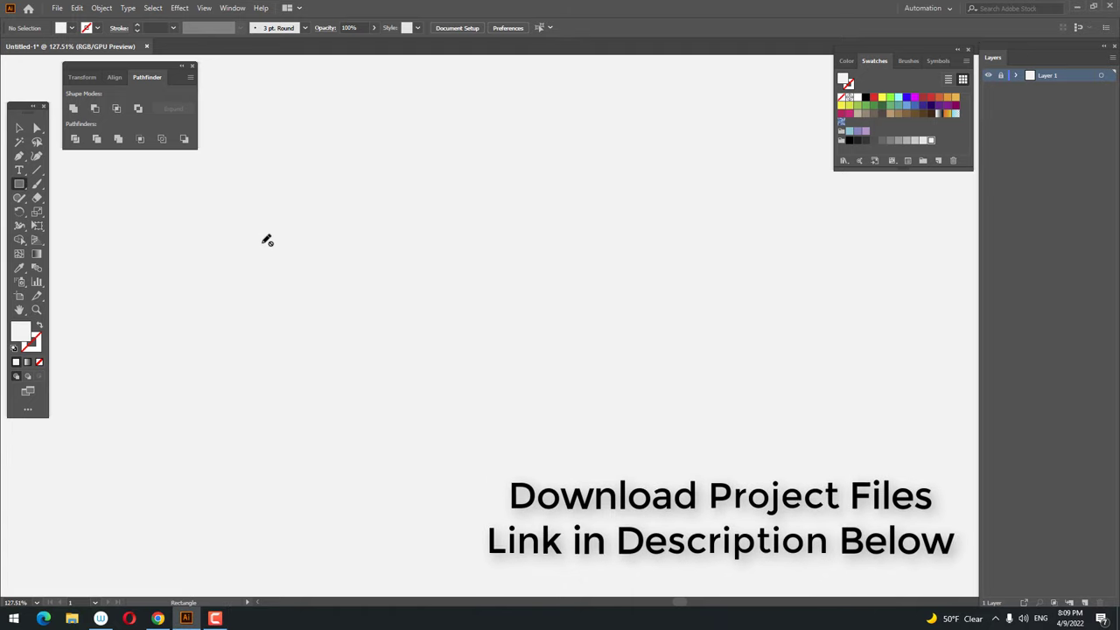
Step: On a new layer, draw a tall rectangle filled with dark plum 42343E
left_click(1085, 603)
mouse_move(343, 173)
left_mouse_down()
mouse_move(488, 460)
mouse_move(478, 458)
left_mouse_up()
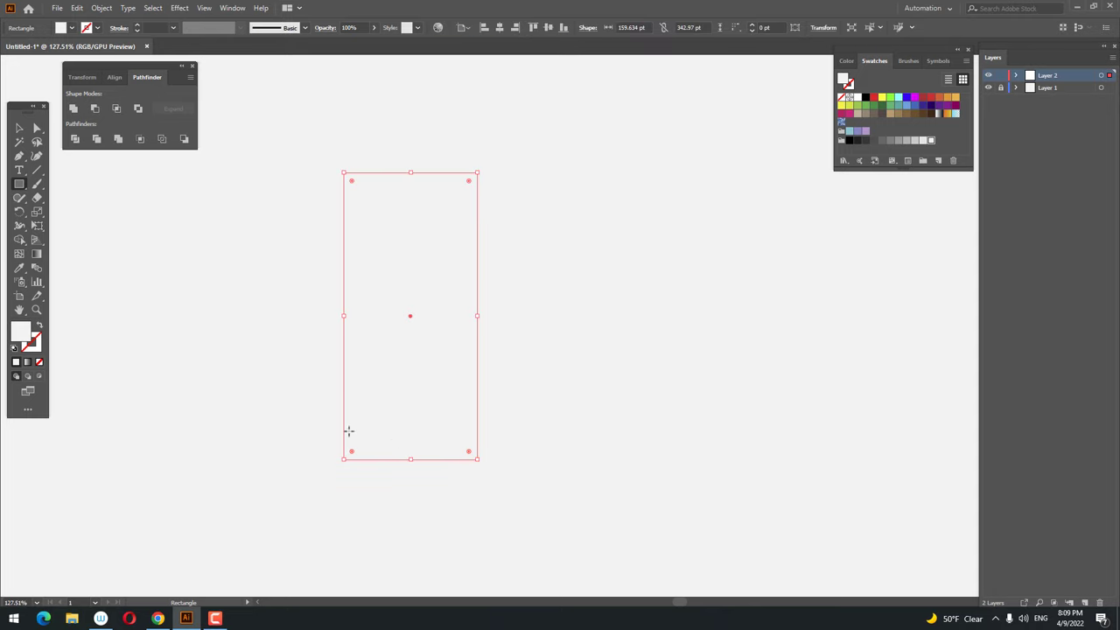
double_click(19, 333)
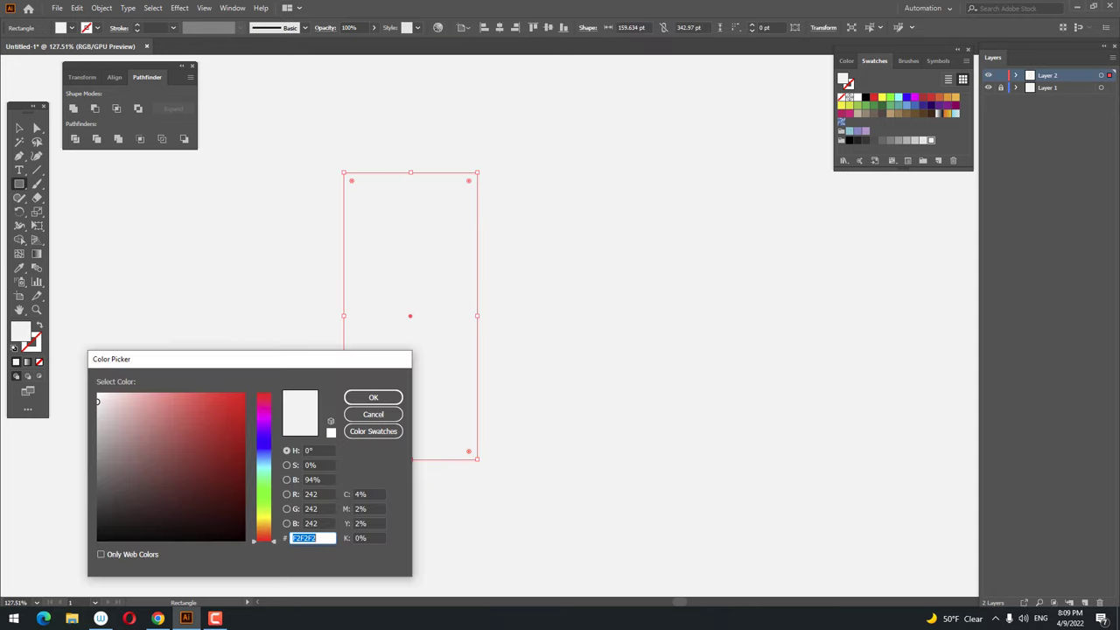
left_click(126, 502)
left_click(266, 411)
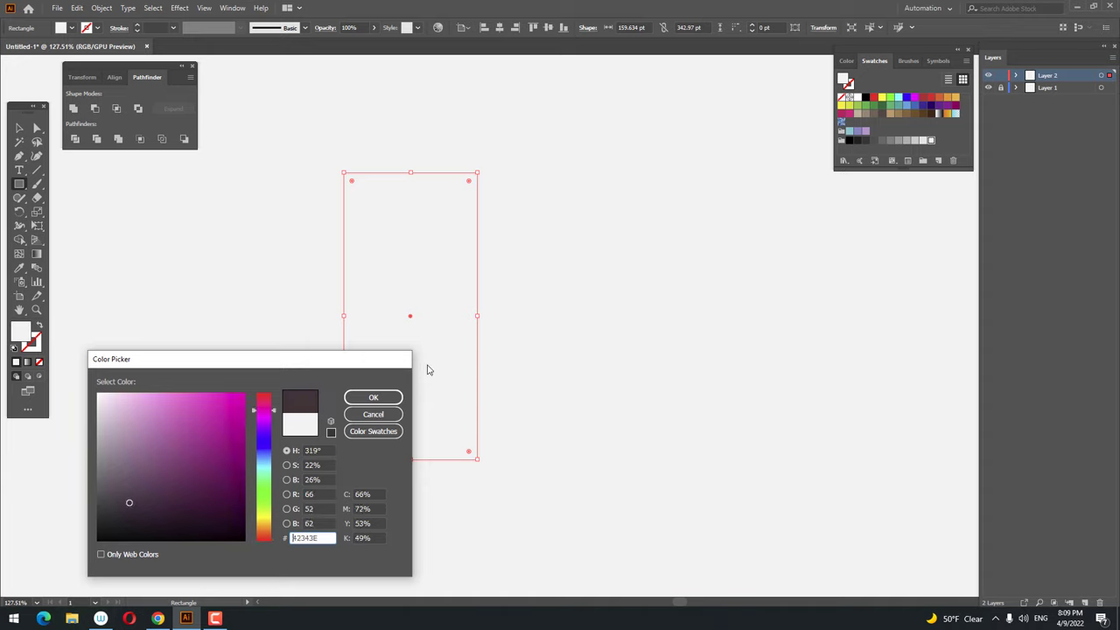
left_click(373, 397)
left_click_drag(383, 345, 368, 338)
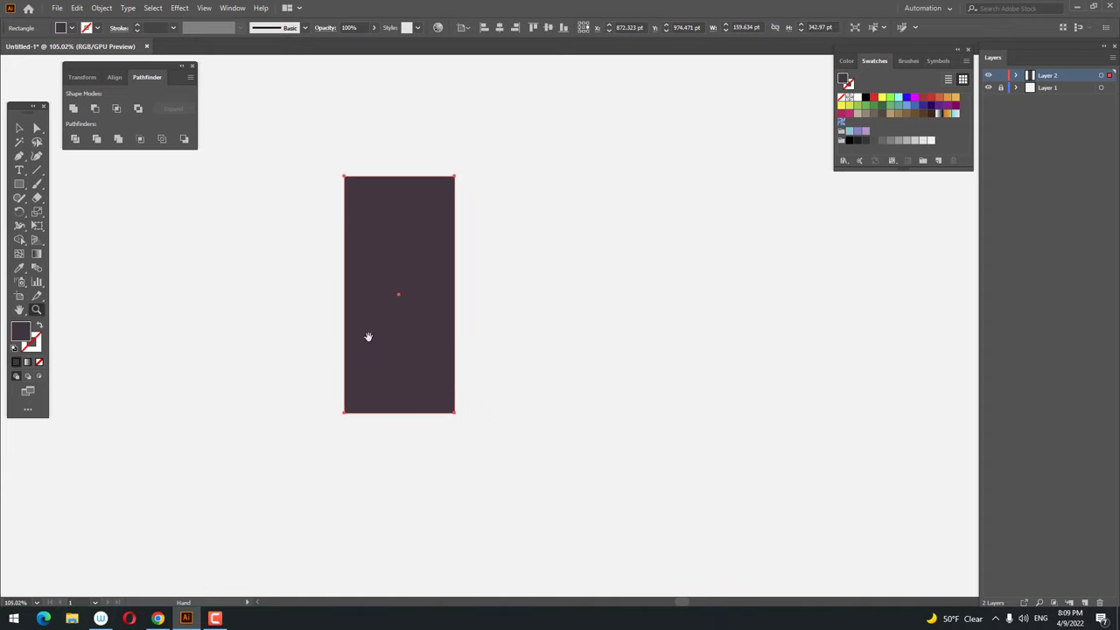
Step: Round the rectangle's top corners into a tall semicircular dome with softened bottom corners
left_click(37, 128)
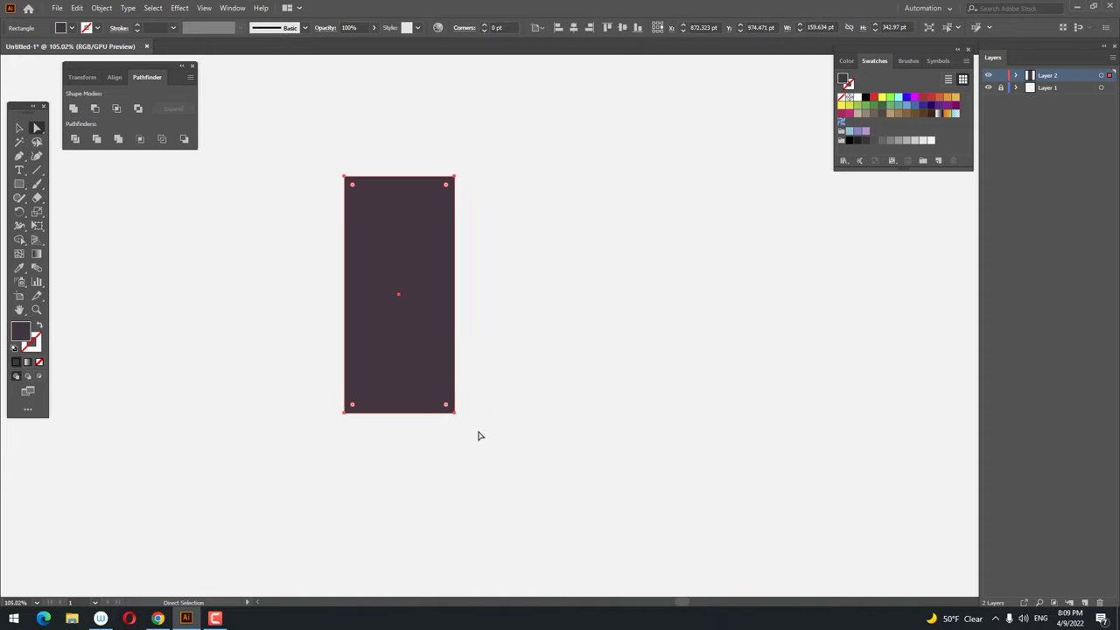
mouse_move(479, 435)
left_mouse_down()
mouse_move(312, 401)
mouse_move(358, 400)
left_mouse_up()
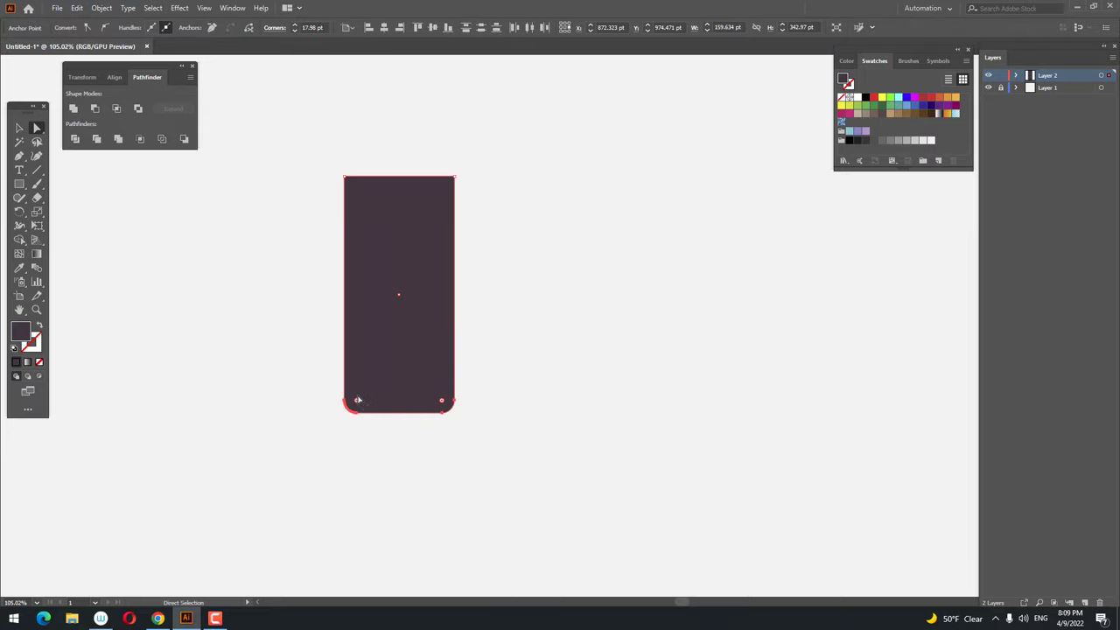
left_click_drag(315, 147, 315, 149)
left_click_drag(352, 187, 366, 385)
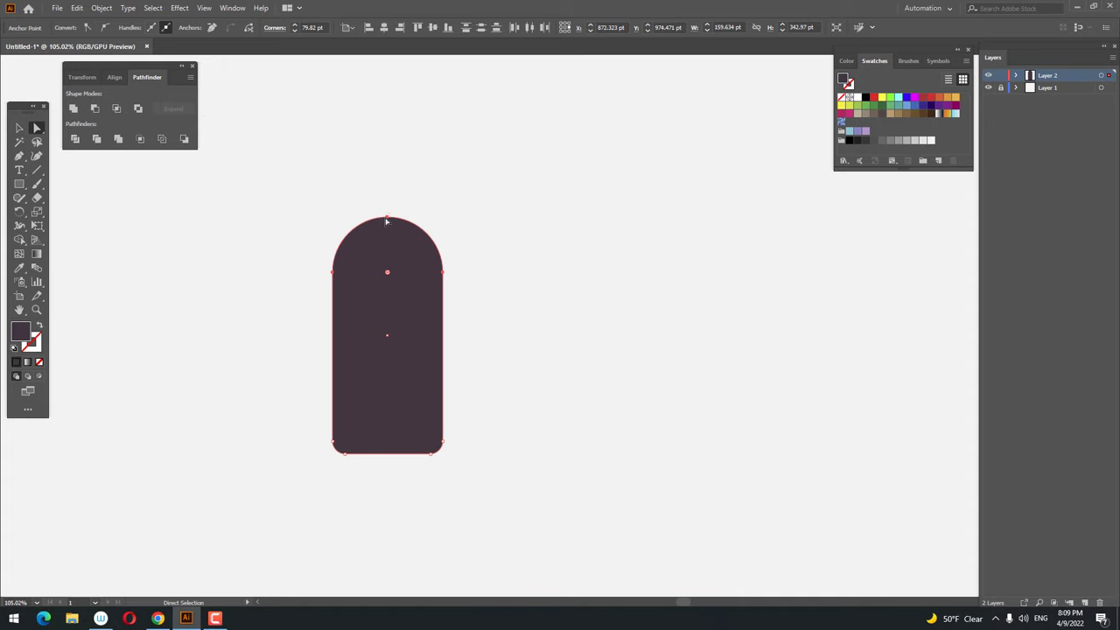
left_click_drag(387, 221, 389, 186)
left_click(526, 303)
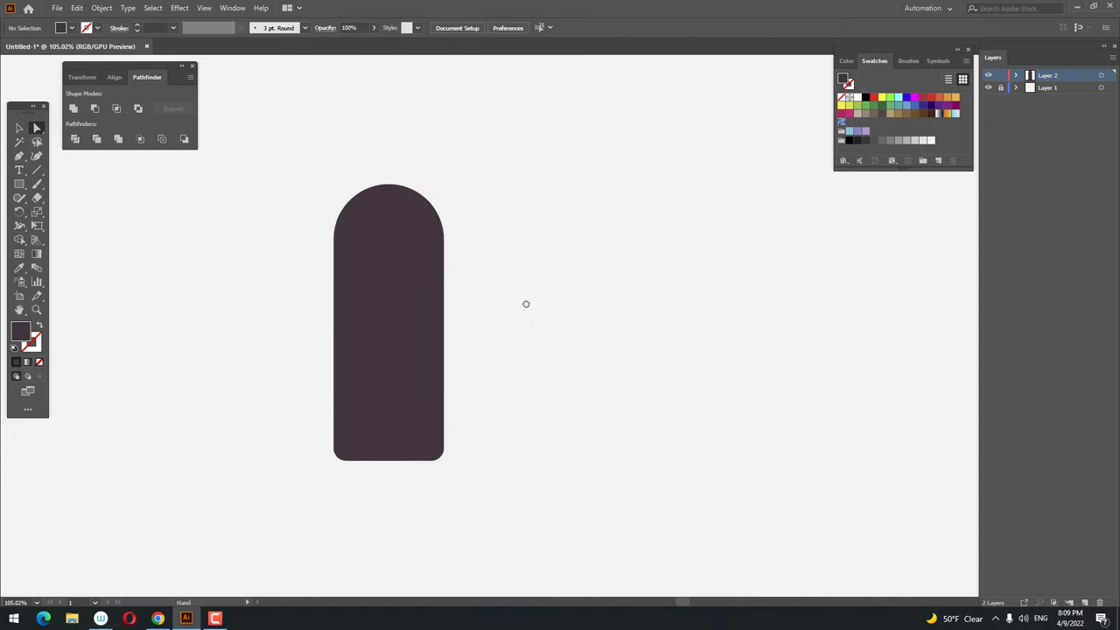
left_click_drag(526, 303, 535, 330)
Step: Draw a narrow neck rectangle and centre it horizontally on the bottle body
left_click(18, 184)
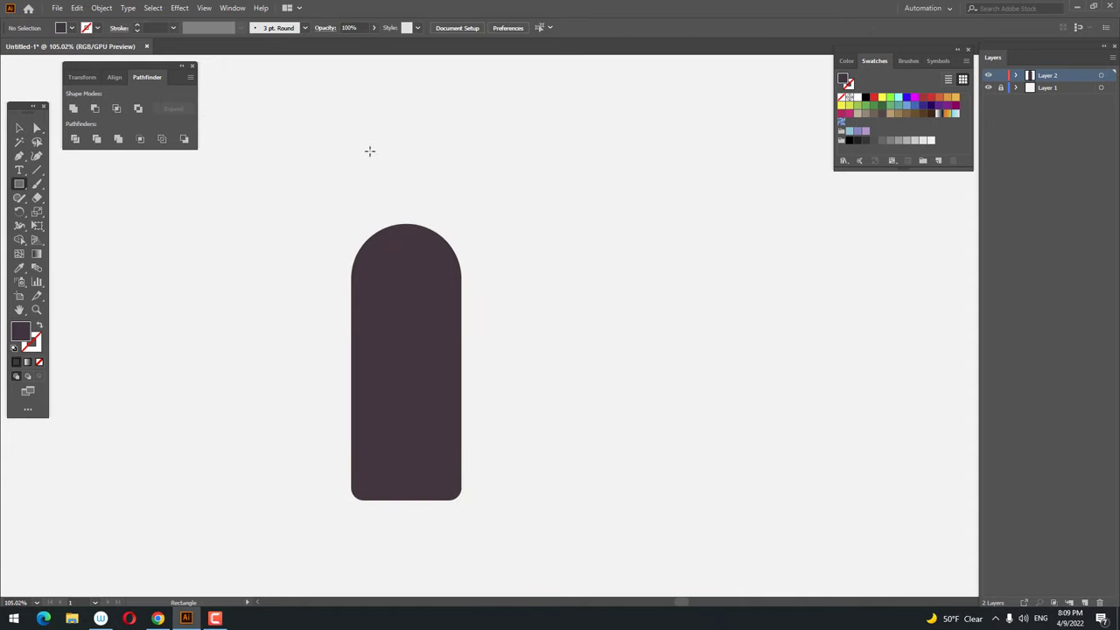
left_click_drag(383, 144, 421, 246)
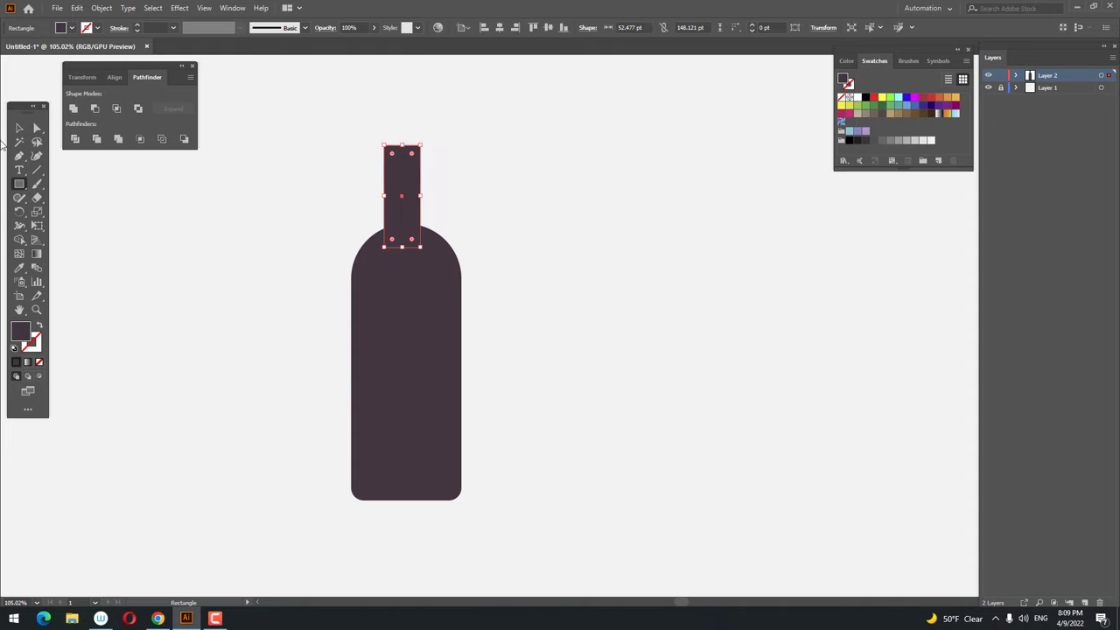
left_click(18, 129)
left_click_drag(237, 151, 525, 400)
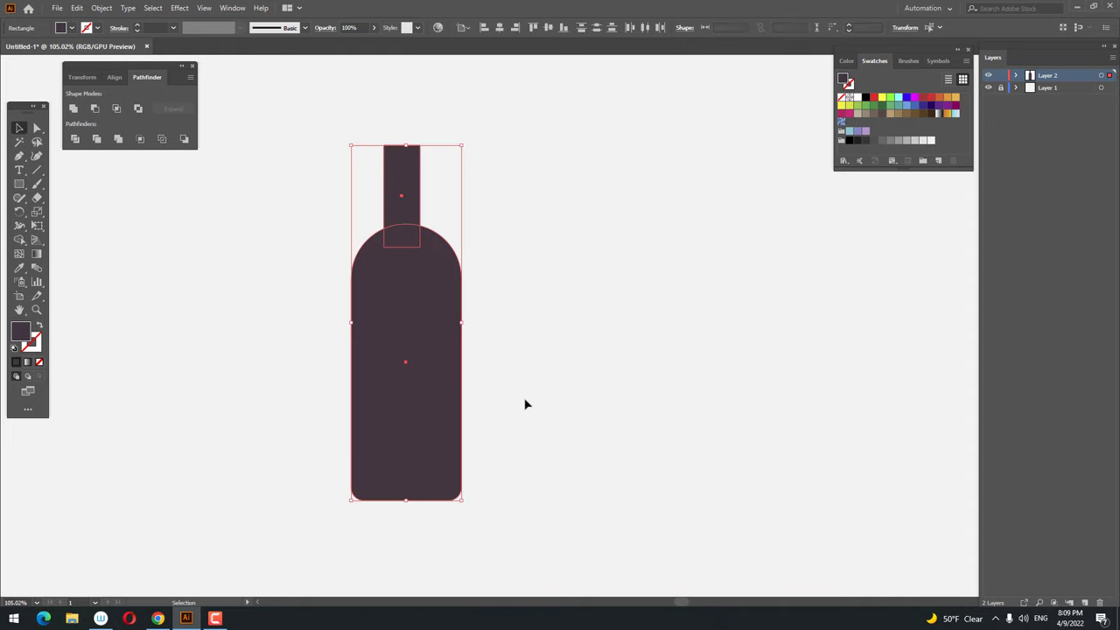
left_click(500, 31)
left_click(646, 376)
left_click_drag(645, 376, 564, 381)
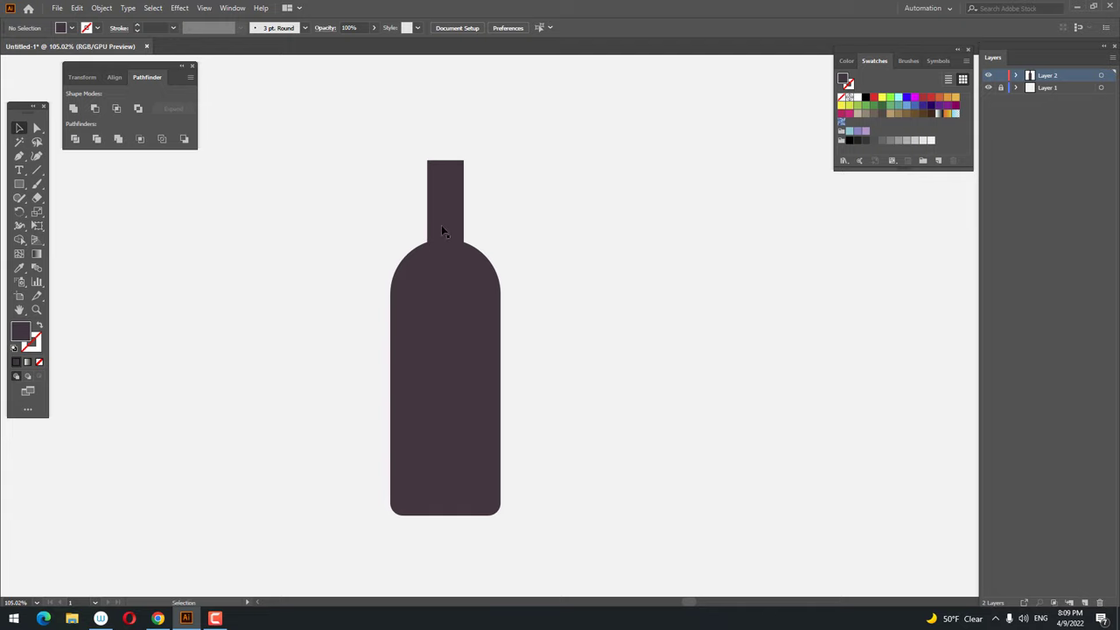
scroll(442, 229, "up", 2)
Step: Draw a wider cap rectangle just above the neck
left_click(19, 183)
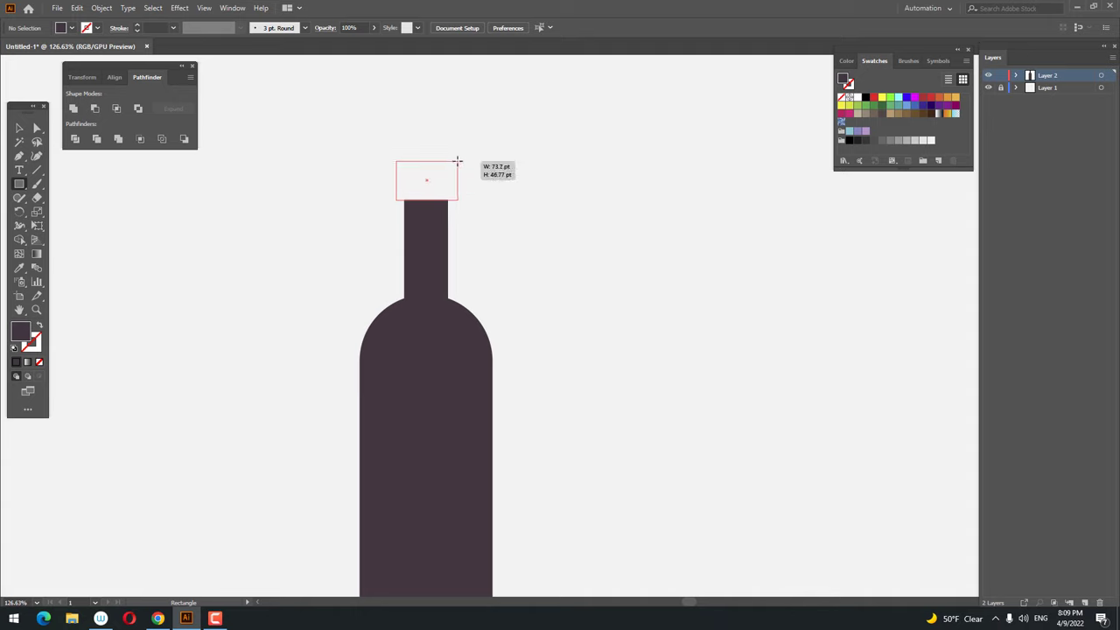
left_click_drag(395, 196, 455, 167)
scroll(424, 207, "down", 1)
scroll(424, 208, "down", 2)
key("v")
left_click_drag(311, 128, 573, 467)
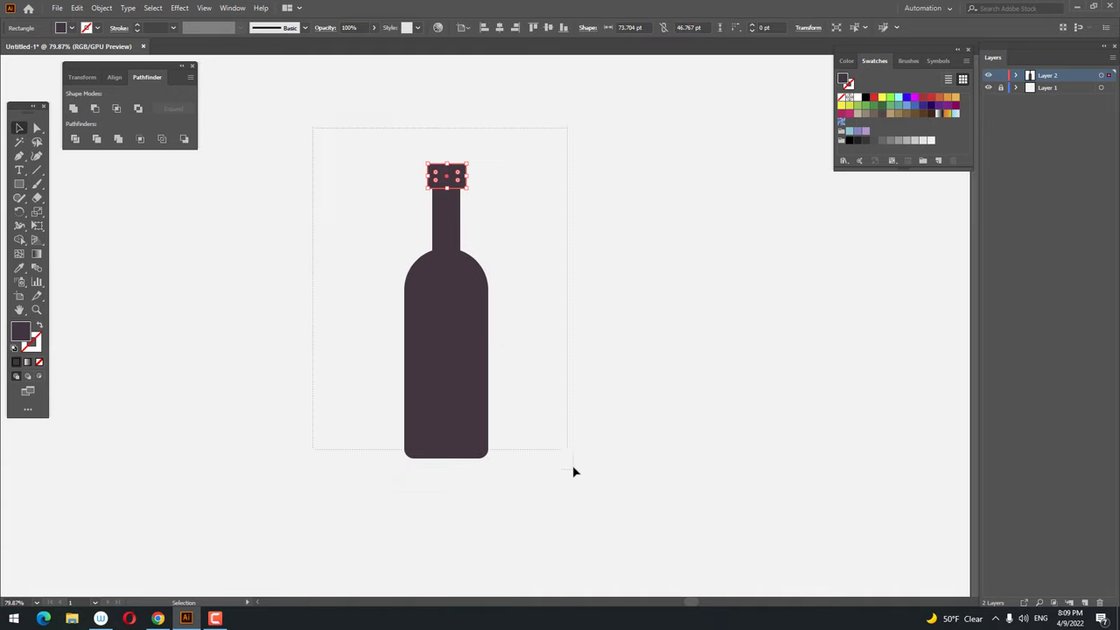
left_click(528, 141)
Step: Round the corners of the cap rectangle with live corners
key("z")
left_click(455, 164)
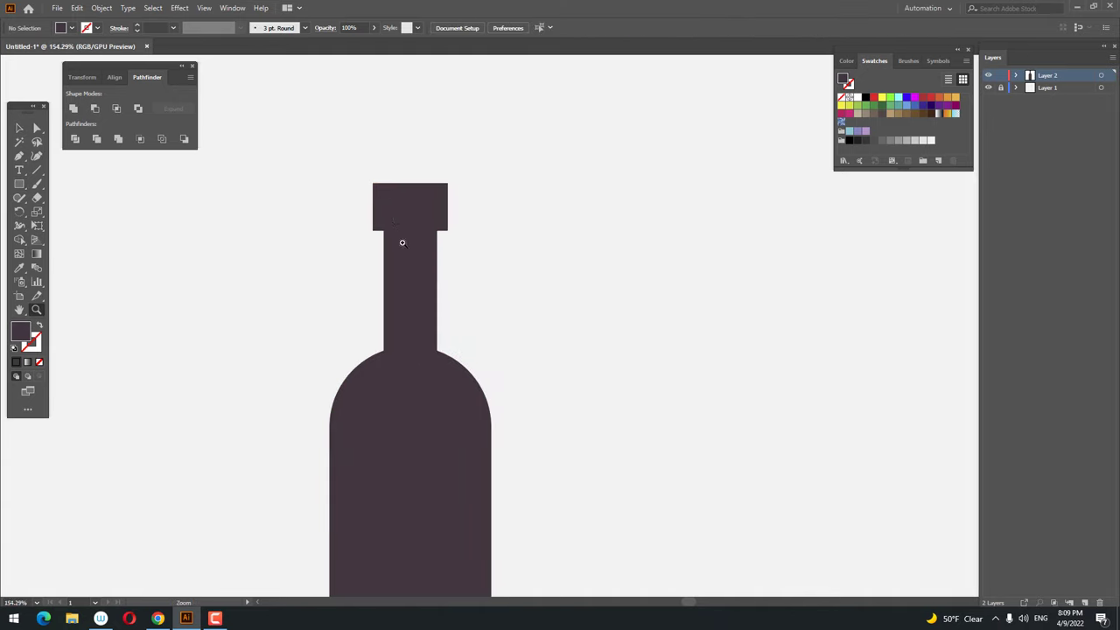
left_click(37, 128)
left_click(392, 177)
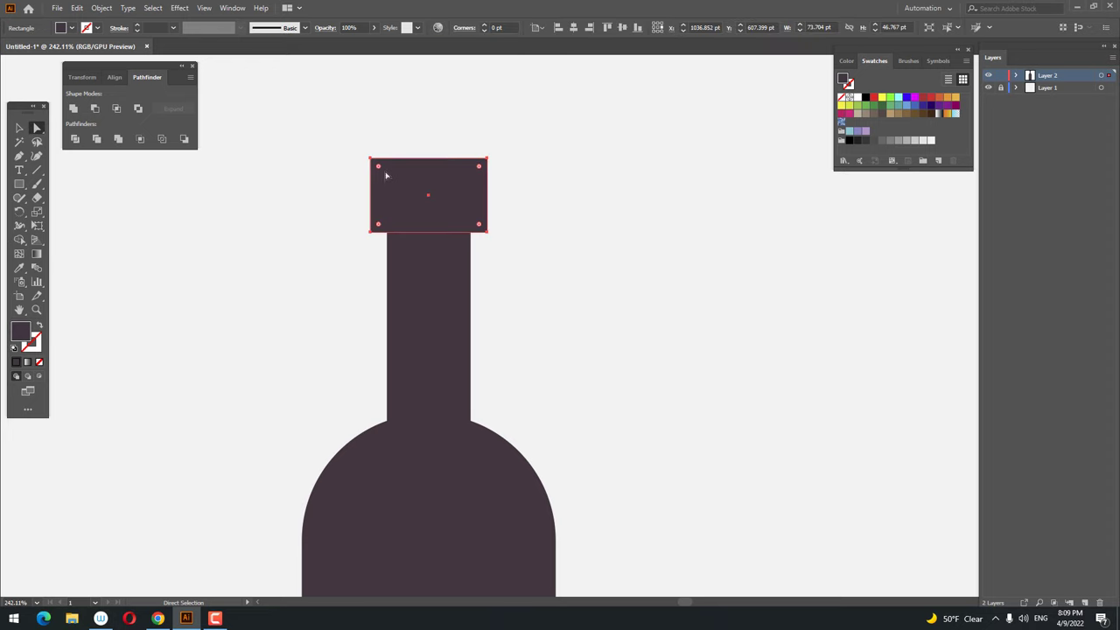
left_click_drag(382, 173, 428, 140)
key("v")
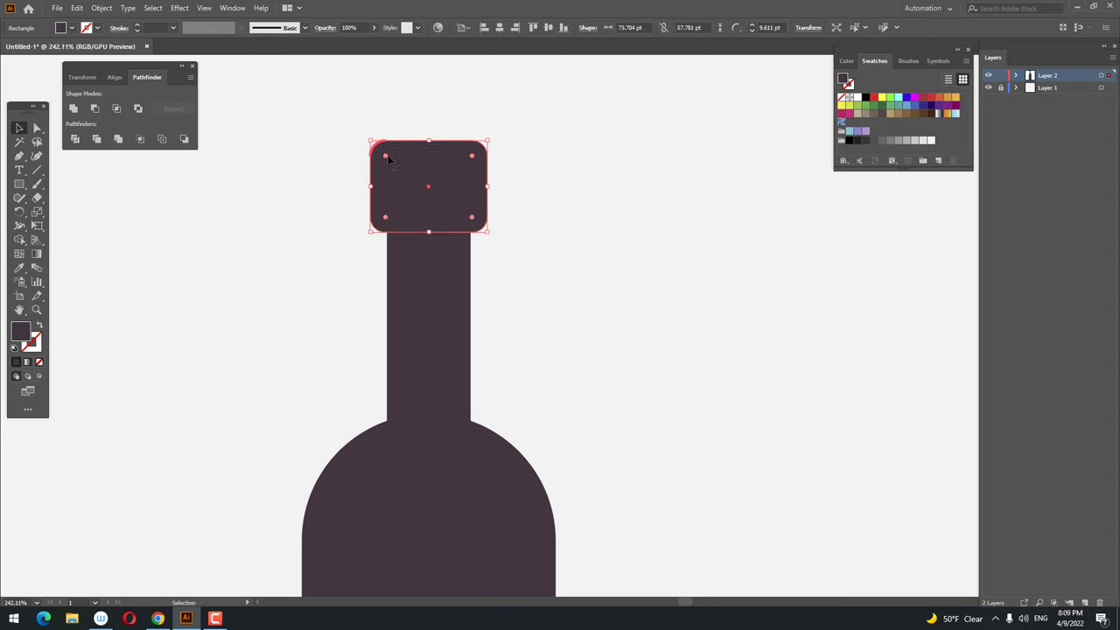
key("z")
scroll(395, 243, "down", 3)
scroll(395, 242, "up", 2)
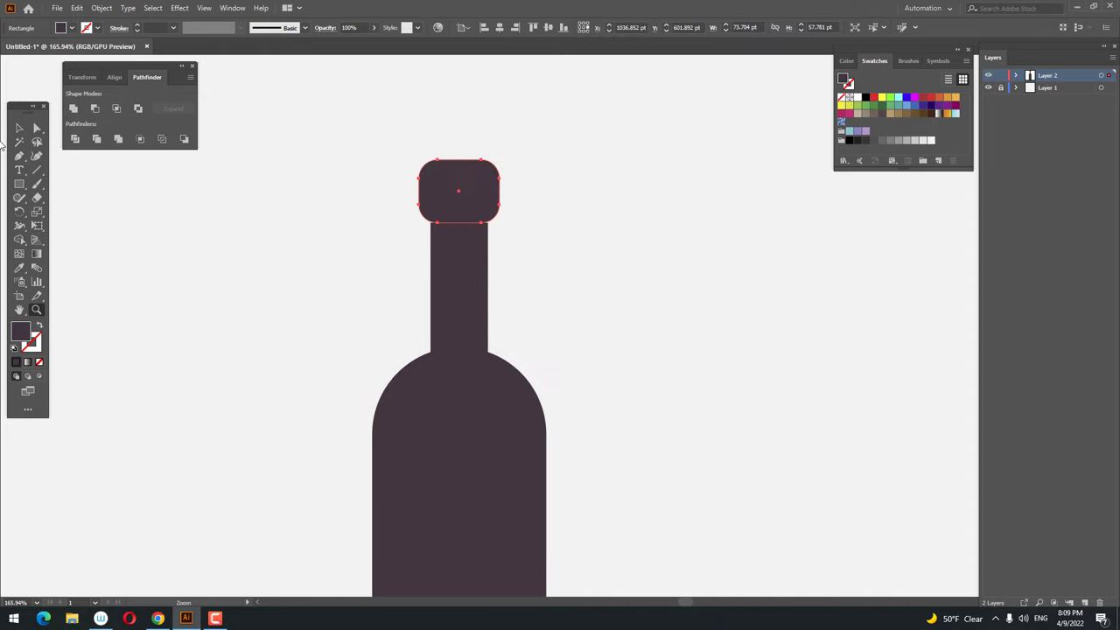
Step: Stretch the neck rectangle upward so it reaches into the cap
left_click(18, 126)
left_click(464, 301)
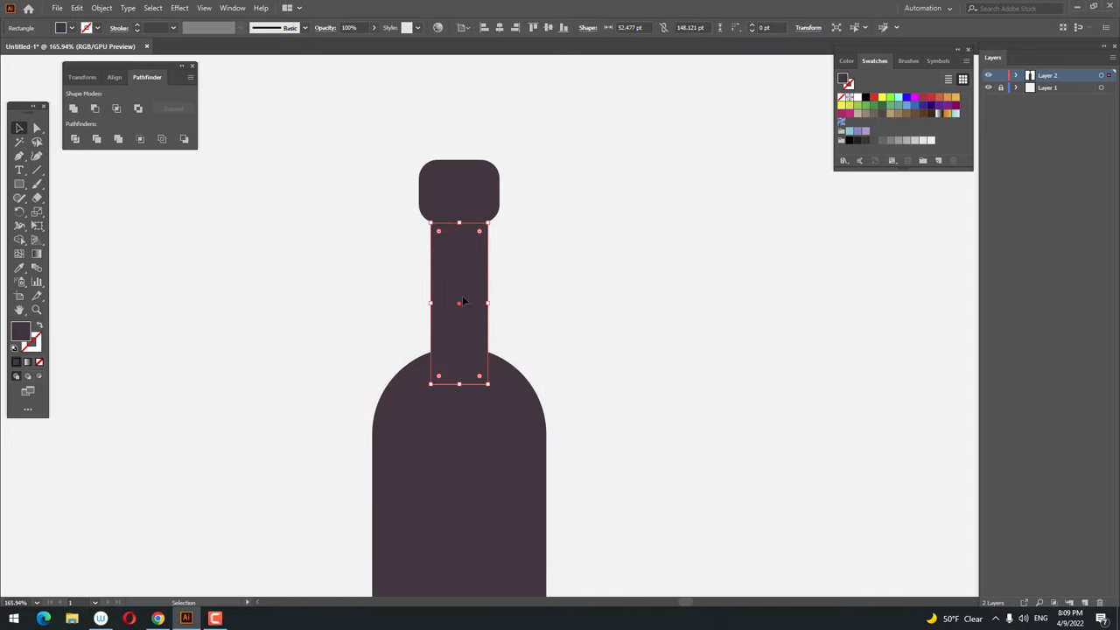
left_click_drag(466, 230, 464, 150)
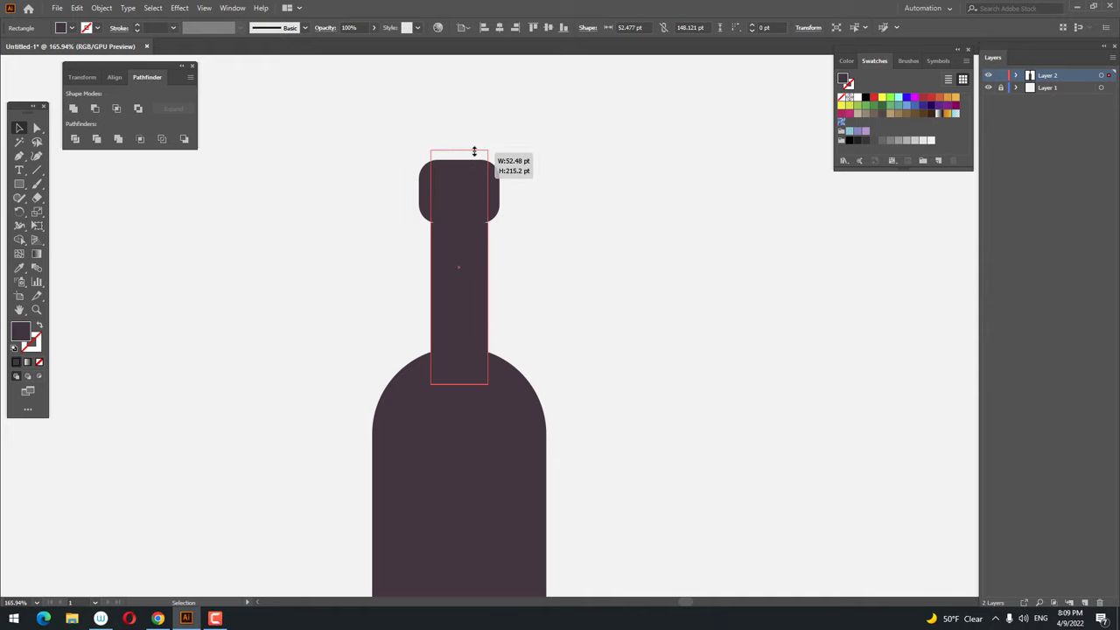
left_click(634, 235)
key("z")
scroll(479, 293, "down", 3)
left_click_drag(478, 292, 164, 213)
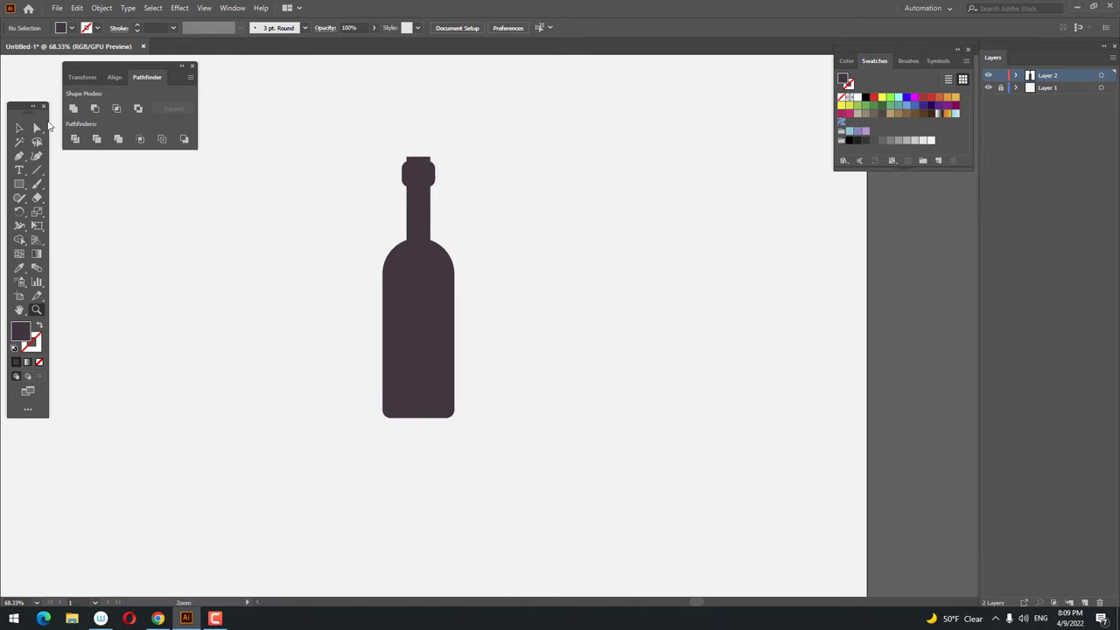
Step: Round the two top corners of the bottle neck
key("v")
left_click(419, 218)
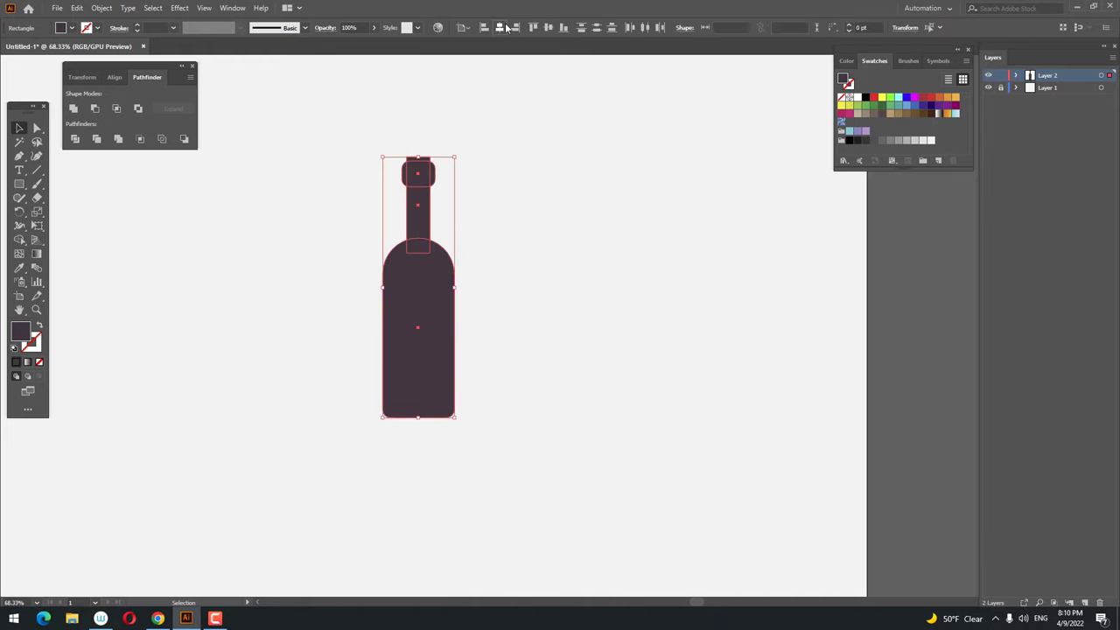
key("z")
left_click(455, 166)
left_click(397, 165)
key("a")
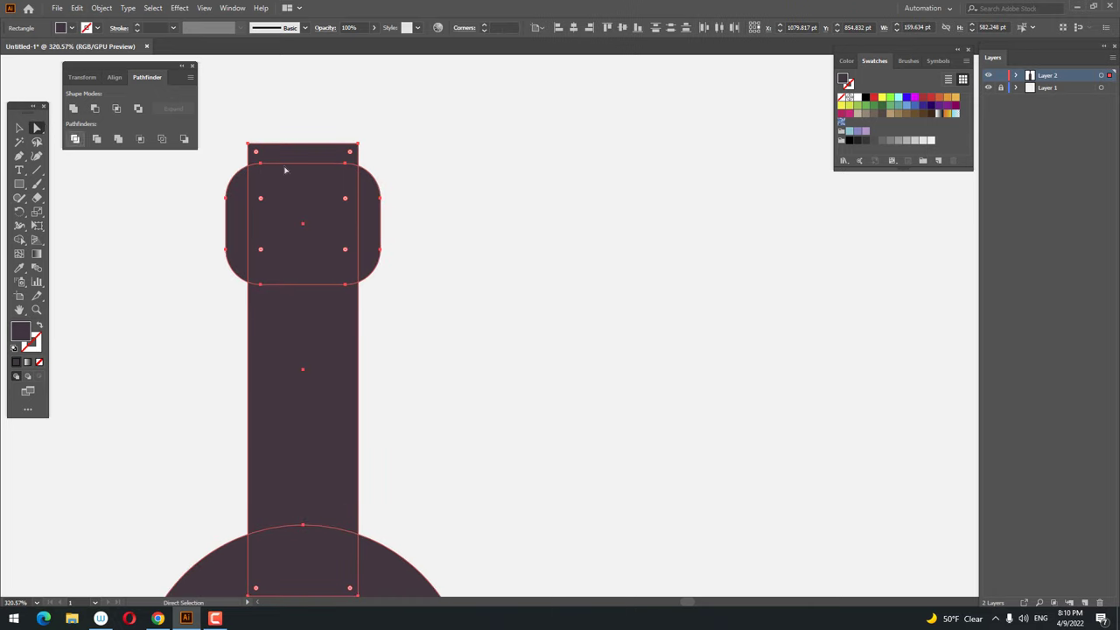
left_click_drag(381, 157, 234, 114)
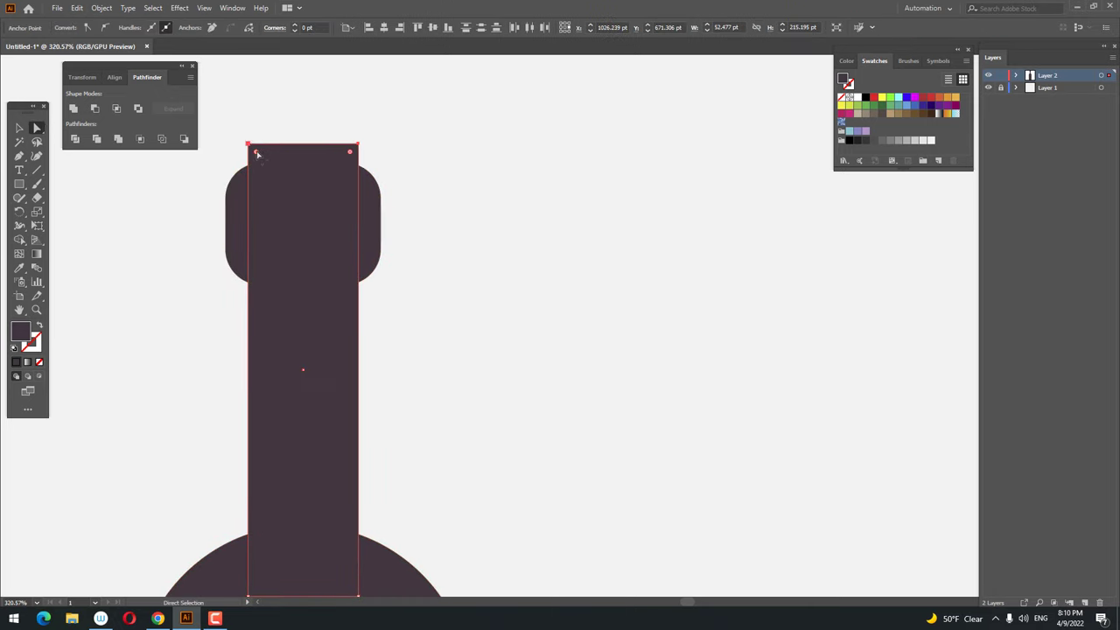
left_click_drag(256, 154, 257, 168)
left_click(554, 316)
key("z")
key("ctrl+0")
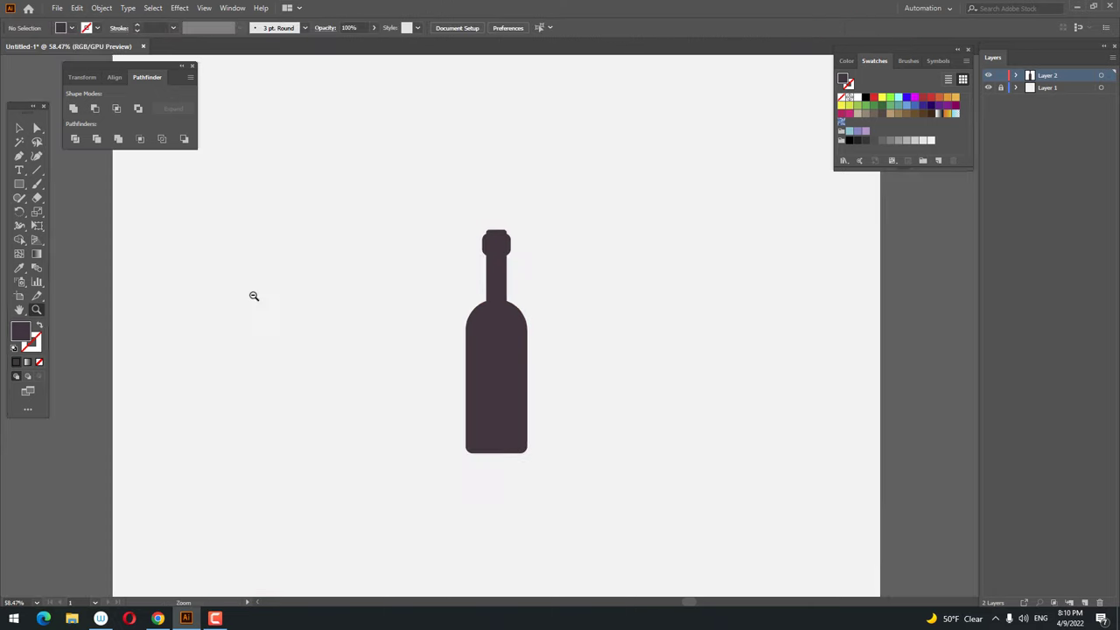
Step: Select the cap, neck and body and centre them horizontally on each other
scroll(288, 298, "up", 2)
scroll(341, 262, "up", 2)
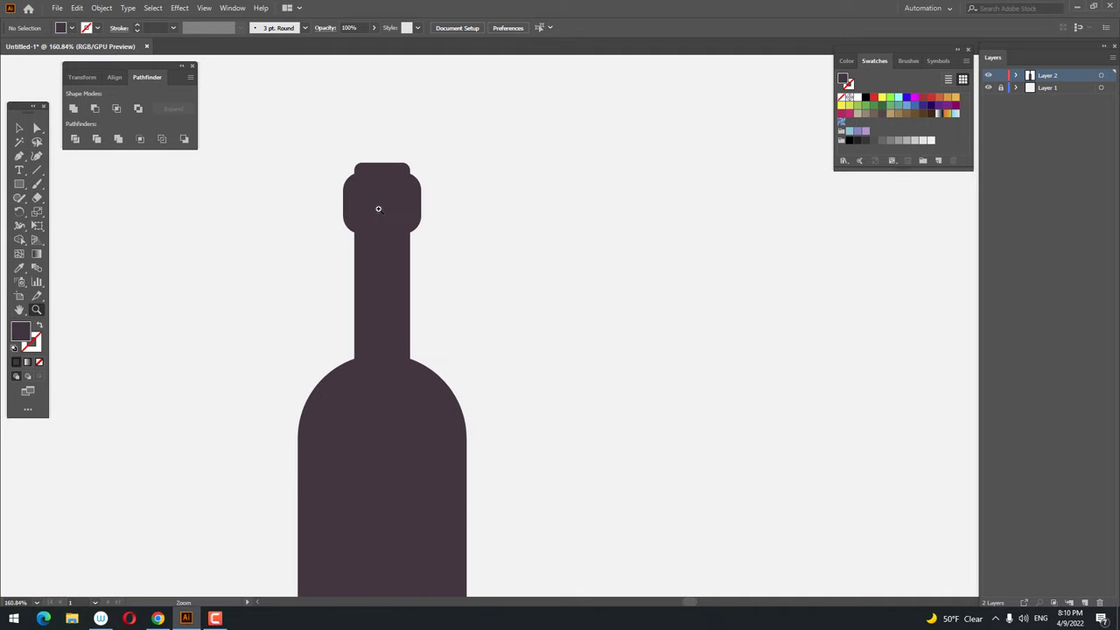
scroll(375, 205, "up", 2)
left_click(19, 128)
left_click(436, 222)
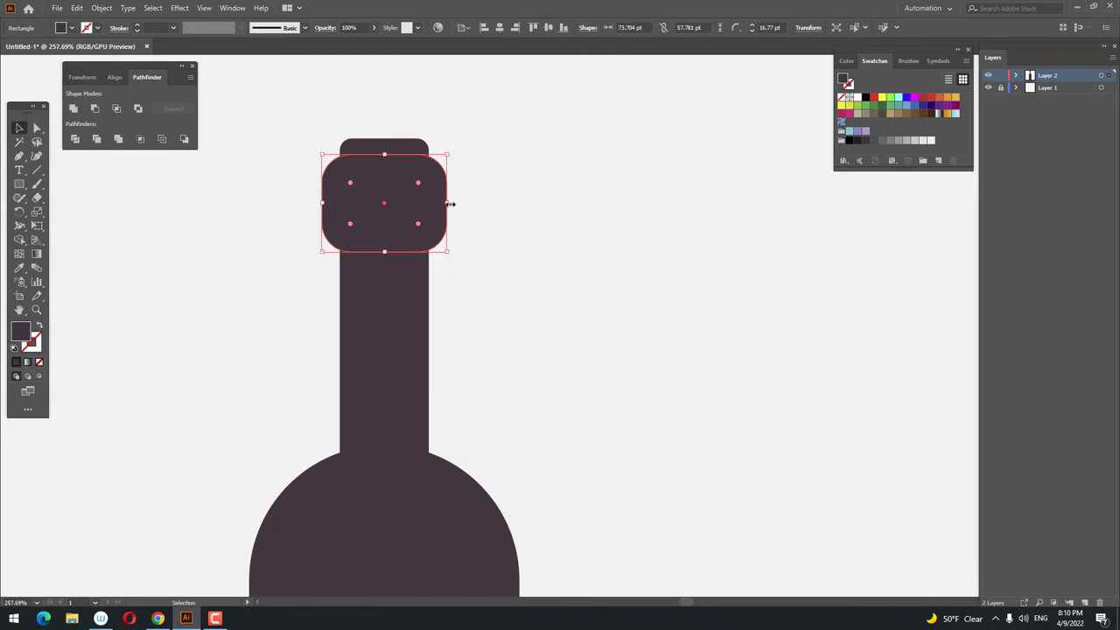
left_click(517, 231)
key("z")
scroll(418, 225, "down", 3)
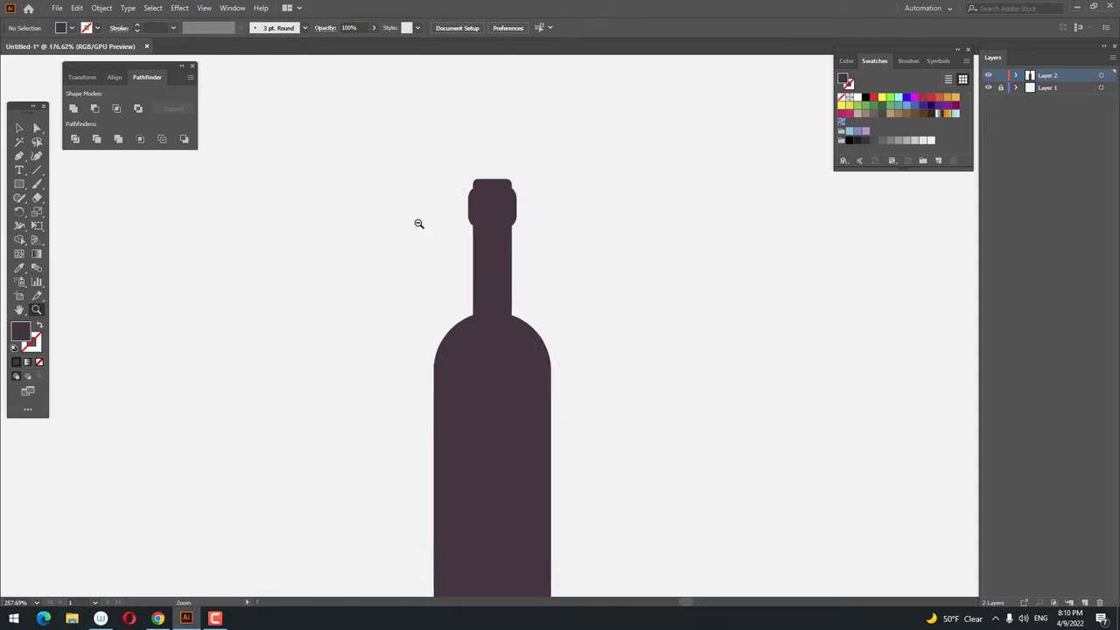
scroll(355, 232, "down", 2)
scroll(430, 275, "up", 1)
scroll(124, 154, "up", 1)
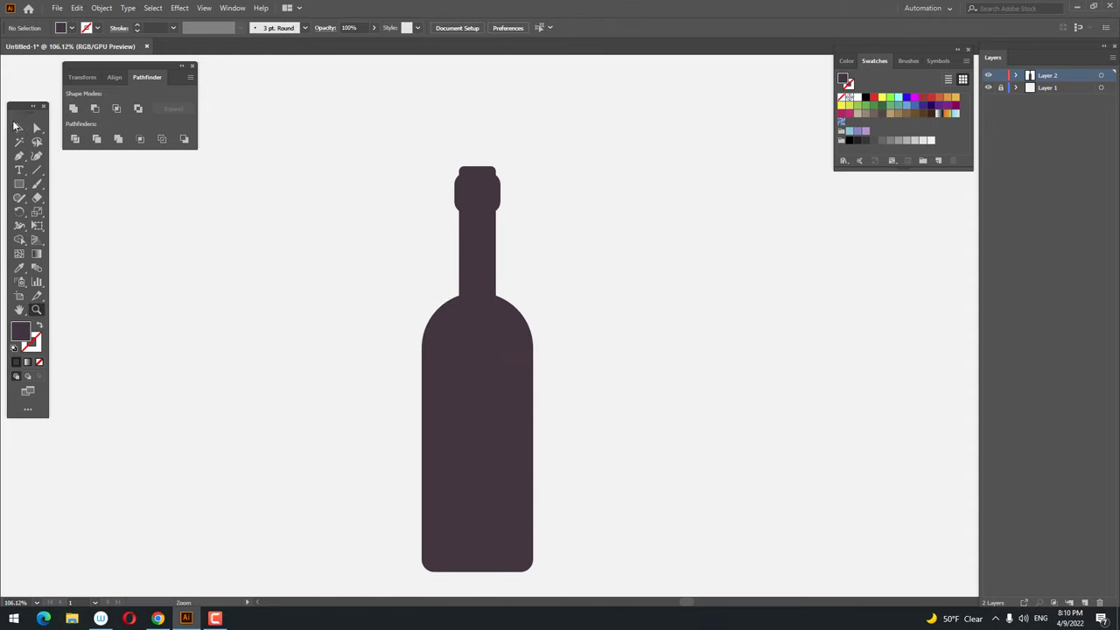
left_click(15, 127)
left_click_drag(281, 158, 600, 388)
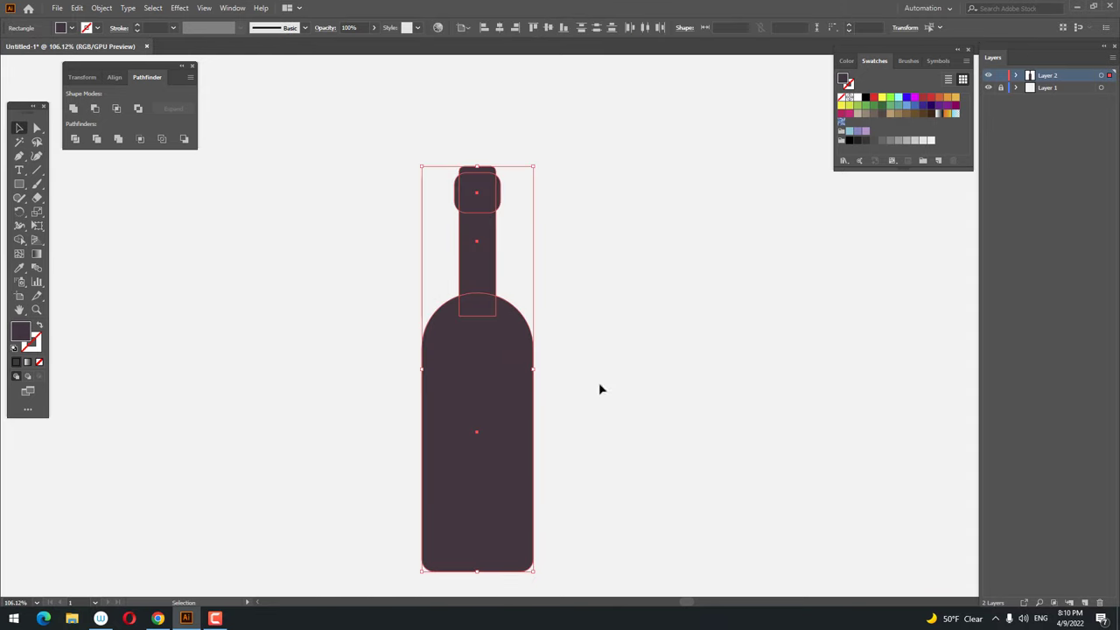
left_click(501, 29)
key("ctrl+shift+a")
key("z")
scroll(458, 225, "up", 2)
scroll(420, 183, "right", 1)
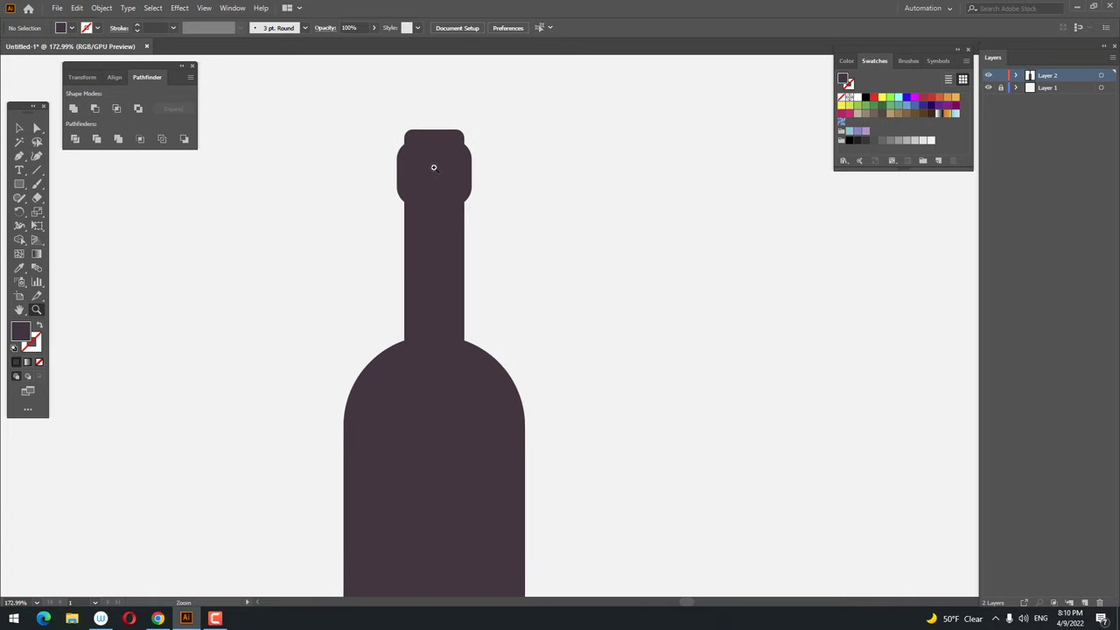
Step: Draw a red cap rectangle at the bottle top and a thin orange band below it
mouse_move(381, 112)
left_mouse_down()
mouse_move(485, 293)
mouse_move(480, 281)
left_mouse_up()
double_click(21, 335)
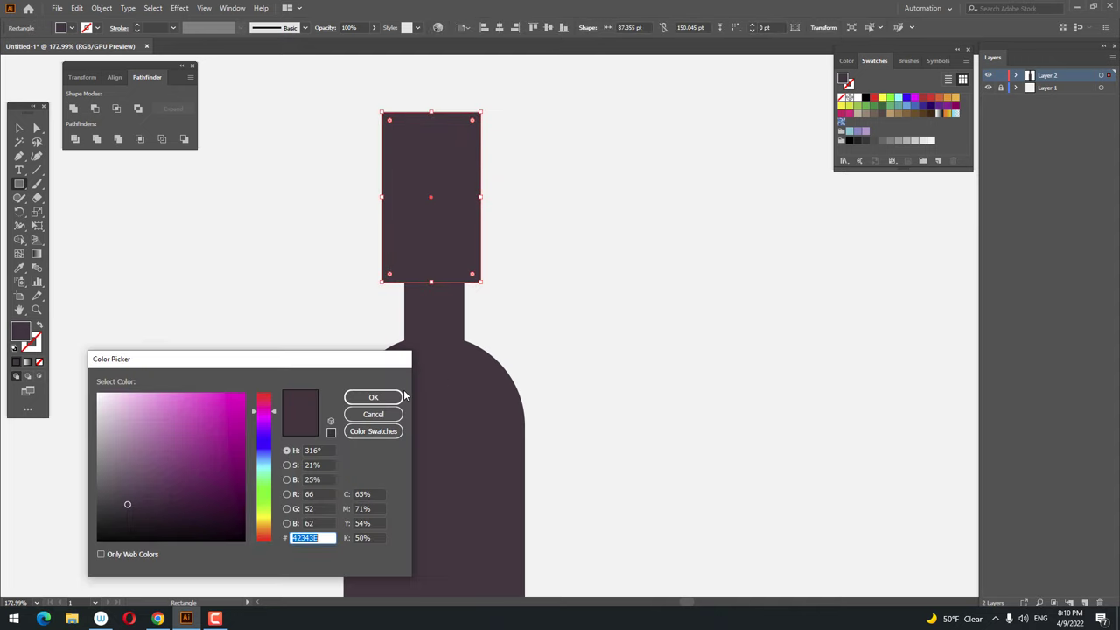
left_click(266, 401)
left_click_drag(180, 463, 196, 440)
left_click(373, 398)
key("z")
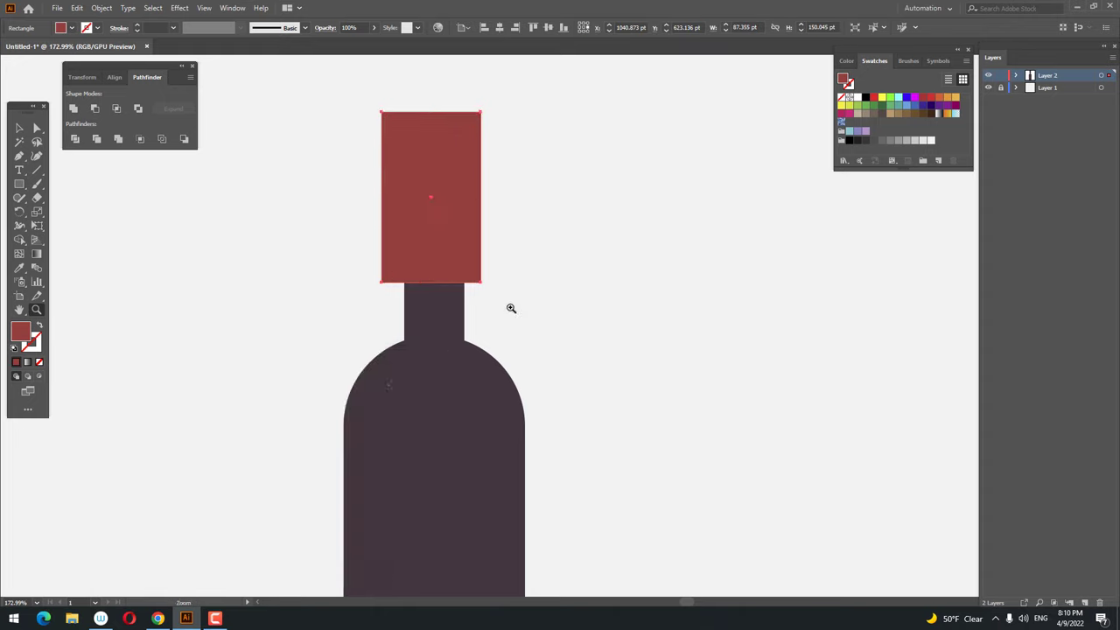
key("ctrl+0")
left_click(18, 184)
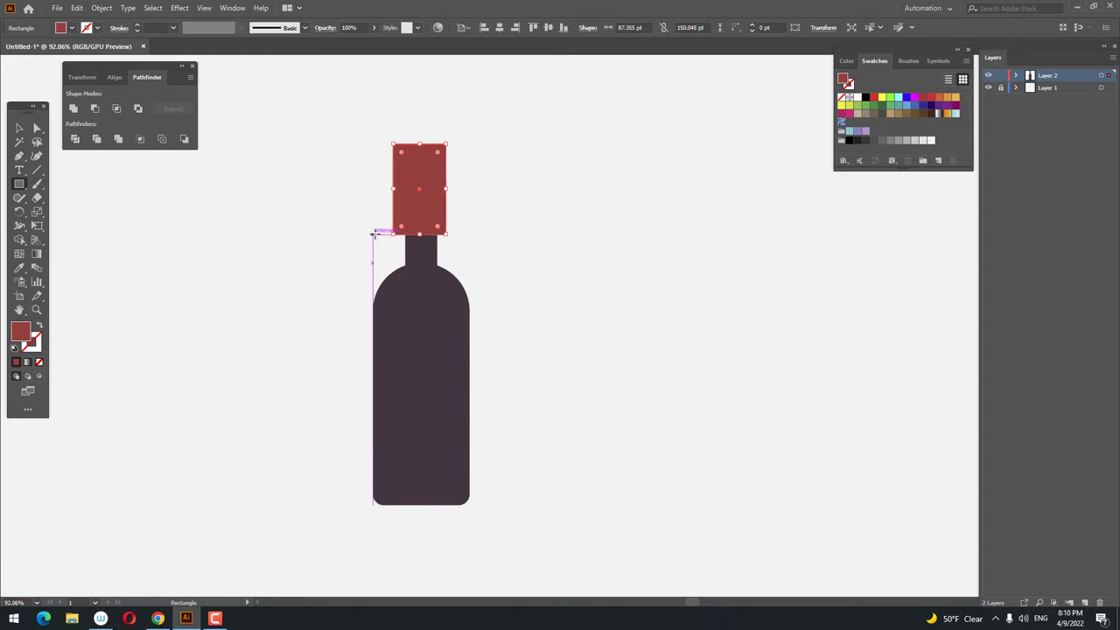
left_click_drag(378, 235, 467, 223)
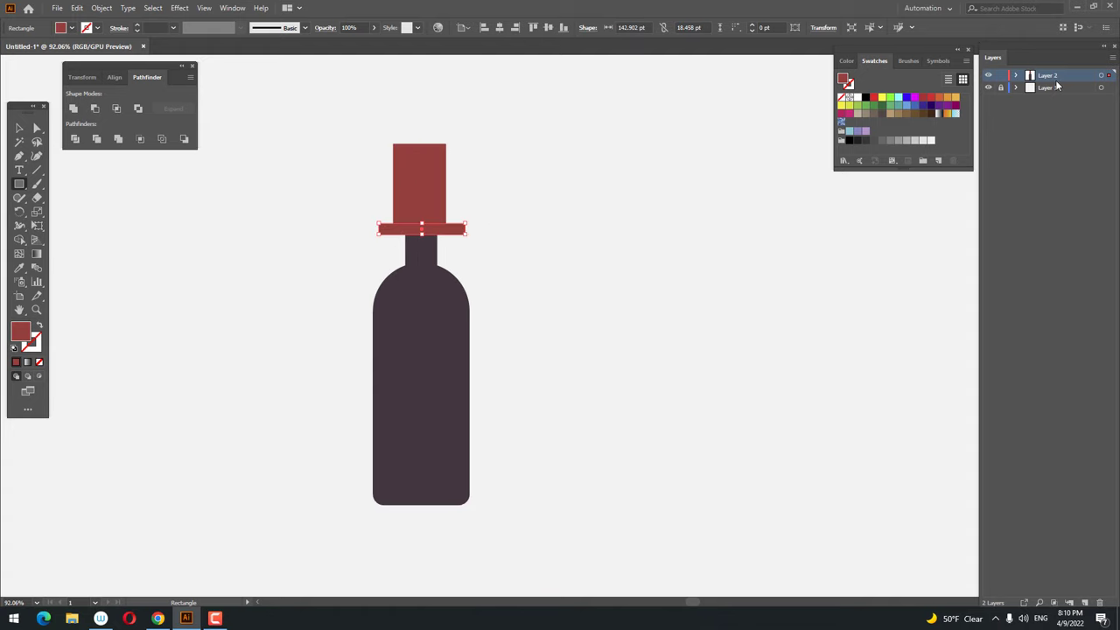
left_click(956, 97)
Step: Divide the overlapping bottle shapes, ungroup them and delete the leftover pieces around the cap
left_click(20, 128)
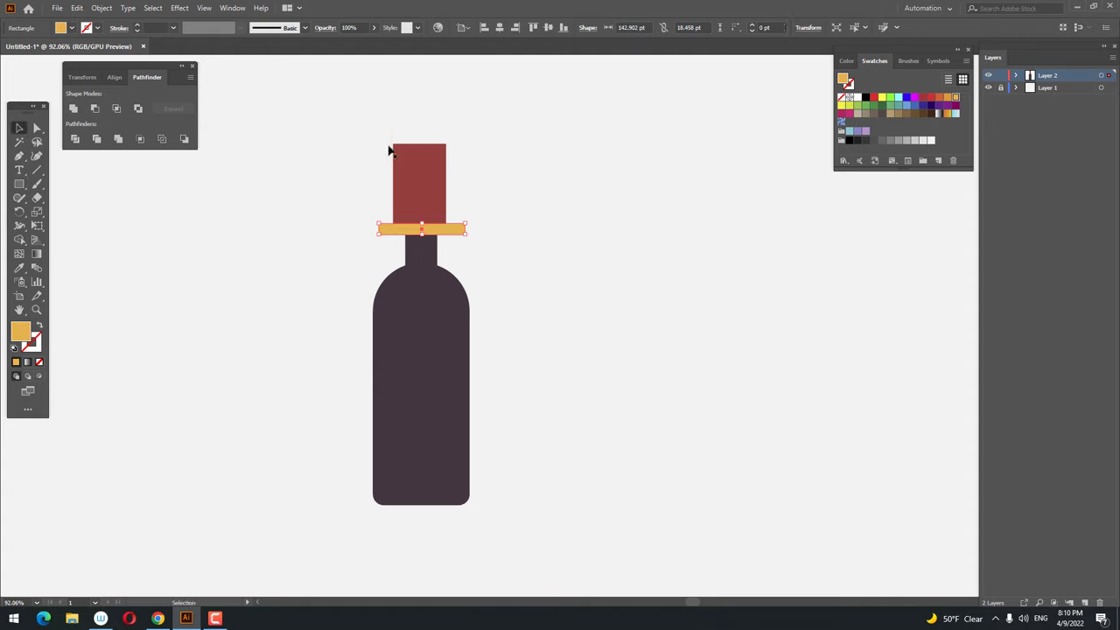
left_click_drag(362, 116, 560, 468)
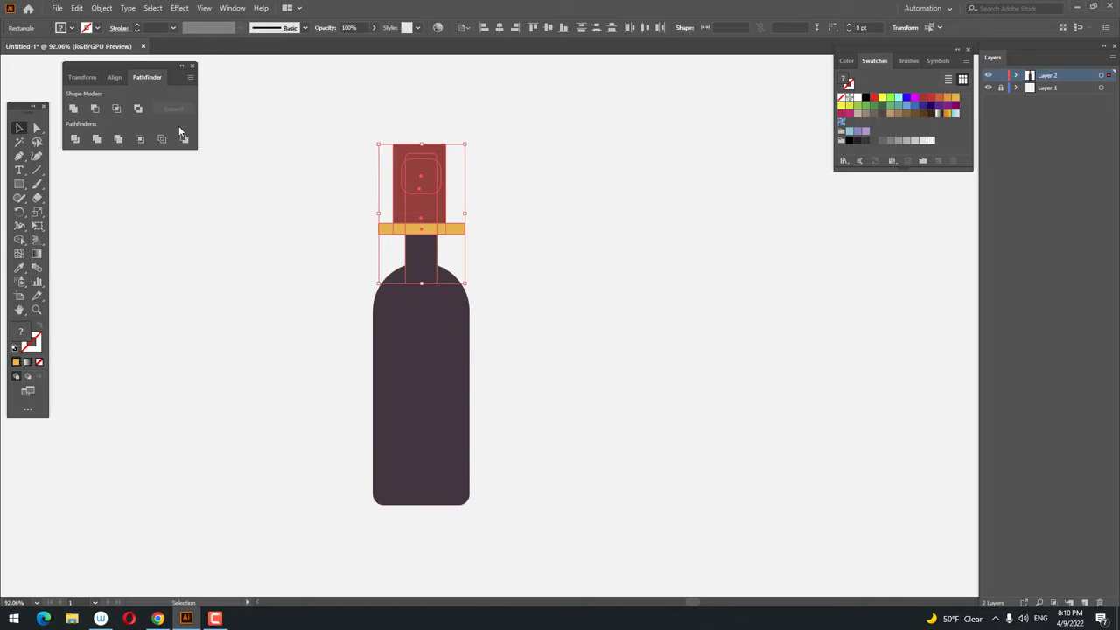
left_click(426, 215)
right_click(425, 214)
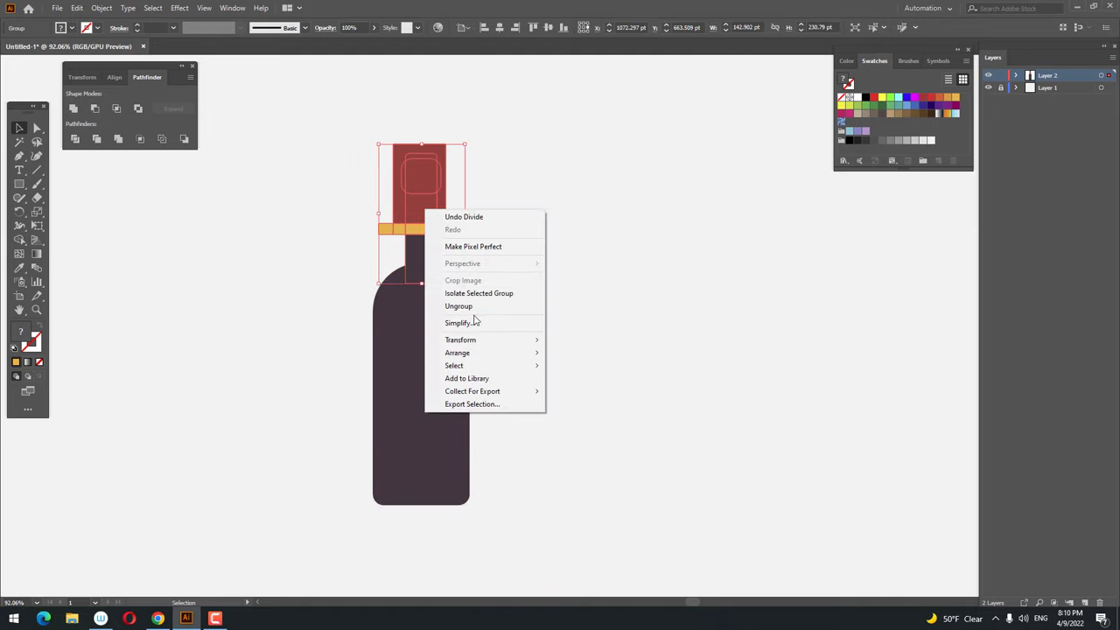
left_click(526, 304)
left_click(452, 211)
left_click_drag(442, 211, 442, 211)
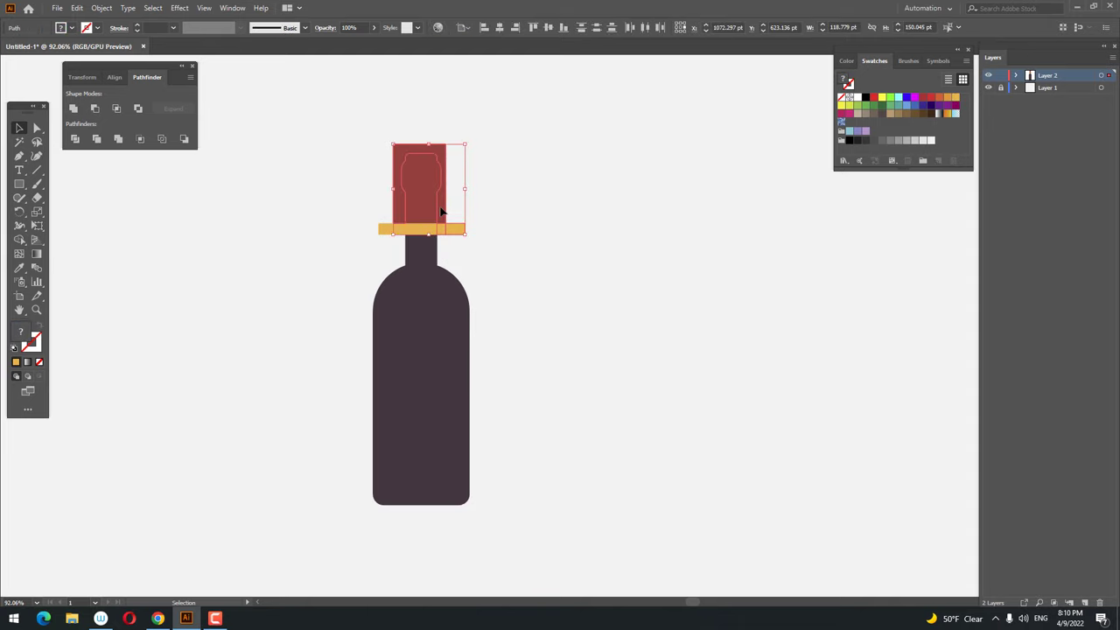
key("ctrl+7")
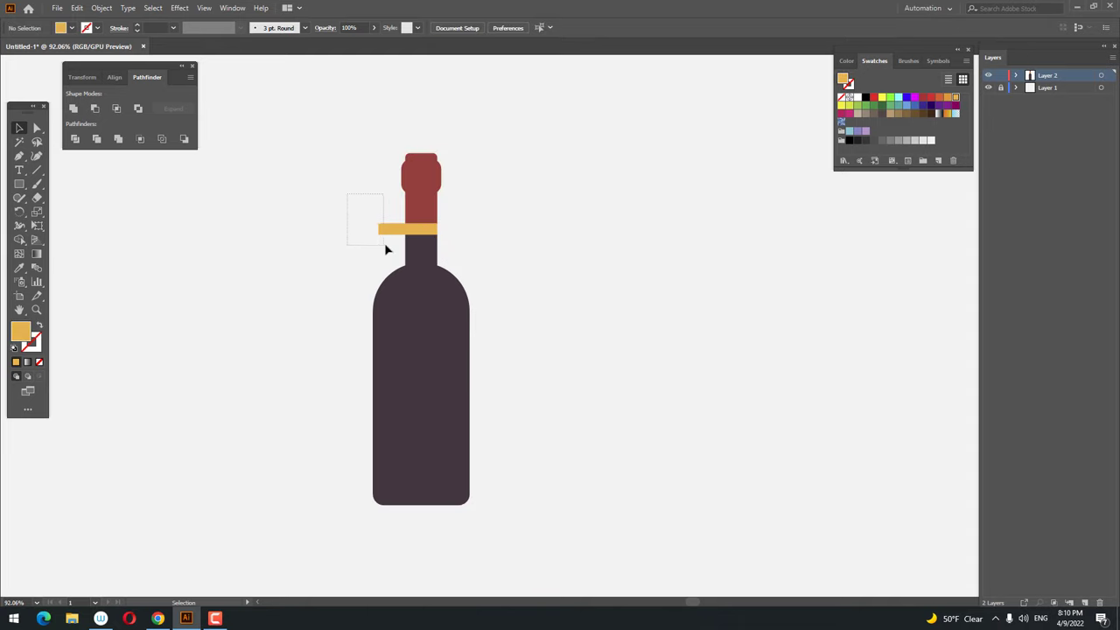
left_click_drag(350, 194, 399, 246)
Step: Unite the red cap pieces into one shape and round its top corners
key("ctrl+plus")
key("ctrl+plus")
key("ctrl+plus")
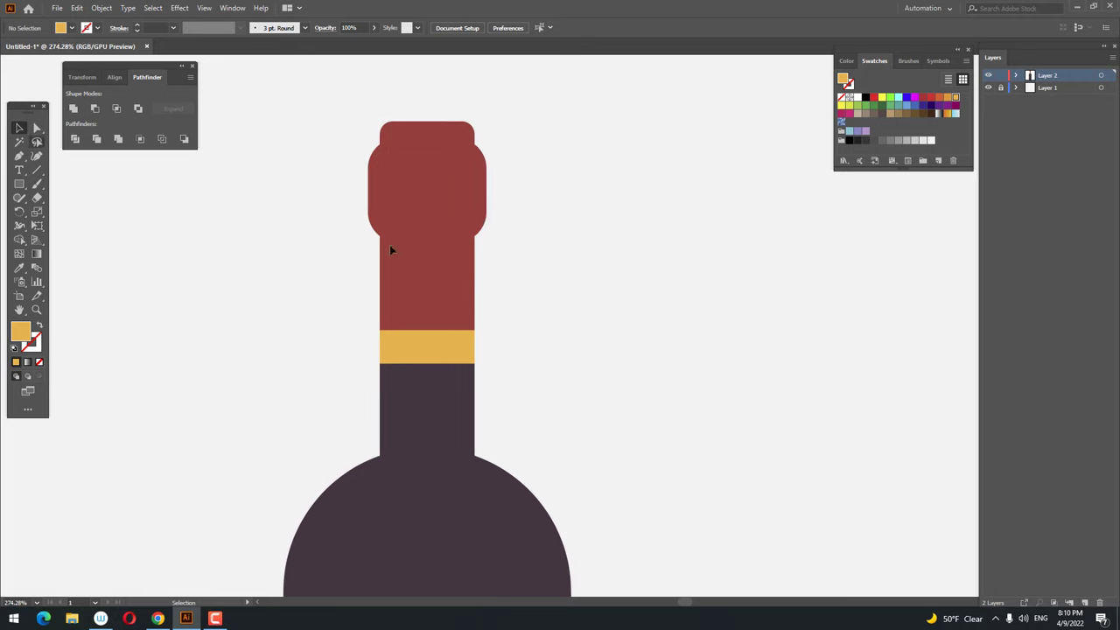
left_click_drag(391, 212, 333, 101)
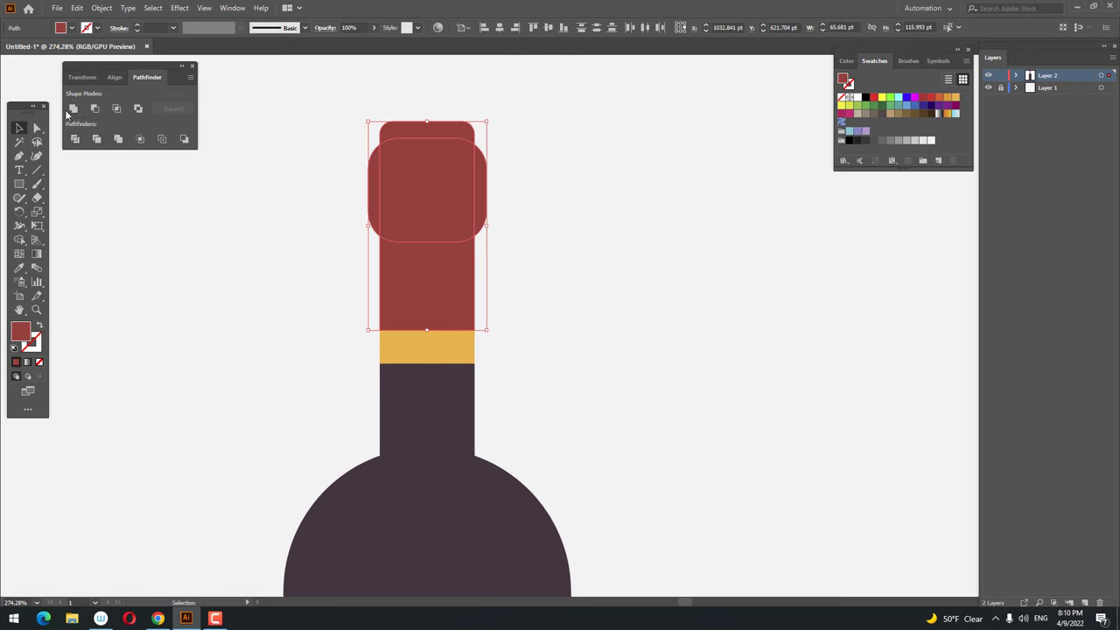
left_click(73, 108)
left_click(37, 130)
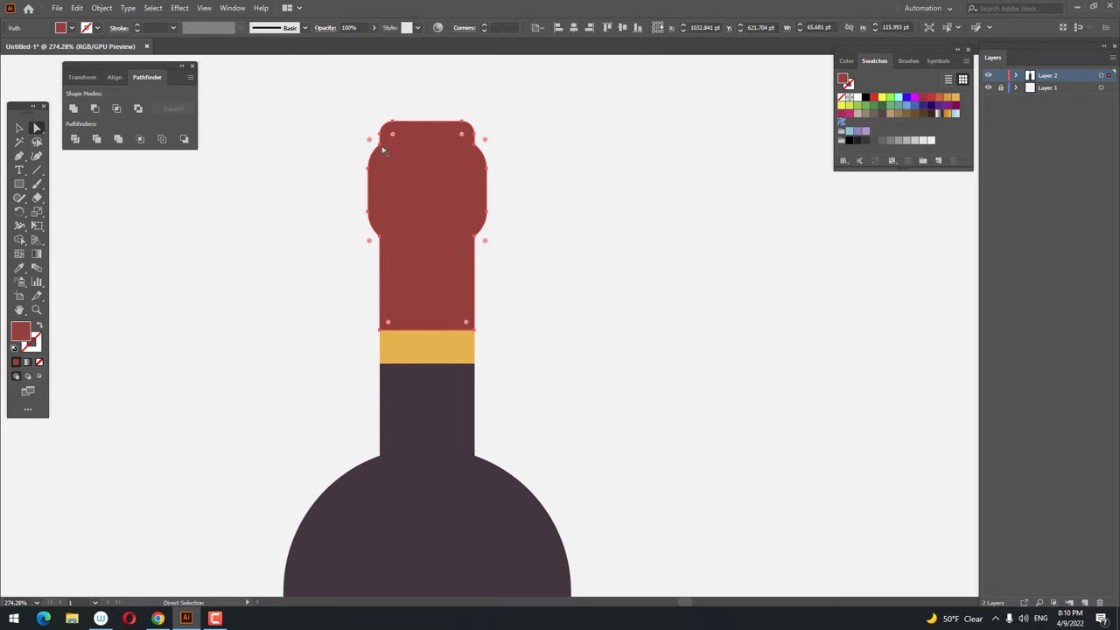
left_click(475, 152)
left_click(475, 152)
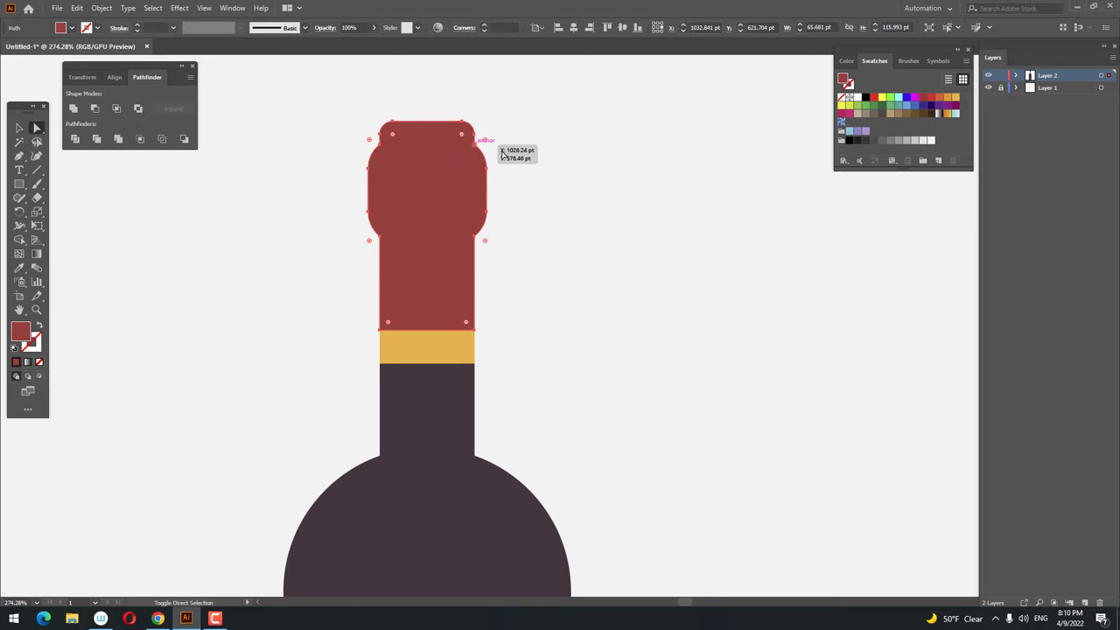
left_click(382, 151, "shift")
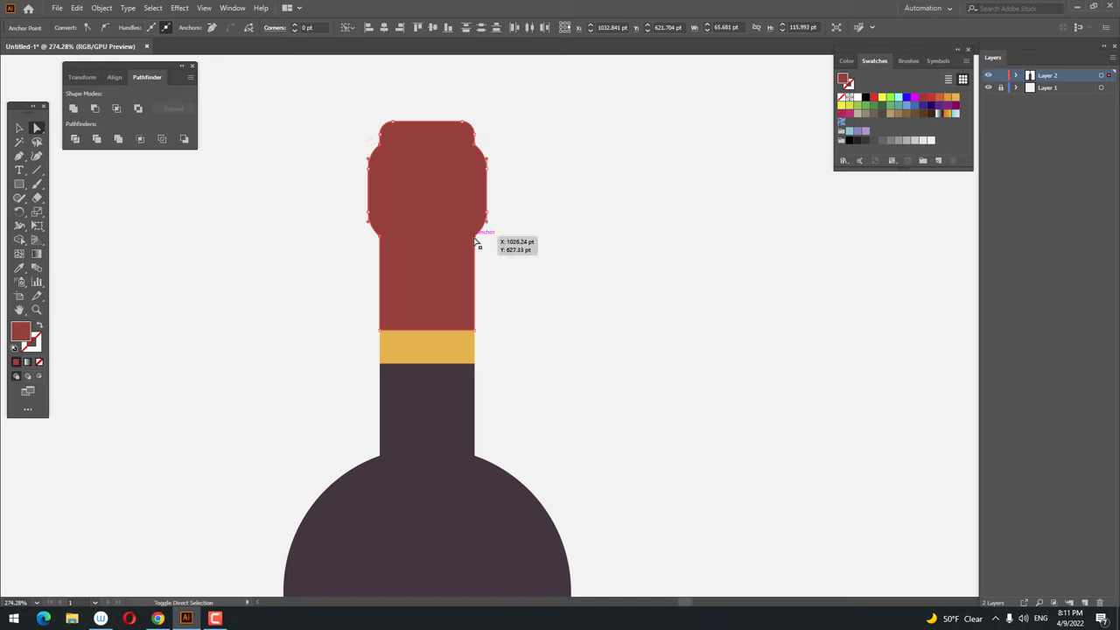
left_click_drag(472, 242, 506, 265)
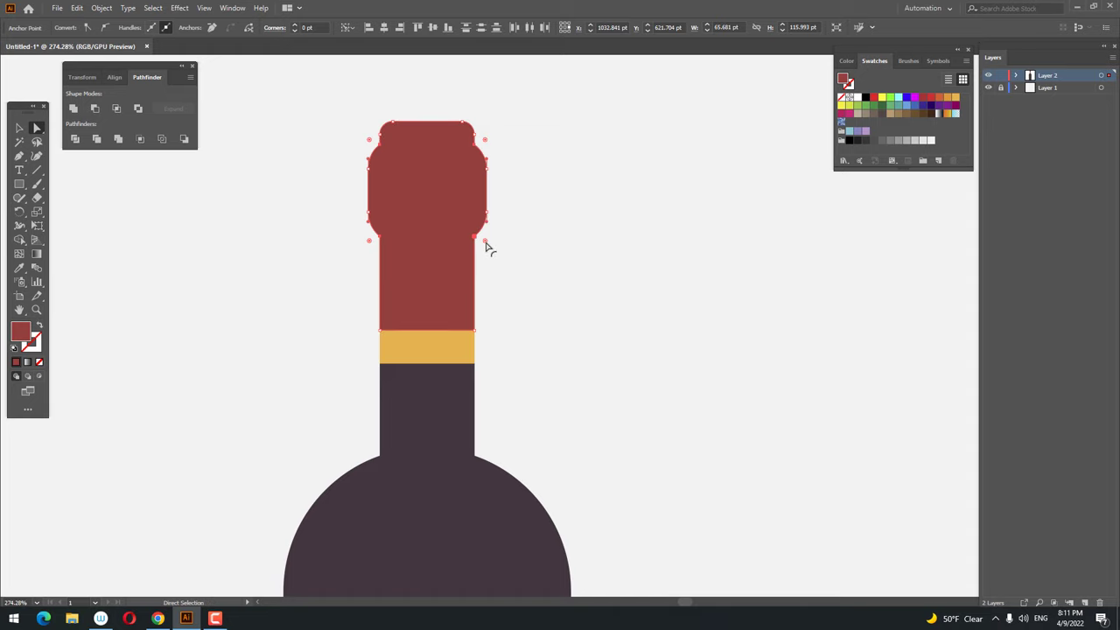
left_click(555, 330)
key("z")
left_click_drag(573, 253, 402, 277)
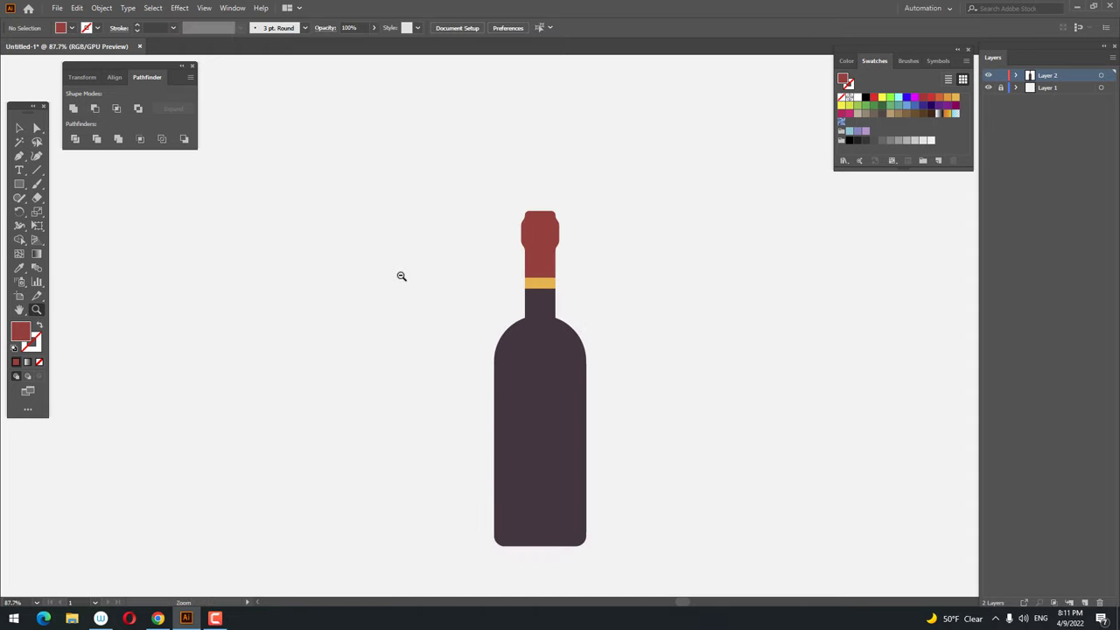
left_click_drag(584, 258, 633, 306)
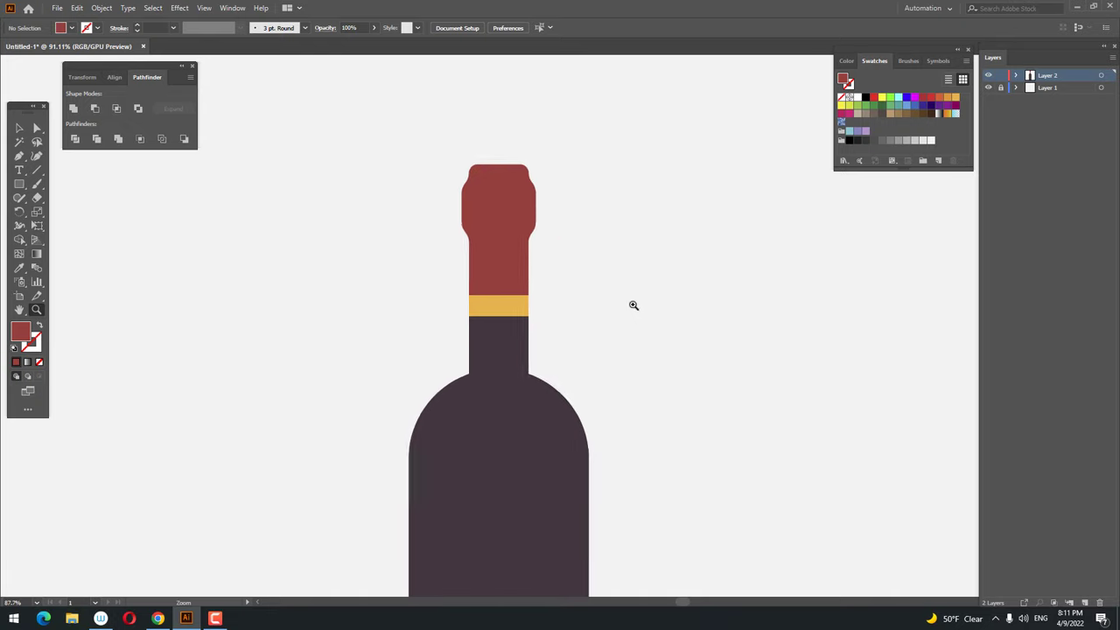
Step: Draw a narrow strip from cap top to neck base, divide and ungroup the pieces
left_click(18, 184)
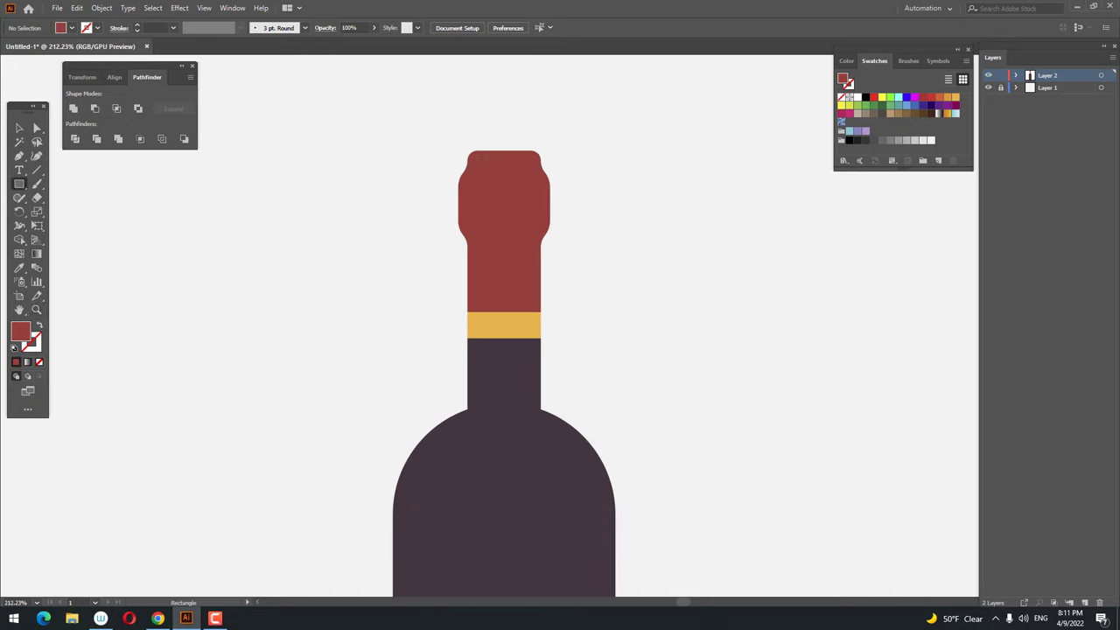
left_click_drag(476, 156, 501, 403)
left_click(75, 139)
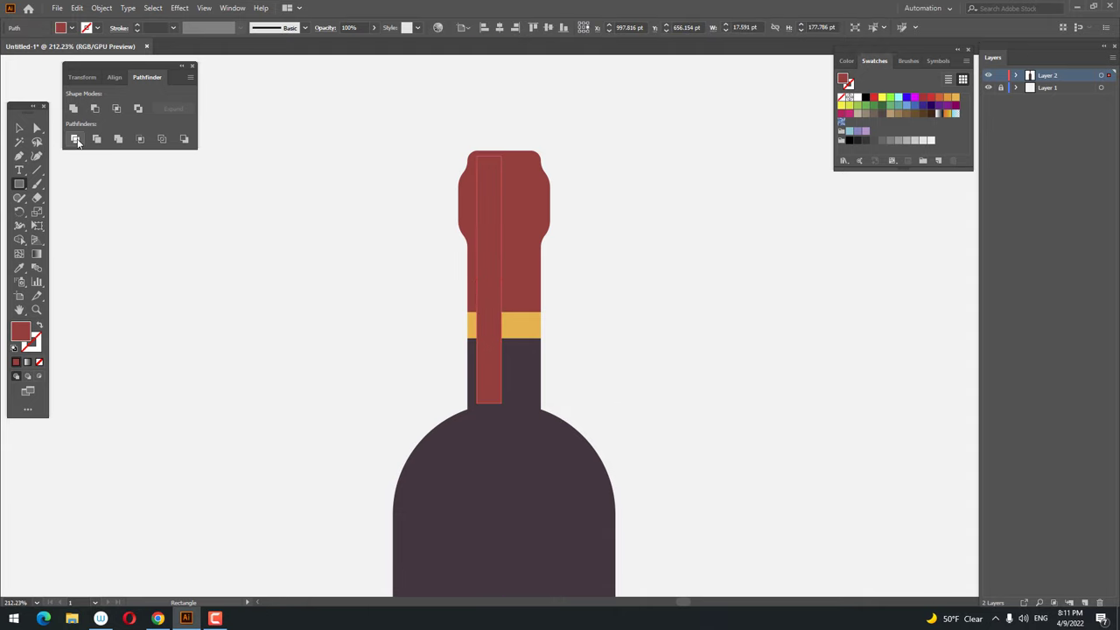
left_click(19, 129)
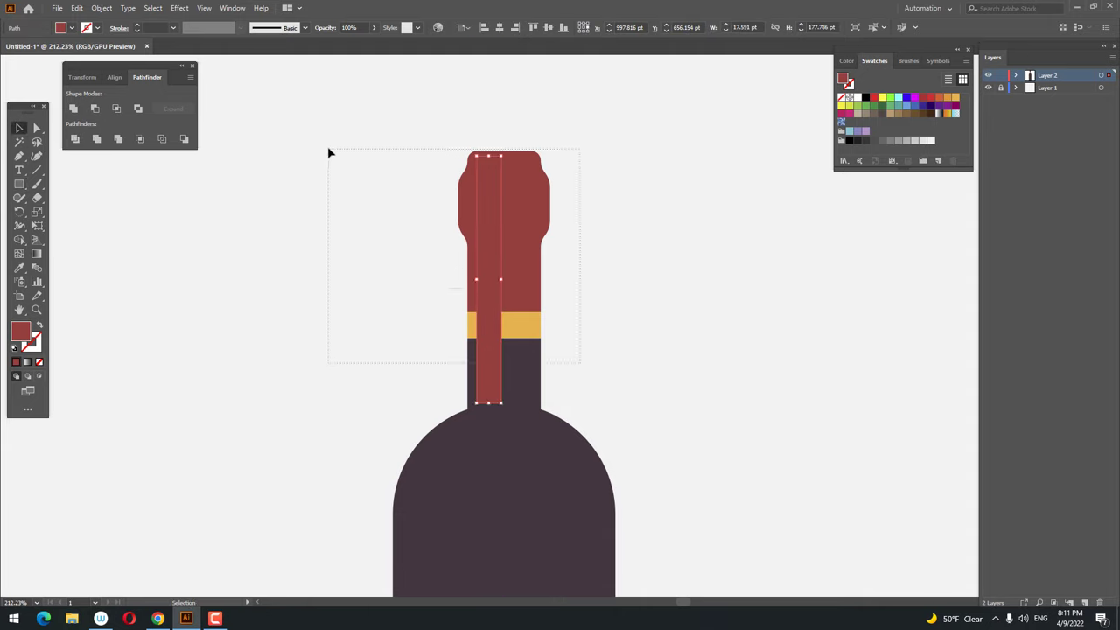
left_click_drag(330, 153, 280, 165)
right_click(495, 267)
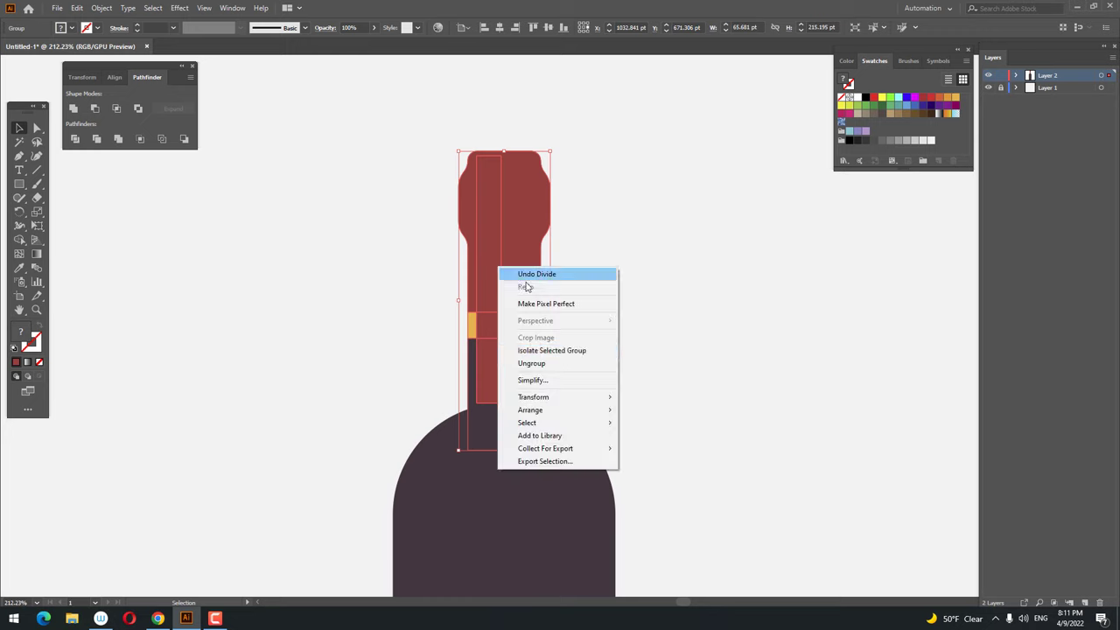
left_click(551, 362)
Step: Shade the strip pieces: darker red on the cap and 2b2229 on the neck
left_click(499, 312)
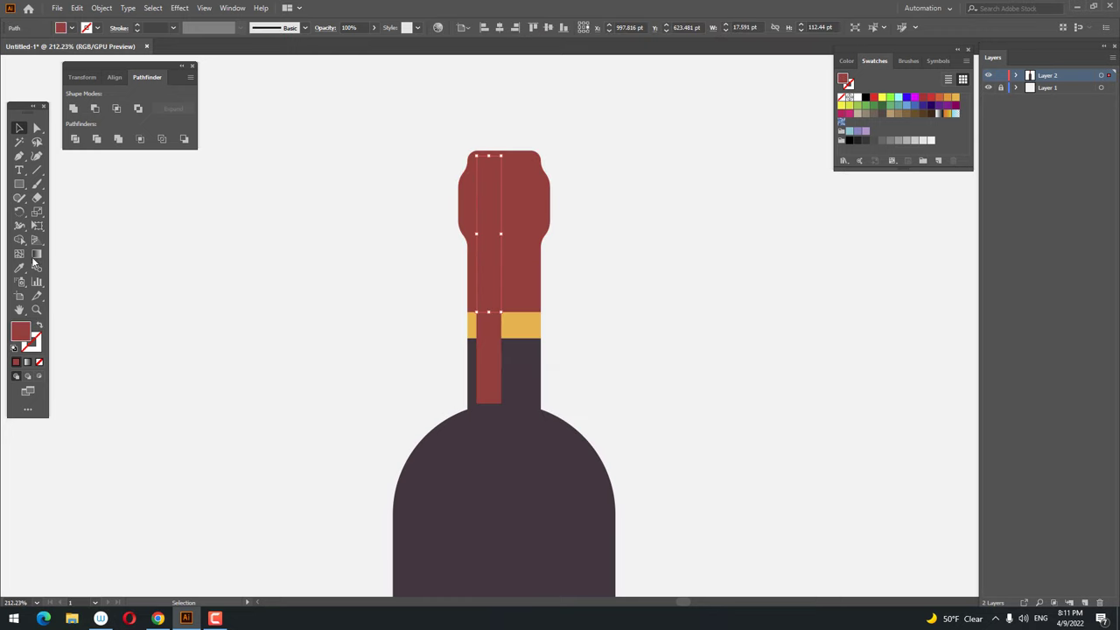
double_click(21, 331)
left_click(197, 458)
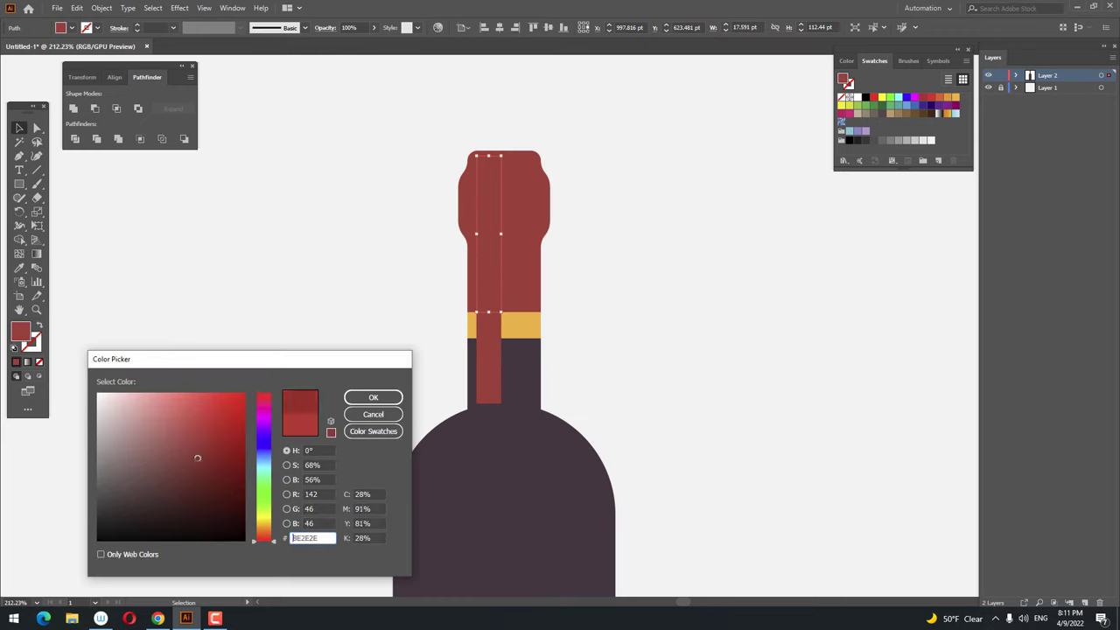
left_click(396, 396)
left_click(482, 368)
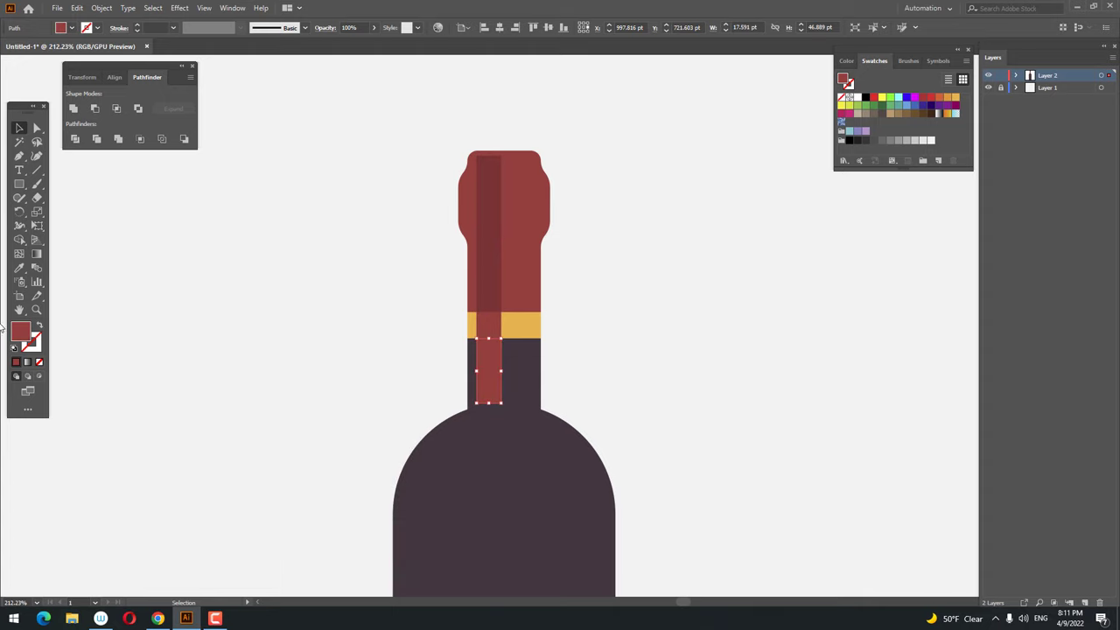
left_click(18, 270)
left_click(540, 382)
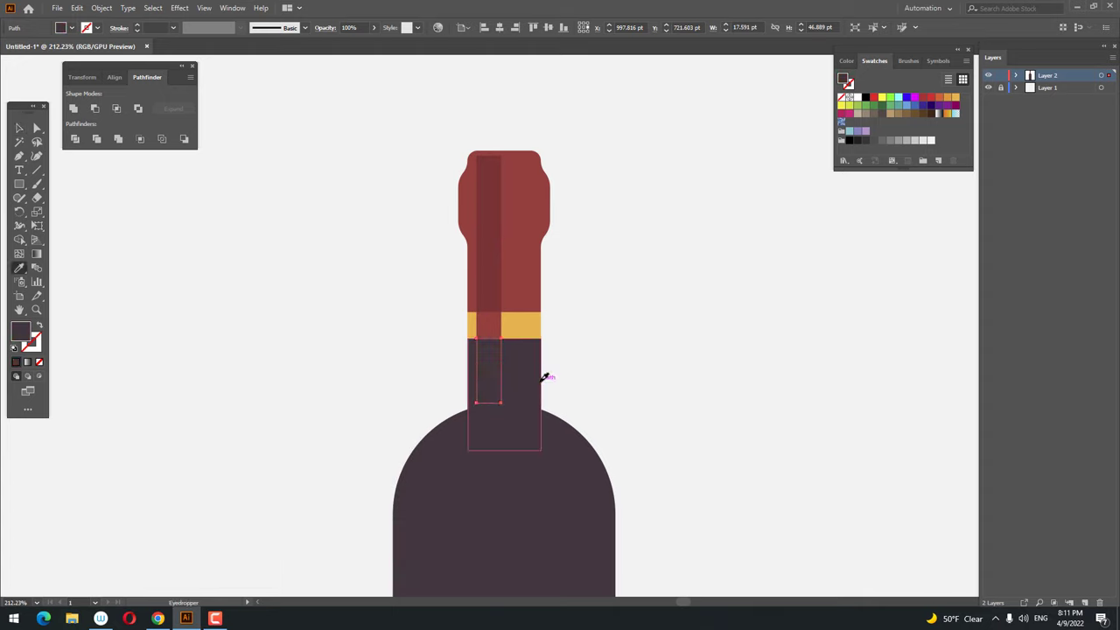
double_click(18, 326)
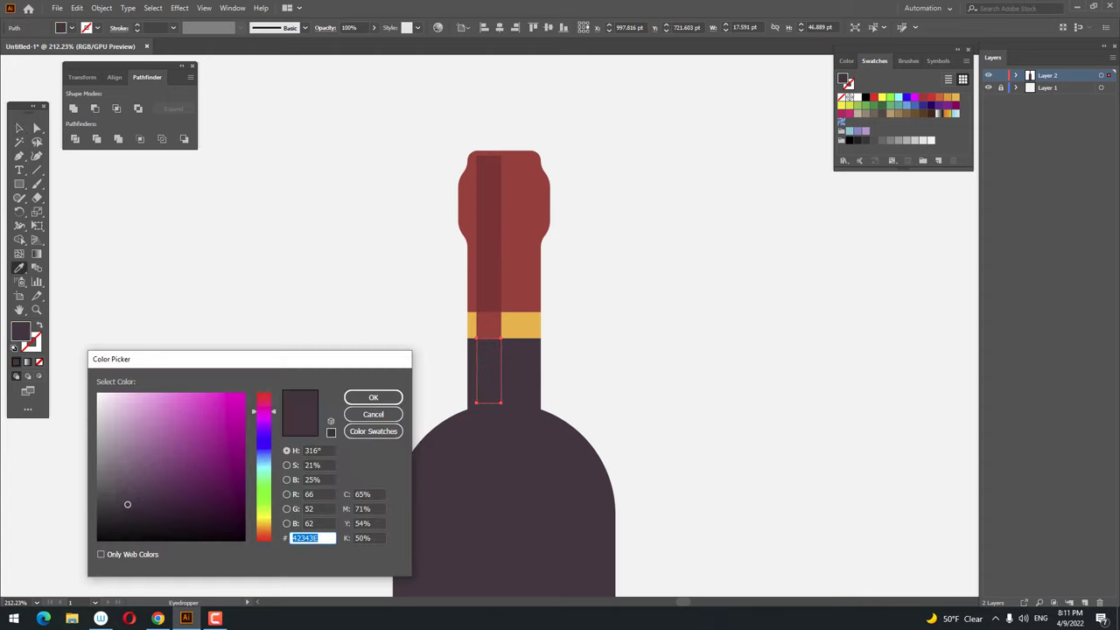
type("2b2229")
left_click(373, 397)
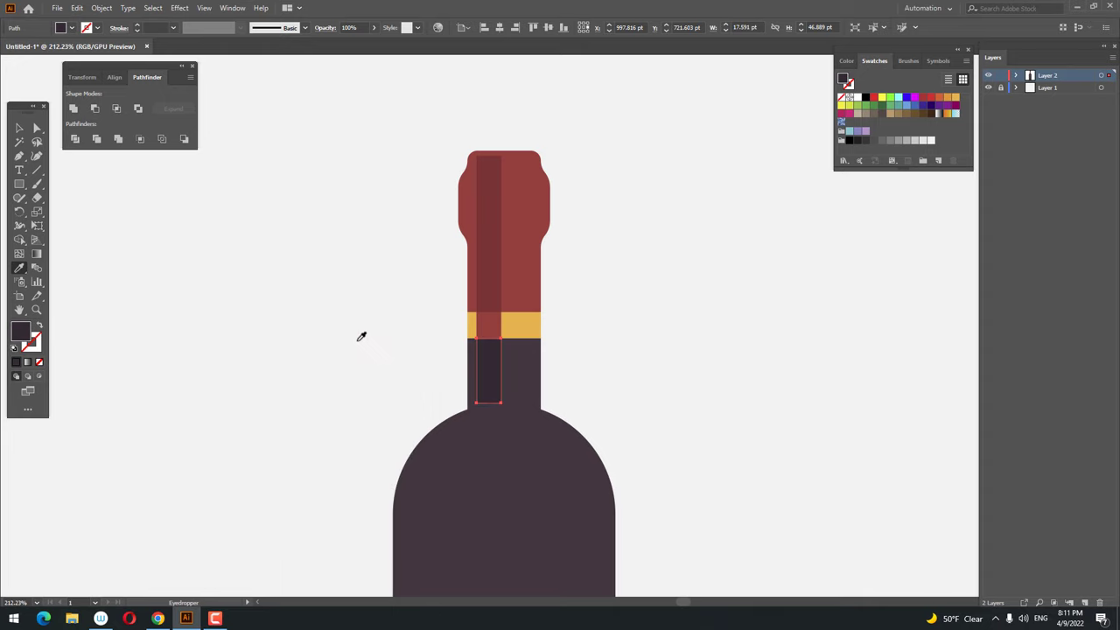
Step: Recolour the strip piece inside the band yellow-orange to match the band
left_click(19, 129)
left_click(483, 328)
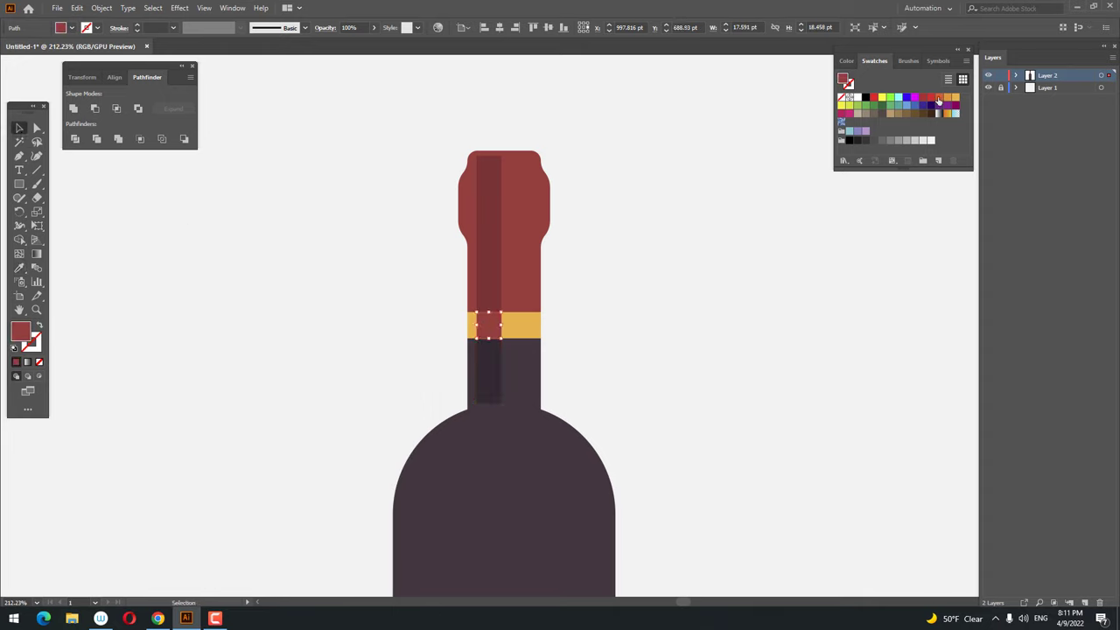
left_click(954, 98)
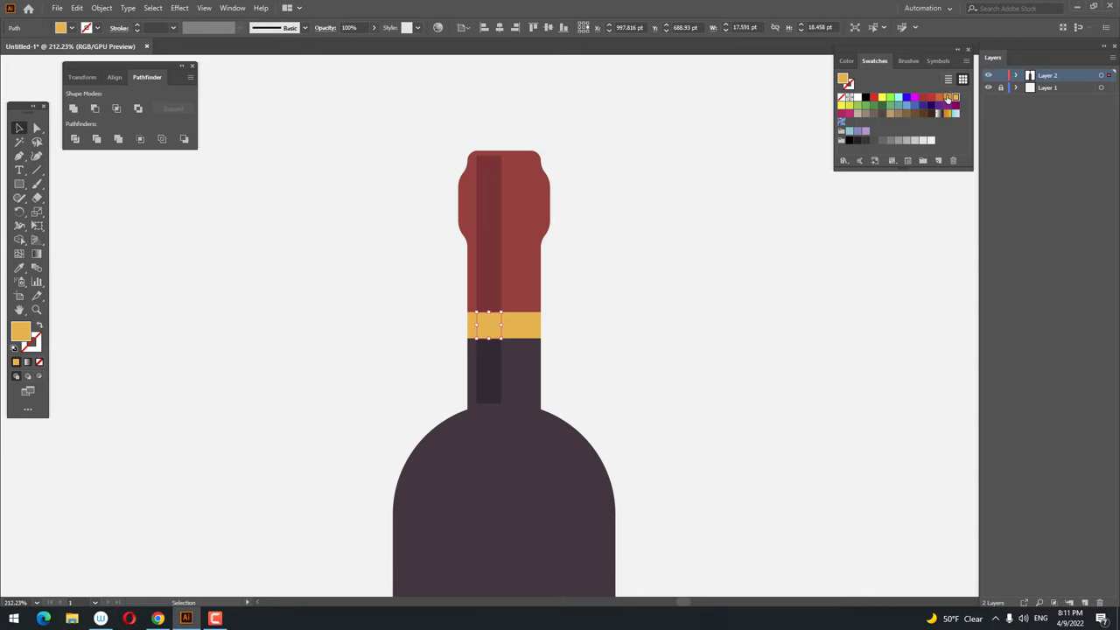
left_click(713, 310)
scroll(580, 380, "down", 3)
scroll(500, 312, "down", 2)
scroll(524, 328, "down", 1)
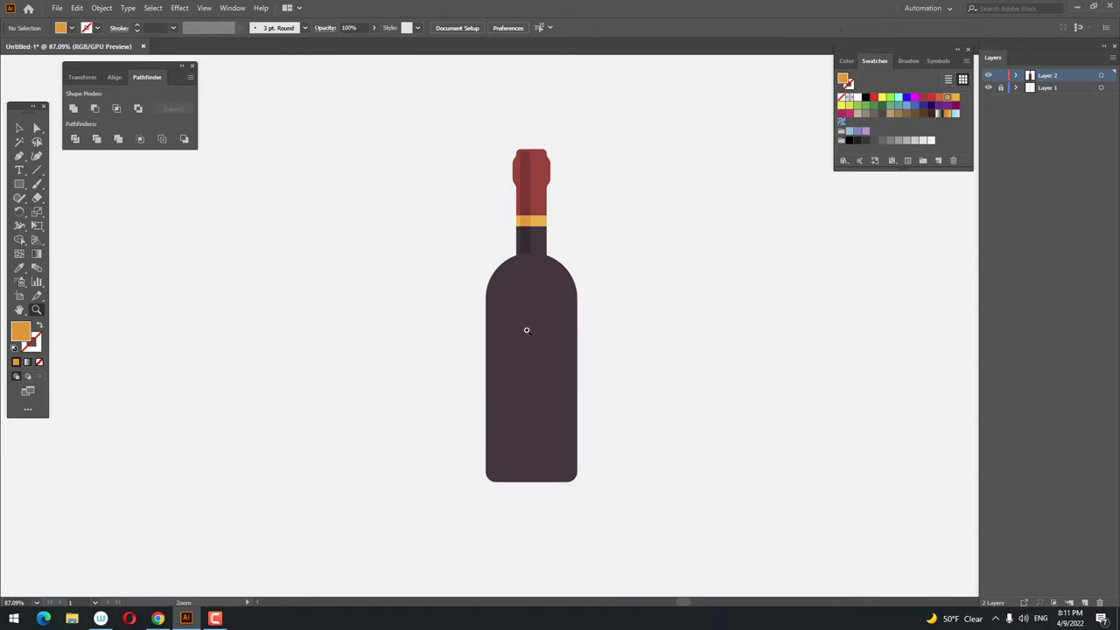
Step: Draw a tall label rectangle on the bottle body
scroll(526, 330, "up", 1)
scroll(527, 325, "up", 1)
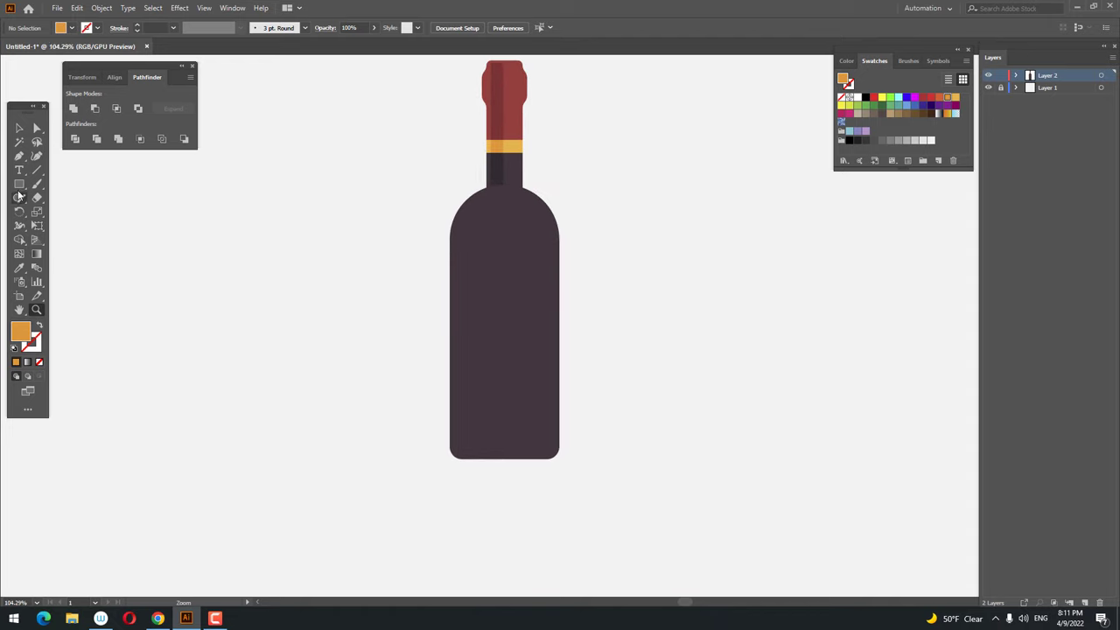
left_click(19, 185)
left_click_drag(459, 247, 540, 426)
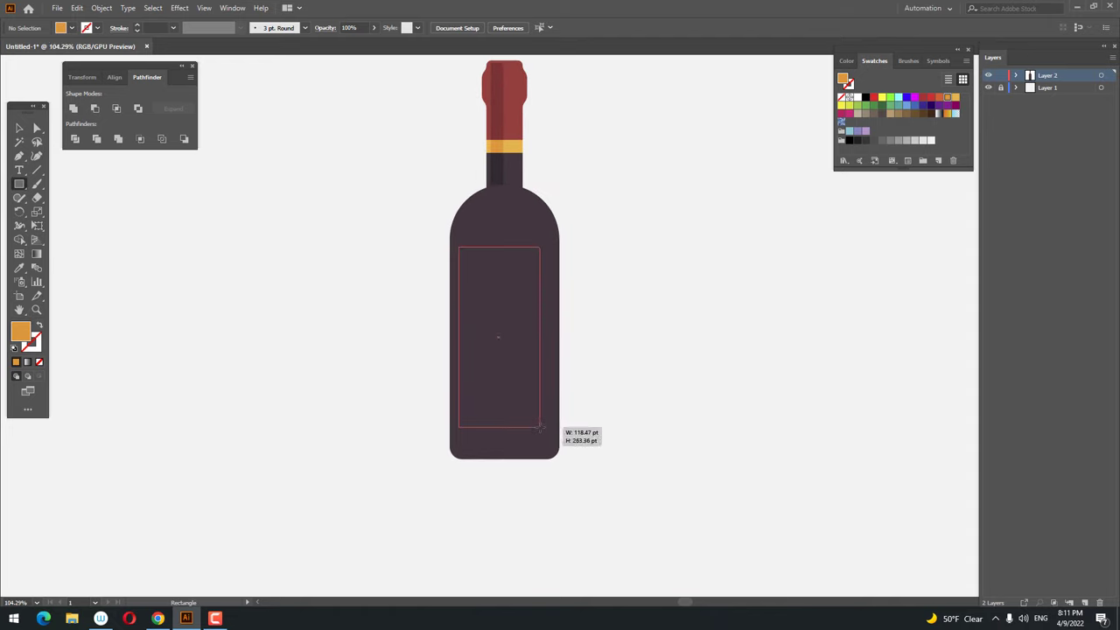
Step: Marquee-select the bottle's neck and cap pieces and group them
left_click(18, 128)
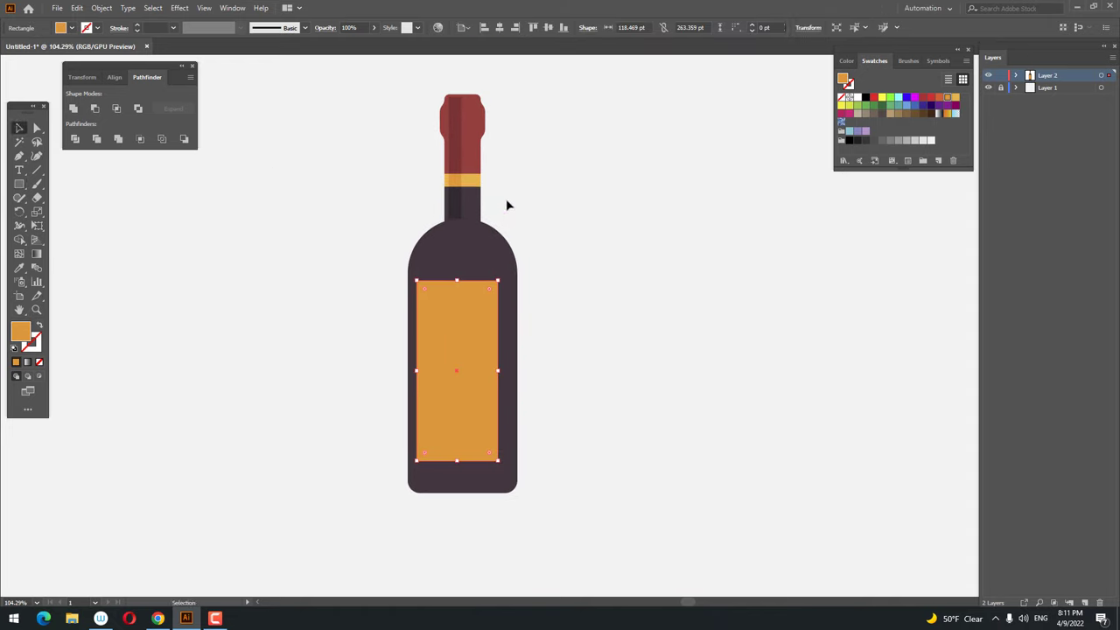
left_click_drag(510, 205, 320, 50)
right_click(459, 219)
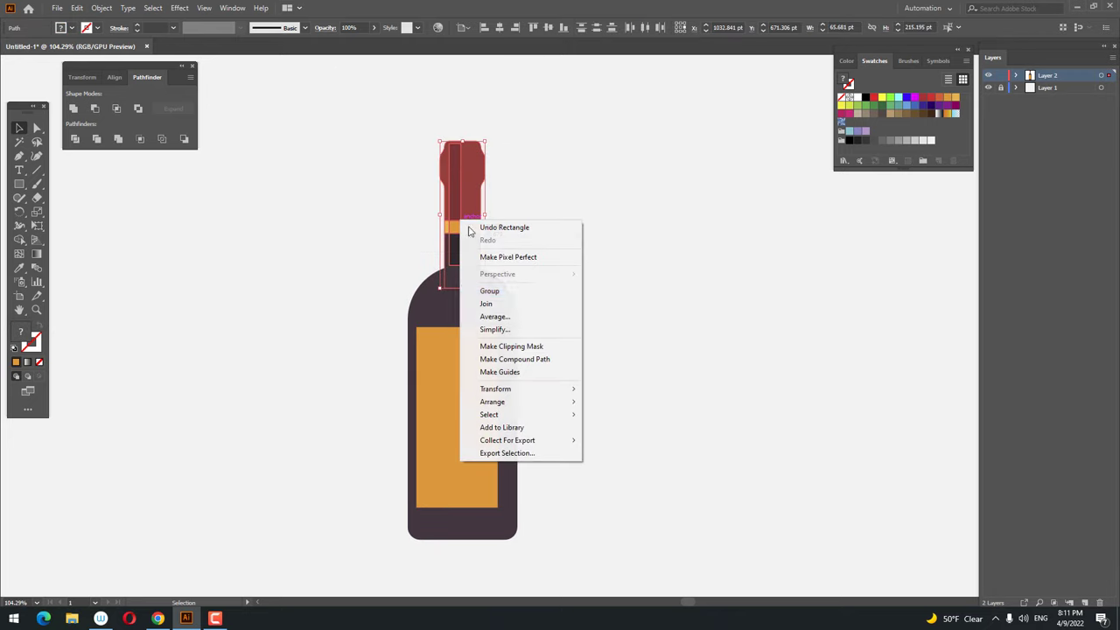
left_click(516, 294)
Step: Fill the label rectangle with the cap's dark red using the Eyedropper
left_click_drag(635, 435, 620, 404)
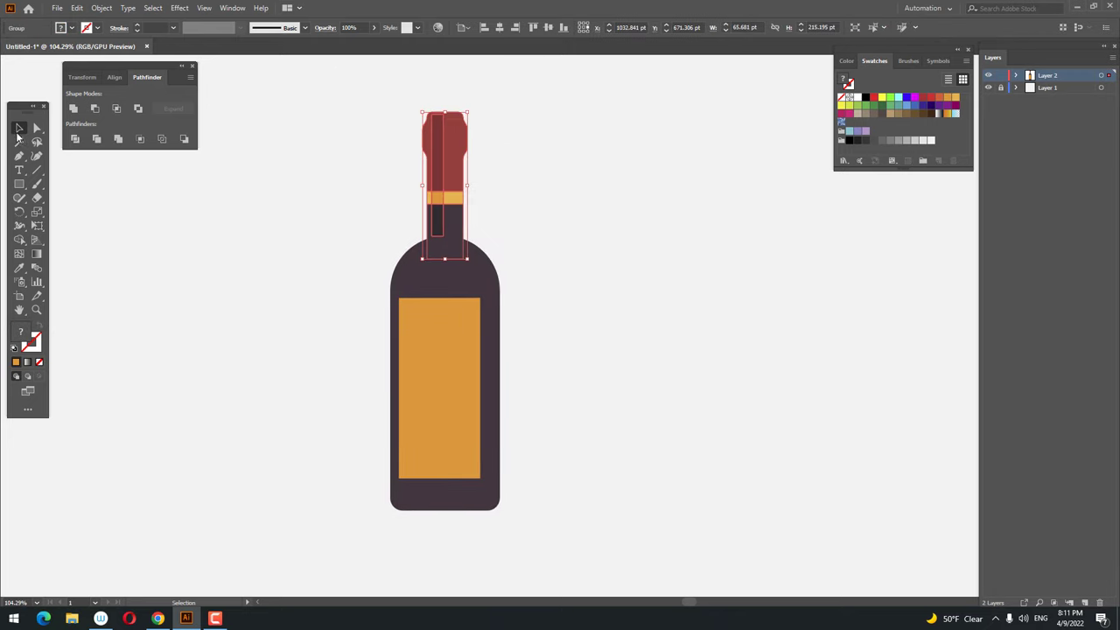
left_click(439, 388)
left_click_drag(590, 545, 230, 78)
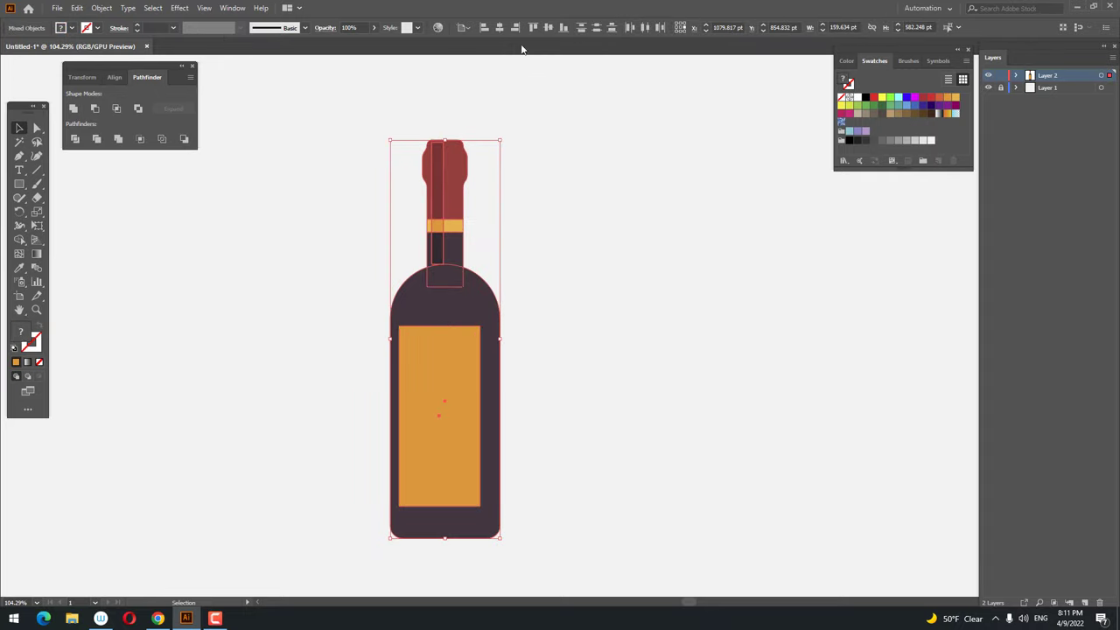
left_click(615, 245)
left_click_drag(615, 337, 601, 253)
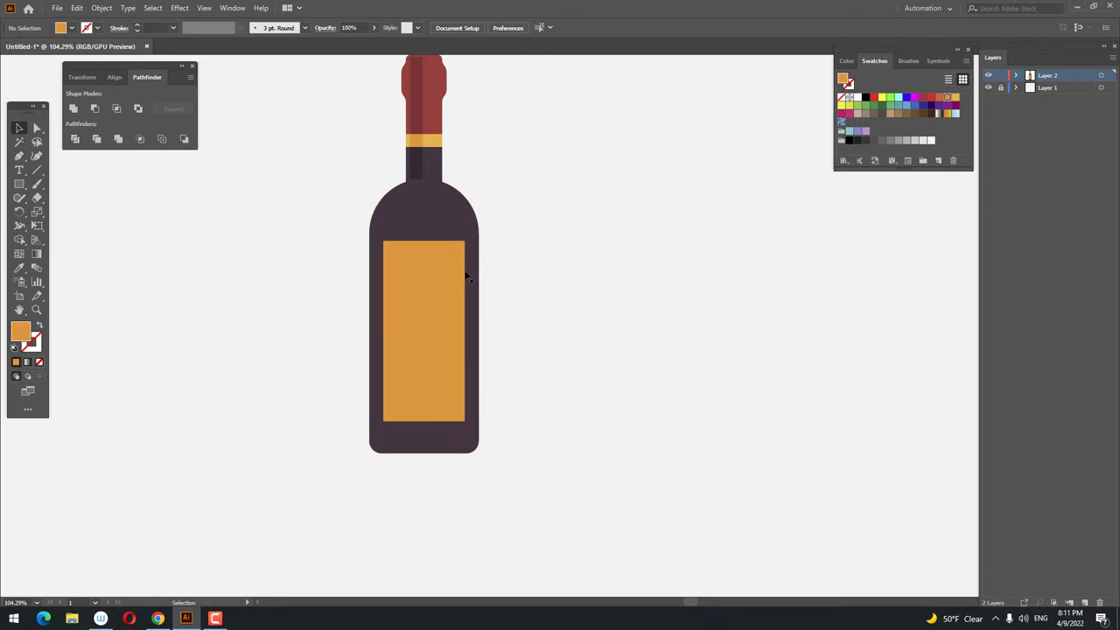
left_click(438, 272)
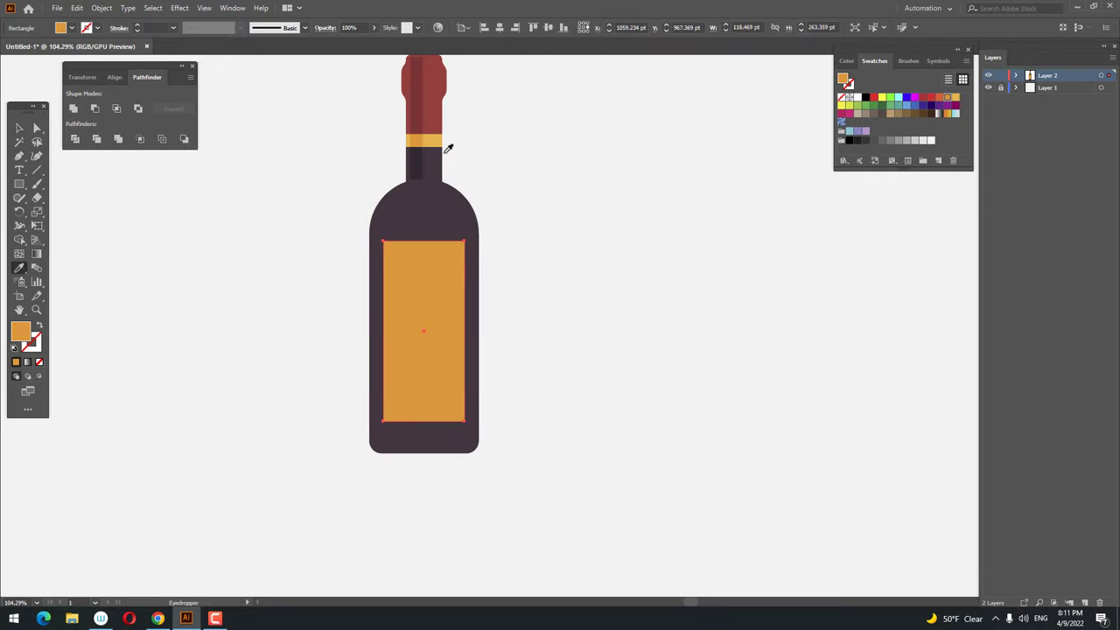
left_click(425, 96)
Step: Drag the label rectangle's live-corner widget inward to round all its corners
key("z")
mouse_move(490, 117)
left_mouse_down()
mouse_move(455, 248)
mouse_move(480, 342)
mouse_move(488, 259)
left_mouse_up()
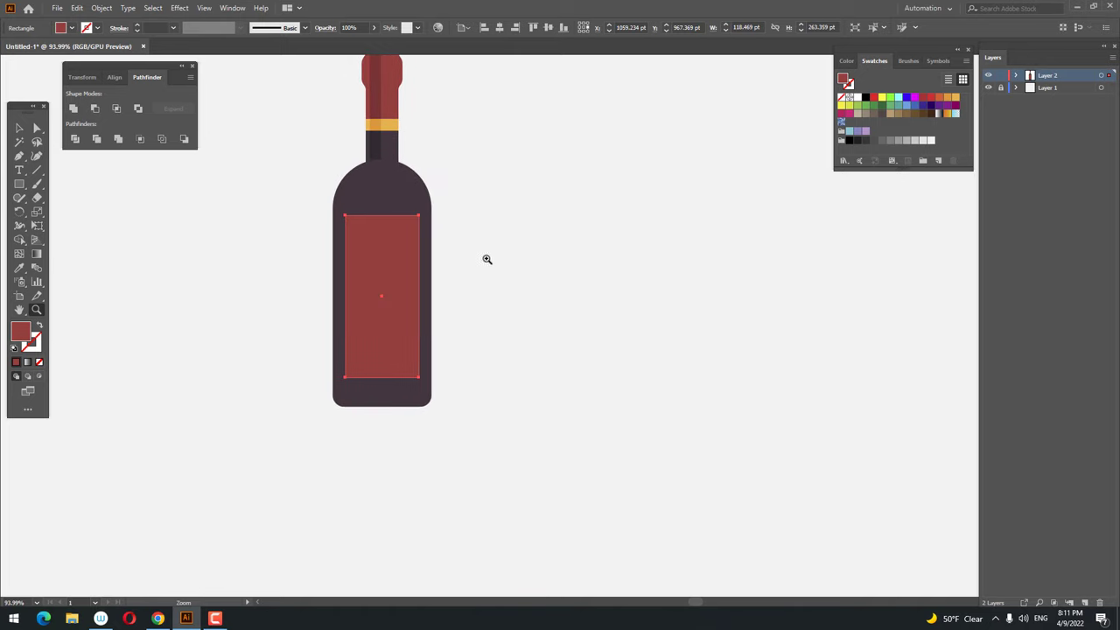
left_click(36, 127)
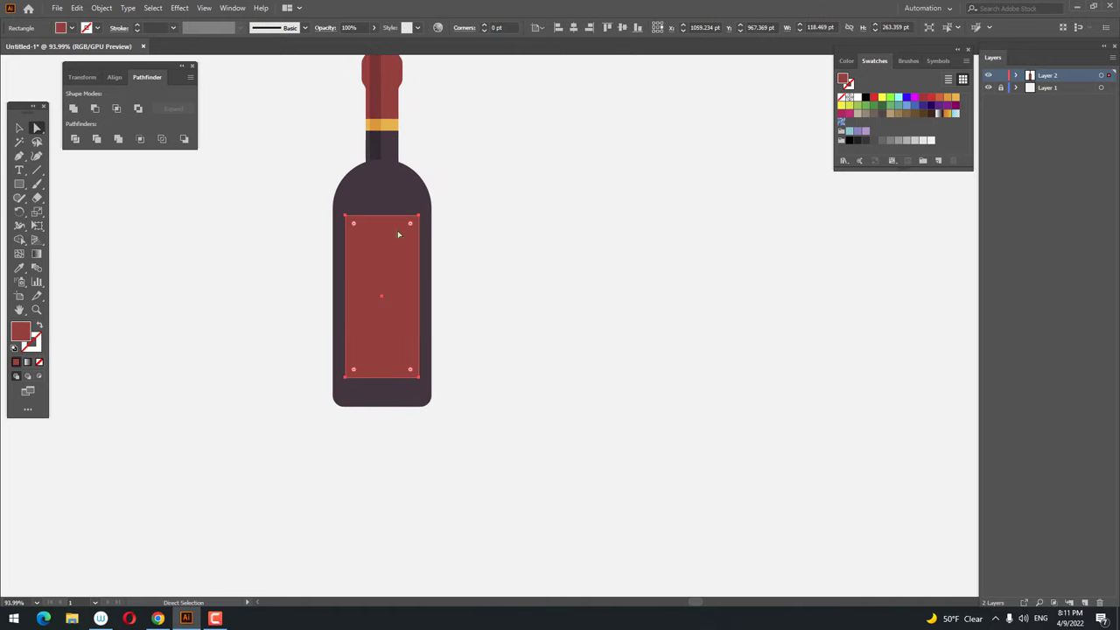
left_click_drag(355, 227, 488, 412)
key("ctrl+shift+a")
key("z")
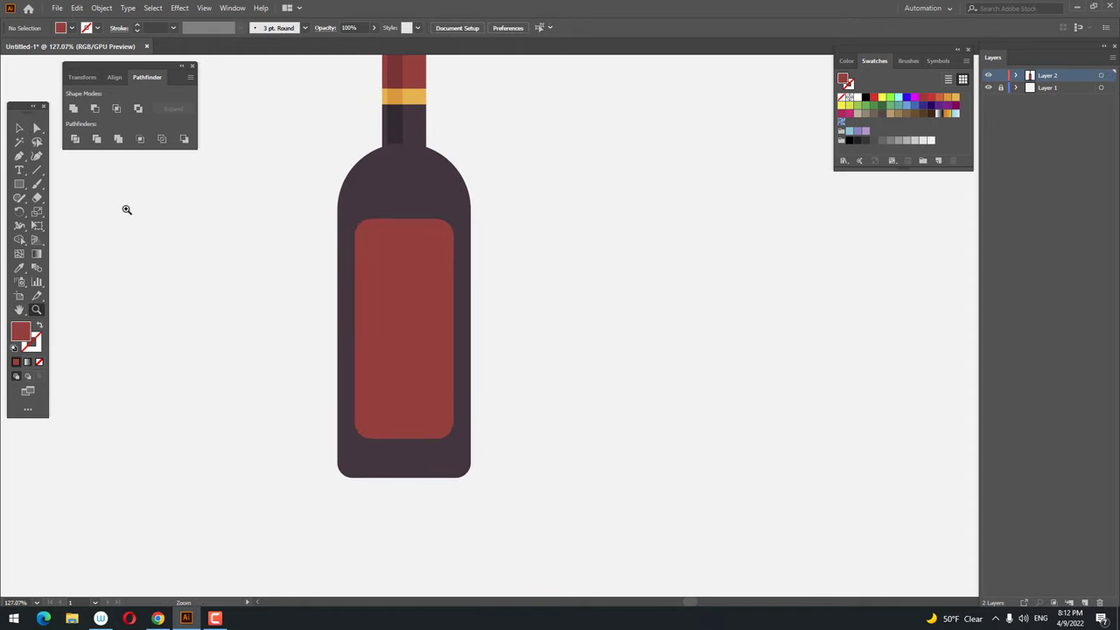
left_click(36, 129)
left_click(373, 261)
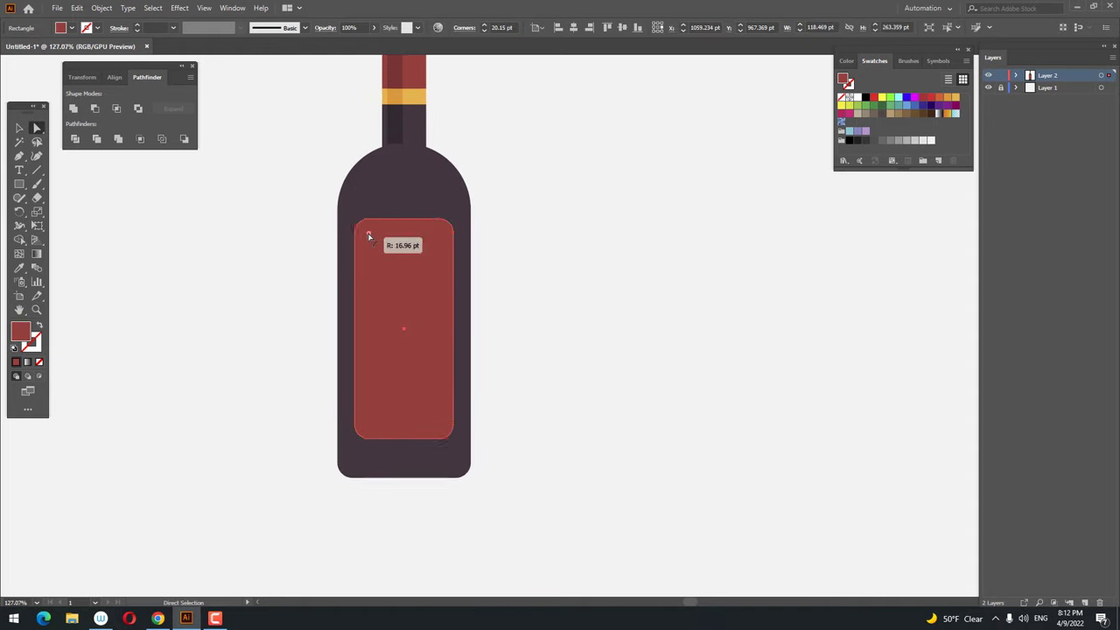
Step: Zoom out to the whole artboard, select the bottle body, then zoom back in
key("z")
key("ctrl+0")
left_click(19, 128)
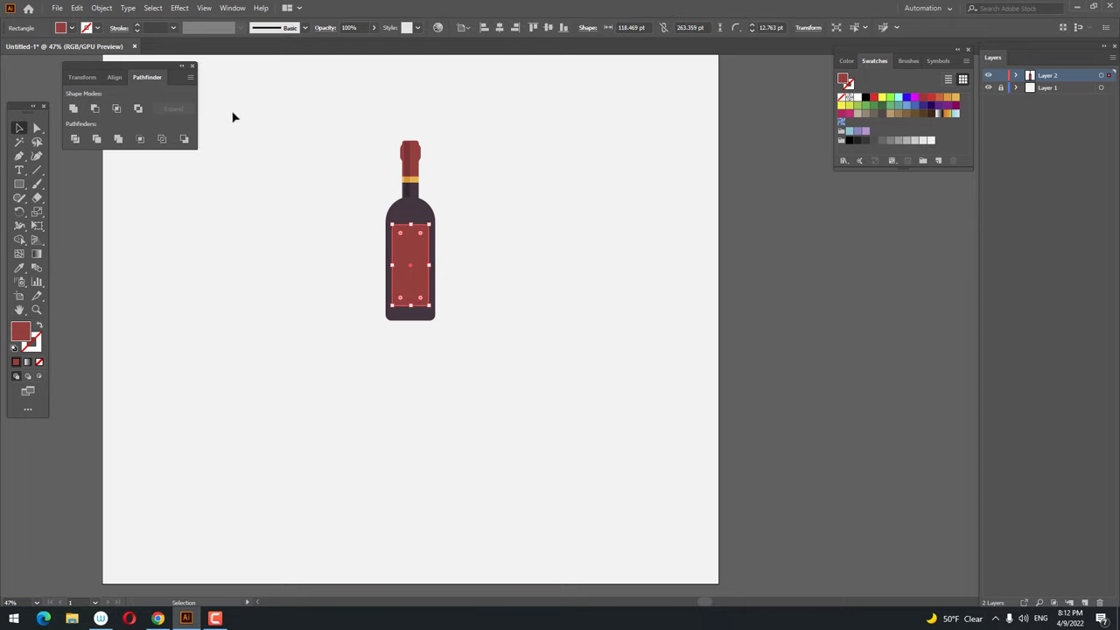
left_click(428, 217)
key("ctrl+shift+a")
key("z")
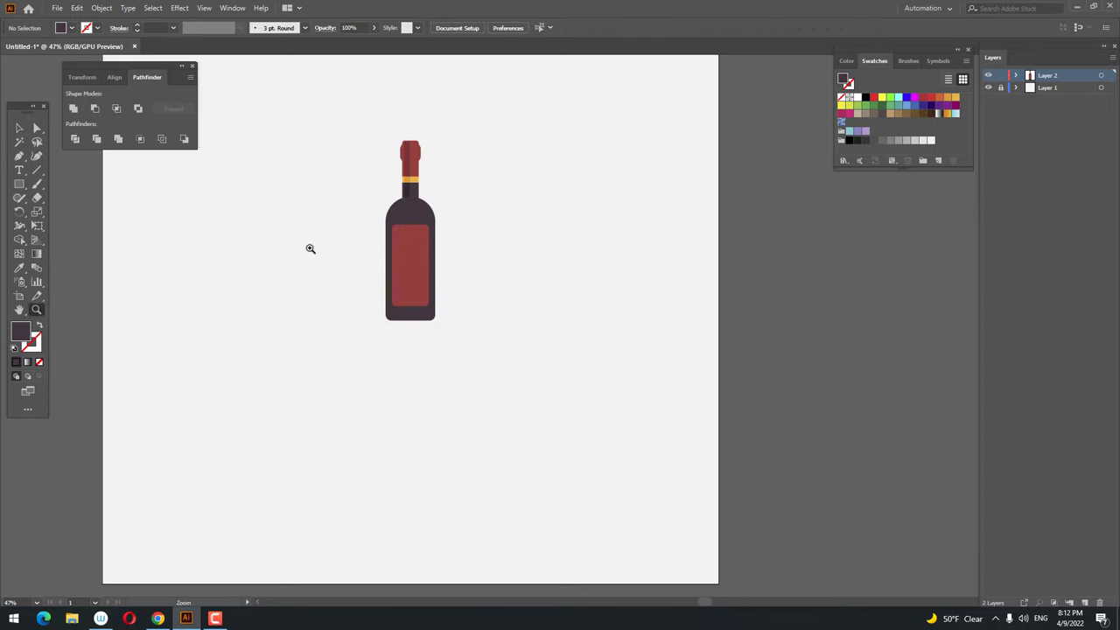
scroll(328, 365, "up", 5)
Step: Draw a band across the lower label and fill it dark maroon #722B2B
left_click(19, 186)
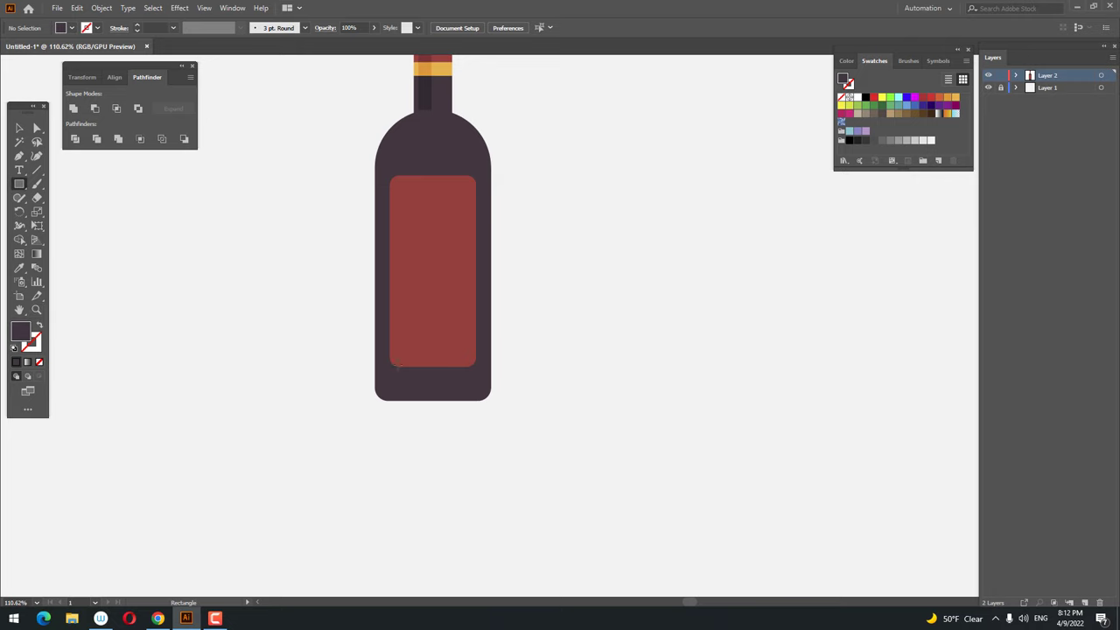
left_click_drag(379, 352, 470, 314)
left_click_drag(486, 299, 485, 300)
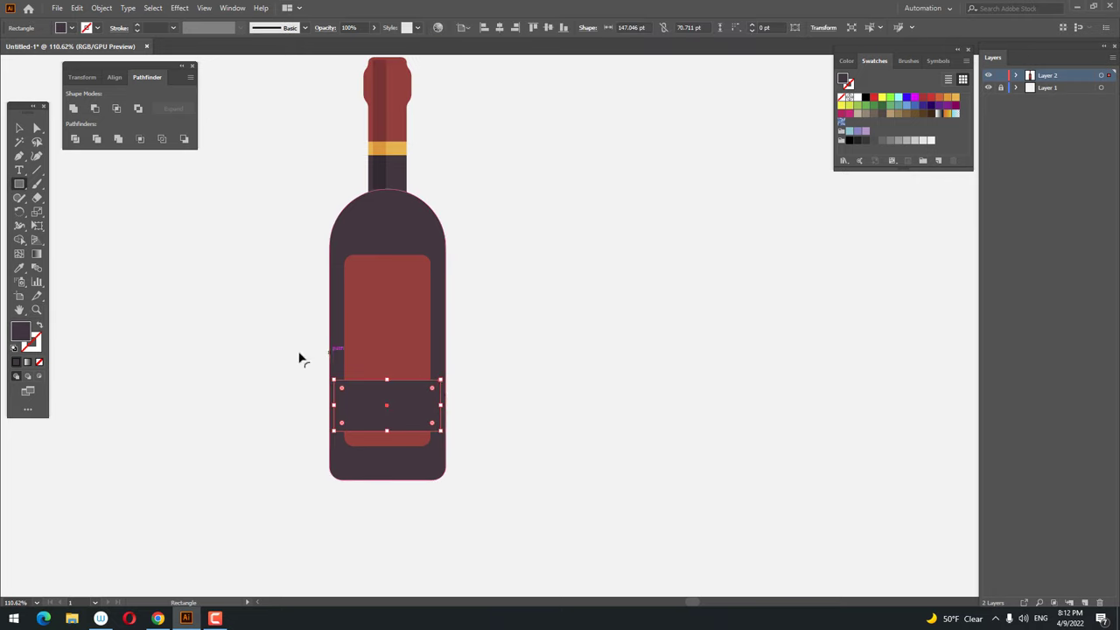
left_click(19, 268)
left_click(393, 347)
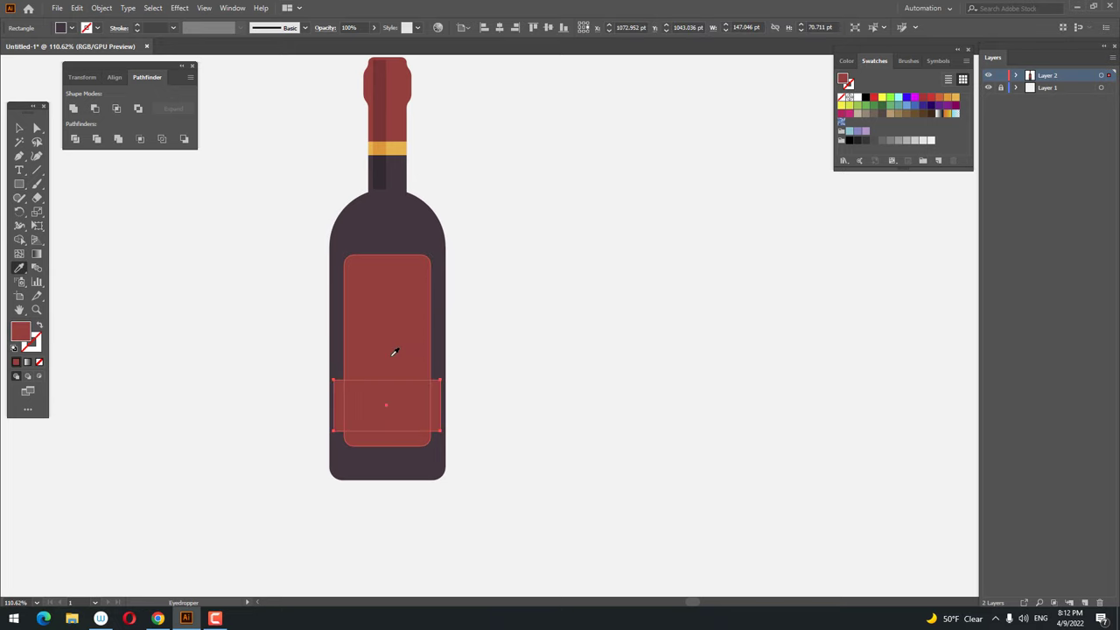
double_click(21, 331)
left_click_drag(188, 453, 188, 475)
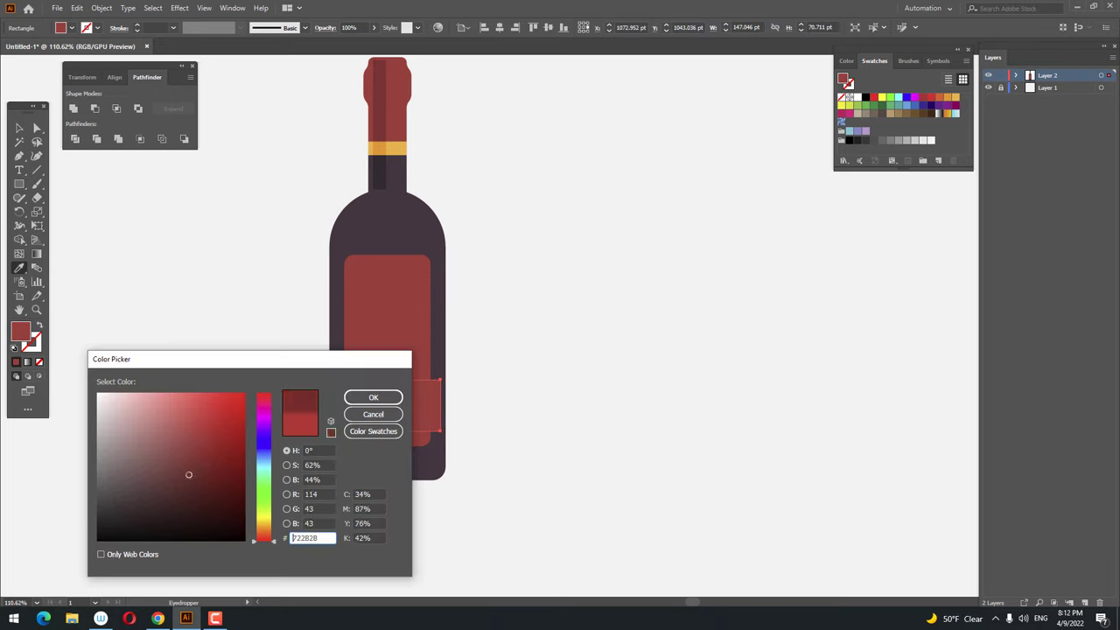
left_click(373, 397)
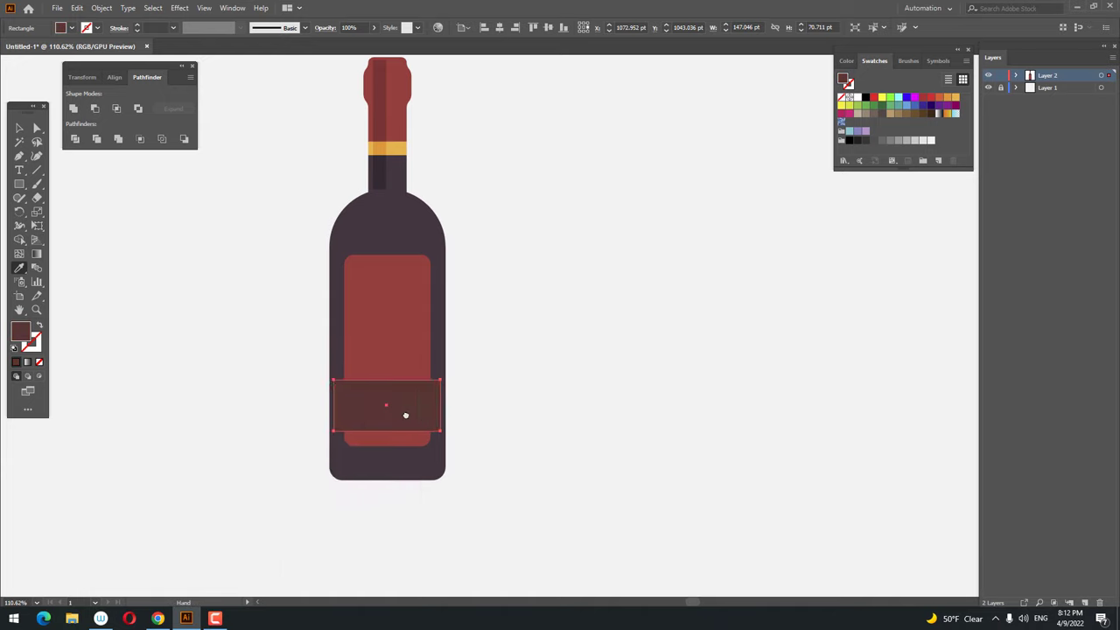
key("z")
left_click(405, 408)
Step: Add a thin strip along the band's bottom, coloured gold like the neck band
left_click(20, 183)
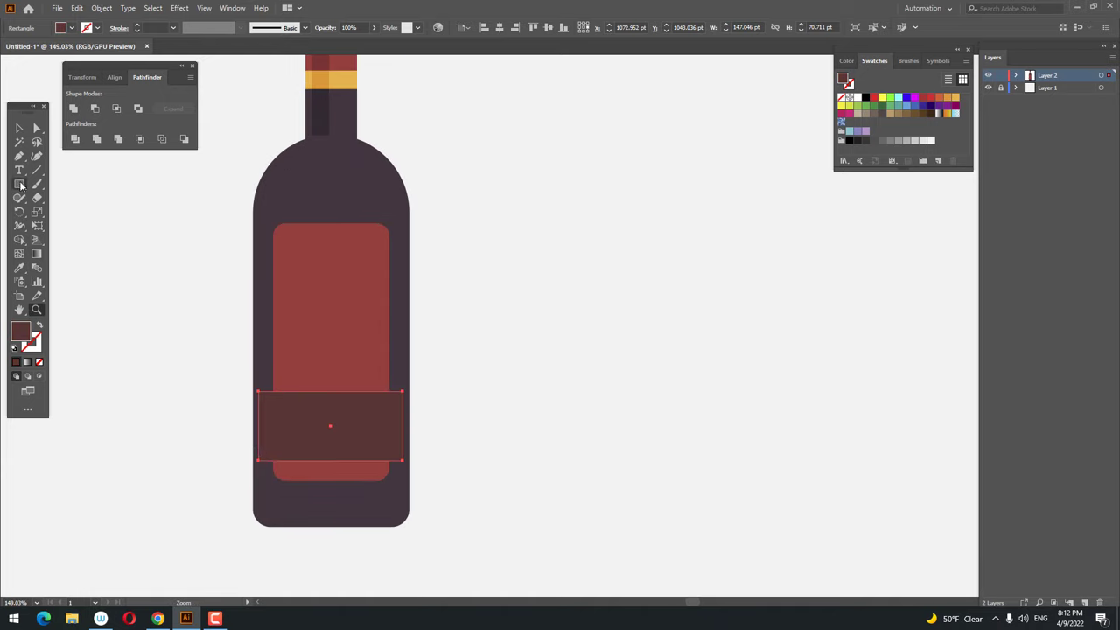
left_click(19, 127)
left_click(455, 437)
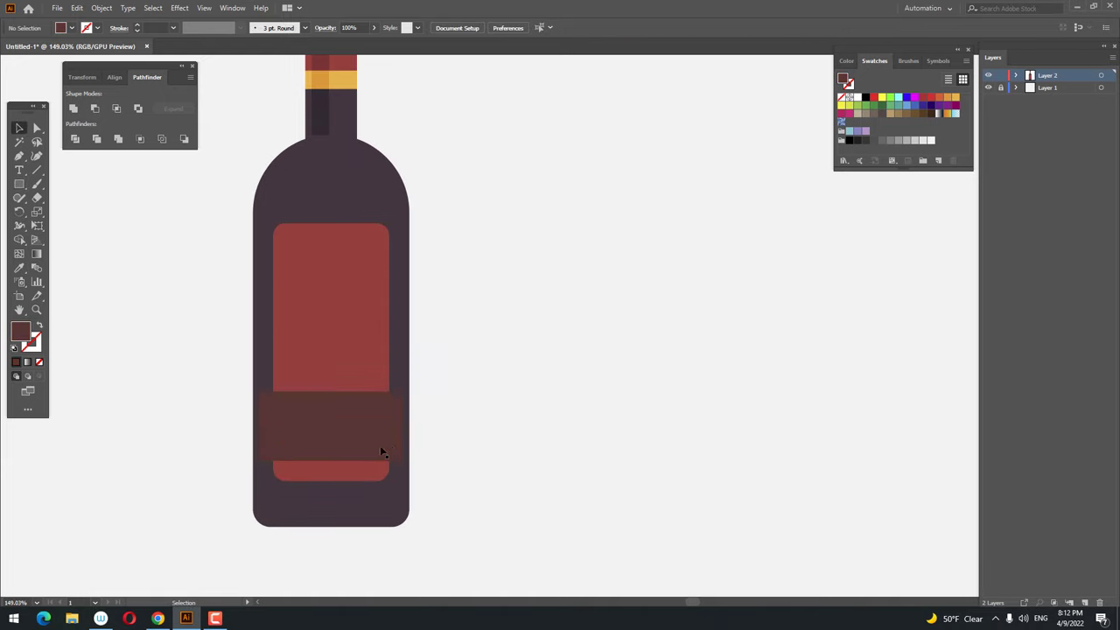
left_click(19, 184)
left_click_drag(259, 462, 403, 471)
left_click(20, 268)
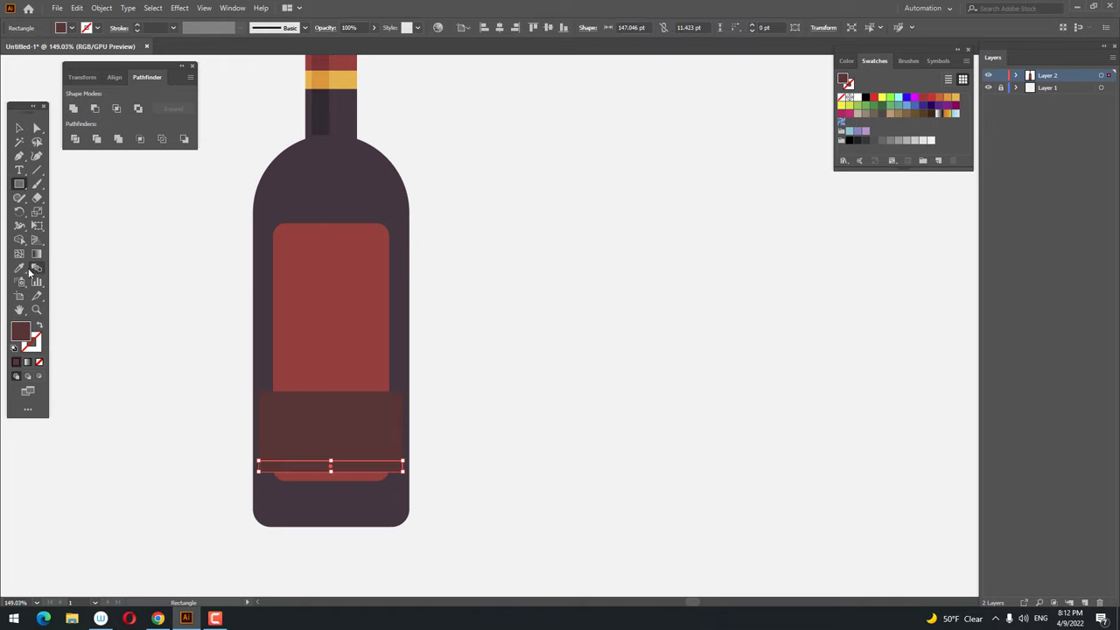
left_click(341, 81)
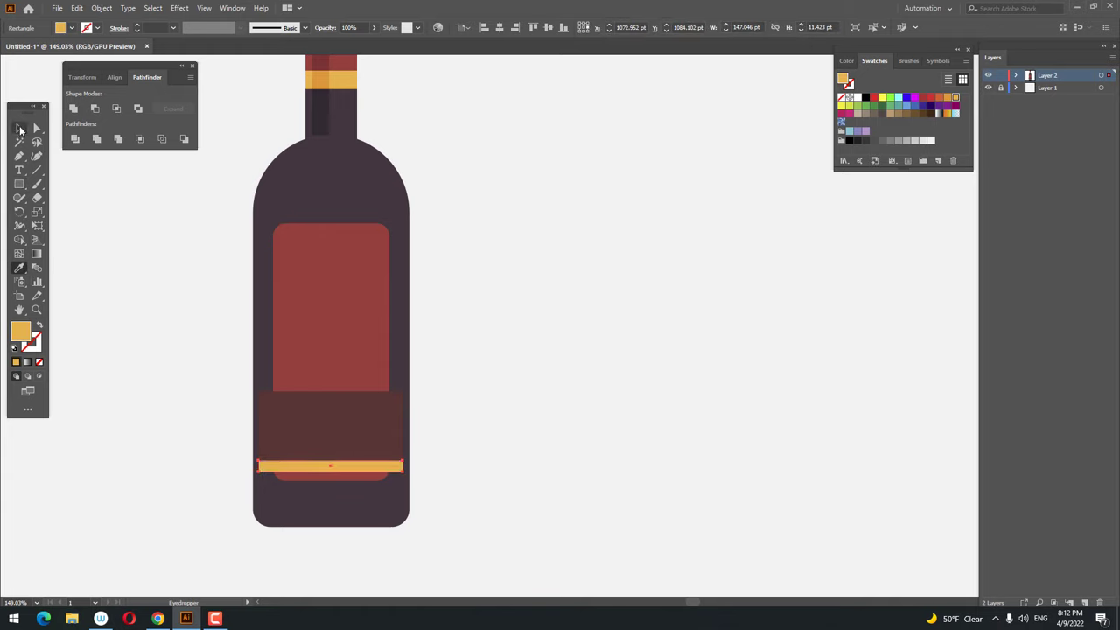
Step: Nudge the band and gold strip up slightly and bring the whole bottle into view
left_click(19, 128)
left_click(341, 403, "shift")
left_click_drag(363, 427, 360, 416)
left_click(517, 462)
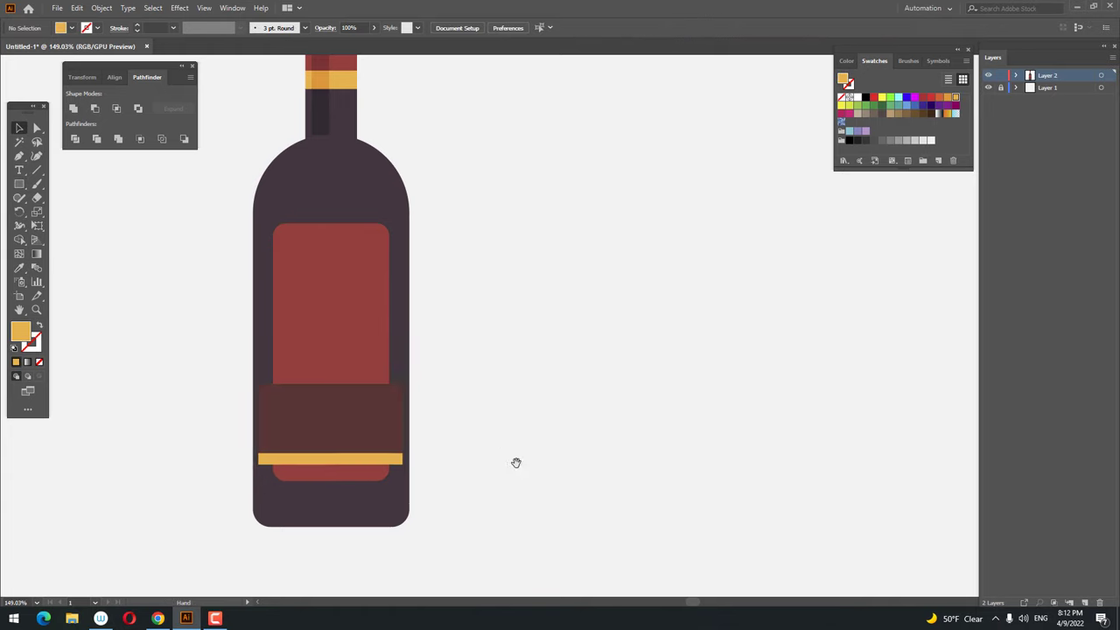
left_click_drag(516, 462, 562, 458)
scroll(563, 457, "down", 1)
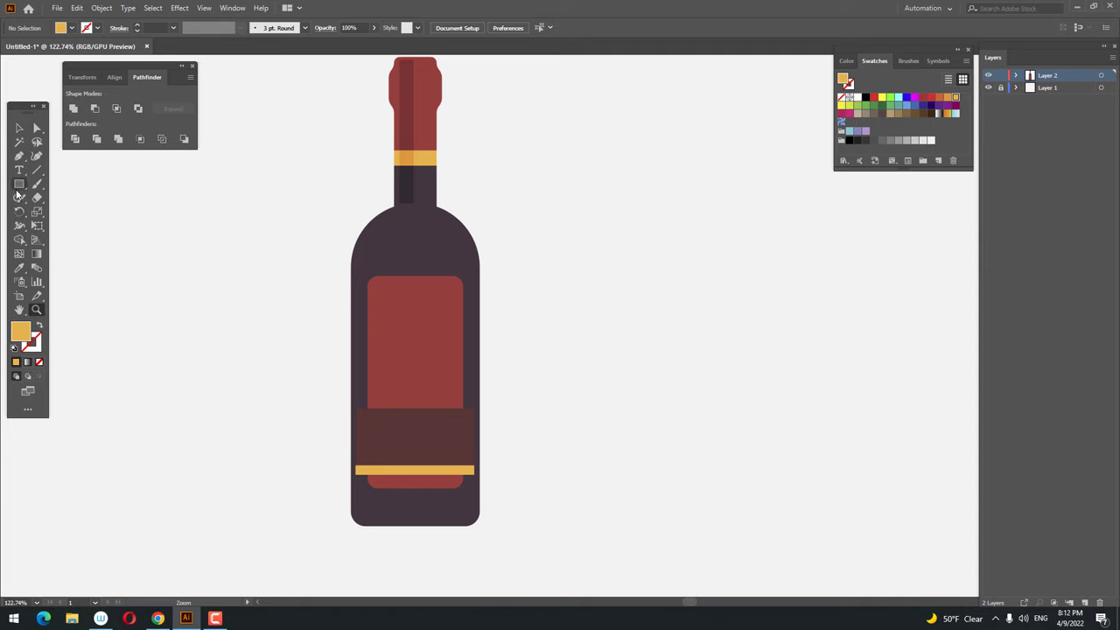
left_click_drag(19, 184, 61, 214)
Step: Draw a circle on the upper label, colour it like the dark band, and centre it horizontally
left_click_drag(394, 293, 452, 350)
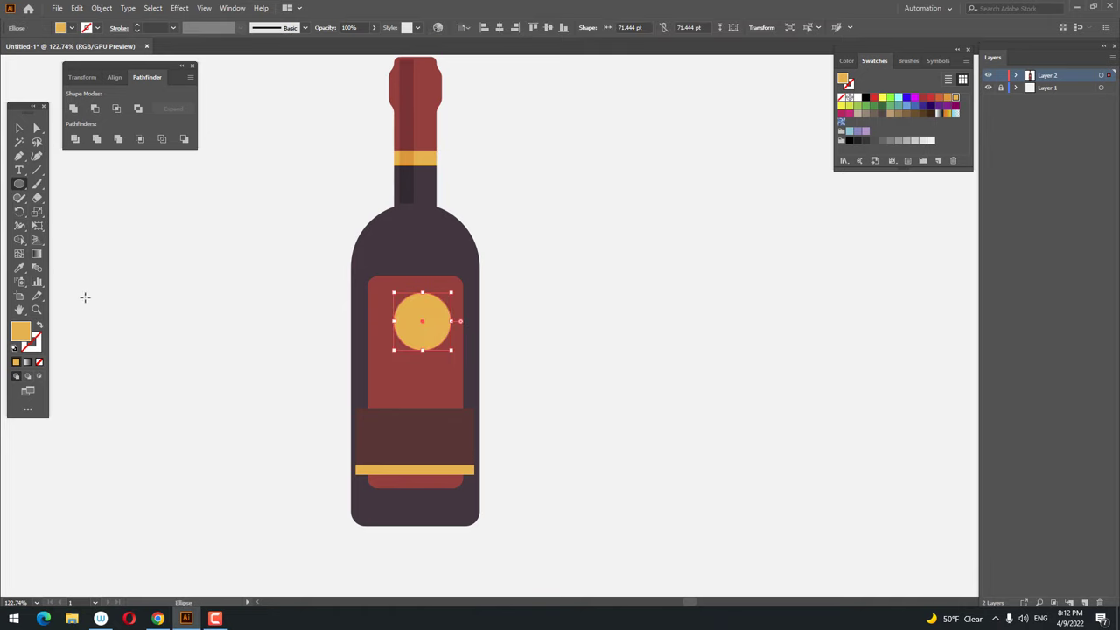
left_click(19, 268)
left_click(429, 442)
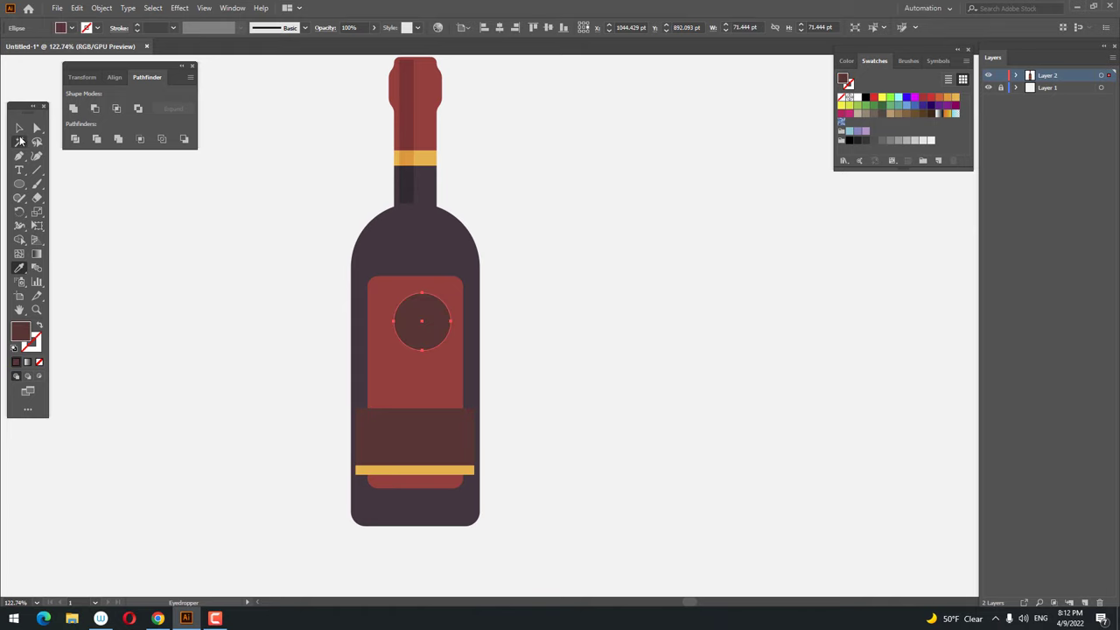
left_click(20, 129)
left_click(504, 29)
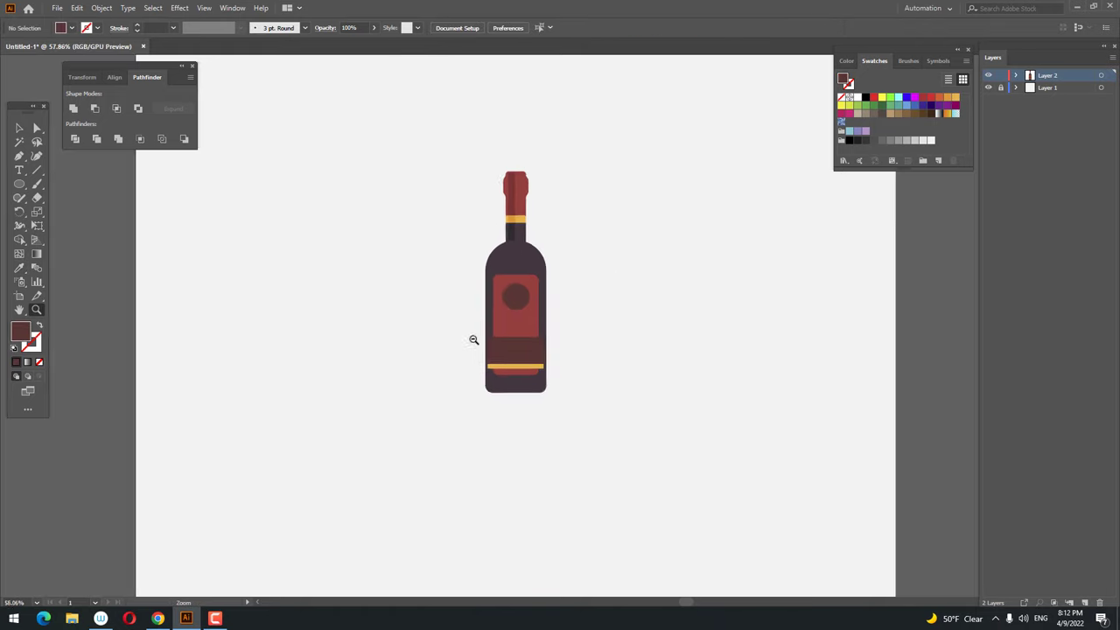
Step: Zoom in and check the label pieces and circle, closing the circle's context menu unchanged
left_click_drag(288, 257, 320, 258)
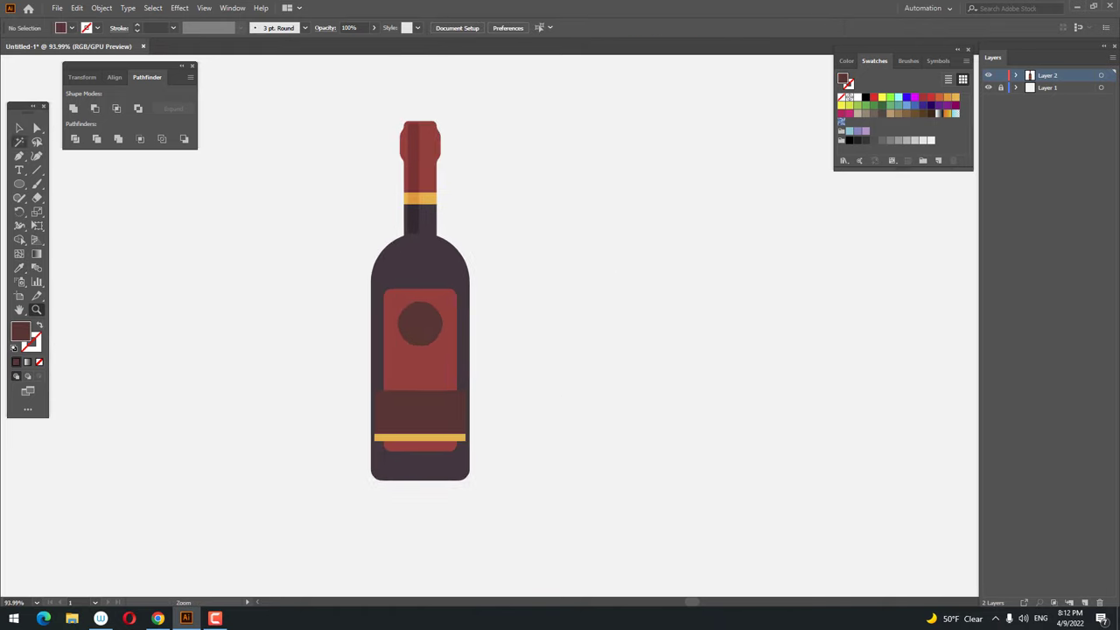
left_click(21, 129)
left_click(421, 443)
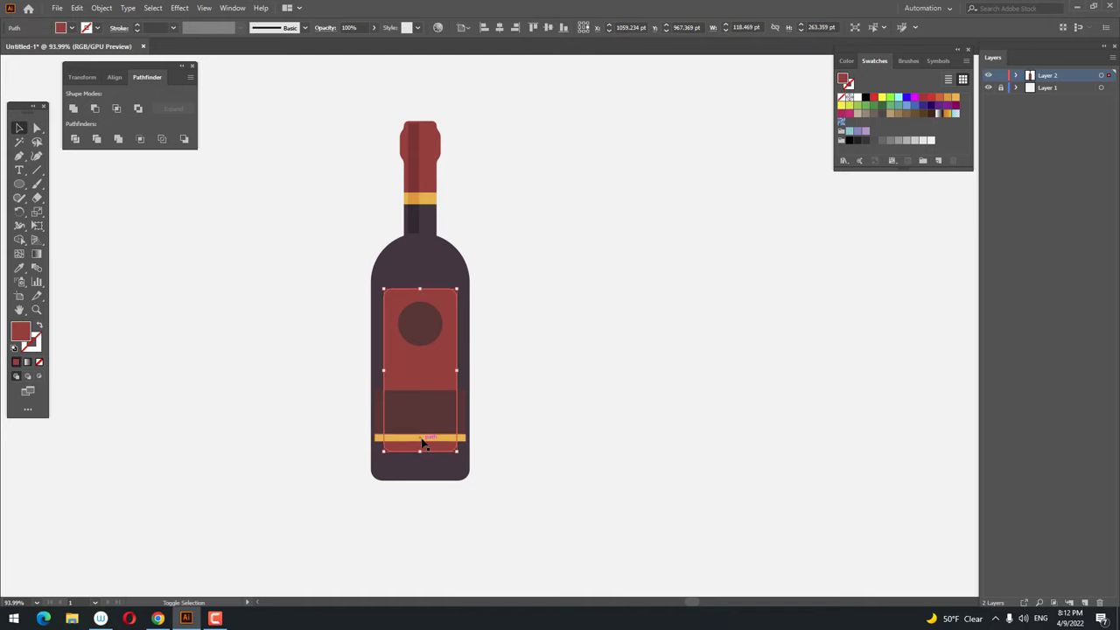
left_click(421, 440, "shift")
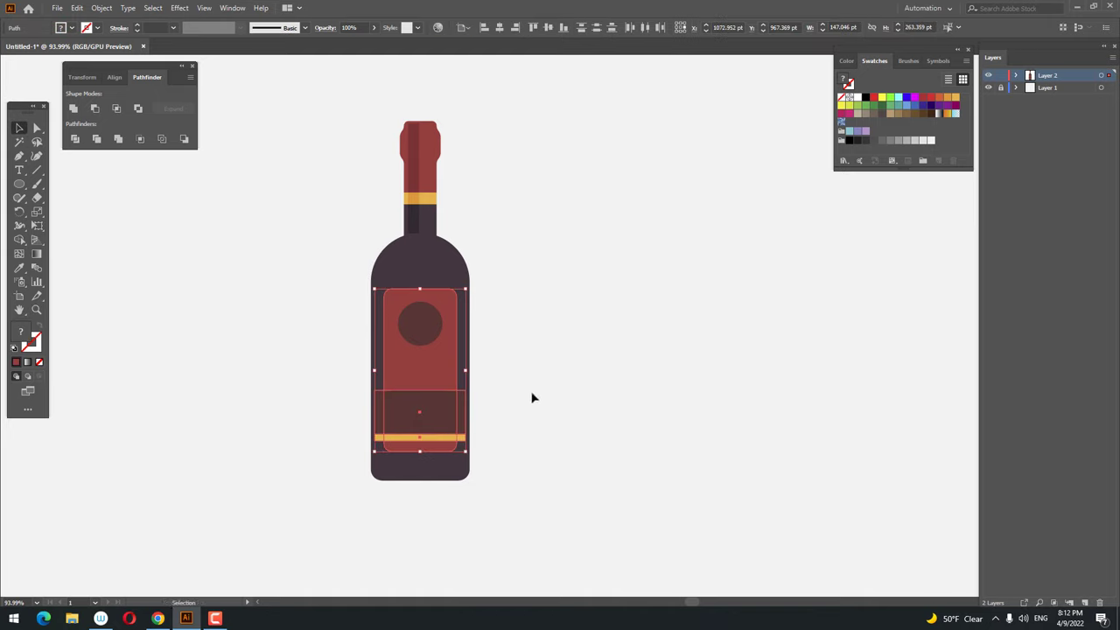
left_click(561, 375)
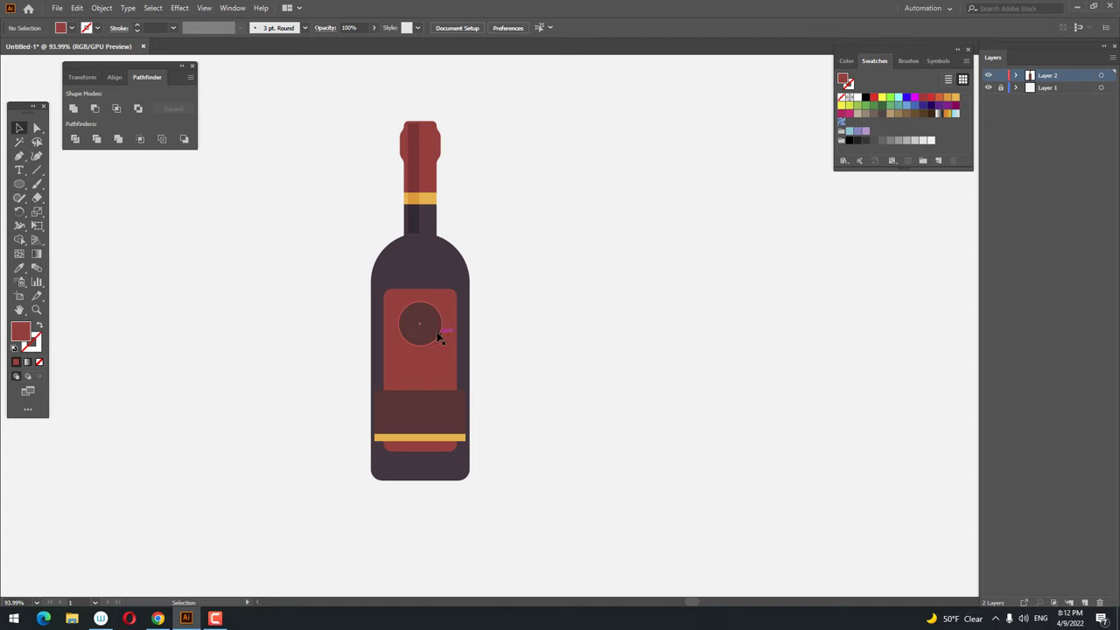
left_click(432, 337)
right_click(438, 332)
left_click(695, 517)
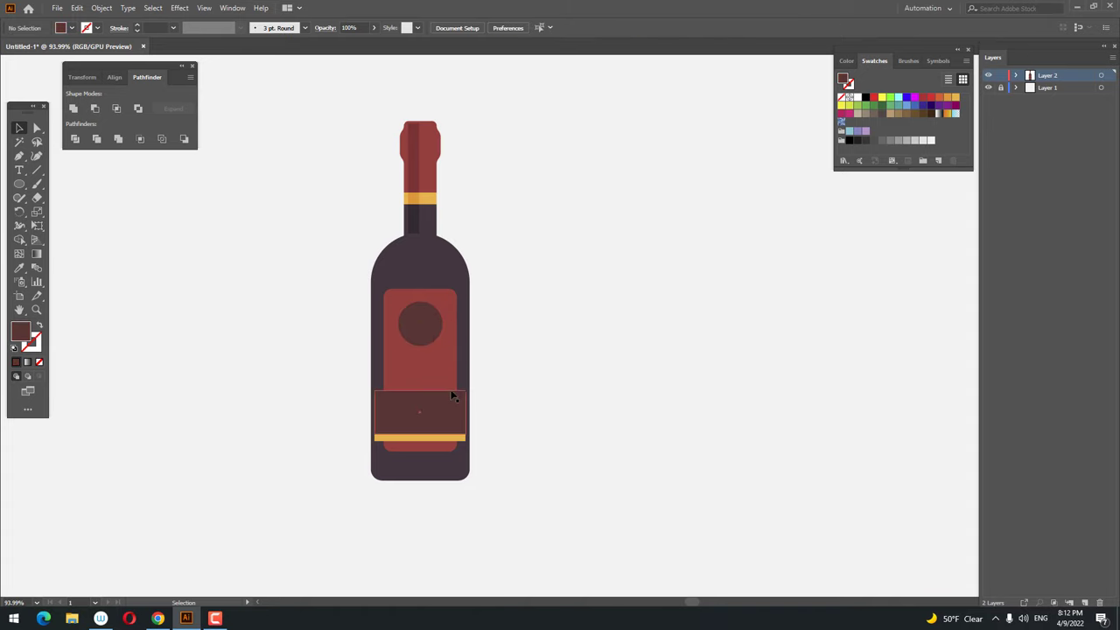
Step: Bring the dark label circle to the front
left_click(428, 333)
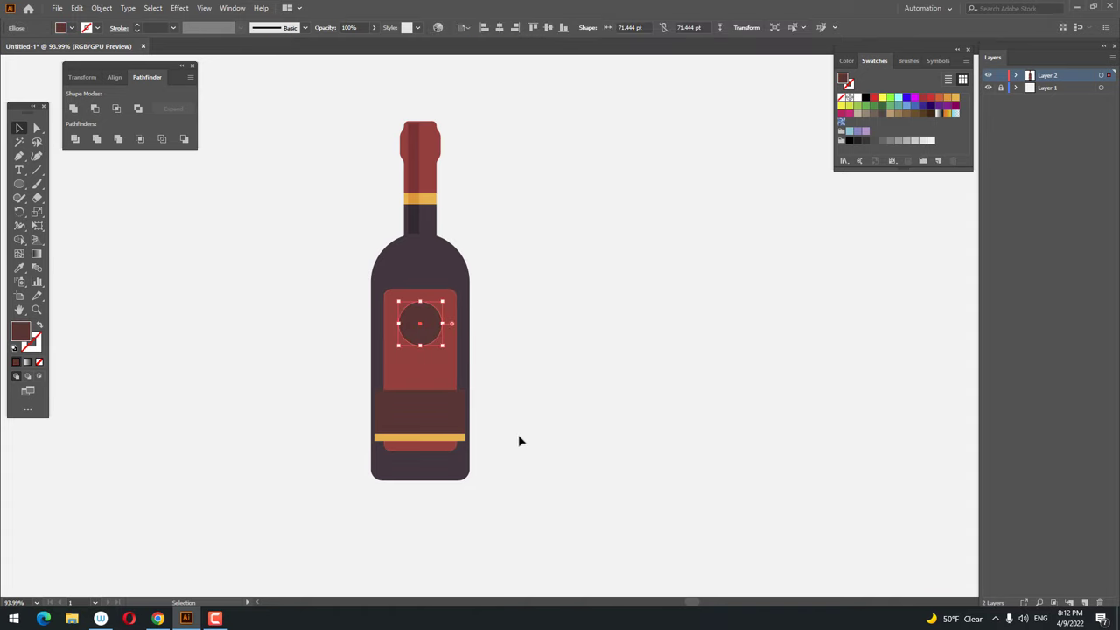
right_click(431, 326)
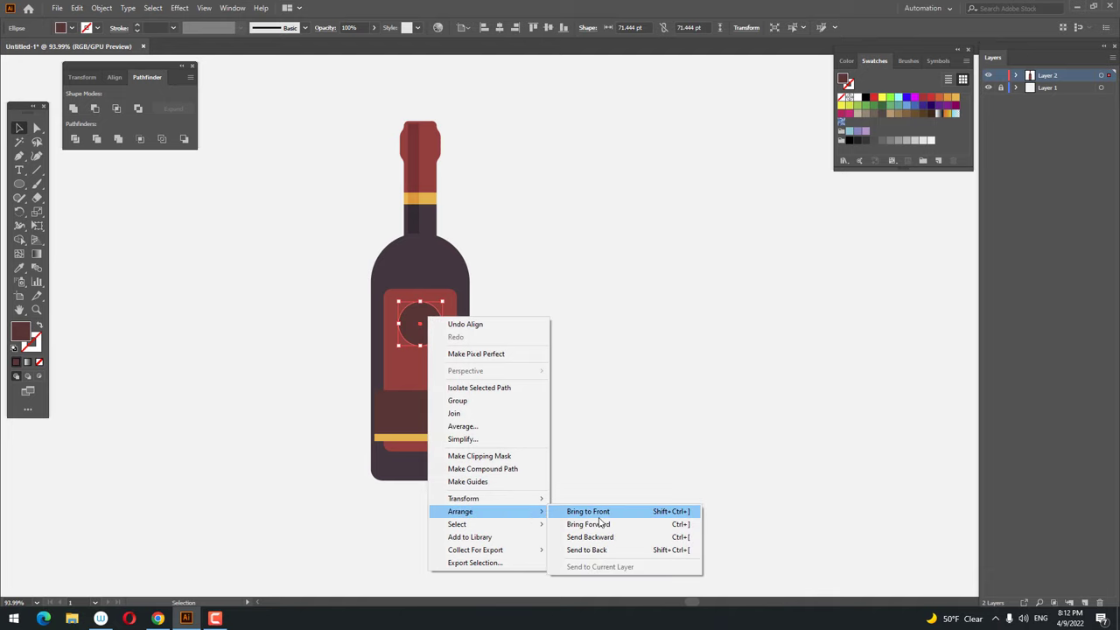
left_click(625, 515)
Step: Divide the band and label with Pathfinder Divide and ungroup the pieces
left_click(444, 452)
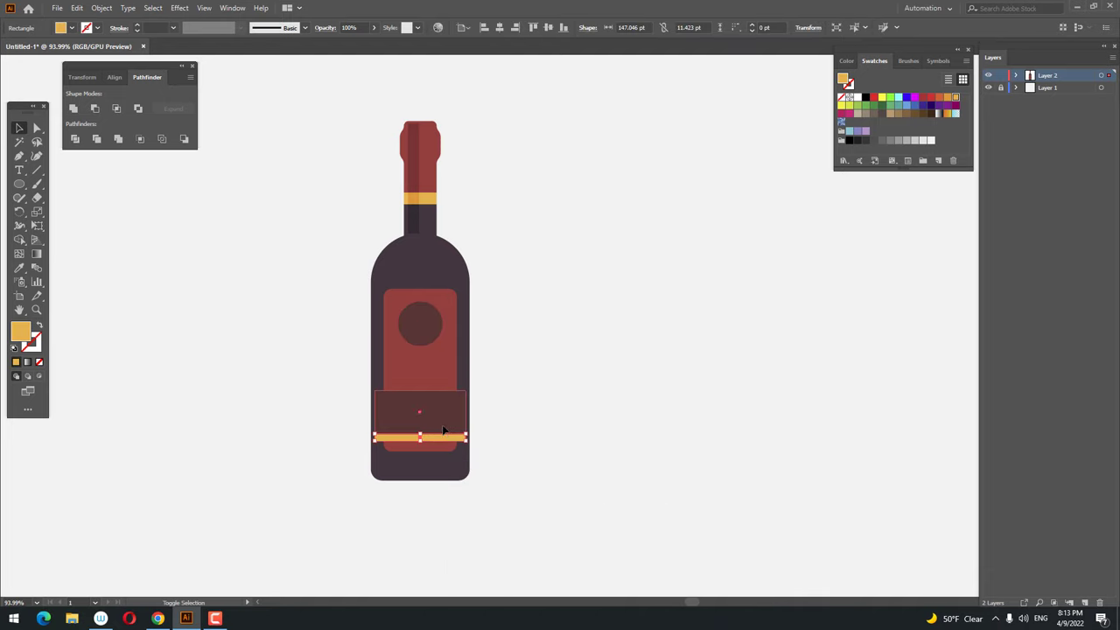
left_click(420, 377, "shift")
left_click(76, 138)
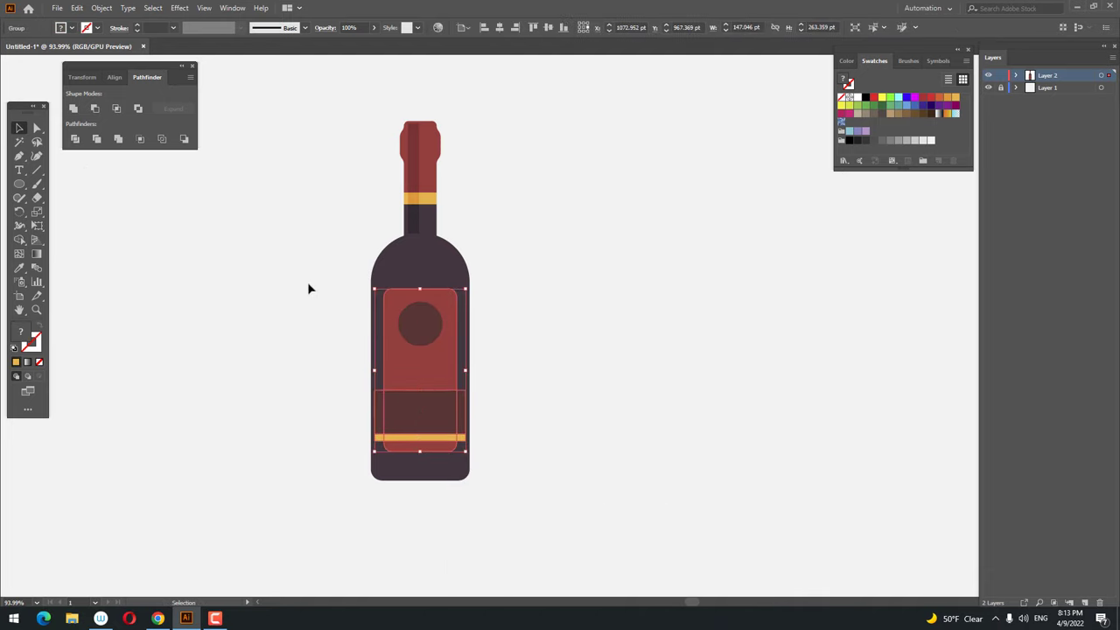
right_click(423, 403)
left_click(455, 494)
Step: Delete the band piece overhanging the label's edge
left_click(471, 452)
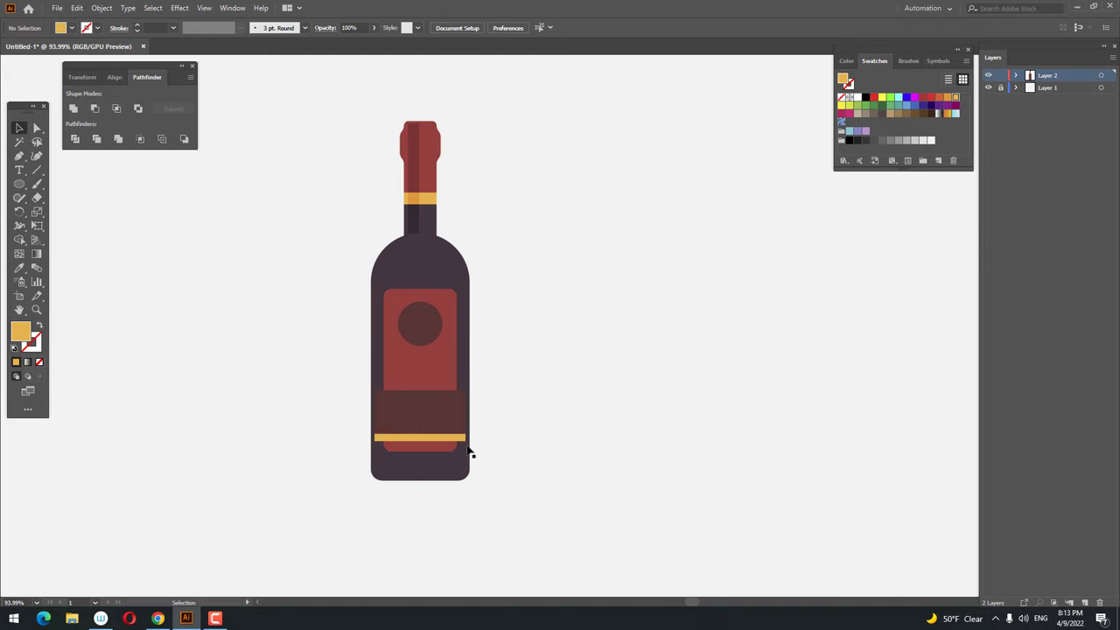
left_click(463, 439)
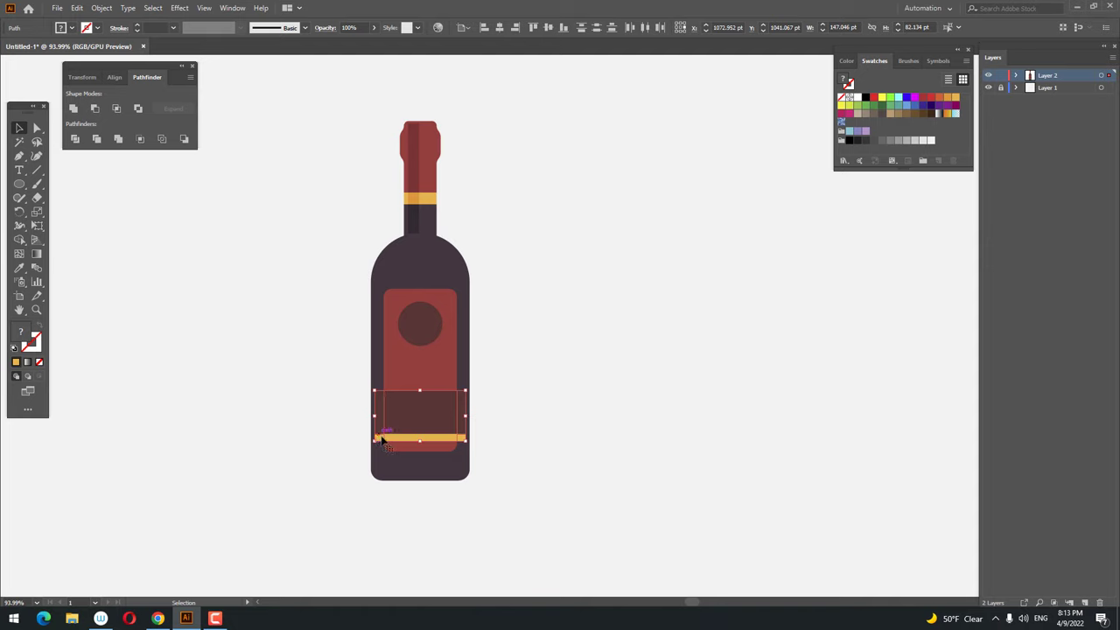
key("Delete")
key("z")
left_click(610, 437, "alt")
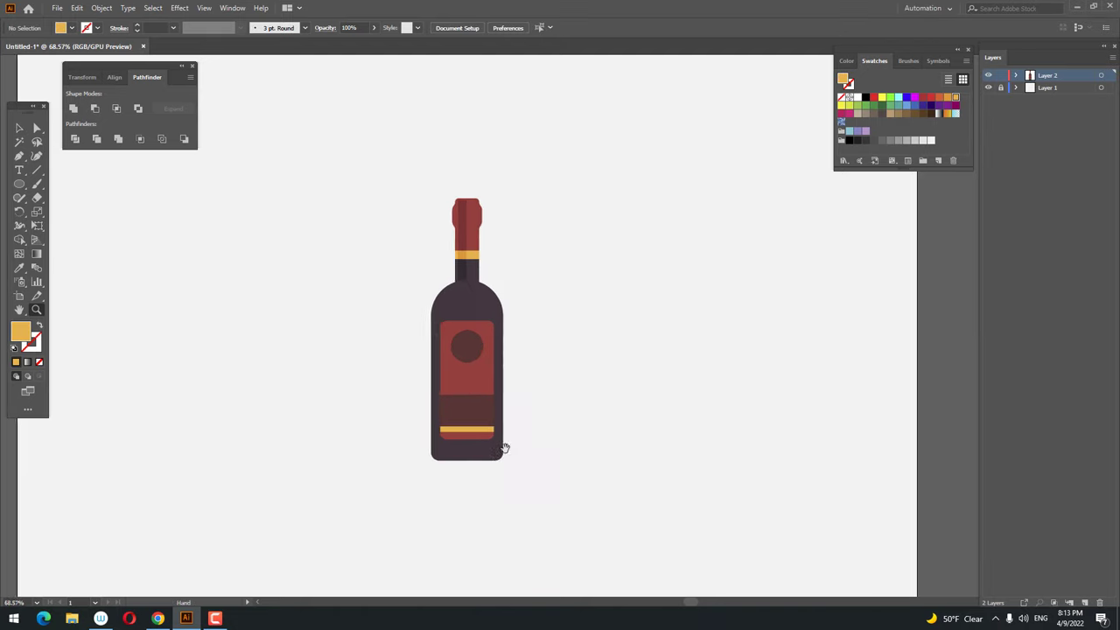
left_click(500, 444)
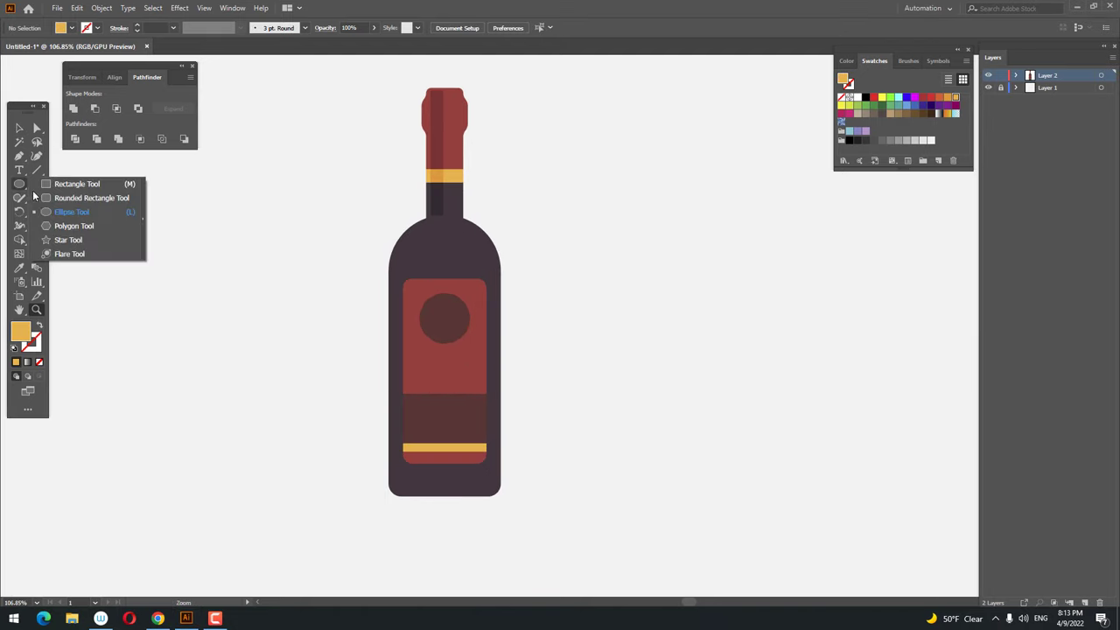
Step: Draw a tall rectangle over the label's left side
left_click_drag(20, 184, 79, 184)
left_click_drag(402, 452, 404, 258)
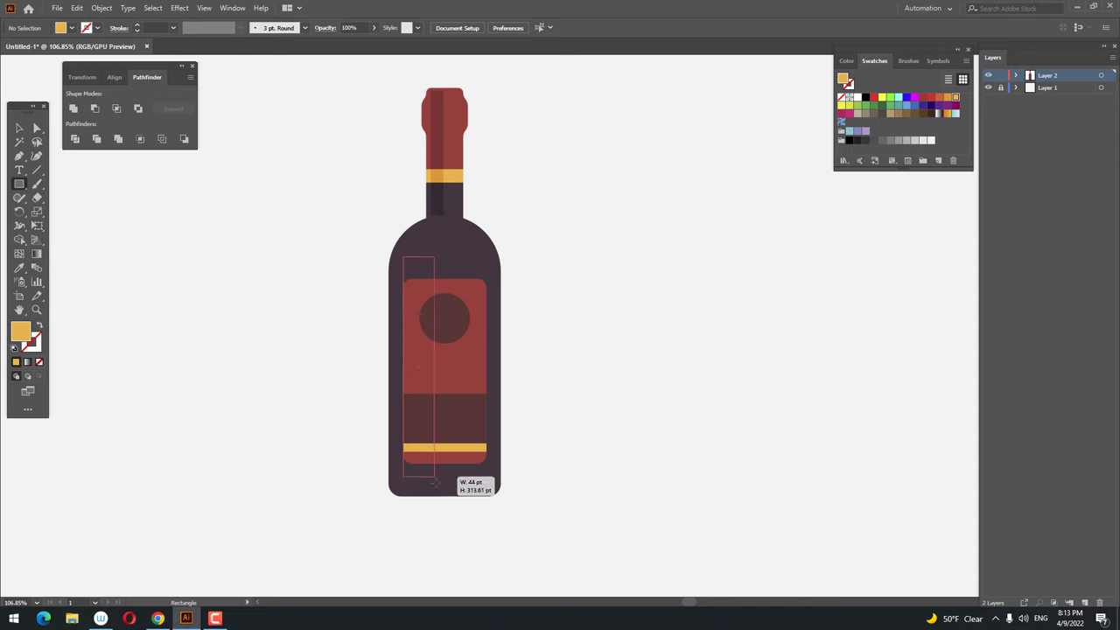
left_click_drag(403, 256, 439, 482)
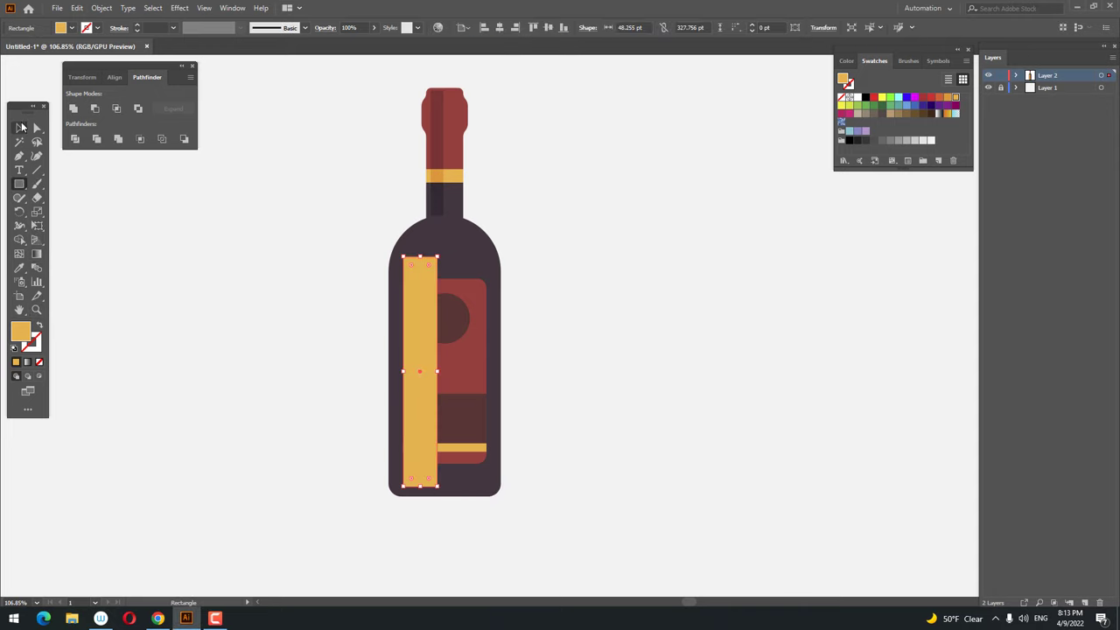
Step: Divide the tall strip with all label pieces using Pathfinder Divide, then ungroup
left_click(20, 128)
left_click(454, 289, "shift")
left_click(484, 387, "shift")
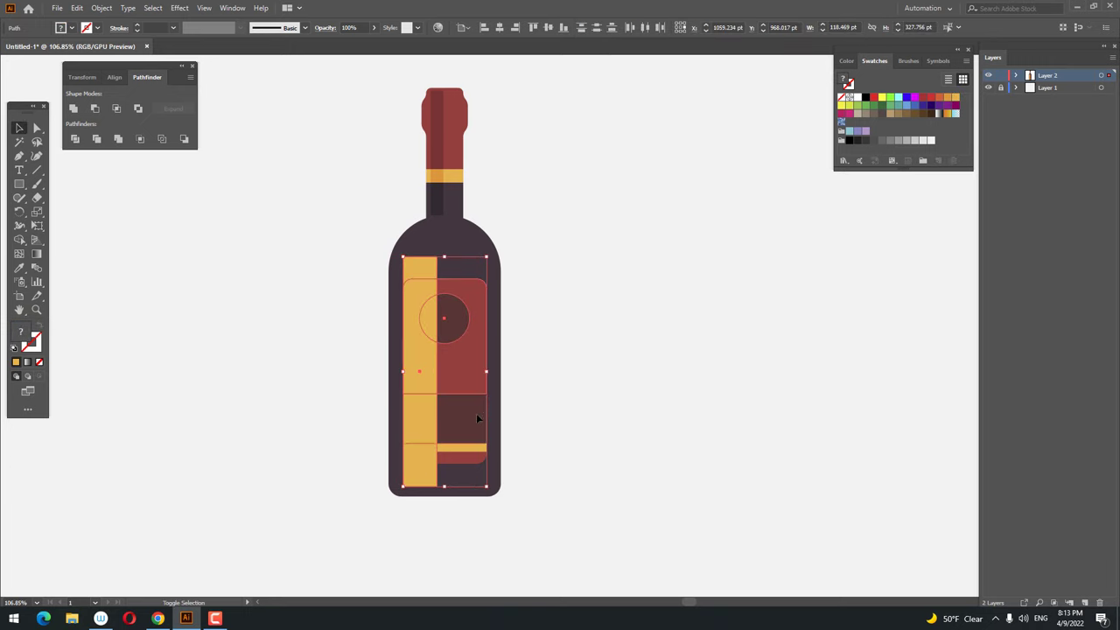
left_click(476, 413, "shift")
left_click(466, 462, "shift")
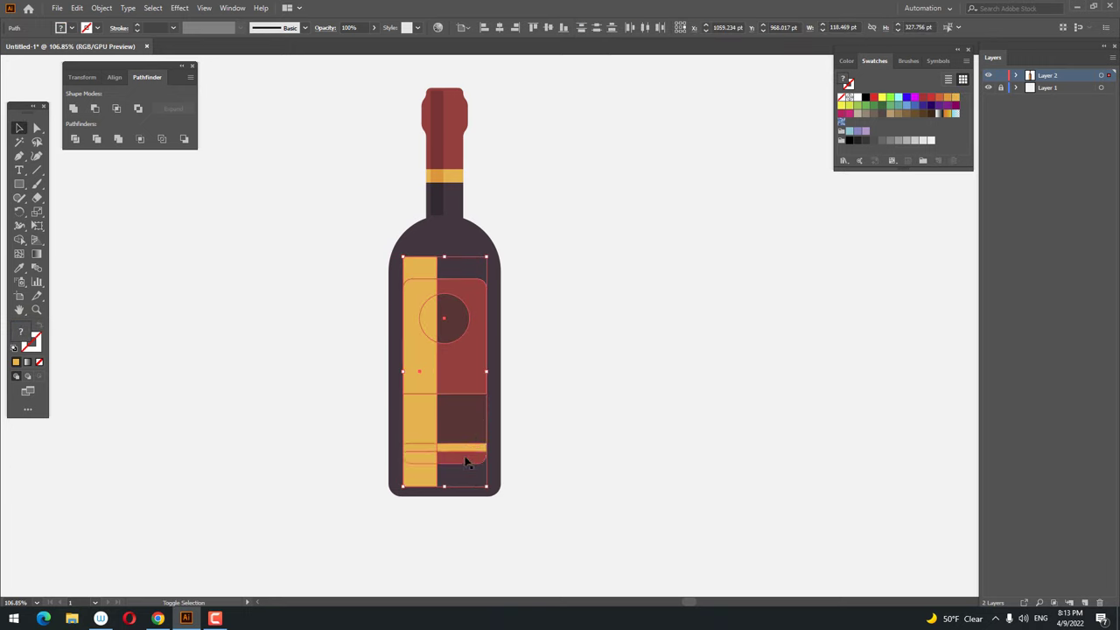
left_click(75, 139)
right_click(477, 351)
left_click(525, 446)
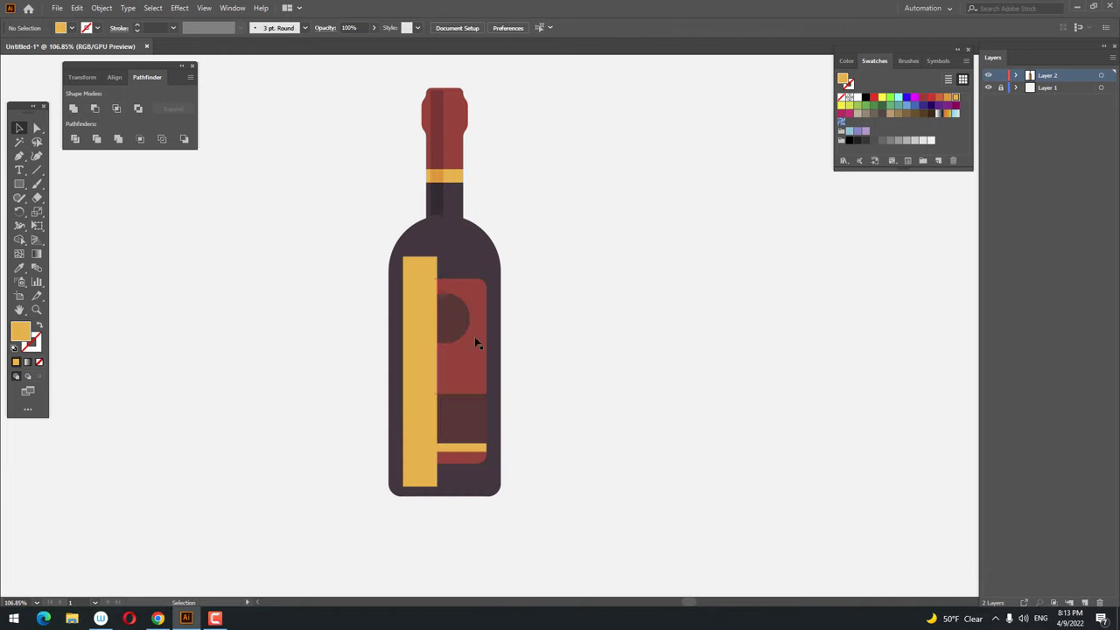
Step: Recolour the strip's ends with the neck's dark colour
left_click(427, 271)
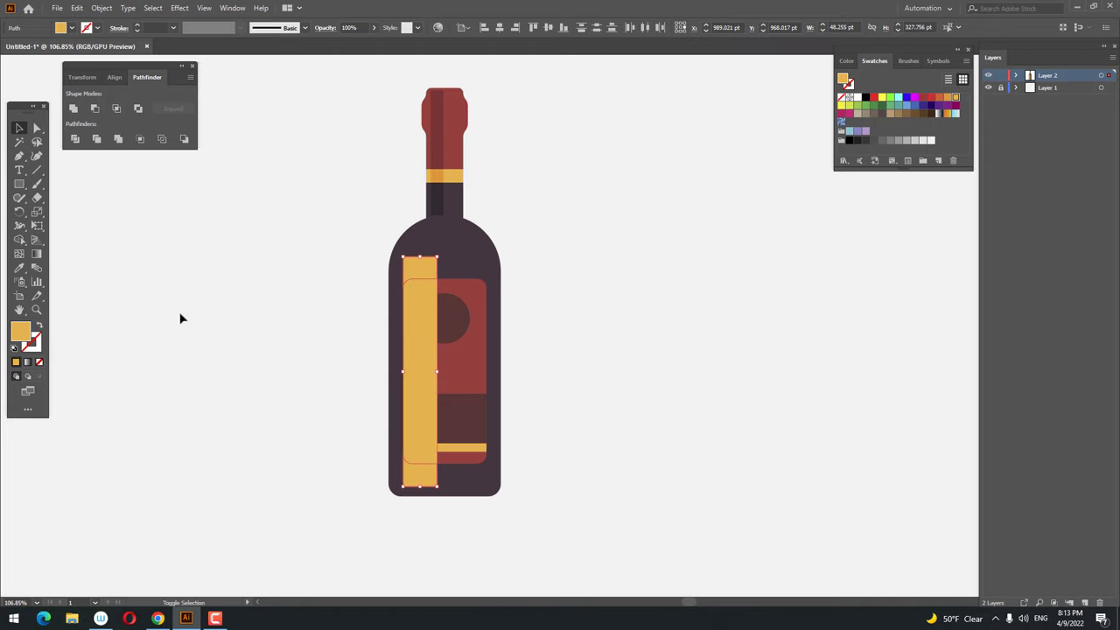
left_click(21, 271)
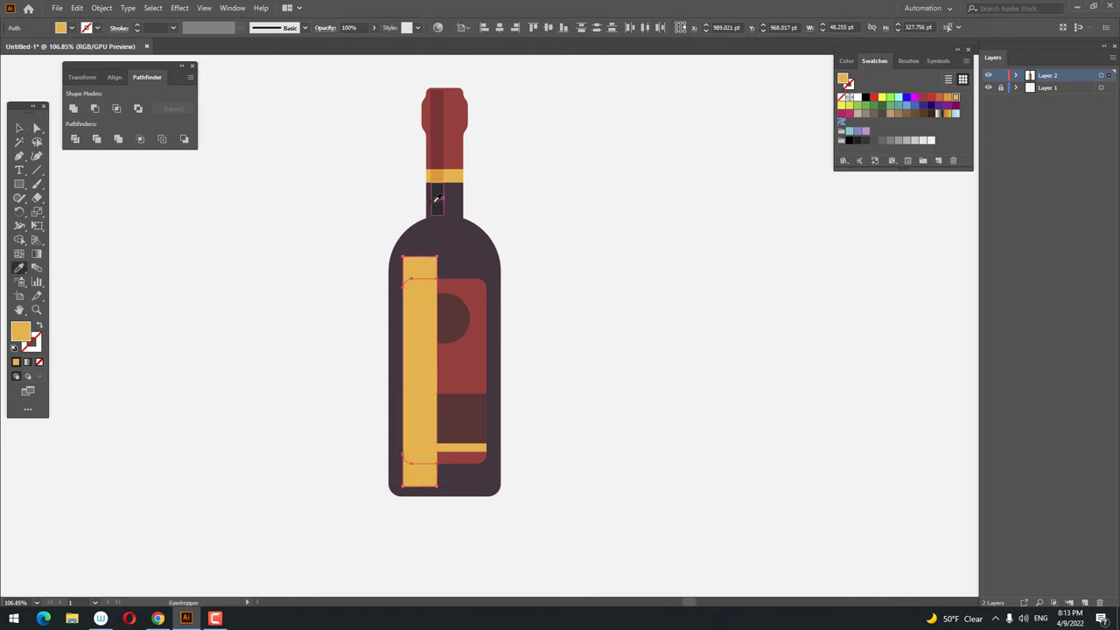
left_click(436, 200)
scroll(388, 275, "down", 2, "alt")
scroll(412, 327, "up", 3, "alt")
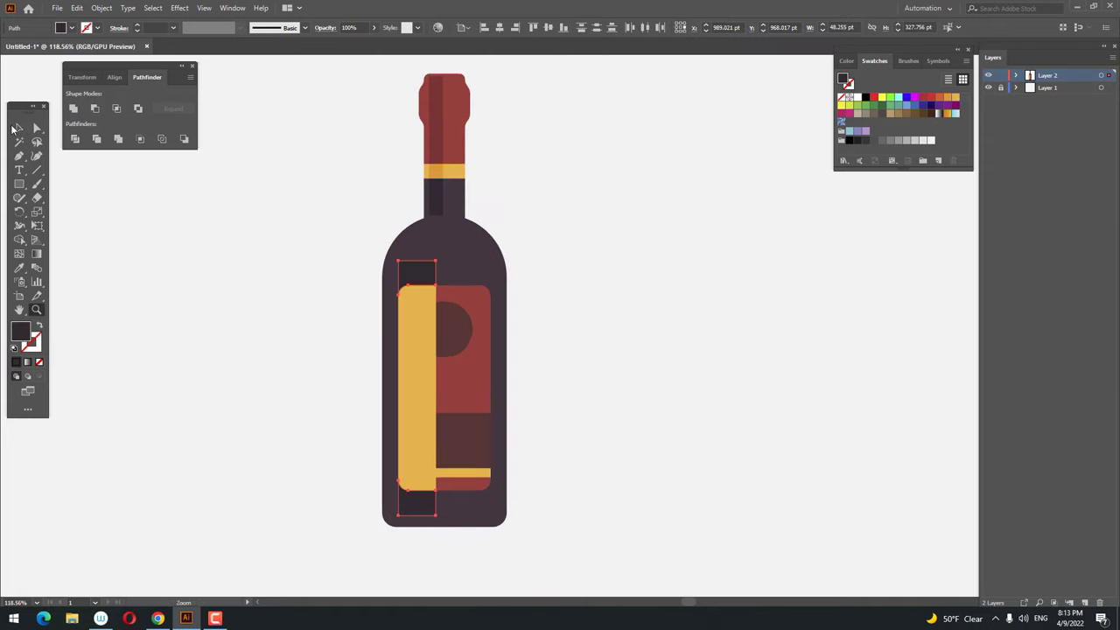
Step: Give the strip piece over the label the neck's red colour
left_click(15, 128)
left_click(420, 317)
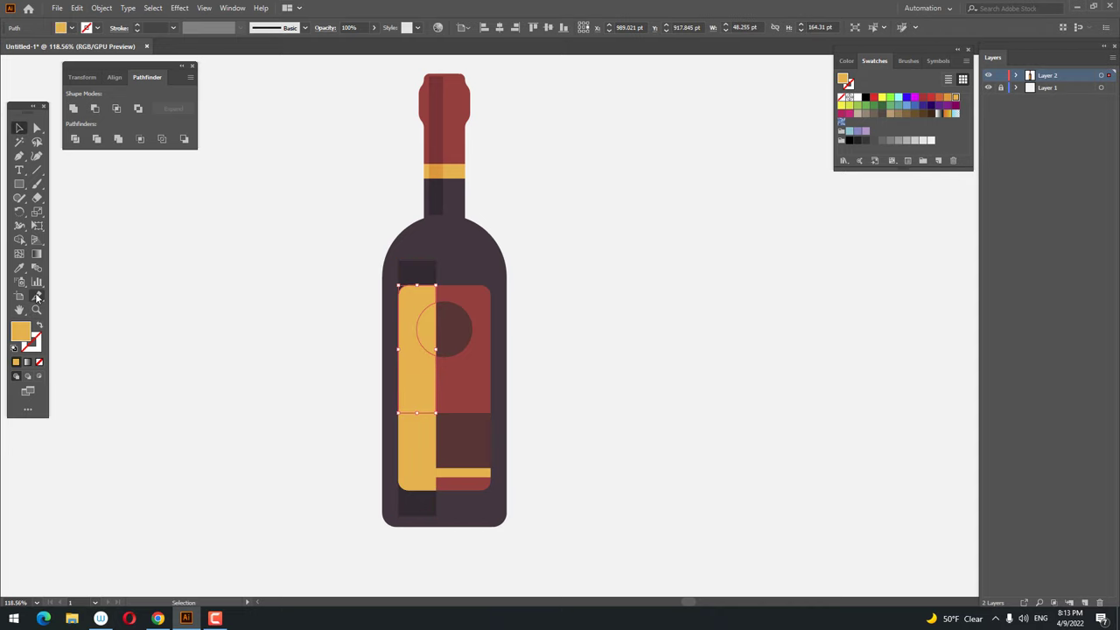
left_click(20, 268)
left_click(443, 149)
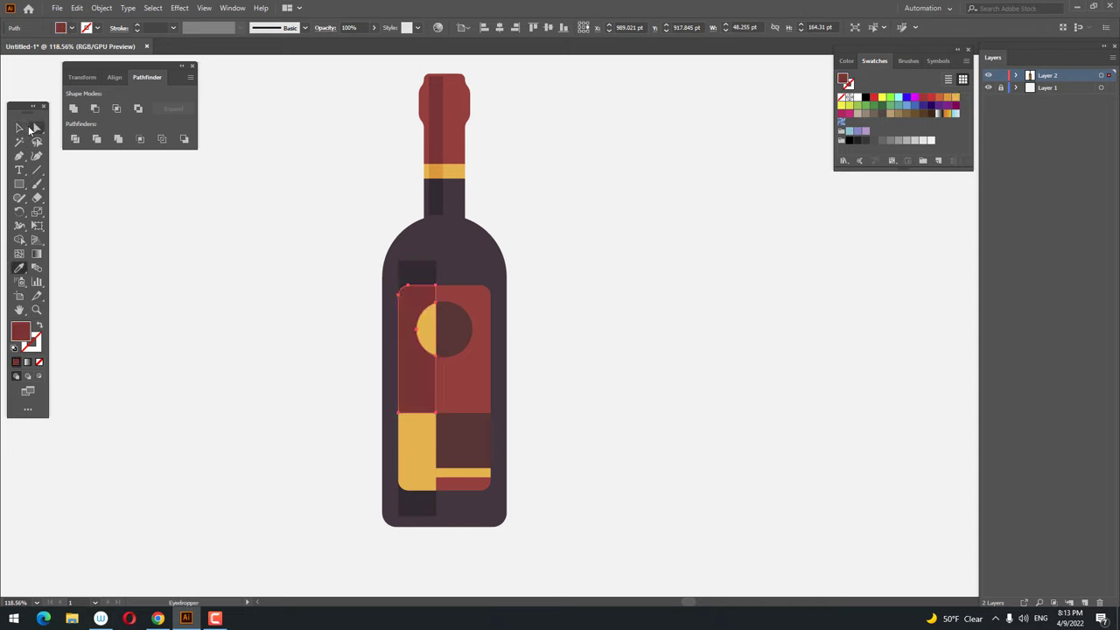
Step: Colour the strip's half-circle piece dark red #4C2525
left_click(19, 129)
left_click(428, 330)
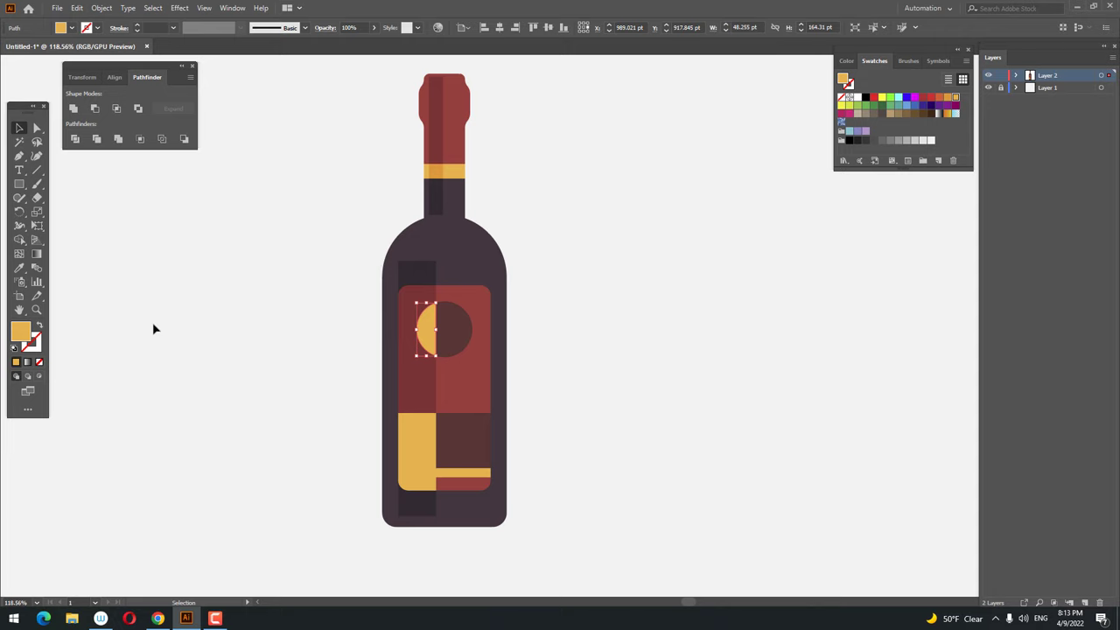
left_click(19, 268)
left_click(457, 335)
double_click(19, 334)
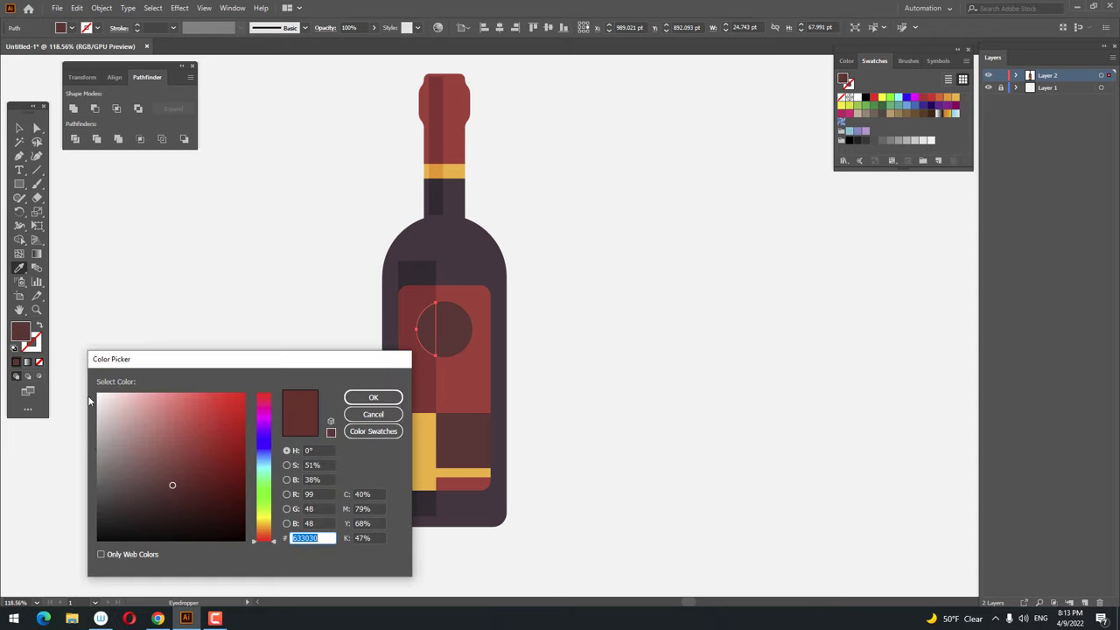
type("4C2525")
left_click(373, 397)
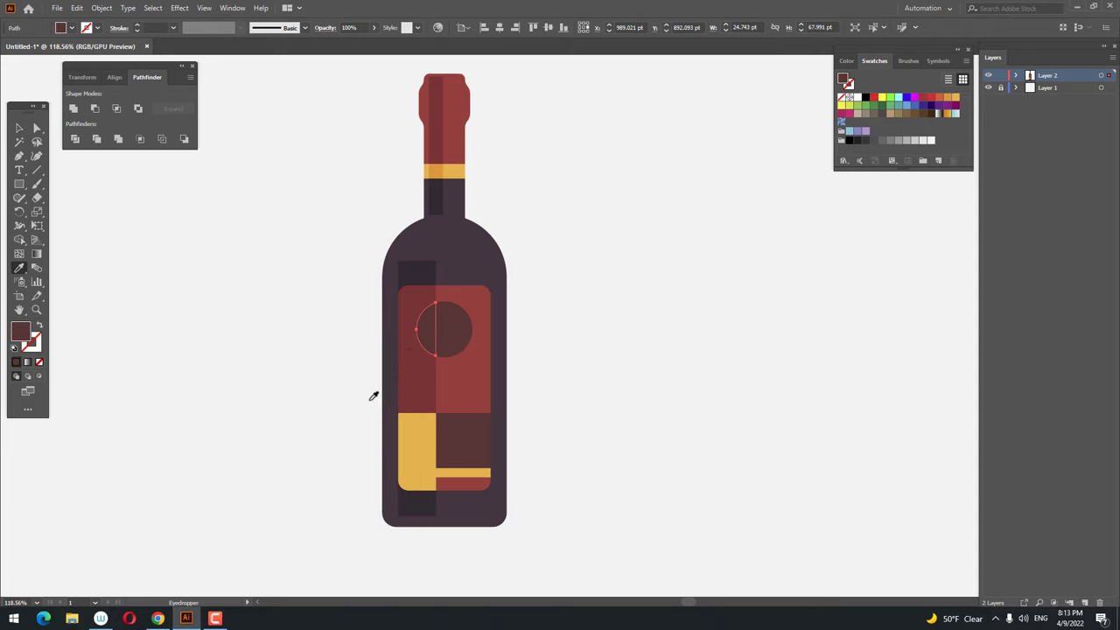
Step: Give the strip piece in the lower band the dark circle colour
left_click(19, 130)
left_click(142, 233)
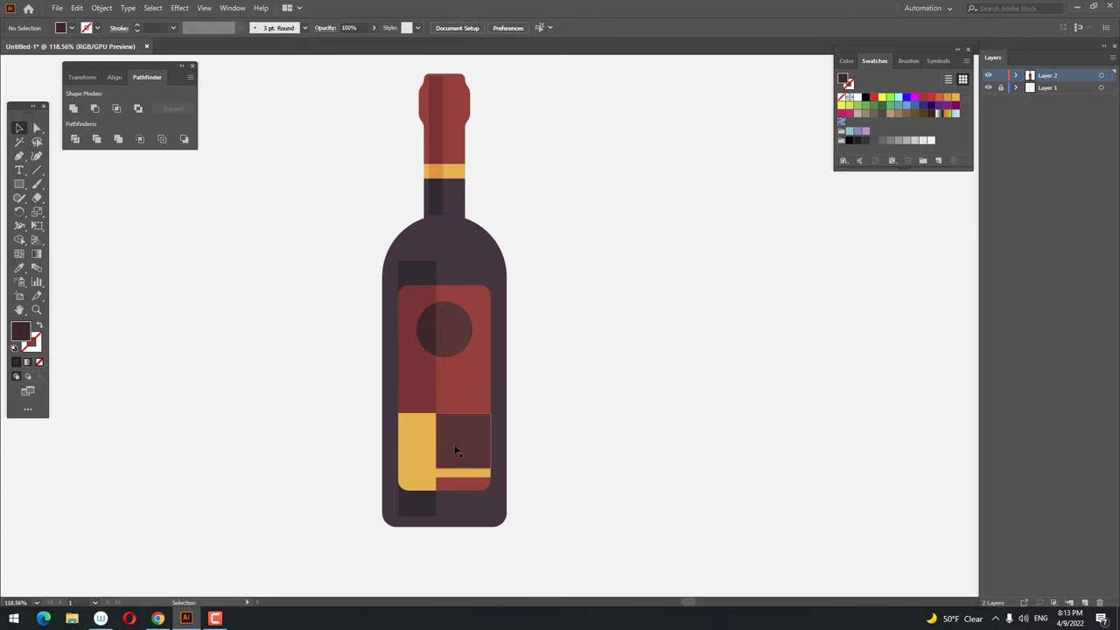
left_click(412, 433)
left_click(19, 268)
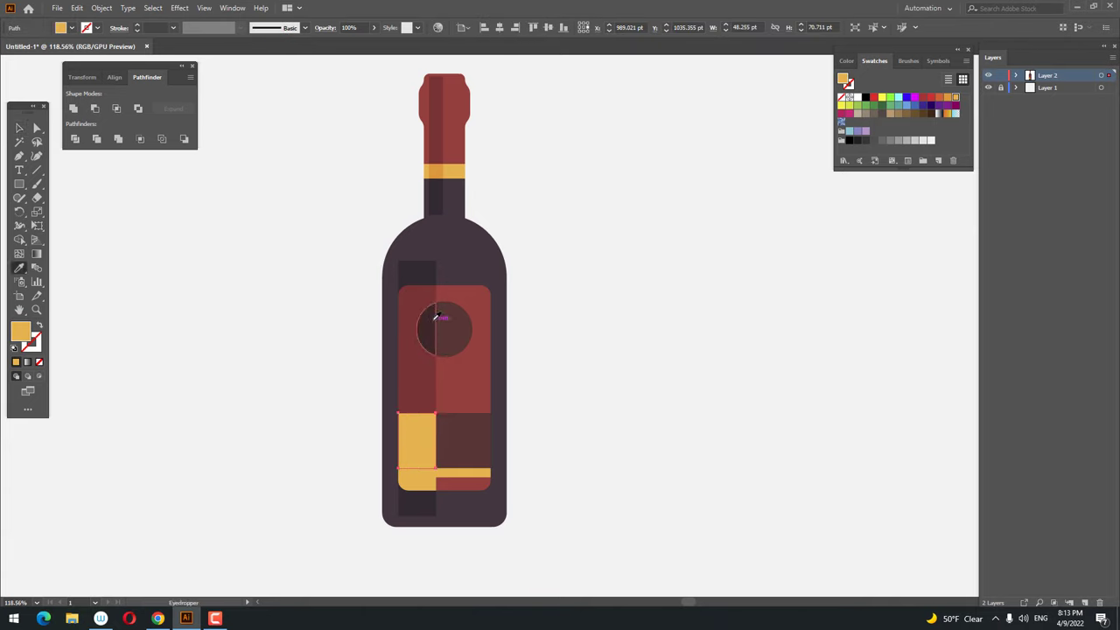
left_click(441, 319)
Step: Colour the small stripe piece with the neck band's orange and the bottom piece with the label red
left_click(19, 128)
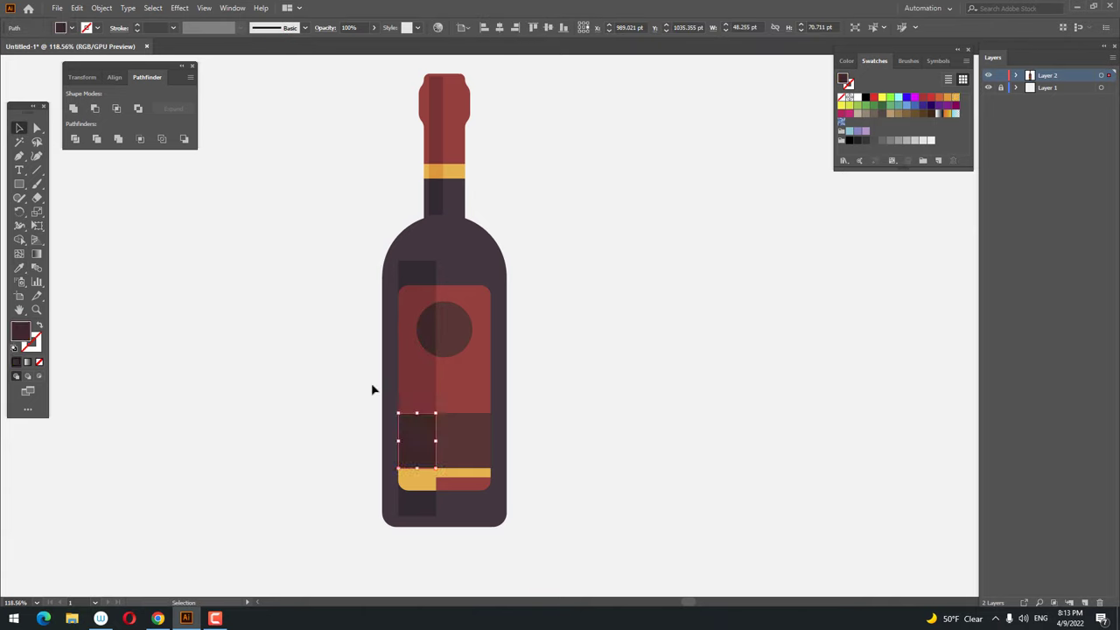
left_click(429, 477)
left_click(19, 268)
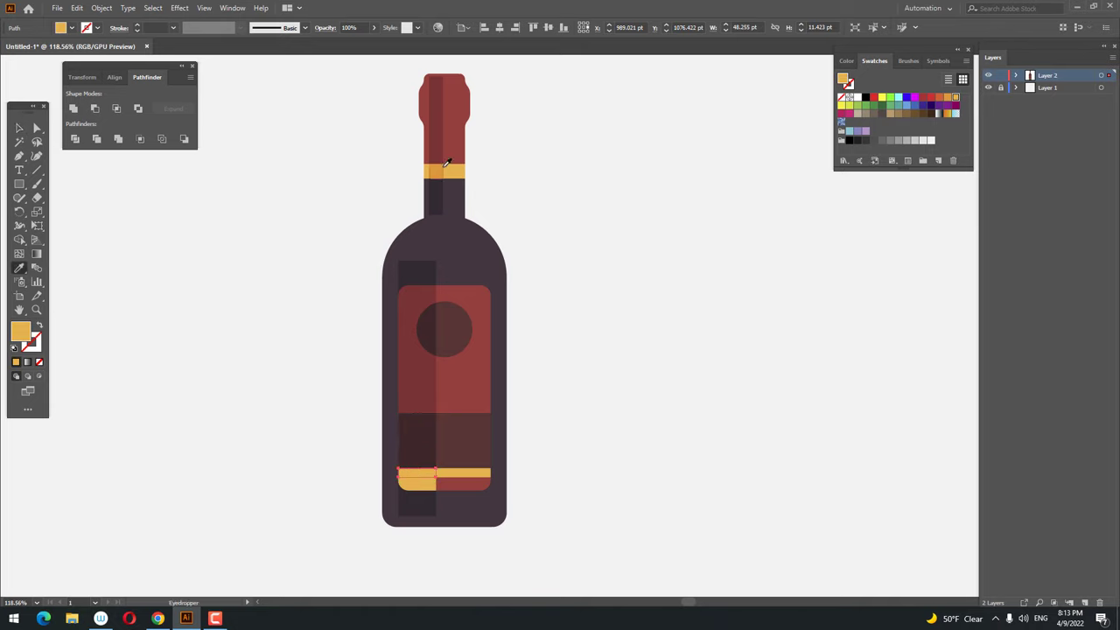
left_click(442, 170)
left_click(19, 127)
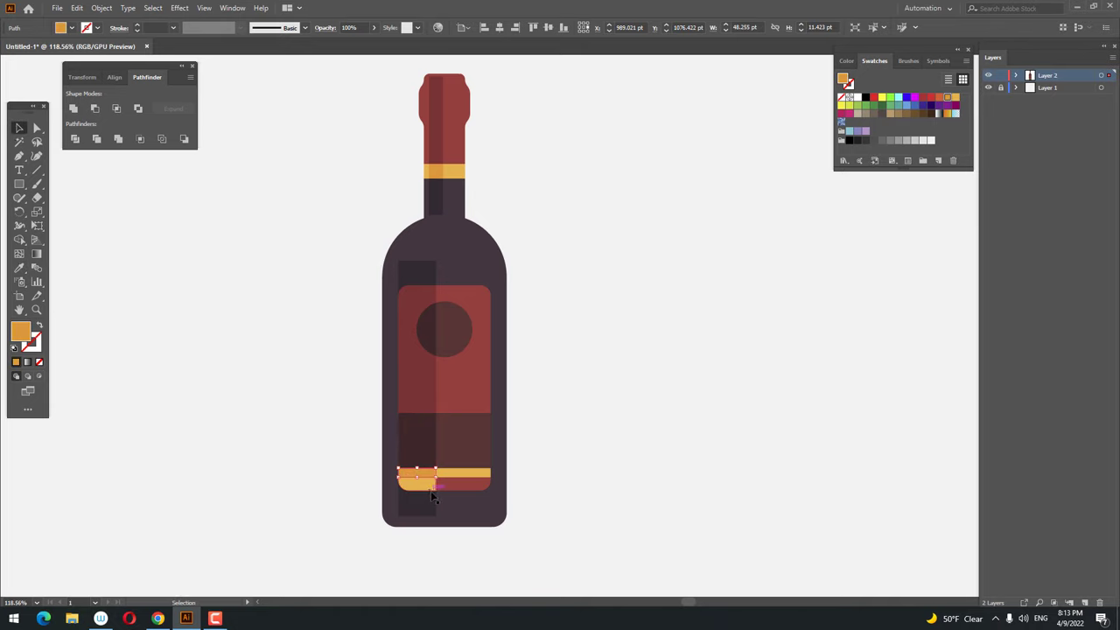
left_click(19, 267)
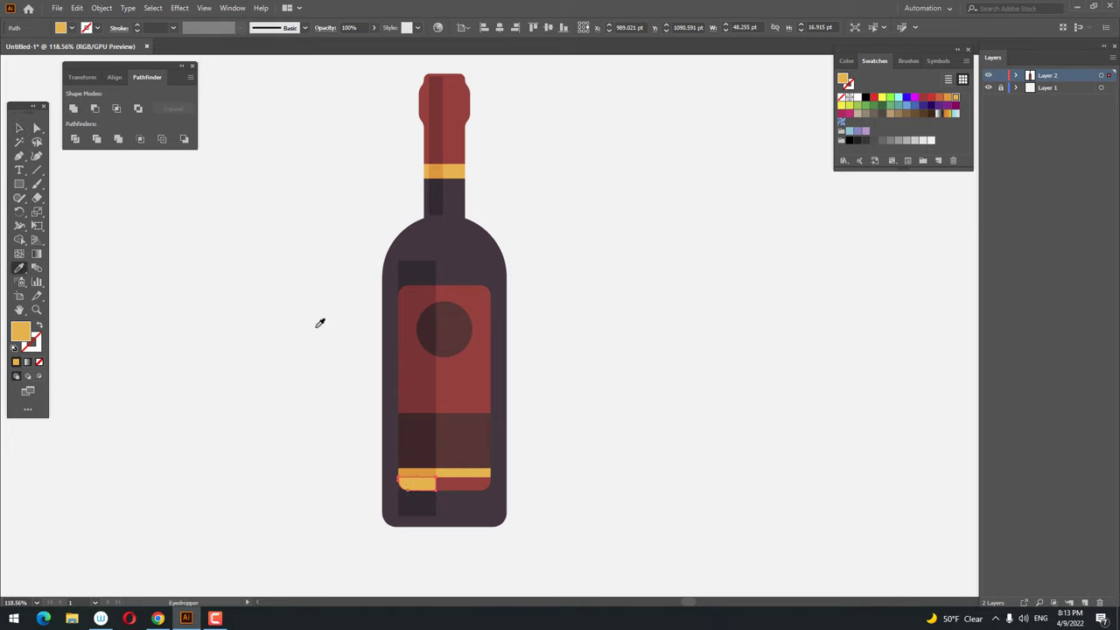
left_click(413, 317)
left_click(36, 127)
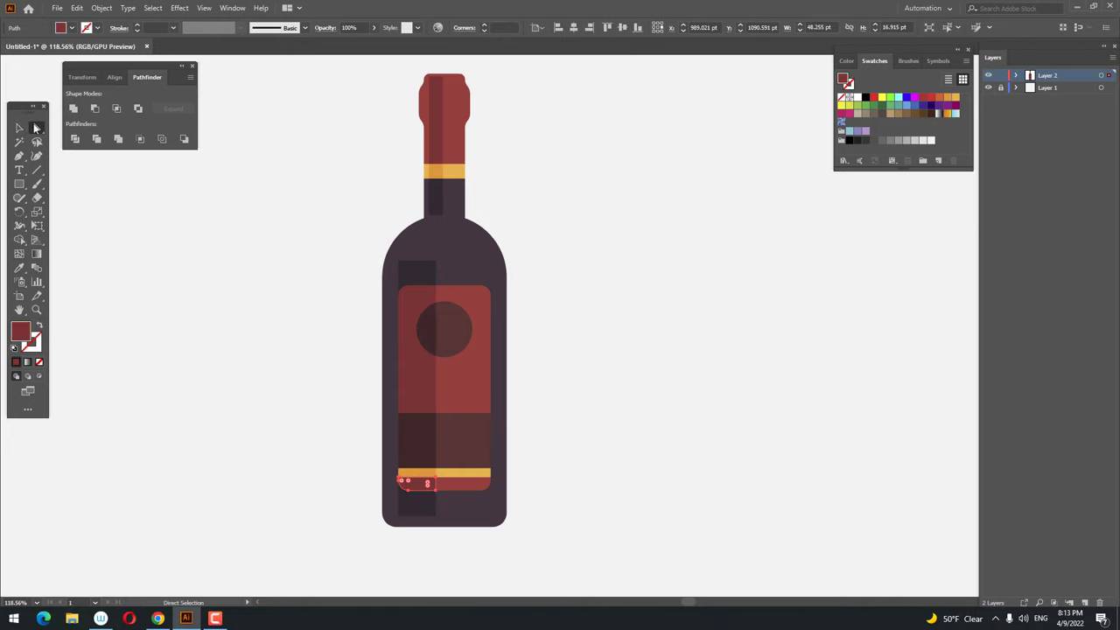
Step: Select the outer corner anchors of the bottom and top strip pieces, then reframe the bottle
left_click(399, 515)
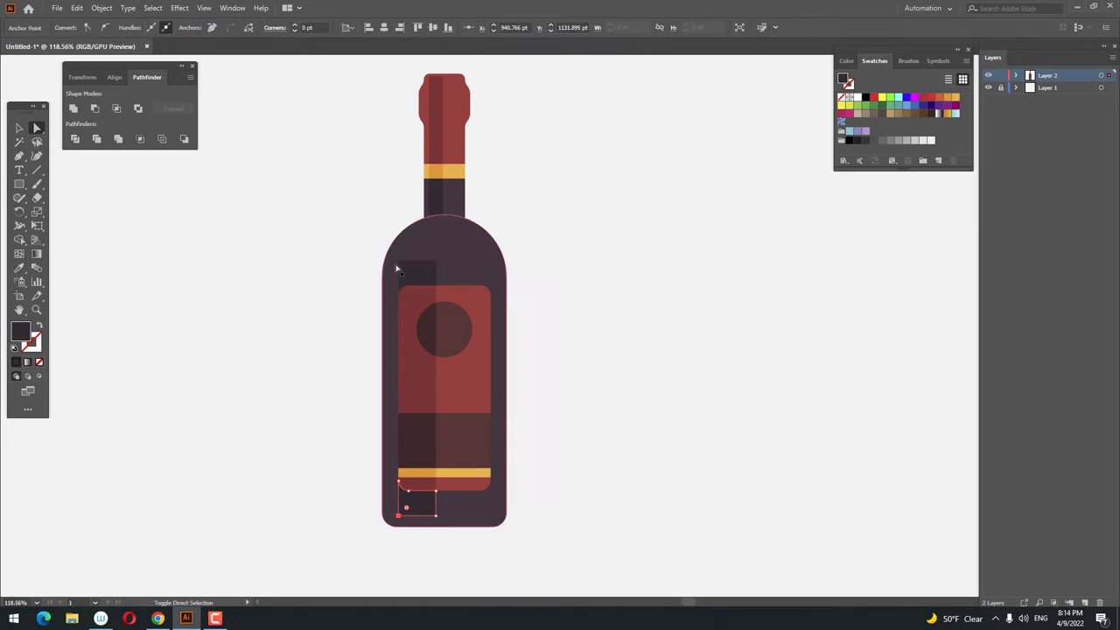
left_click(399, 263, "shift")
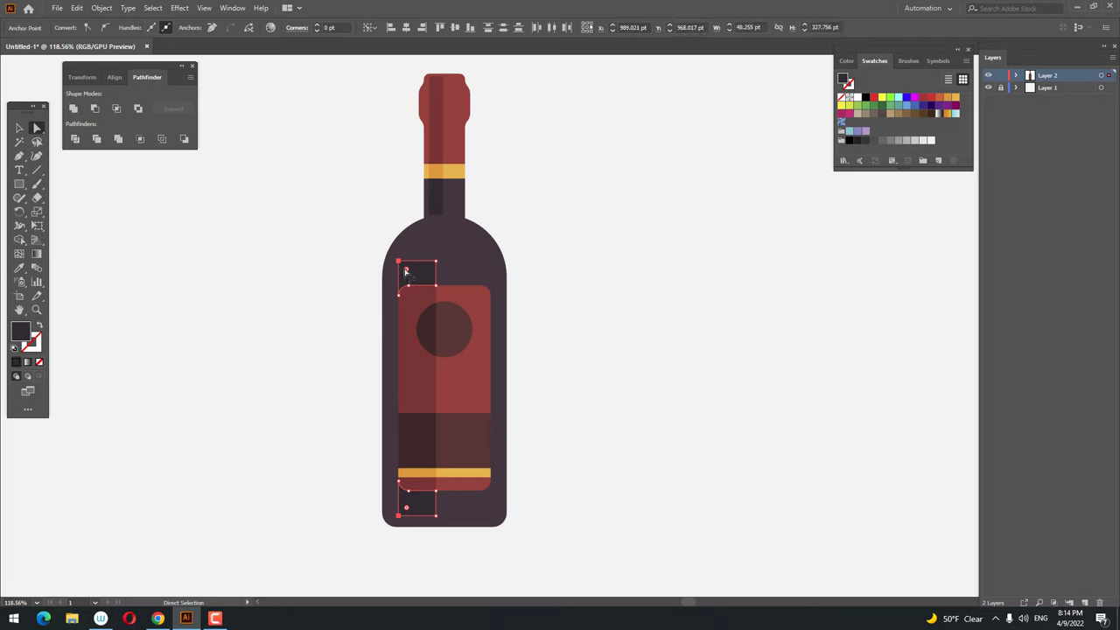
left_click(610, 482)
key("z")
left_click_drag(555, 485, 422, 421)
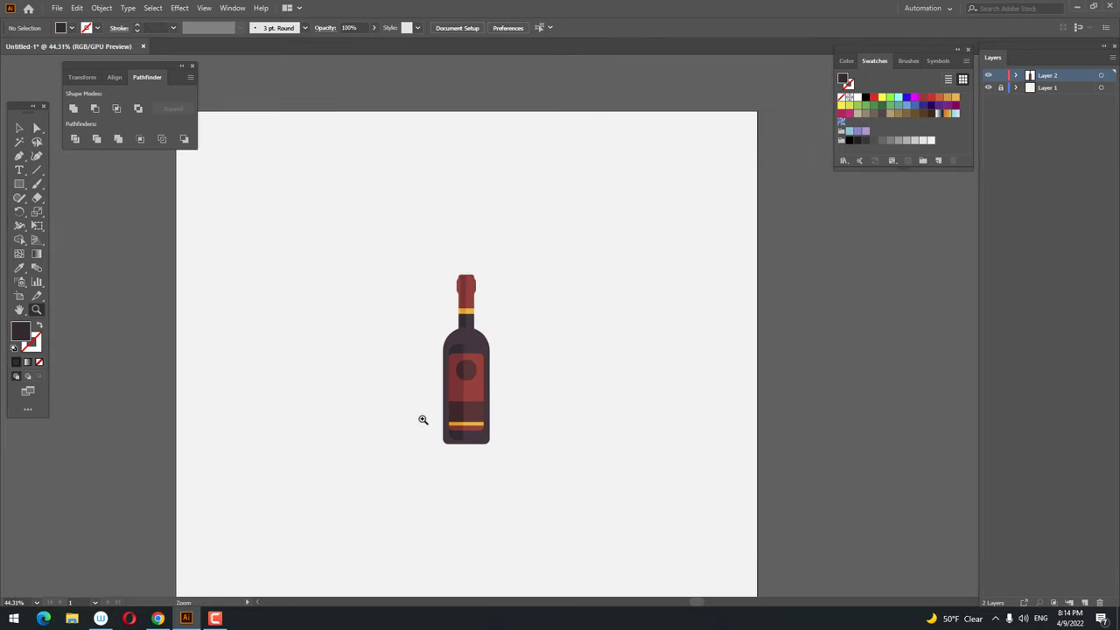
left_click_drag(474, 373, 560, 373)
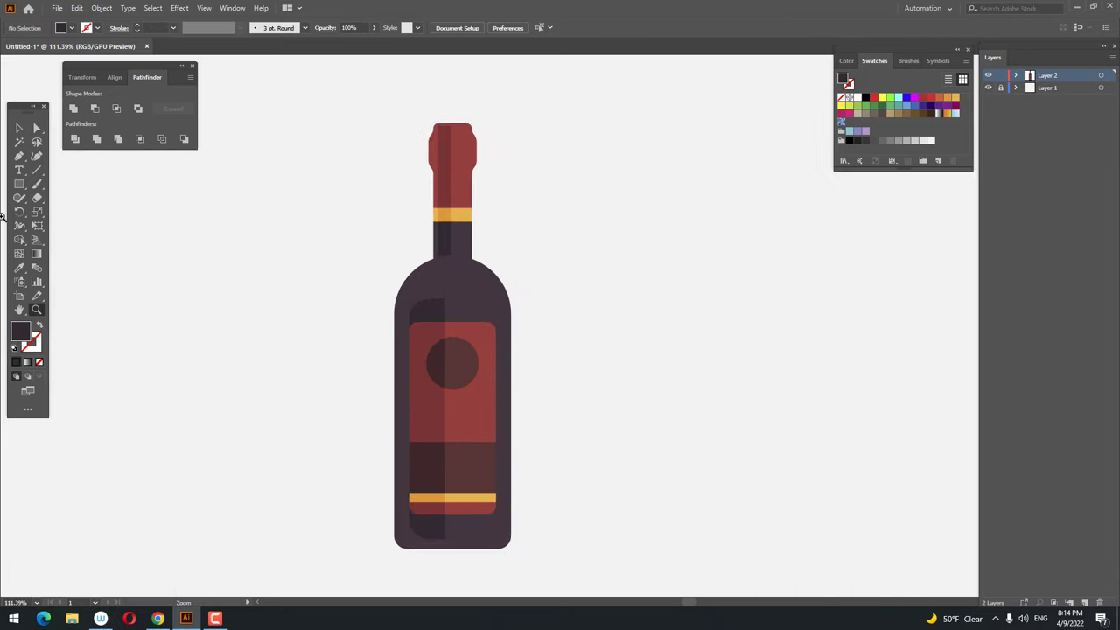
Step: Draw a 41.591 pt-wide dark rectangle on the bottle's upper right body
left_click(18, 184)
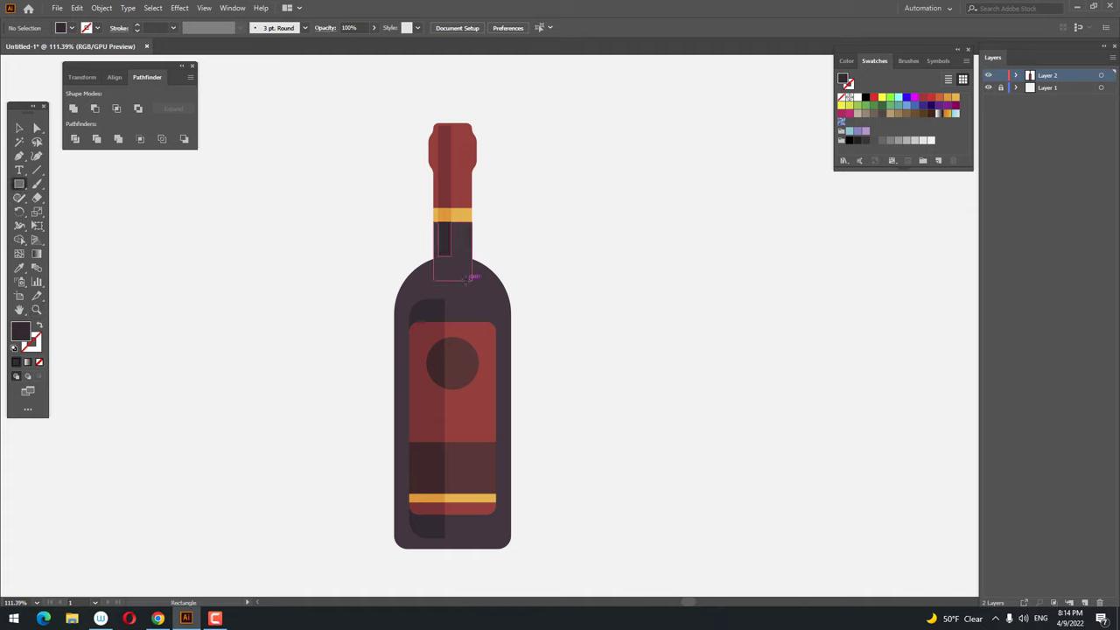
left_click_drag(466, 281, 498, 393)
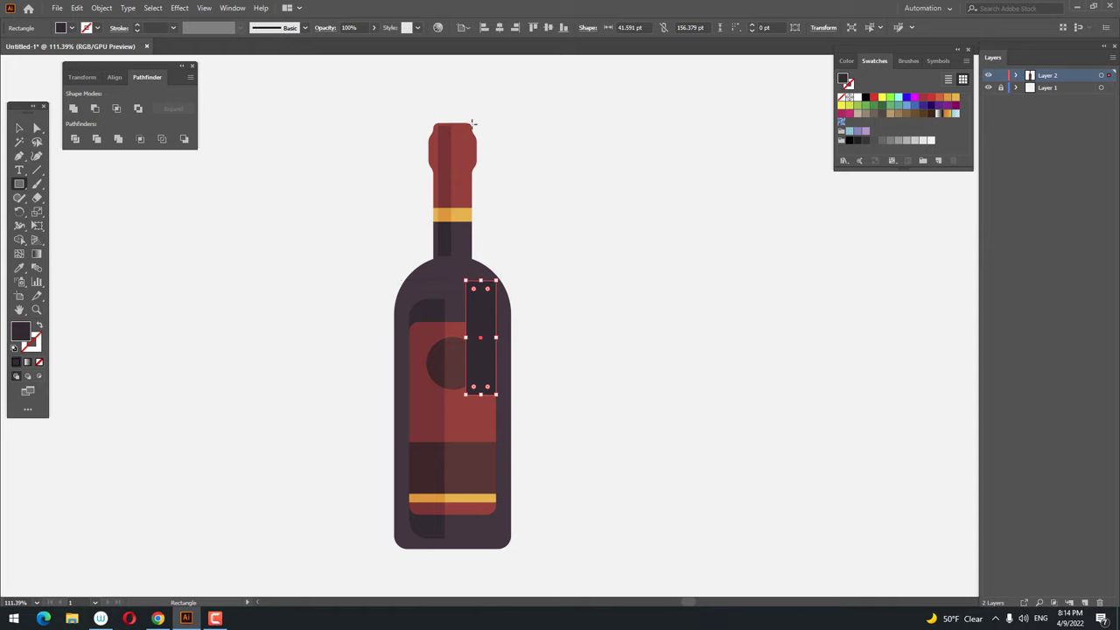
scroll(472, 122, "up", 1)
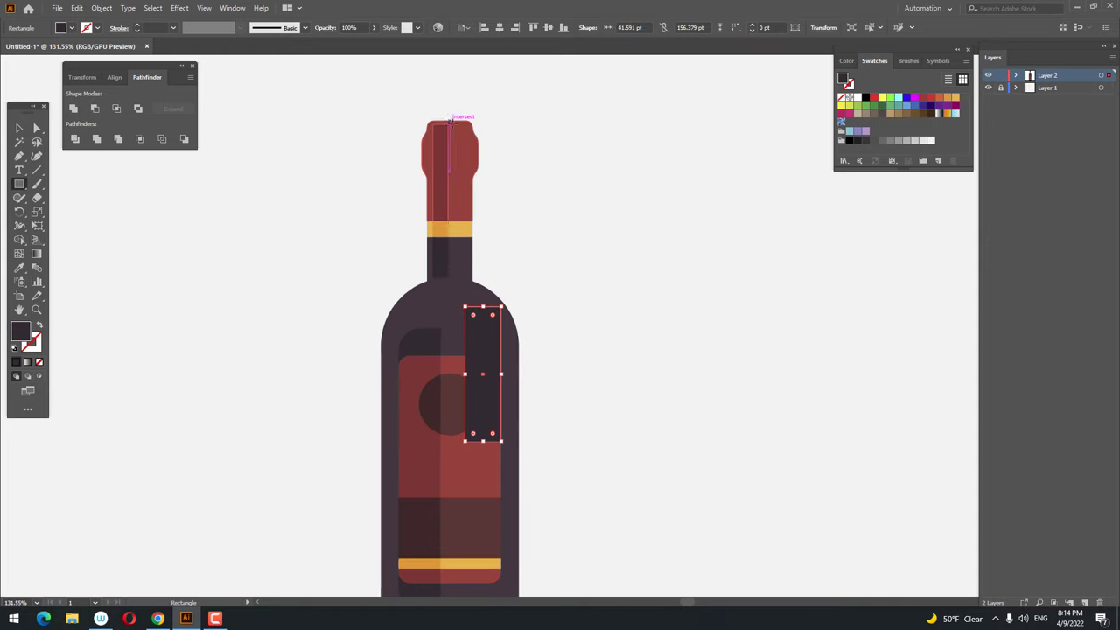
Step: Draw a thin dark strip from the cap top down the neck
left_click_drag(452, 121, 465, 263)
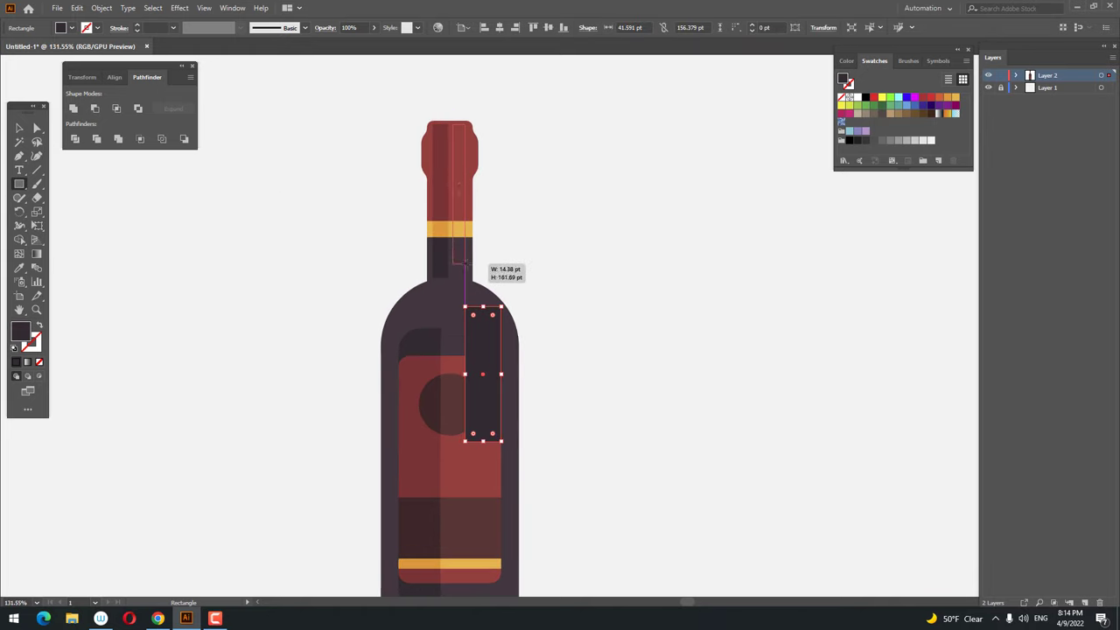
left_click_drag(465, 262, 465, 251)
key("z")
scroll(473, 289, "up", 1)
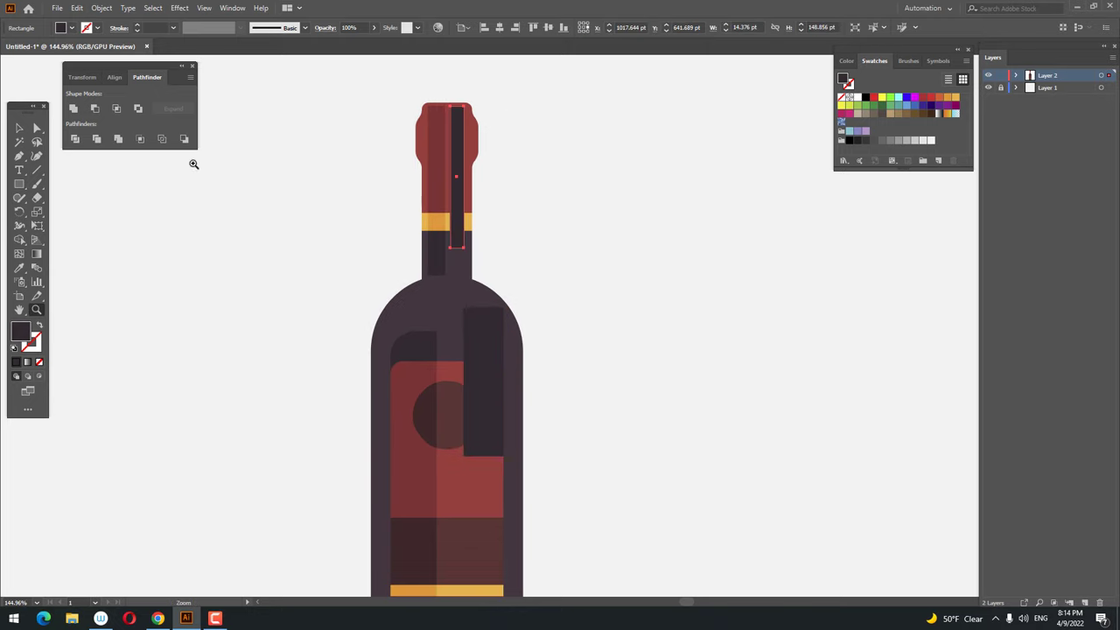
left_click(21, 129)
Step: Select the divided neck pieces and ungroup them
left_click_drag(361, 165, 317, 84)
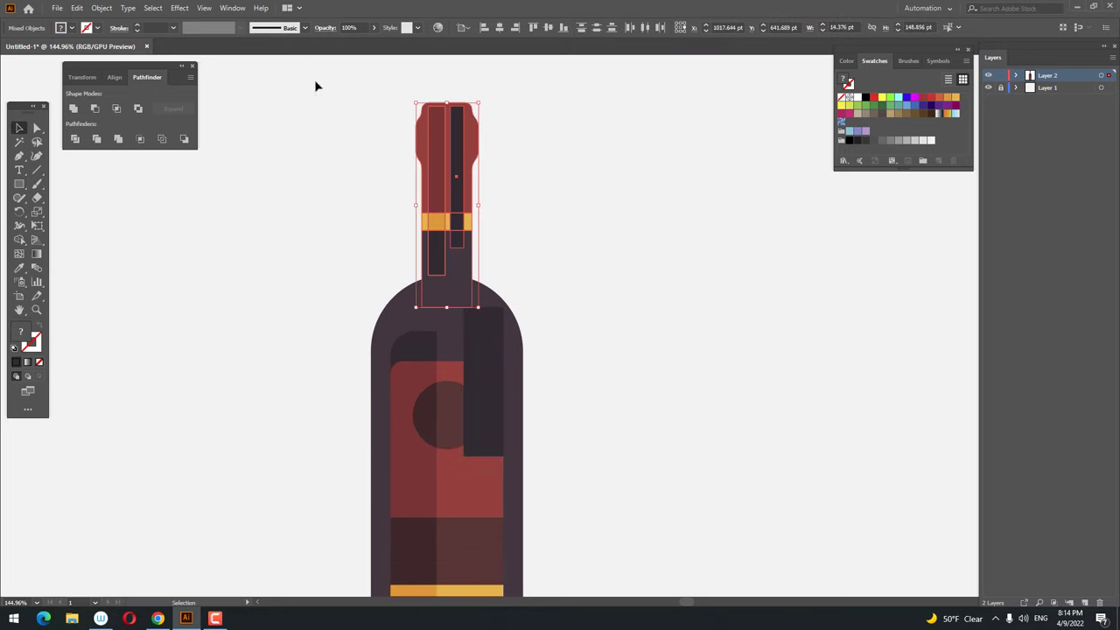
right_click(476, 191)
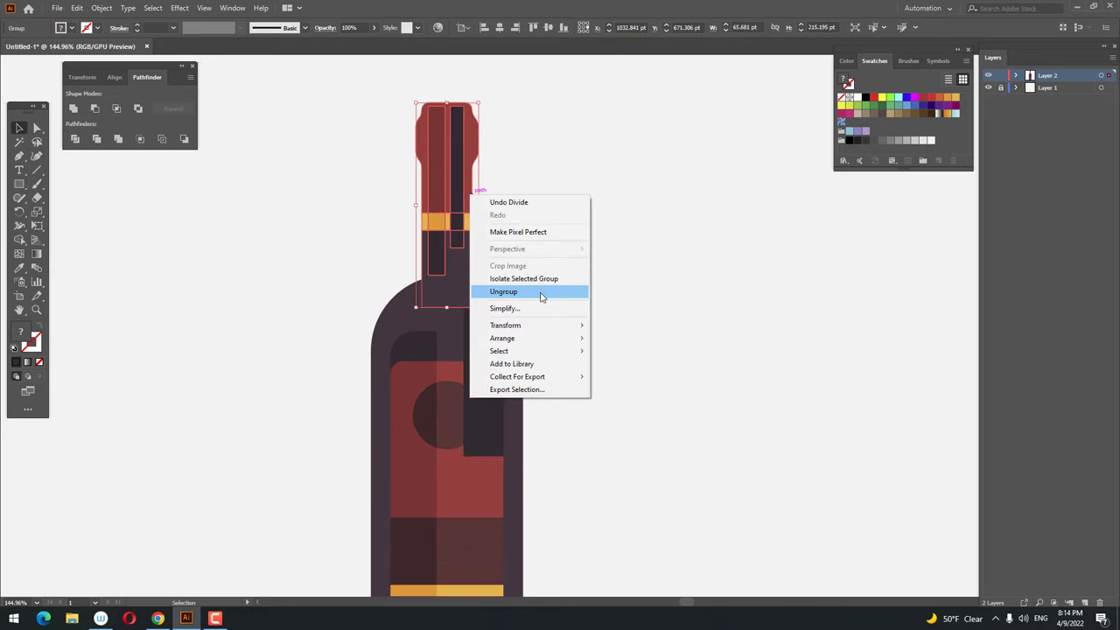
left_click(561, 291)
left_click(525, 263)
Step: Recolour the strip piece on the neck band from the band's orange to a paler yellow
left_click(461, 226)
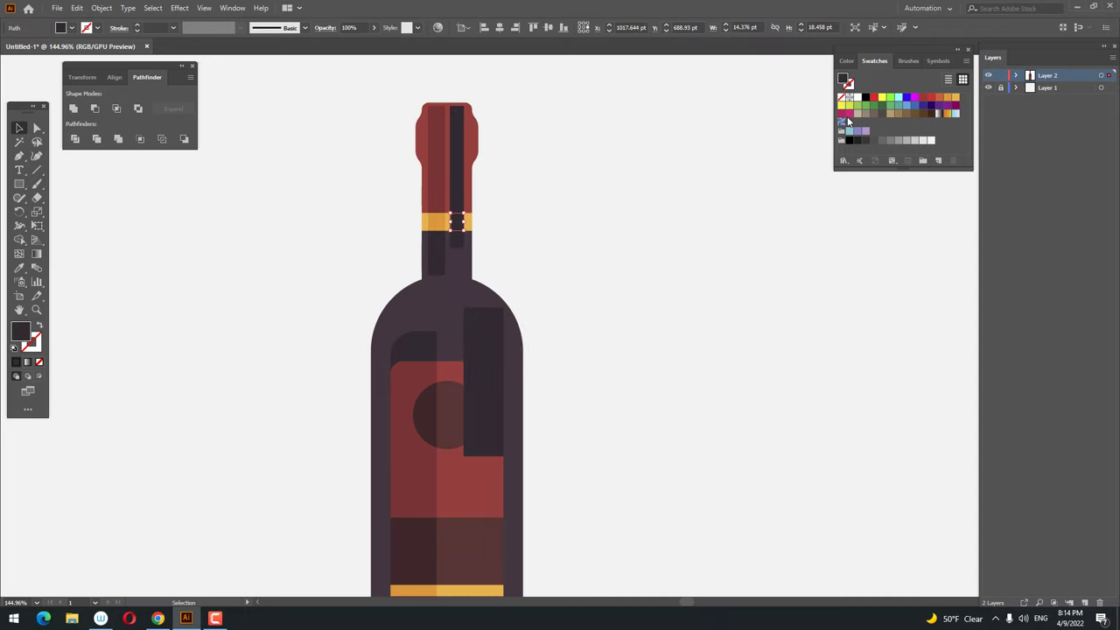
left_click(20, 268)
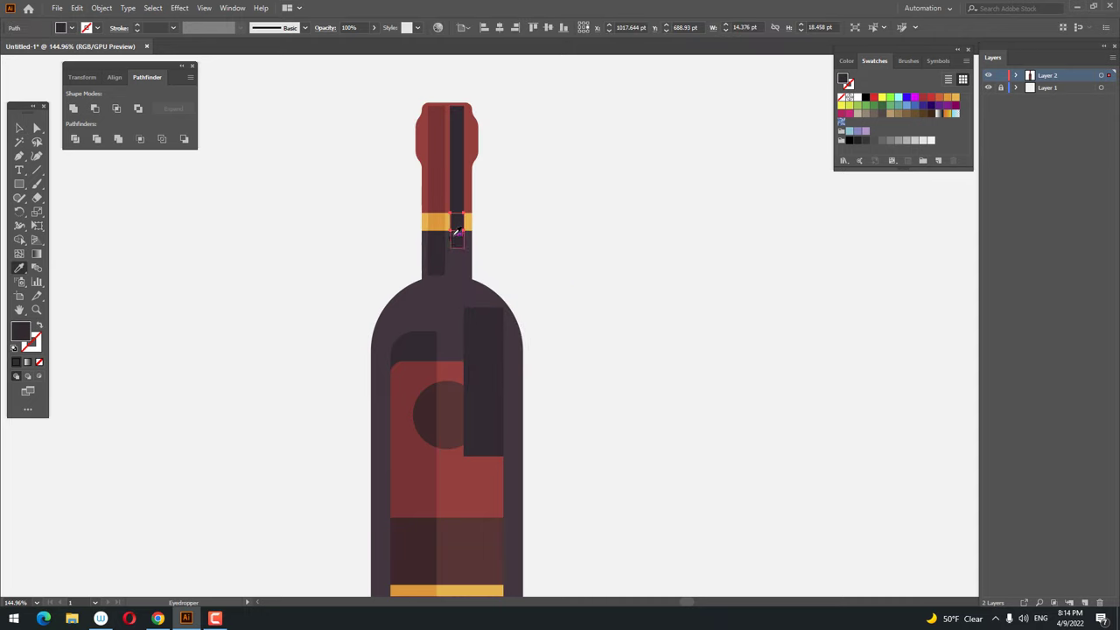
left_click(468, 223)
double_click(19, 331)
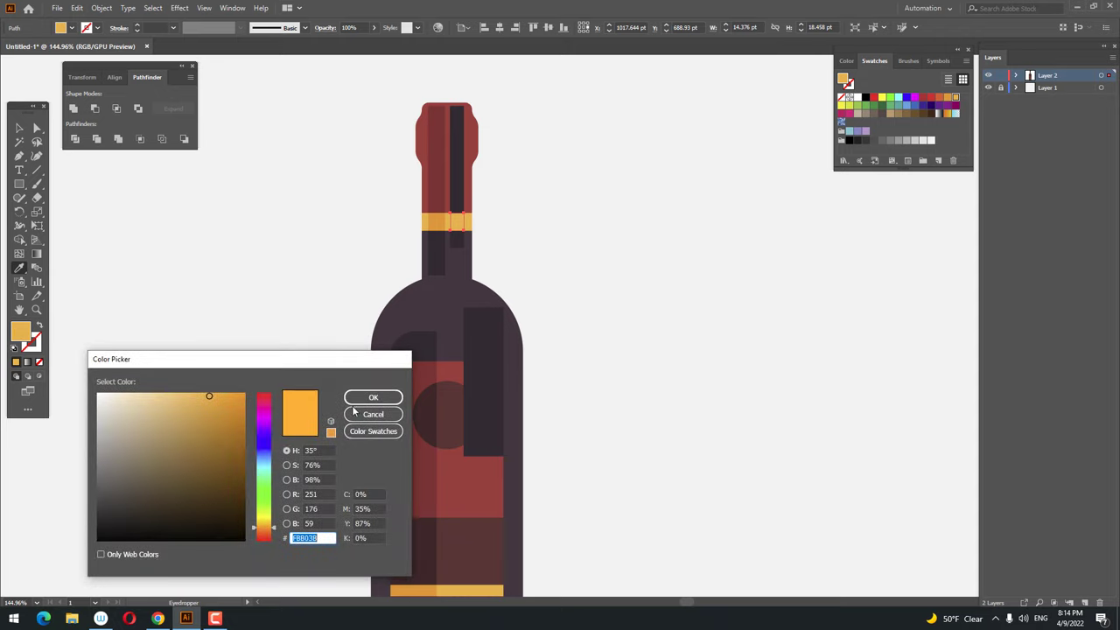
left_click_drag(267, 530, 267, 523)
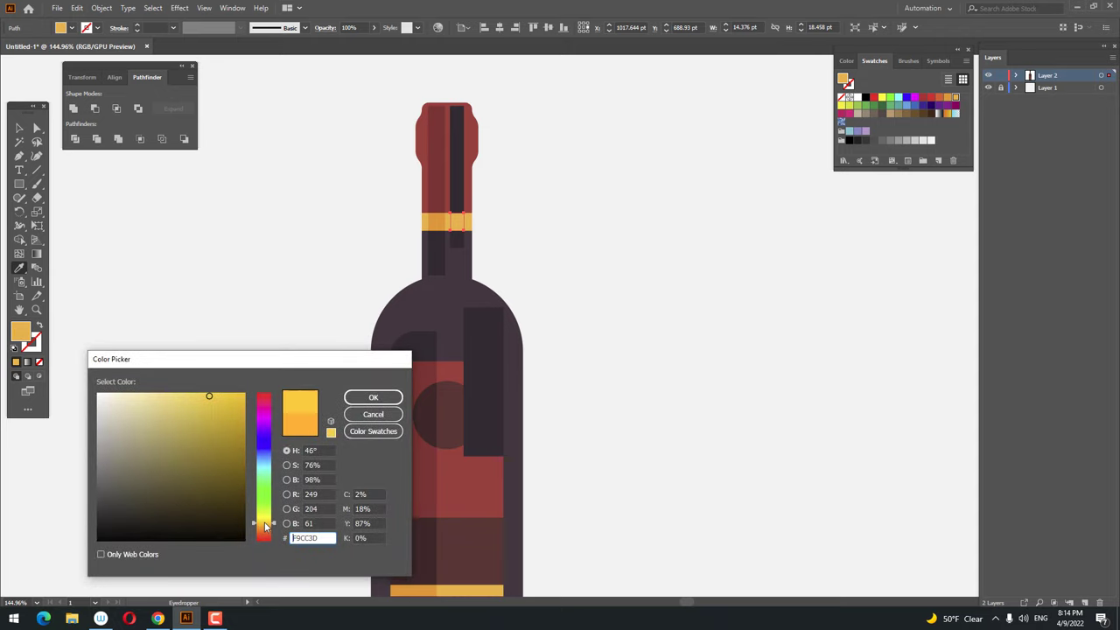
left_click(373, 398)
key("z")
left_click(525, 274)
scroll(65, 182, "up", 3)
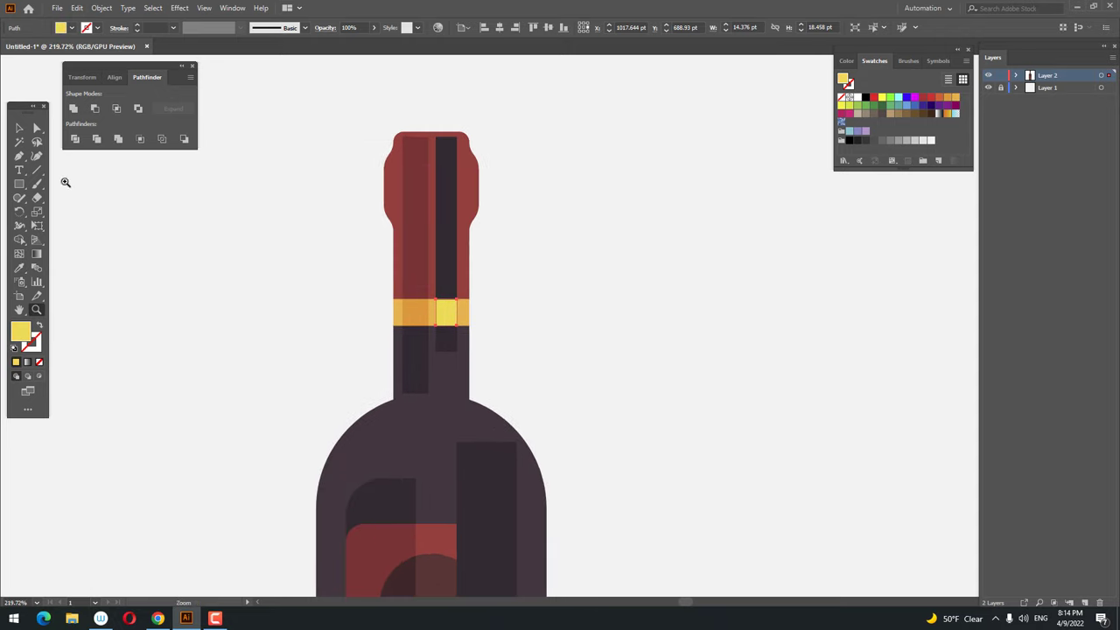
Step: Give the cap strip piece a lighter red (#C64242) based on the cap colour
left_click(18, 129)
left_click(455, 227)
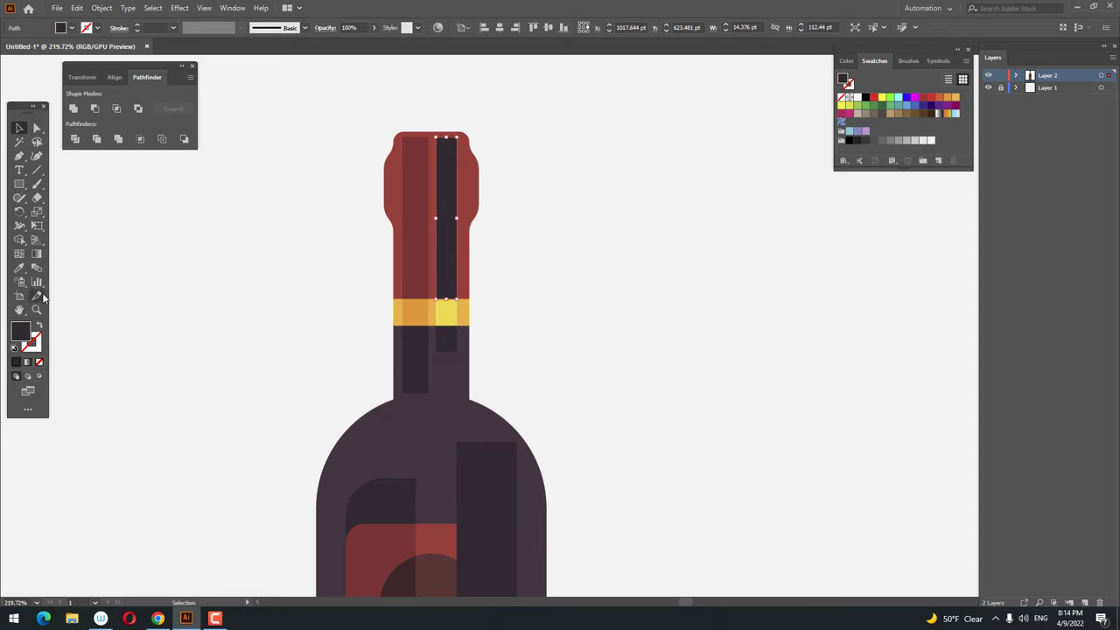
key("i")
left_click(393, 181)
double_click(20, 331)
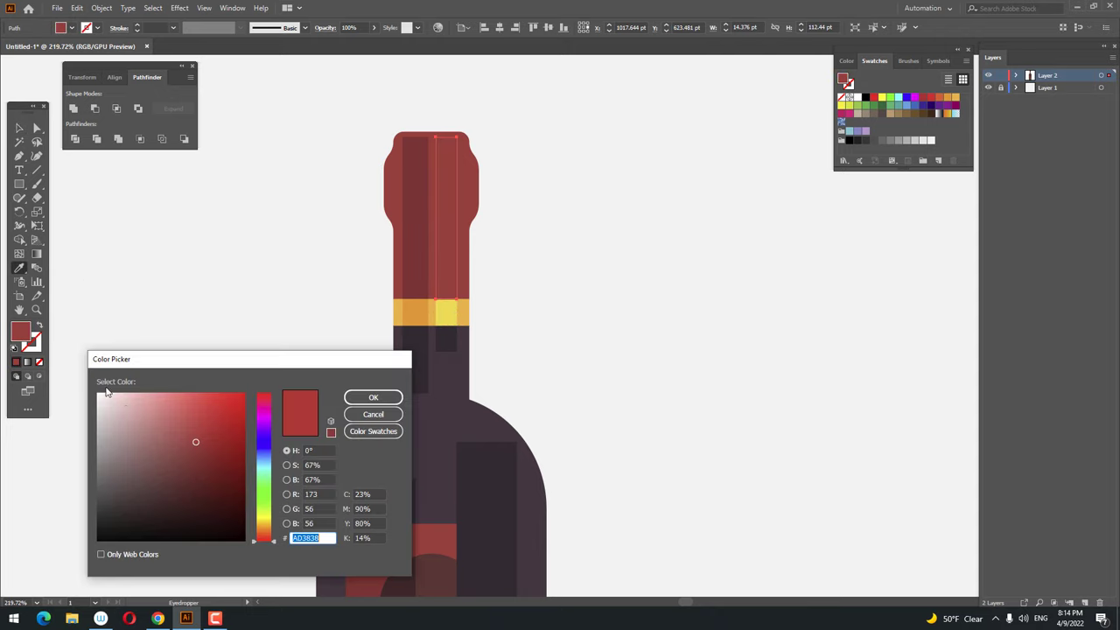
left_click_drag(195, 442, 196, 433)
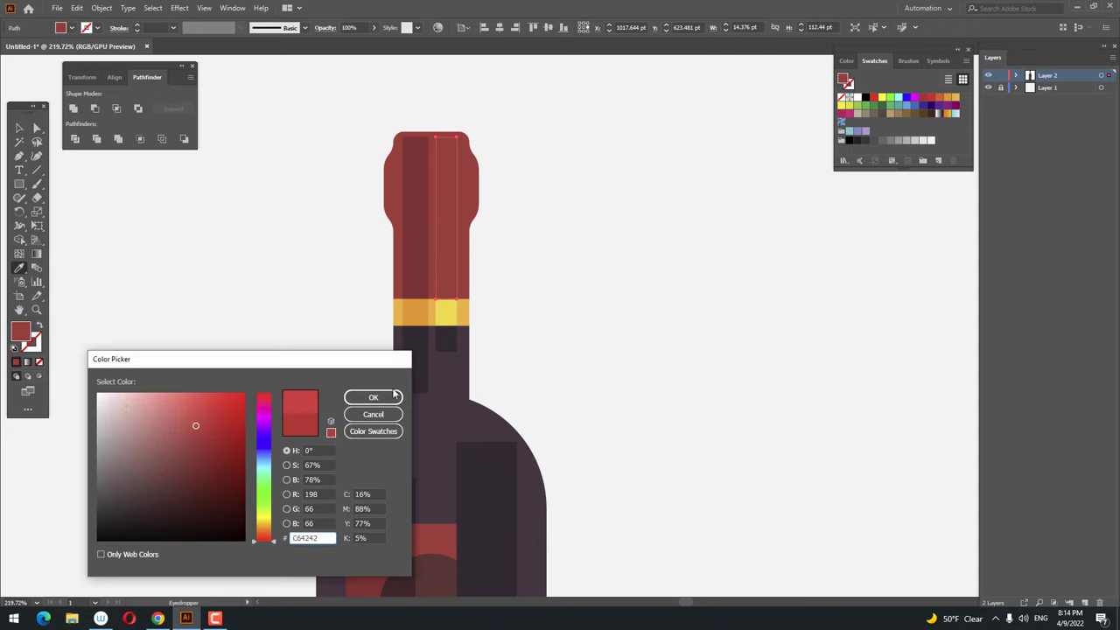
left_click(373, 397)
scroll(480, 321, "down", 4)
scroll(332, 355, "up", 1)
Step: Fill the strip piece below the neck band with a slightly adjusted dark bottle colour
left_click(18, 129)
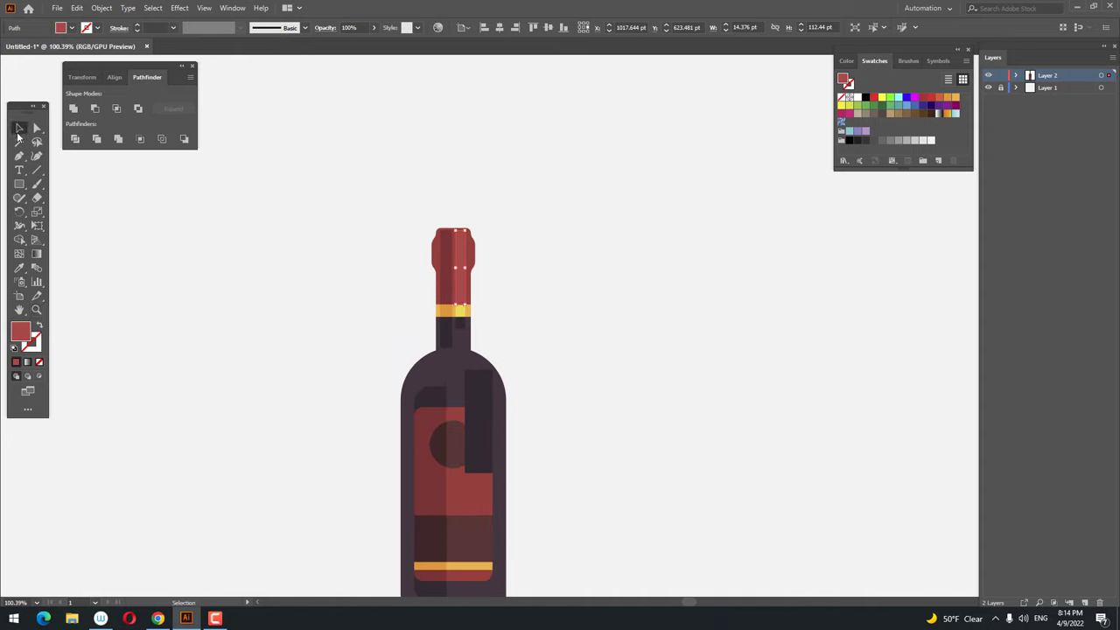
left_click(461, 324)
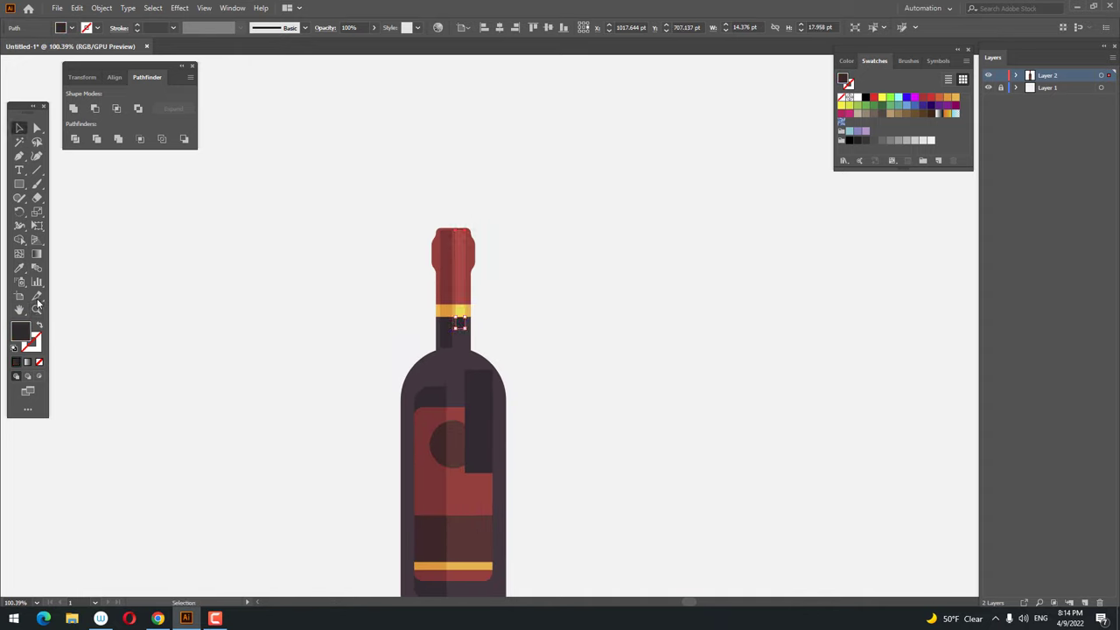
left_click(19, 270)
left_click(474, 357)
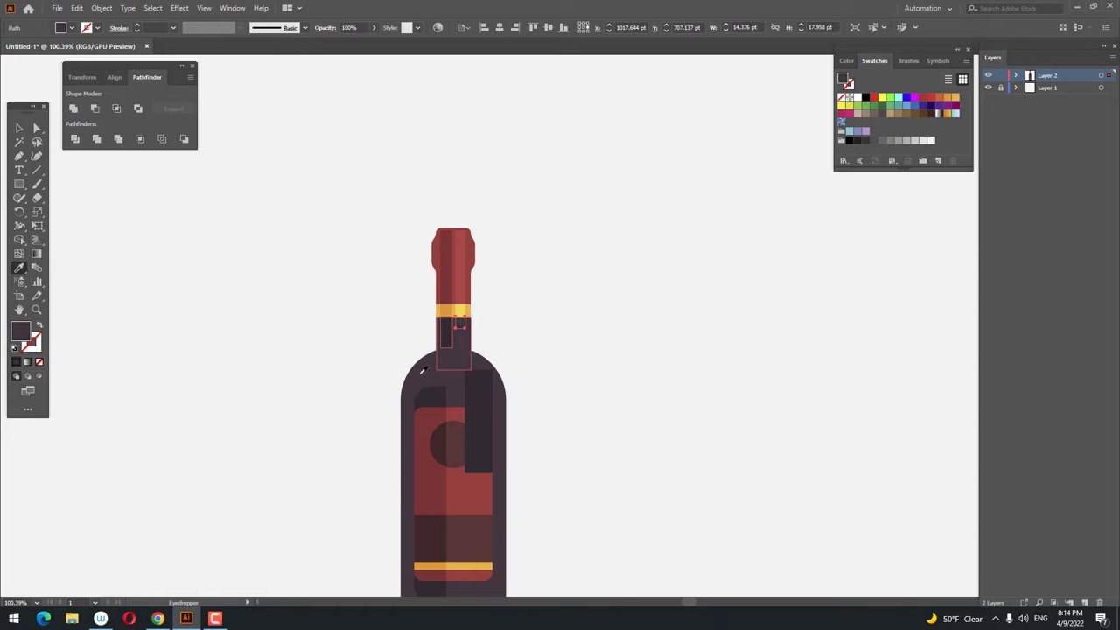
double_click(19, 331)
left_click_drag(127, 505, 126, 508)
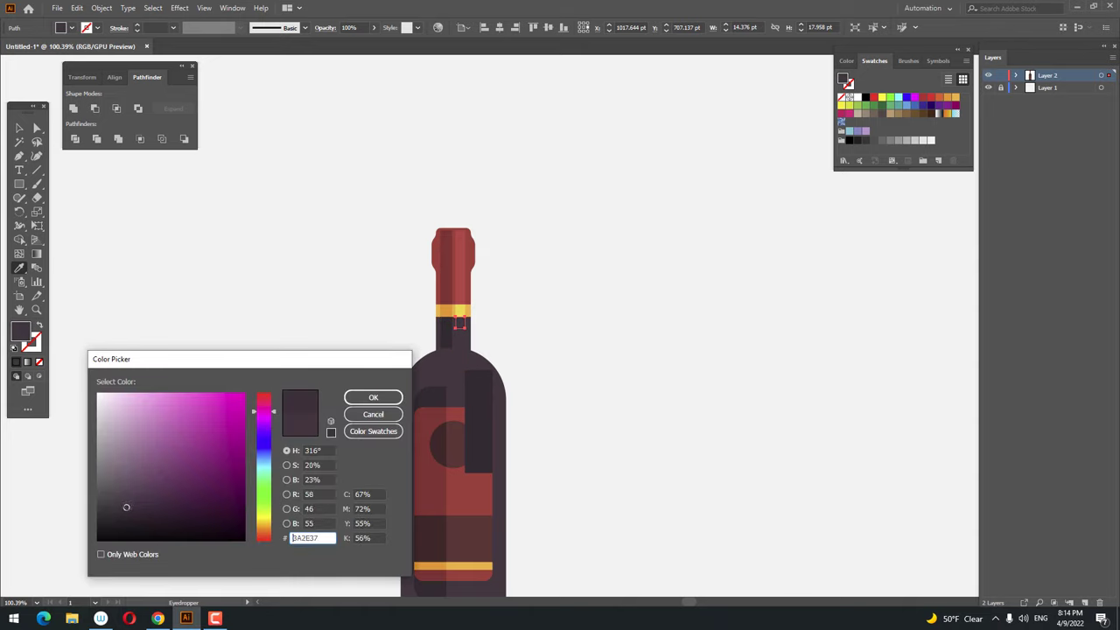
left_click(373, 397)
key("z")
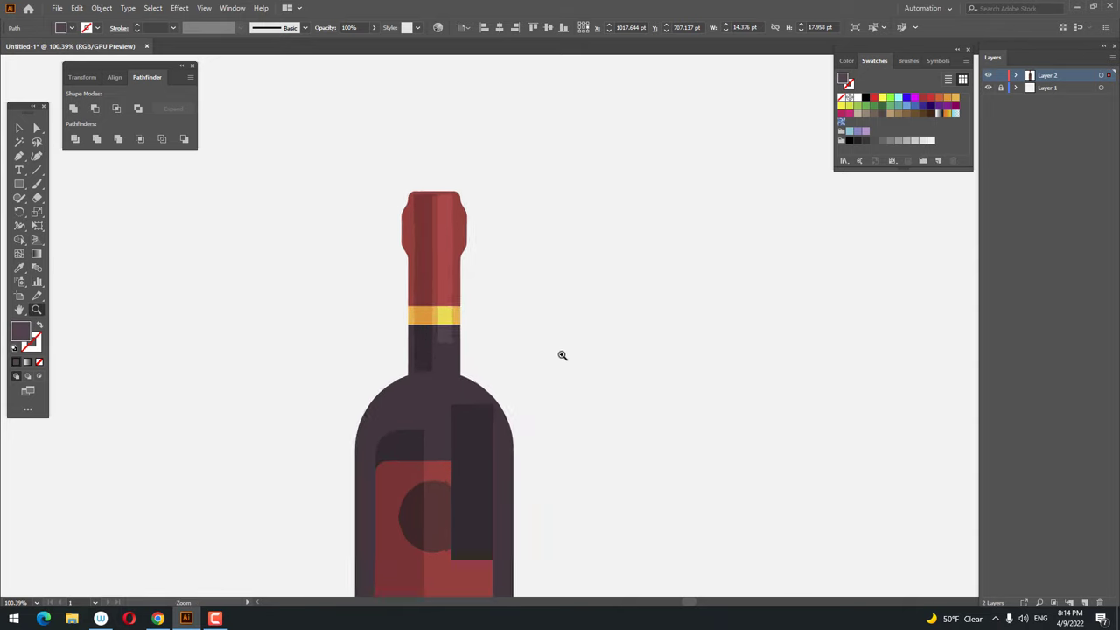
left_click_drag(512, 365, 530, 405)
left_click(531, 405)
Step: Shorten the dark highlight strip on the bottle body vertically about its centre
key("v")
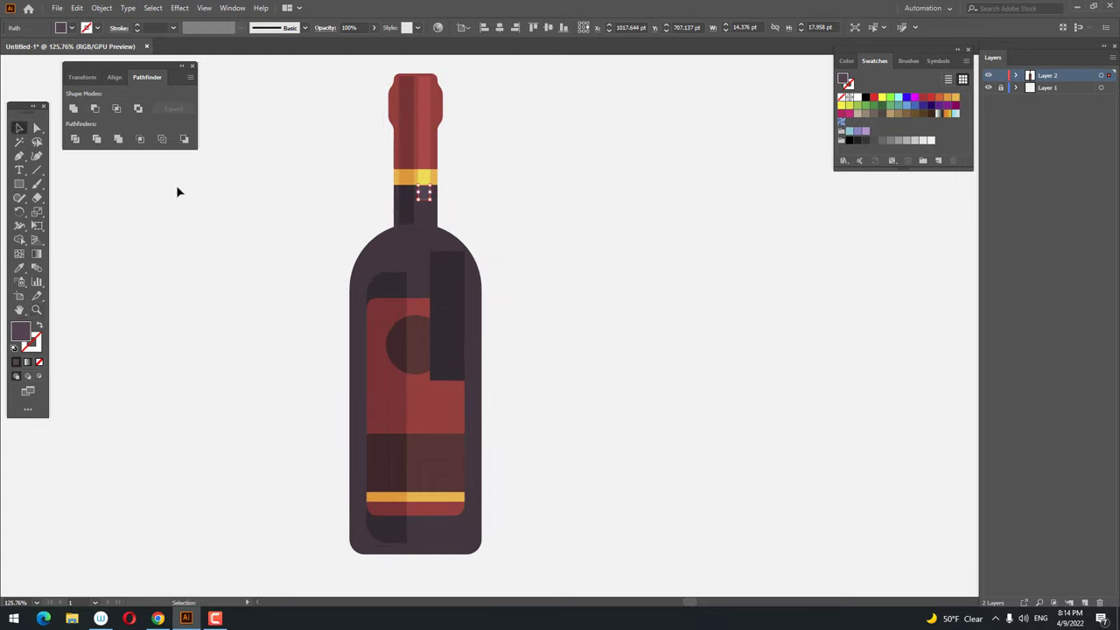
left_click(446, 350)
left_click(448, 407, "shift")
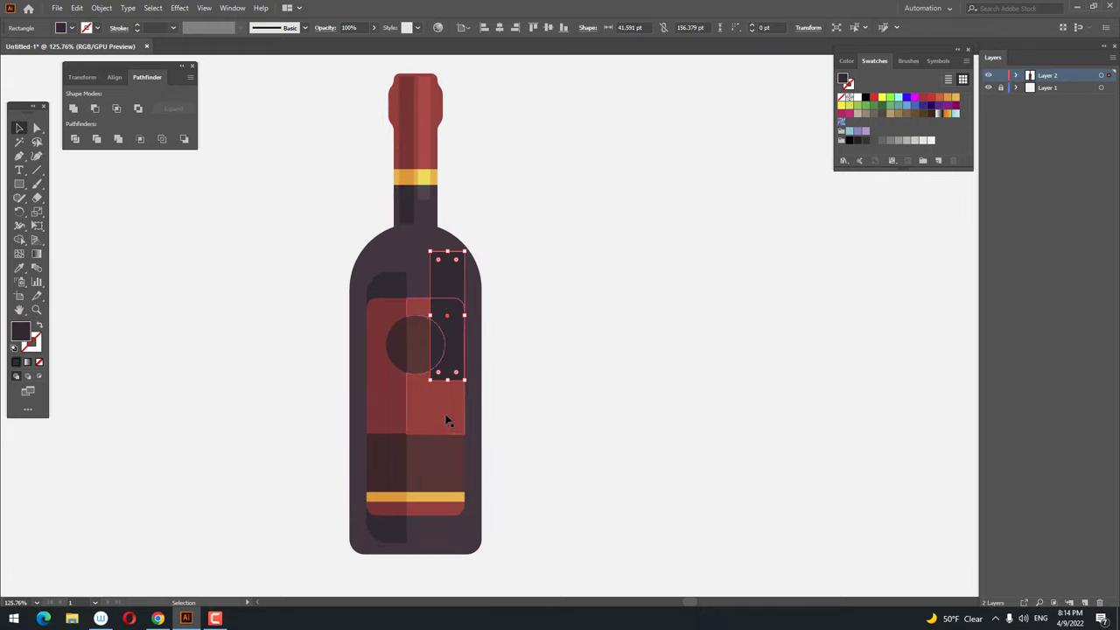
left_click(628, 421)
left_click(456, 364)
left_click_drag(447, 380, 447, 355)
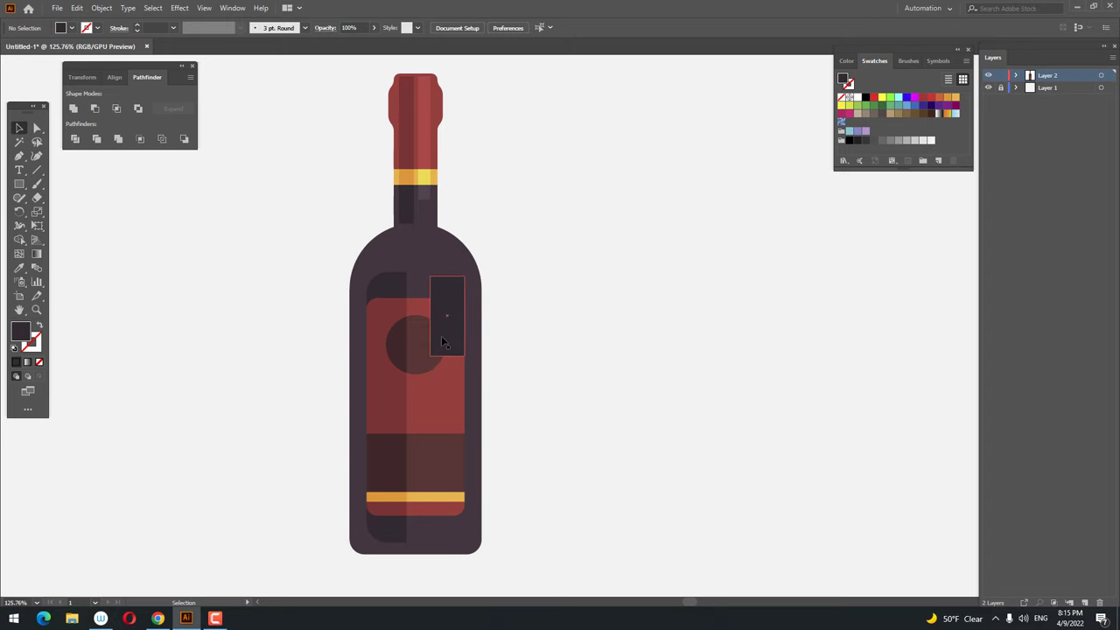
Step: Copy the dark strip, paste it in front, and move the copy down to the label's lower part
left_click(77, 8)
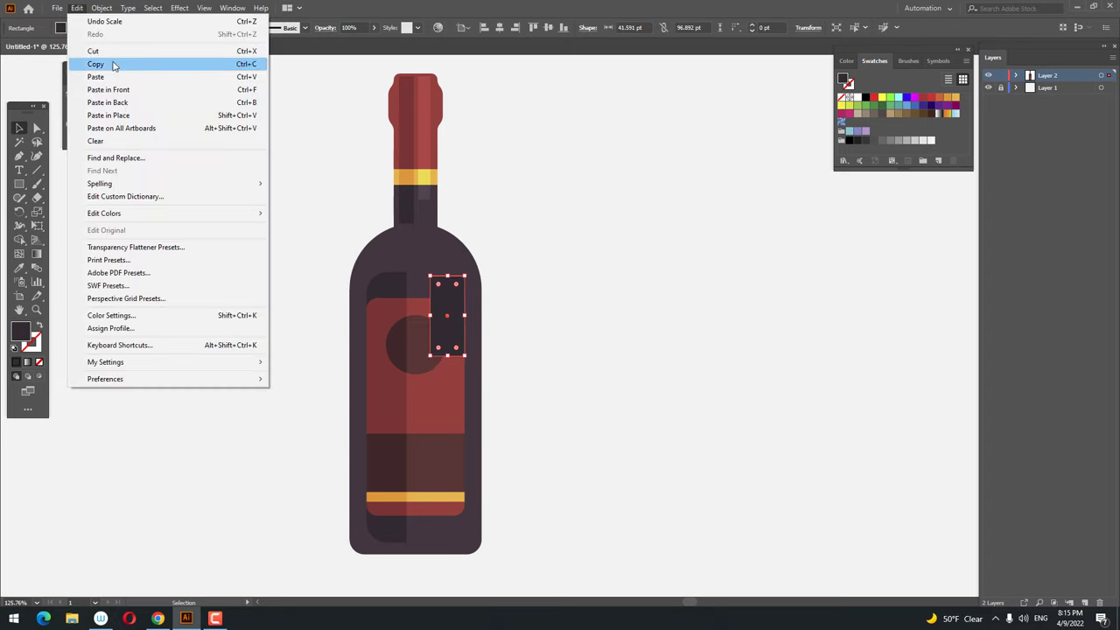
left_click(113, 65)
left_click(101, 8)
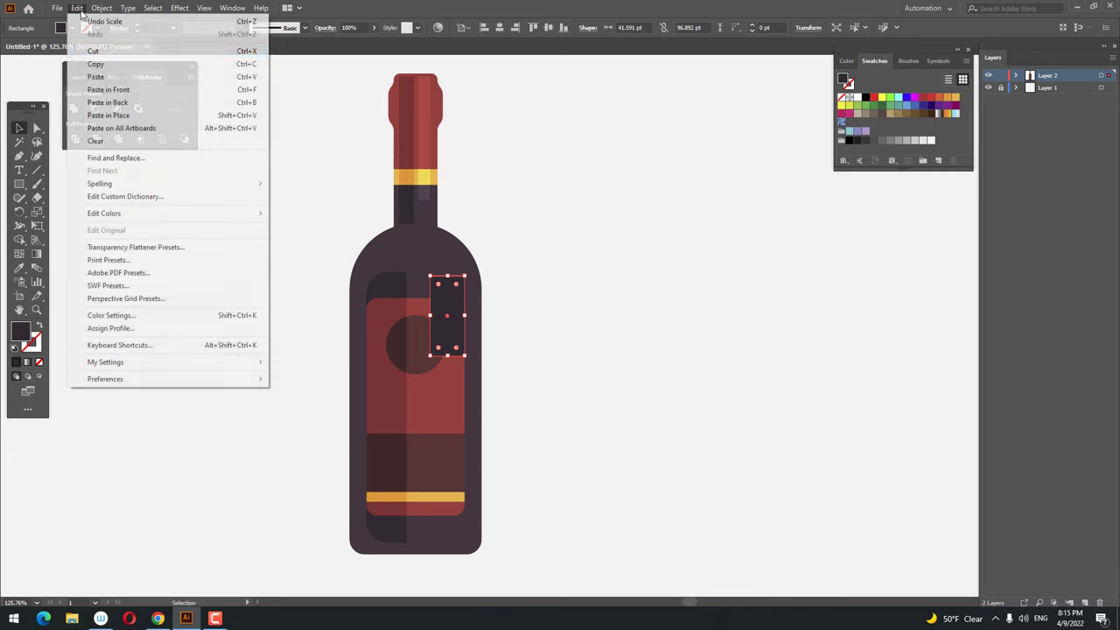
left_click(131, 89)
left_click_drag(448, 346, 448, 529)
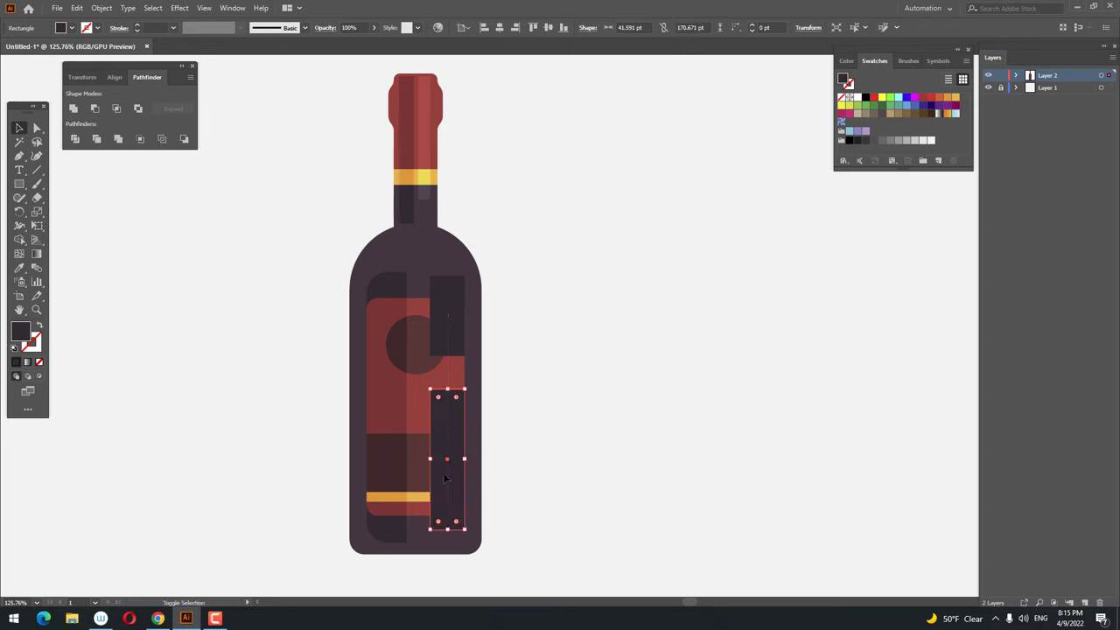
Step: Divide the strip copies with the lighter label strip using Pathfinder, then ungroup the pieces
left_click(424, 517, "shift")
left_click_drag(435, 389, 435, 276)
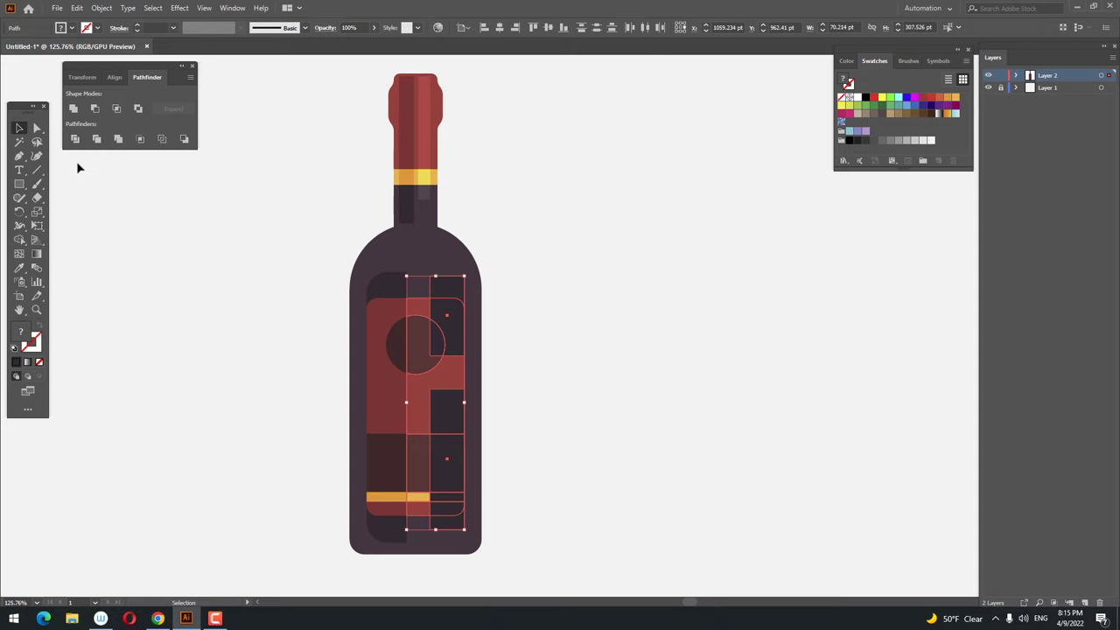
left_click(75, 139)
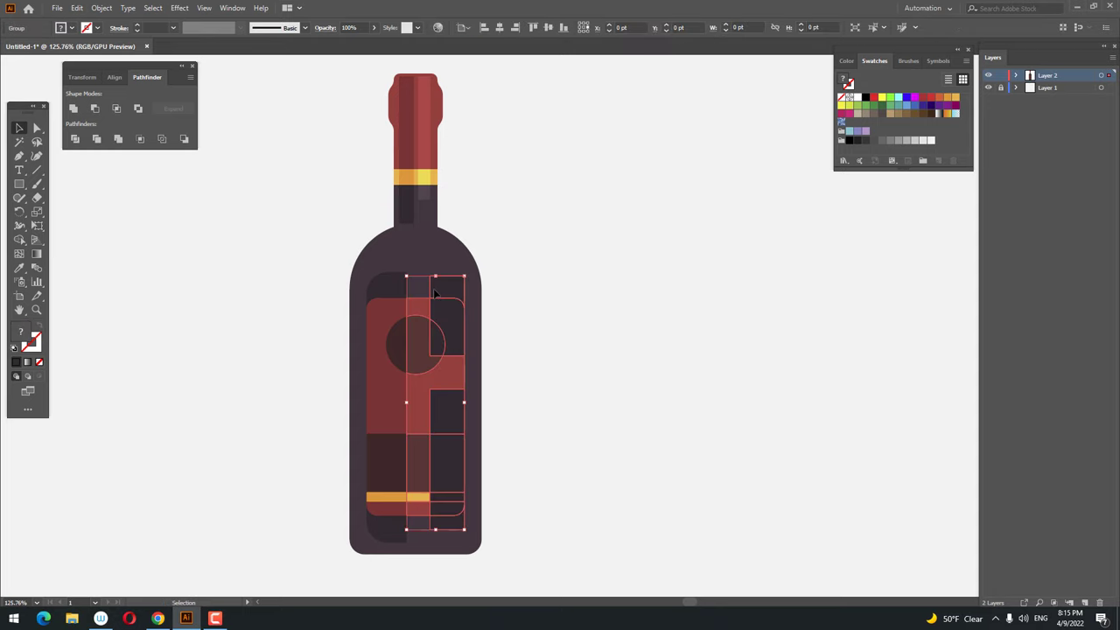
right_click(435, 291)
left_click(515, 396)
Step: Select the small top piece and the bottom piece of the divided strip
left_click(630, 428)
left_click(459, 290)
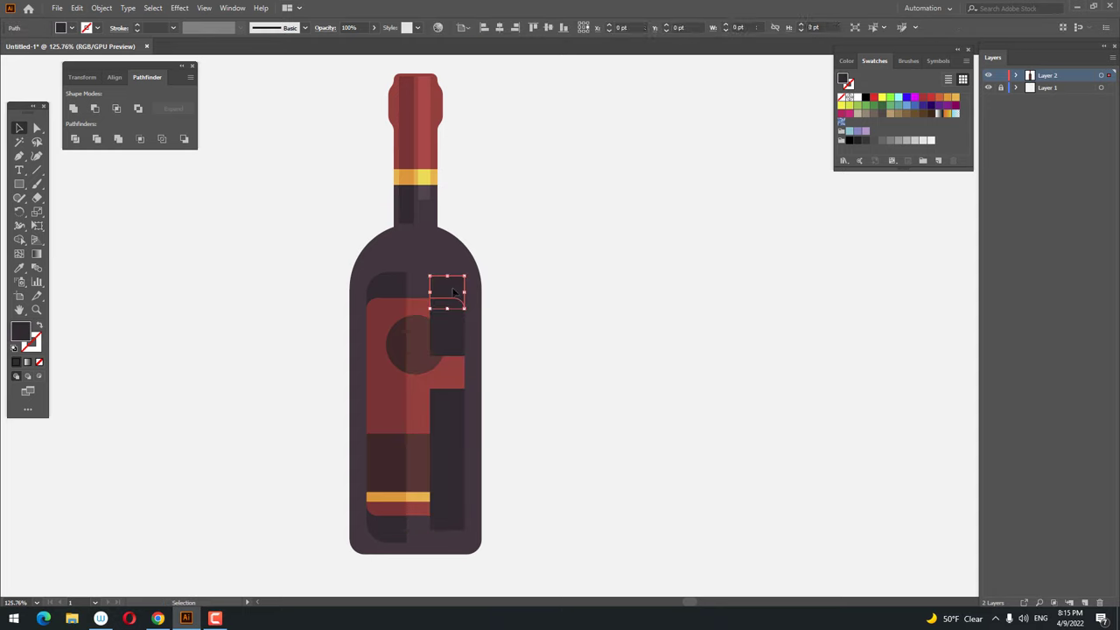
left_click(436, 528, "shift")
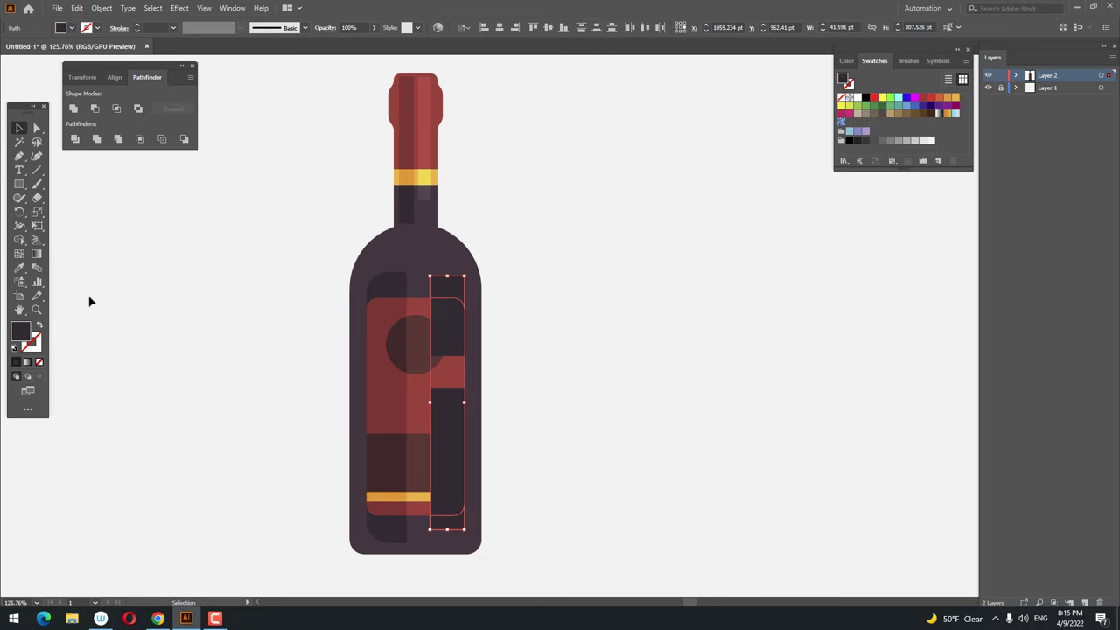
left_click(19, 268)
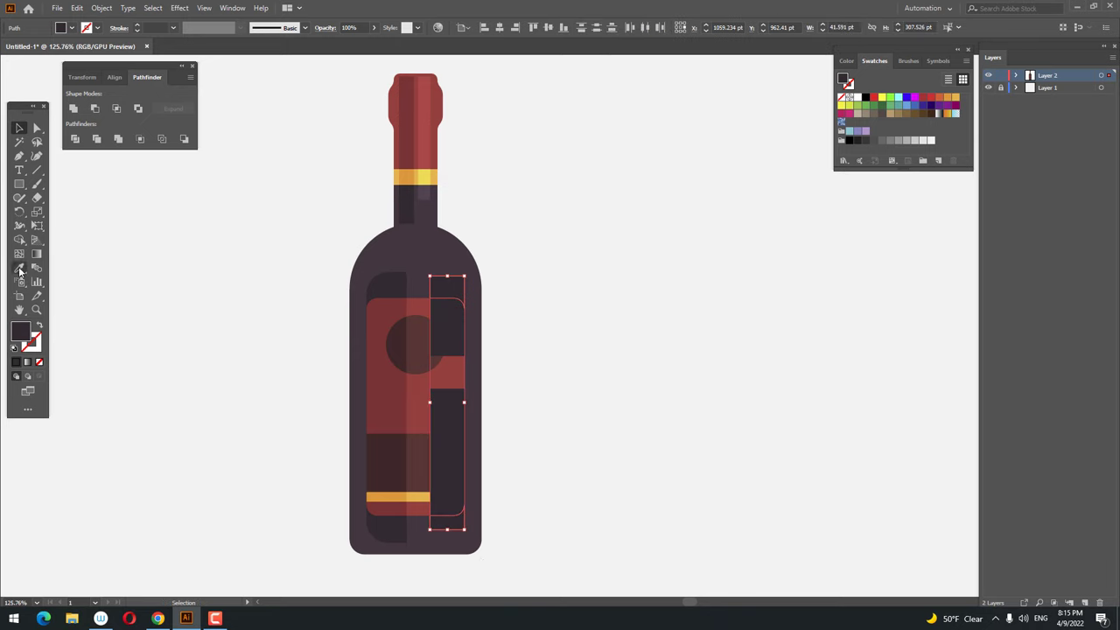
Step: Fill the top and bottom strip pieces with the neck's lighter grey
left_click(420, 190)
key("a")
left_click(608, 308)
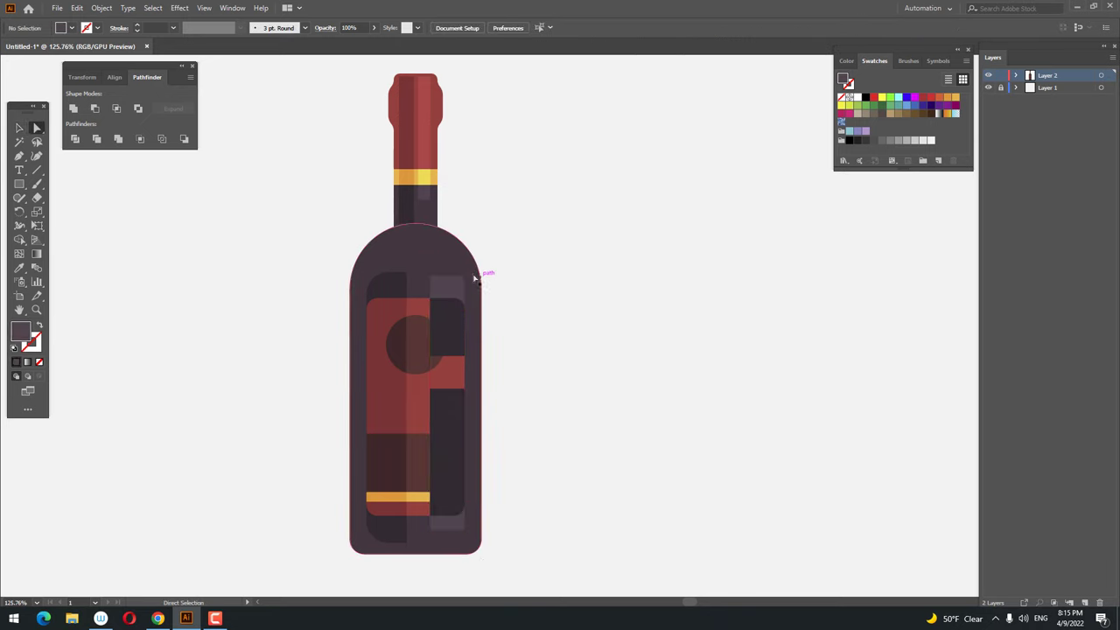
Step: Round the outer right corners of the upper and lower dark pieces with live corners
left_click(463, 278)
left_click(464, 528, "shift")
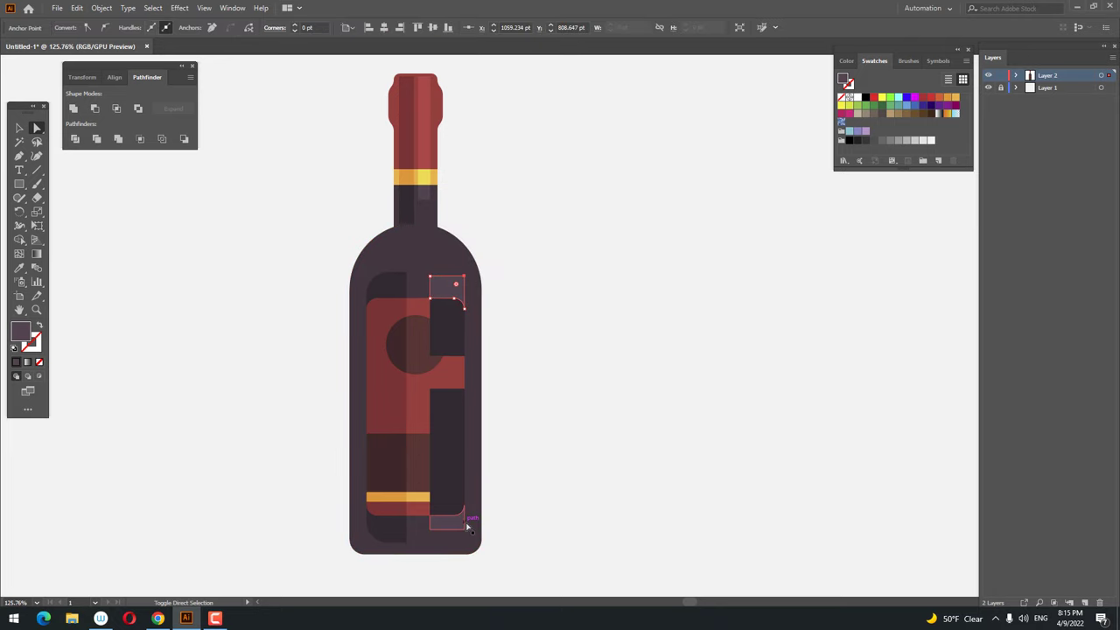
left_click_drag(455, 522, 443, 516)
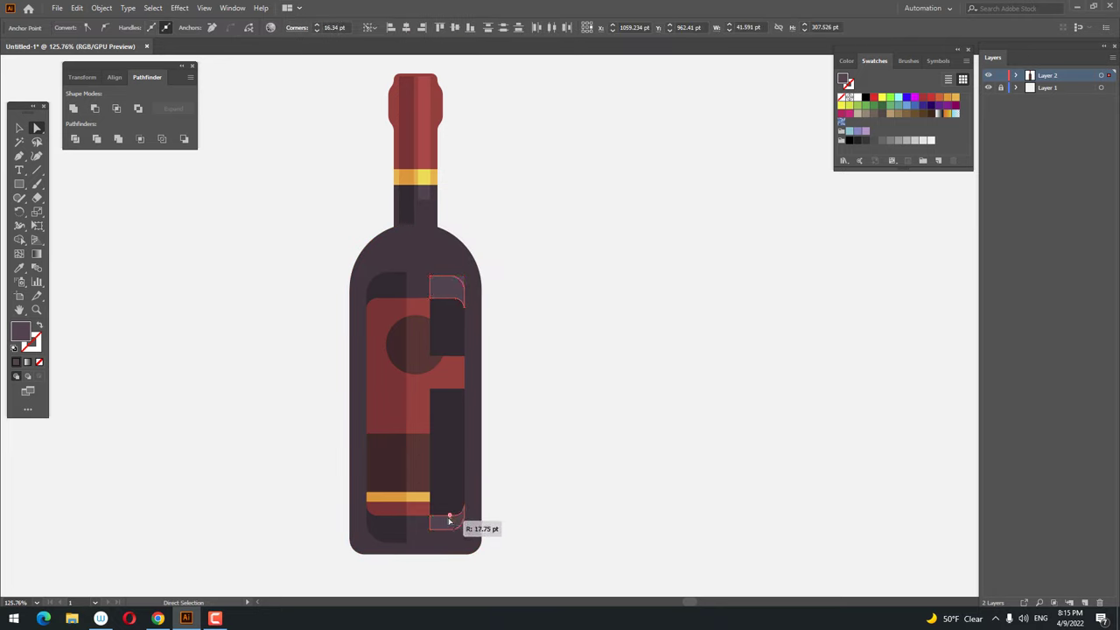
left_click(560, 447)
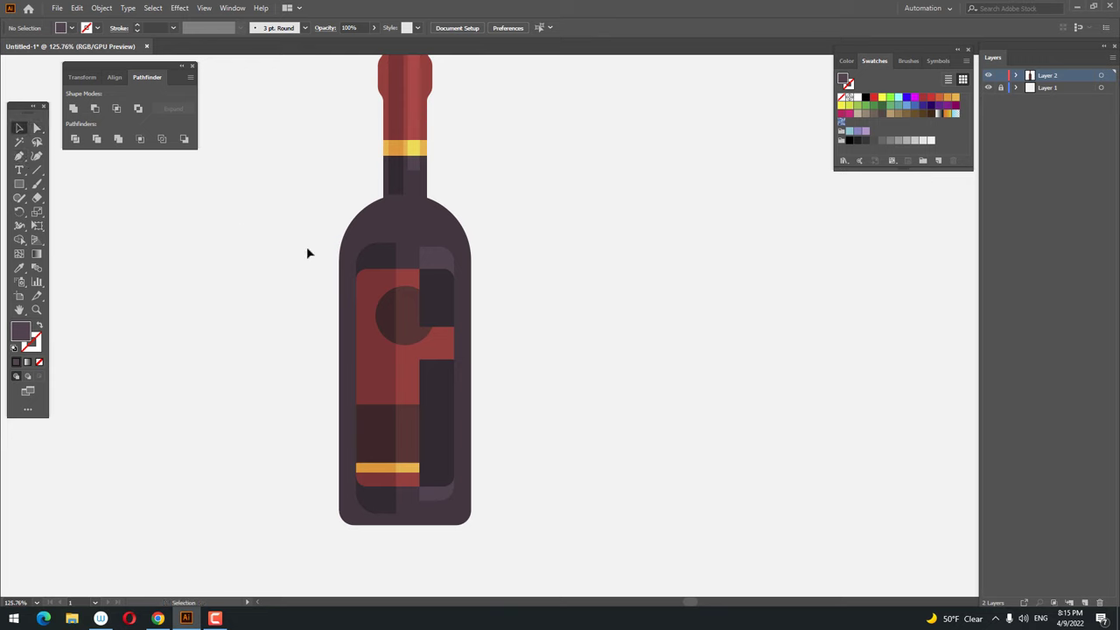
Step: Give the rounded label piece and the small rectangle below it the neck's red
left_click(444, 310)
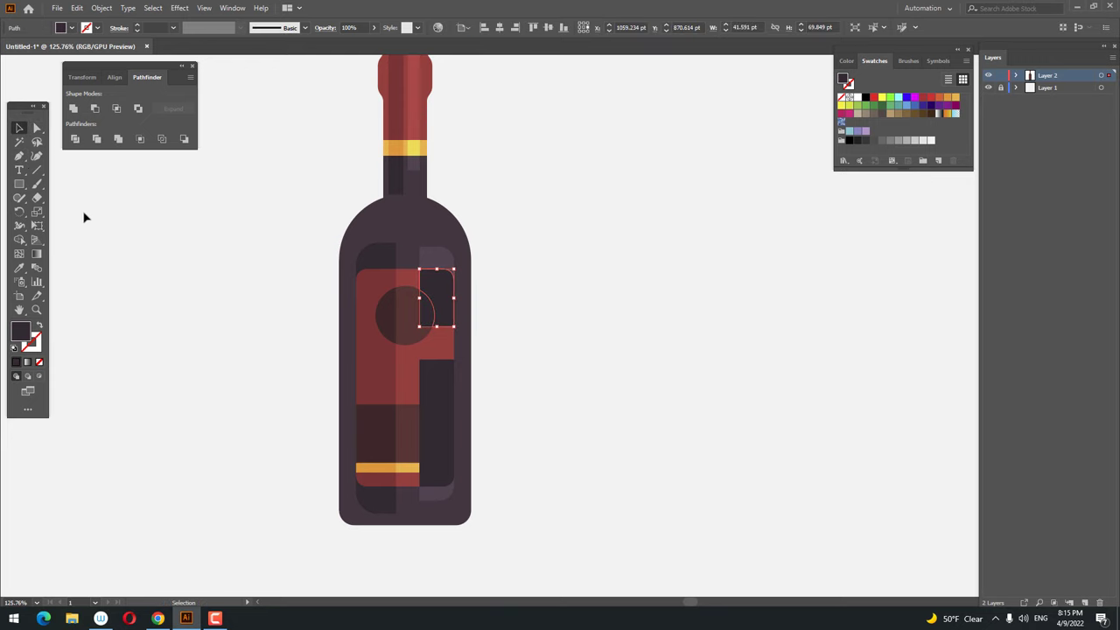
left_click(20, 269)
left_click(417, 81)
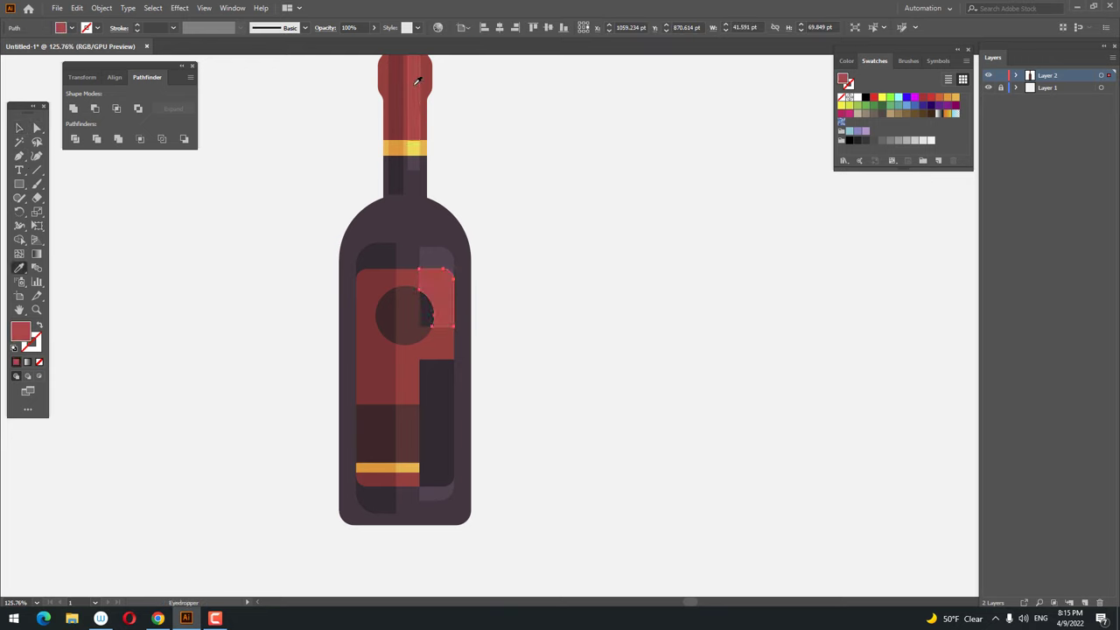
left_click(19, 128)
left_click(436, 374)
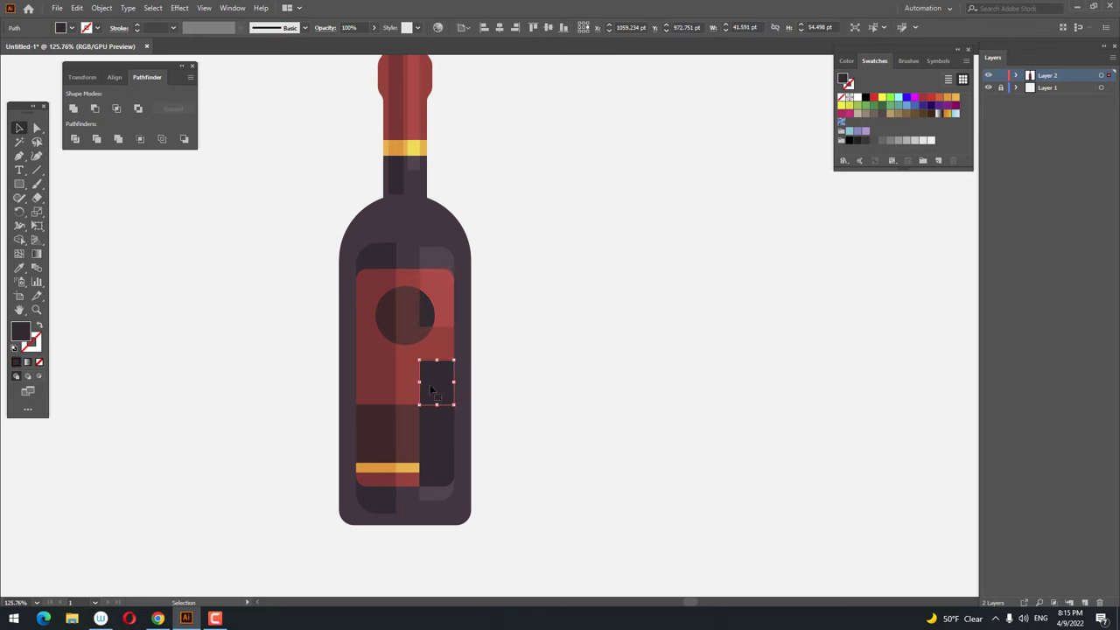
left_click(19, 268)
left_click(415, 105)
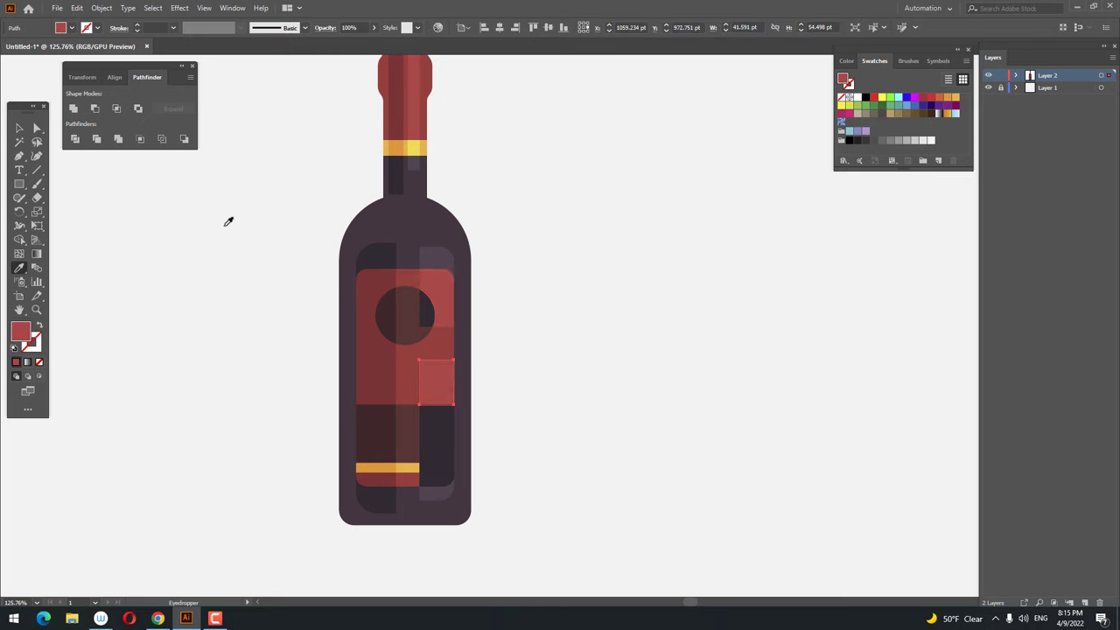
Step: Fill the half-circle with the circle's dark colour, lightened slightly in the Color Picker
left_click(20, 128)
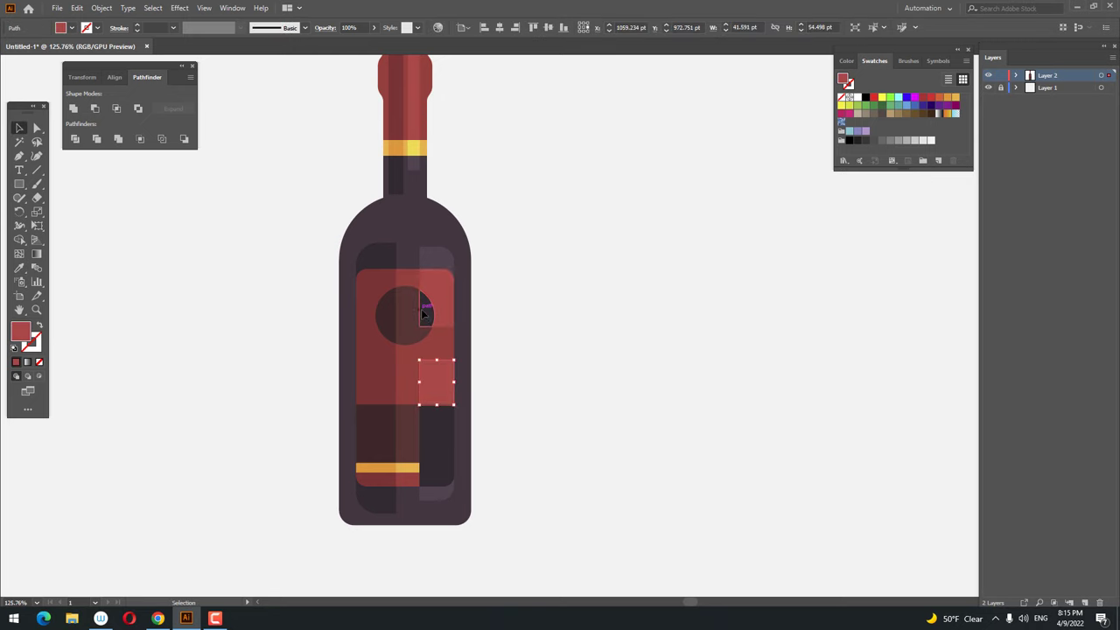
left_click(425, 313)
left_click(19, 268)
left_click(407, 315)
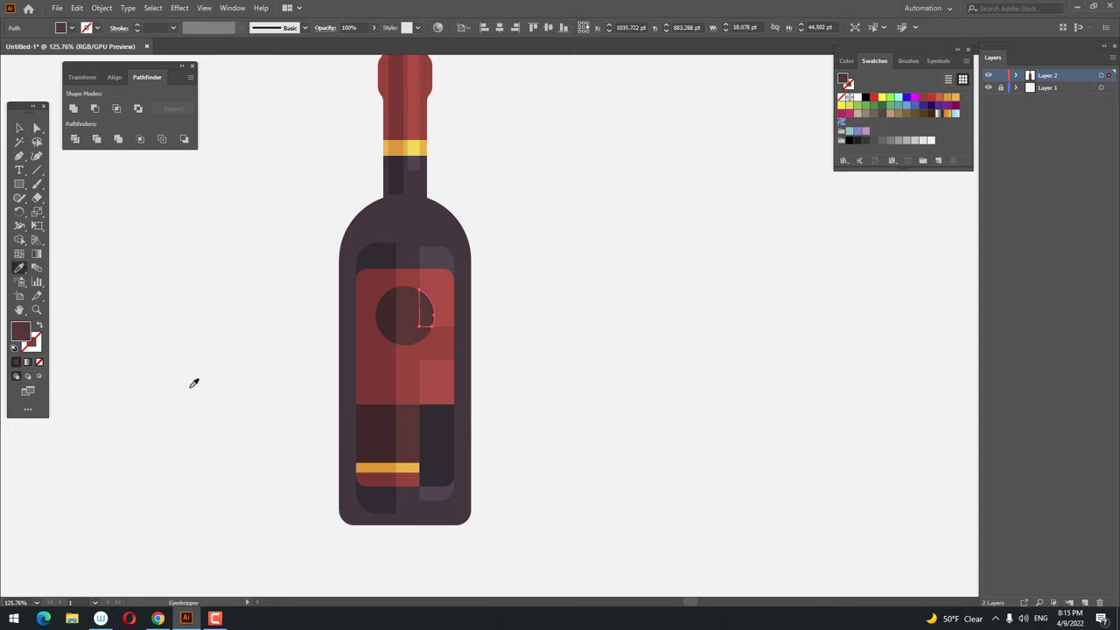
double_click(20, 333)
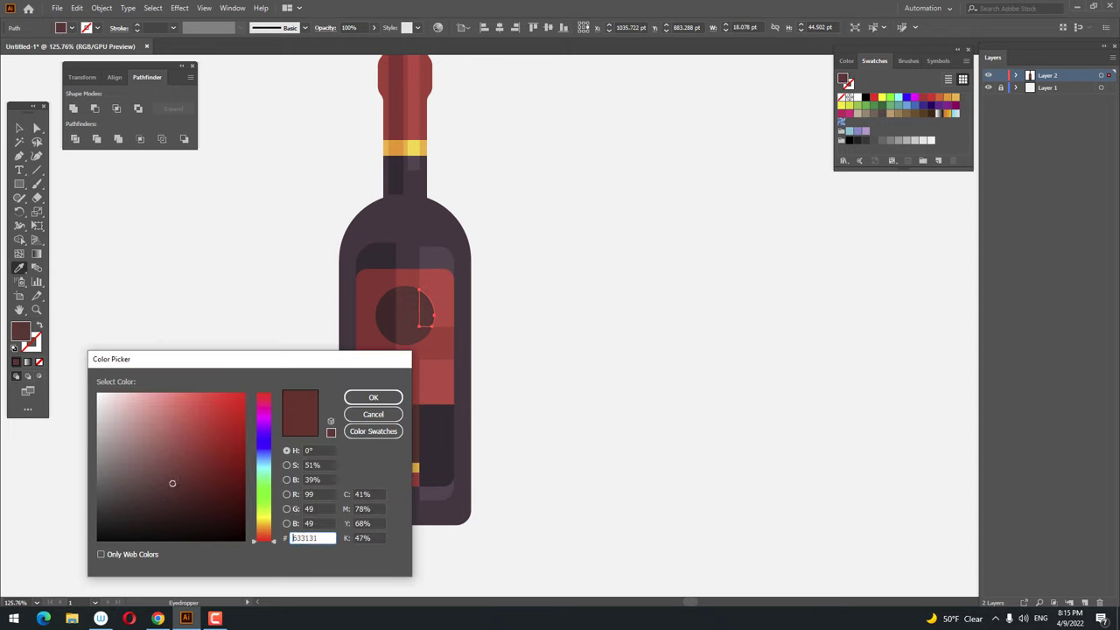
left_click_drag(173, 483, 169, 475)
left_click(373, 397)
left_click_drag(429, 407, 508, 345)
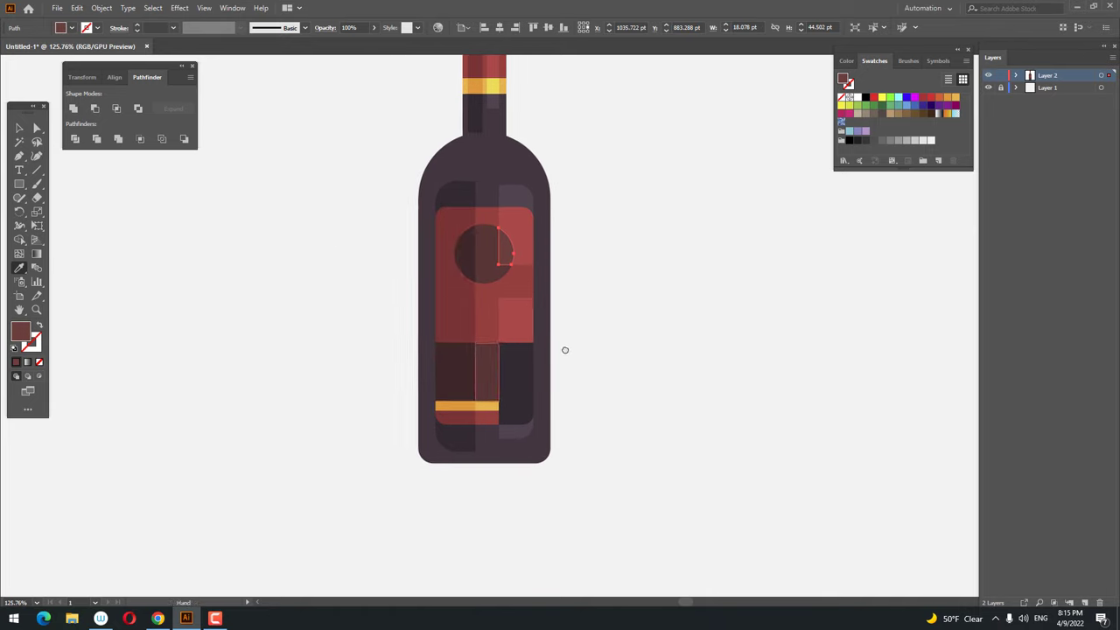
Step: Give the lower-right rectangle a light reddish-brown and the small shape beneath it red
left_click(20, 128)
left_click(514, 372)
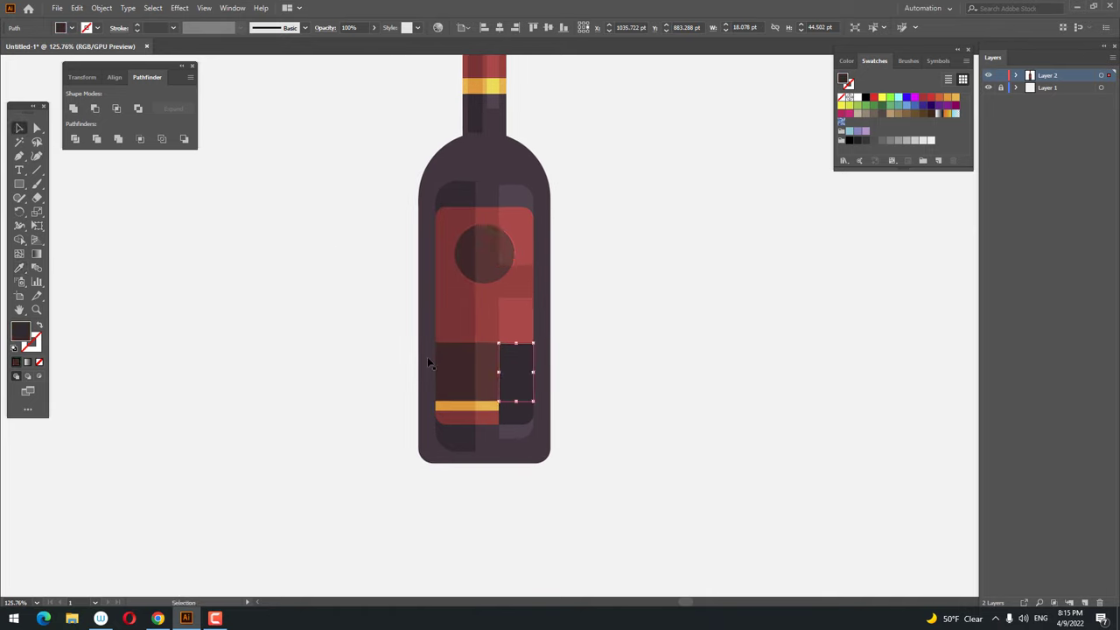
left_click(19, 268)
left_click(496, 241)
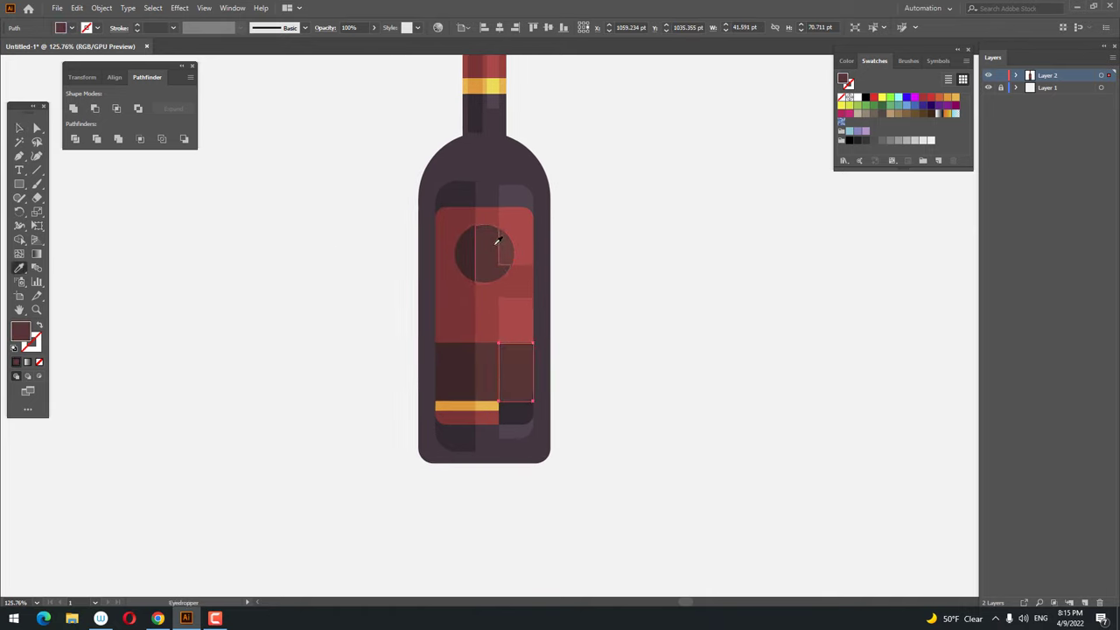
left_click(504, 238)
left_click(18, 130)
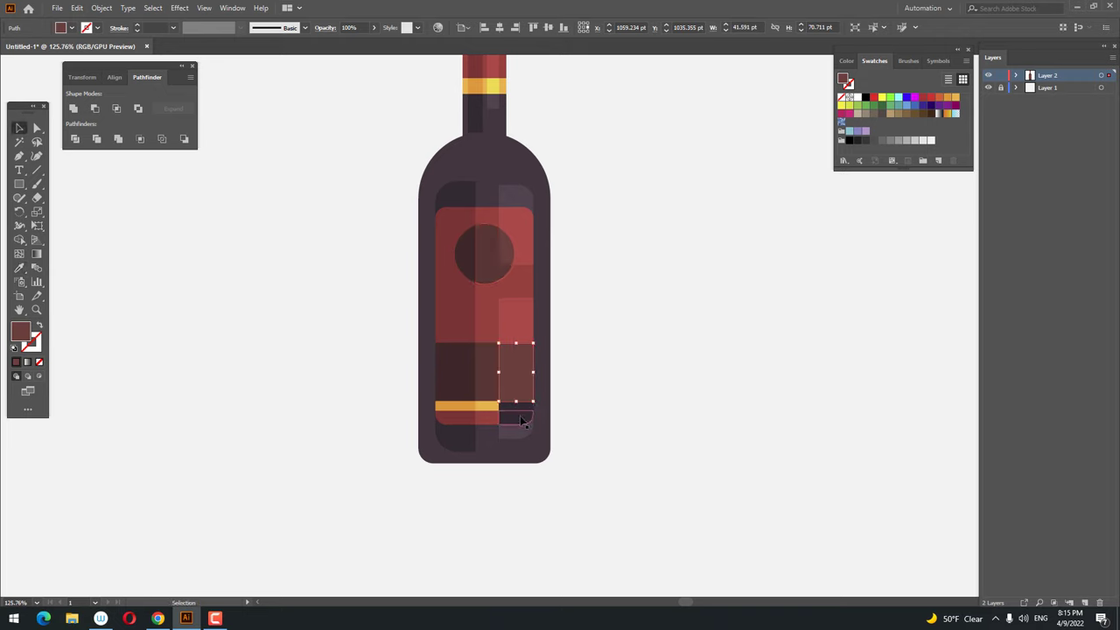
left_click(523, 422)
left_click(20, 269)
left_click(518, 322)
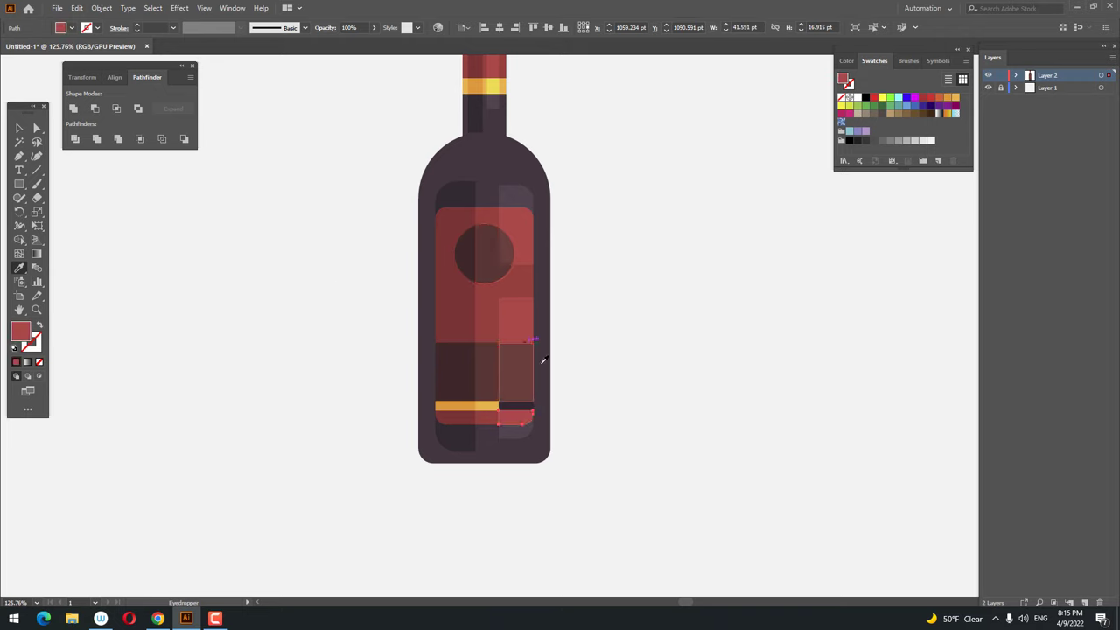
Step: Fill the dark shape on the yellow band with the neck band's yellow
key("z")
left_click(541, 365)
left_click(18, 128)
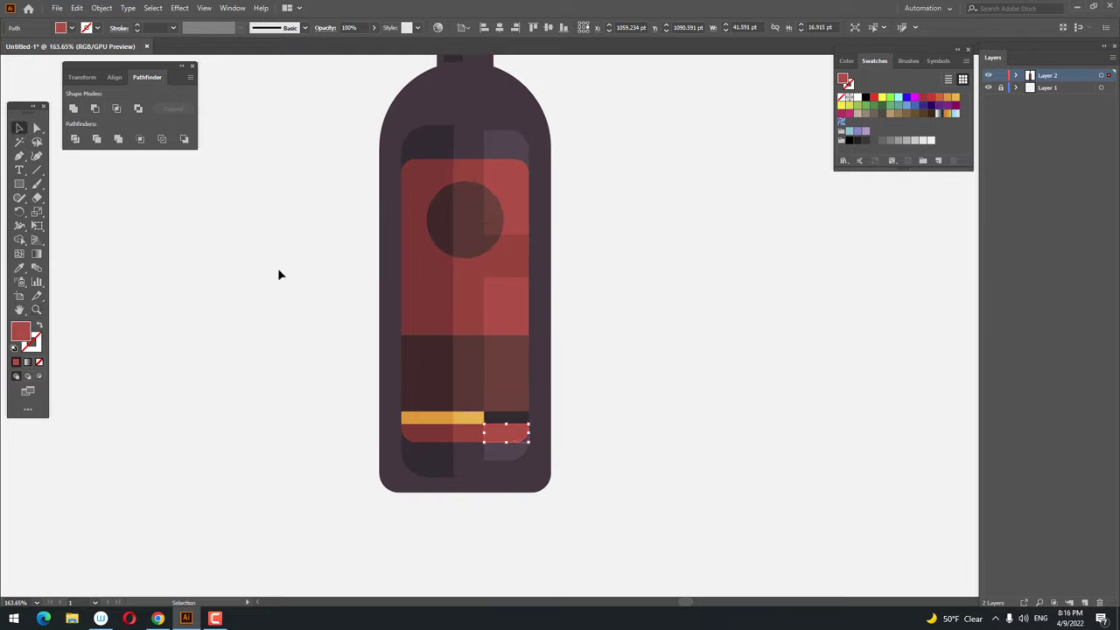
left_click(515, 421)
key("z")
left_click_drag(515, 422, 122, 299)
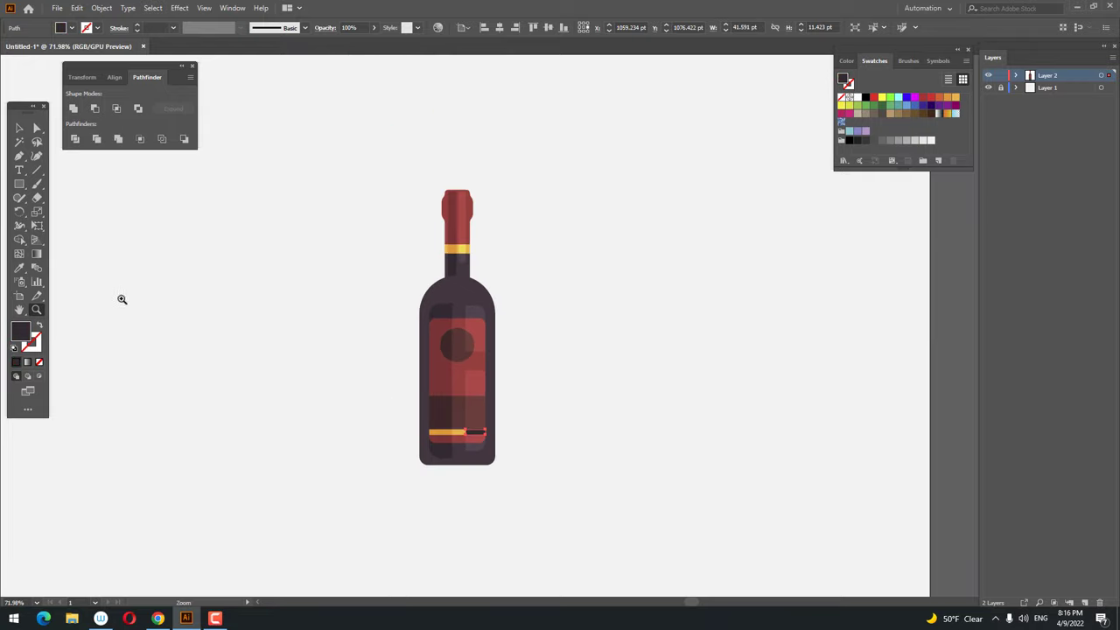
left_click(19, 268)
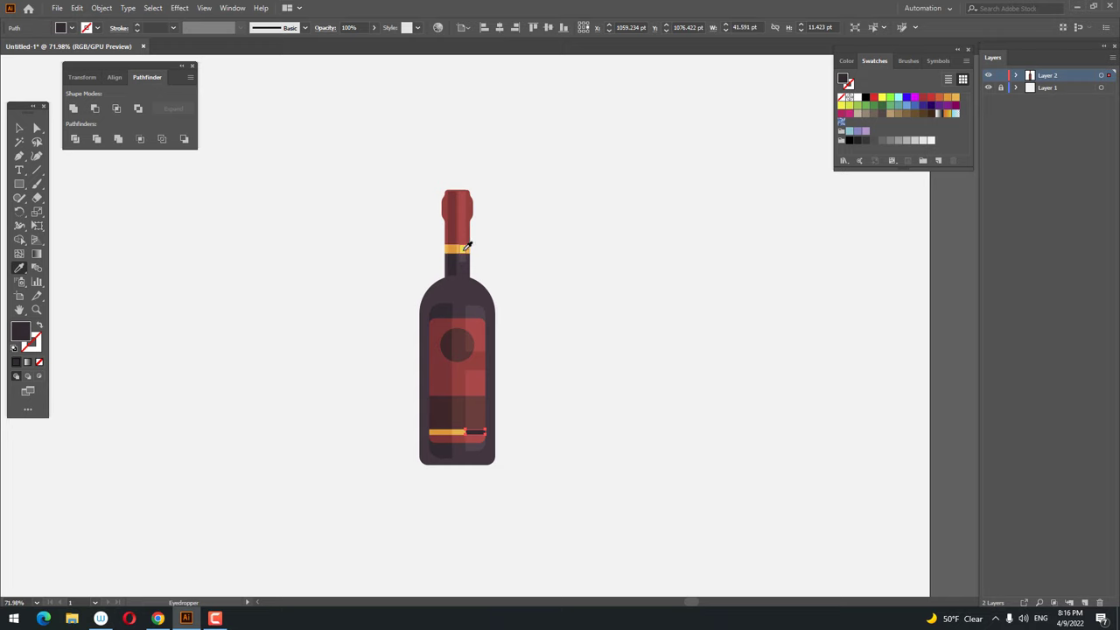
left_click(467, 247)
Step: Pan and zoom to frame the bottle, and clear the selection
key("z")
mouse_move(466, 247)
left_mouse_down()
mouse_move(457, 344)
mouse_move(403, 312)
left_mouse_up()
double_click(19, 128)
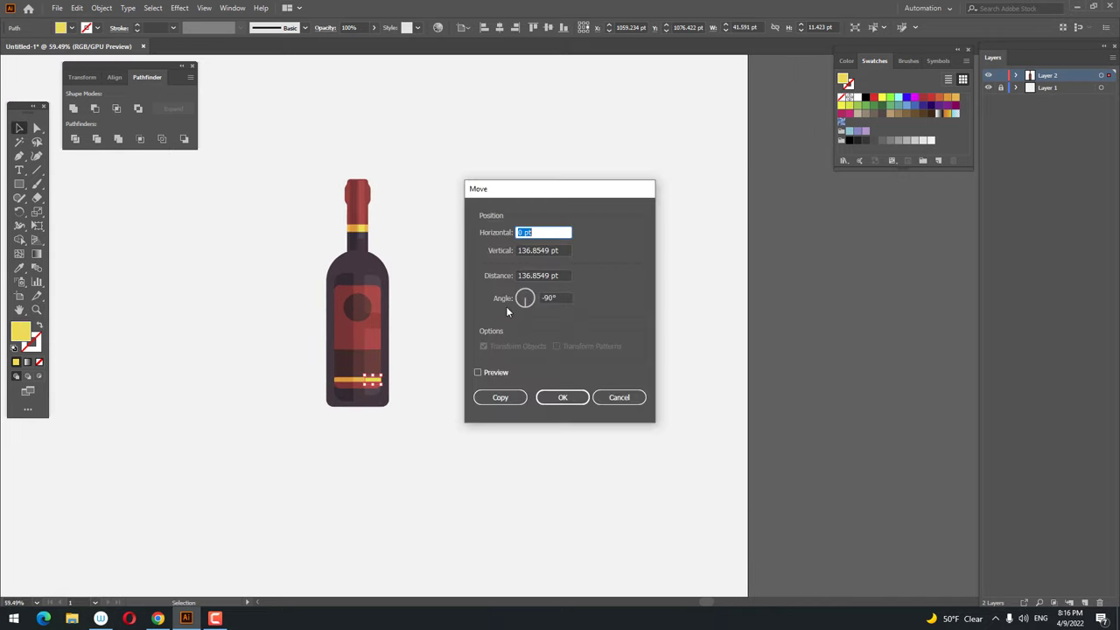
left_click(622, 400)
left_click_drag(502, 339, 583, 386)
key("z")
left_click_drag(487, 367, 298, 298)
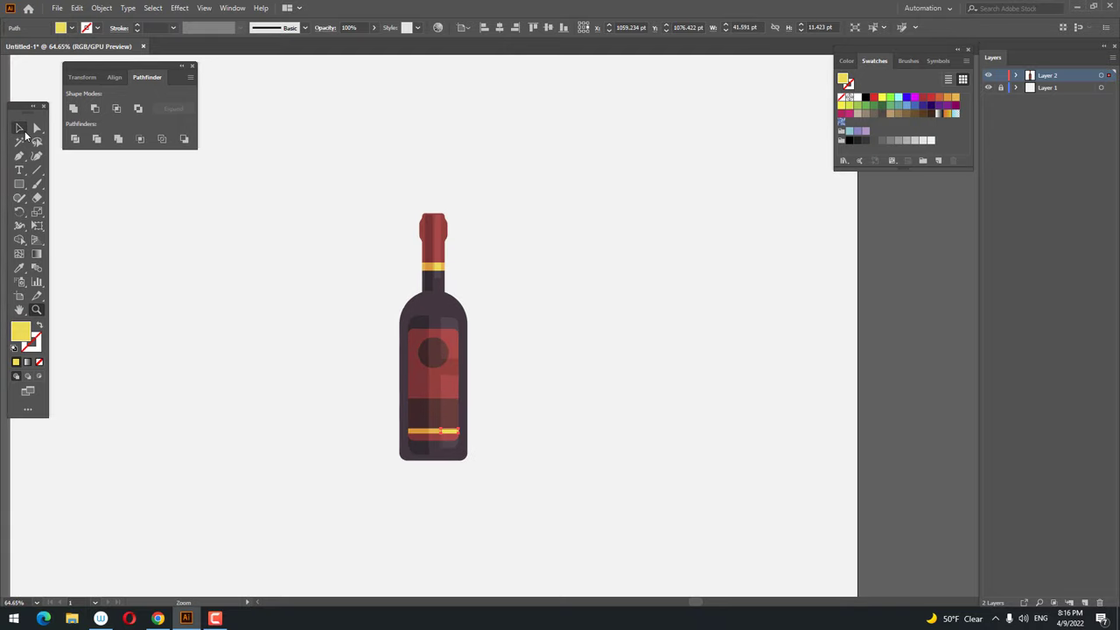
key("ctrl+shift+a")
left_click_drag(461, 302, 525, 302)
Step: Draw a circle on the bottle's upper-right shoulder and fill it white
left_click(19, 184)
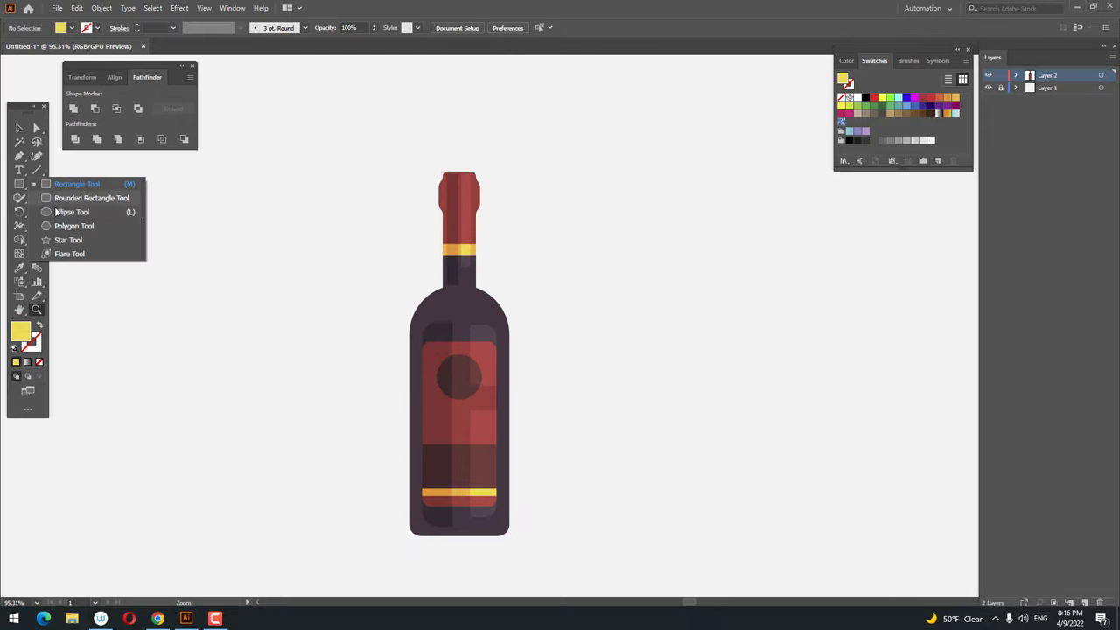
left_click(56, 211)
left_click_drag(455, 298, 493, 334)
left_click(19, 268)
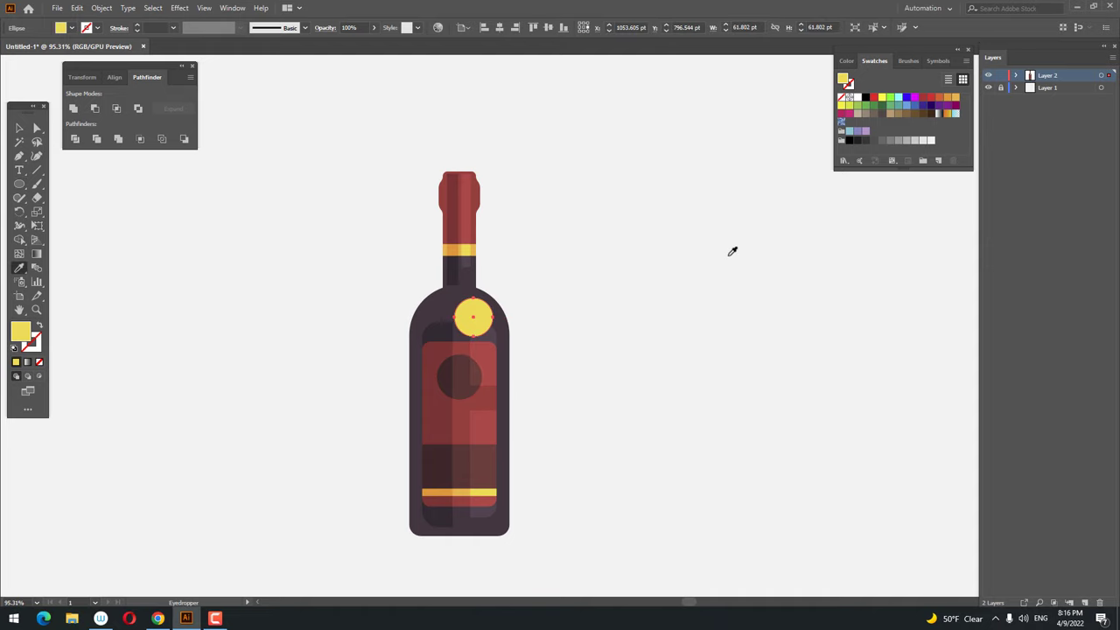
left_click(732, 251)
key("z")
left_click_drag(631, 259, 560, 274)
Step: Shrink the white circle slightly and set its opacity to 28%
left_click(24, 129)
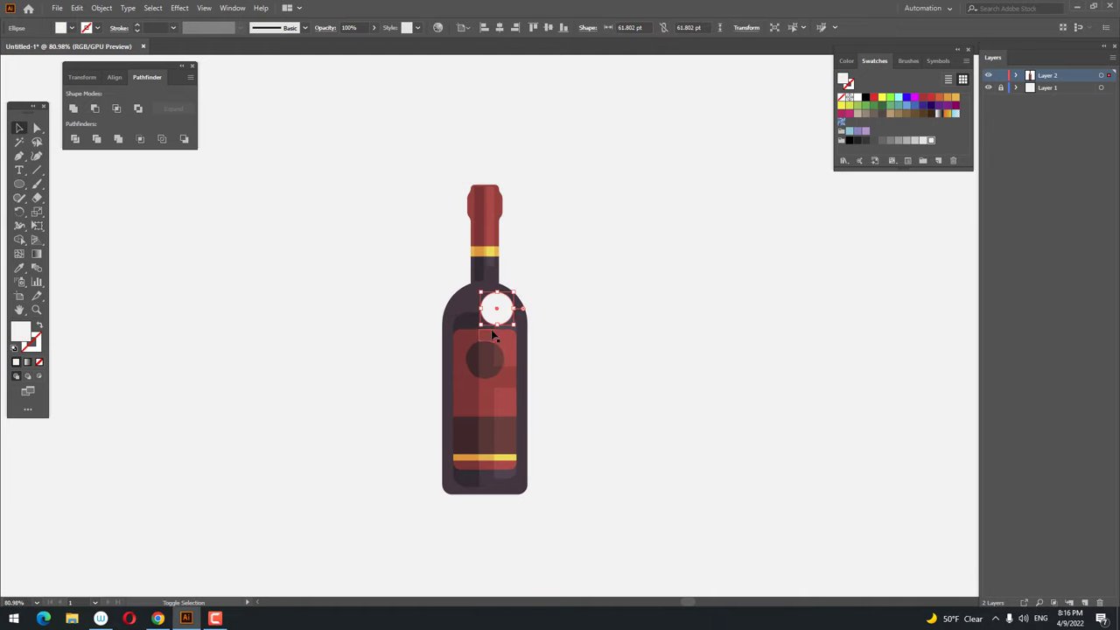
left_click_drag(491, 315, 495, 313)
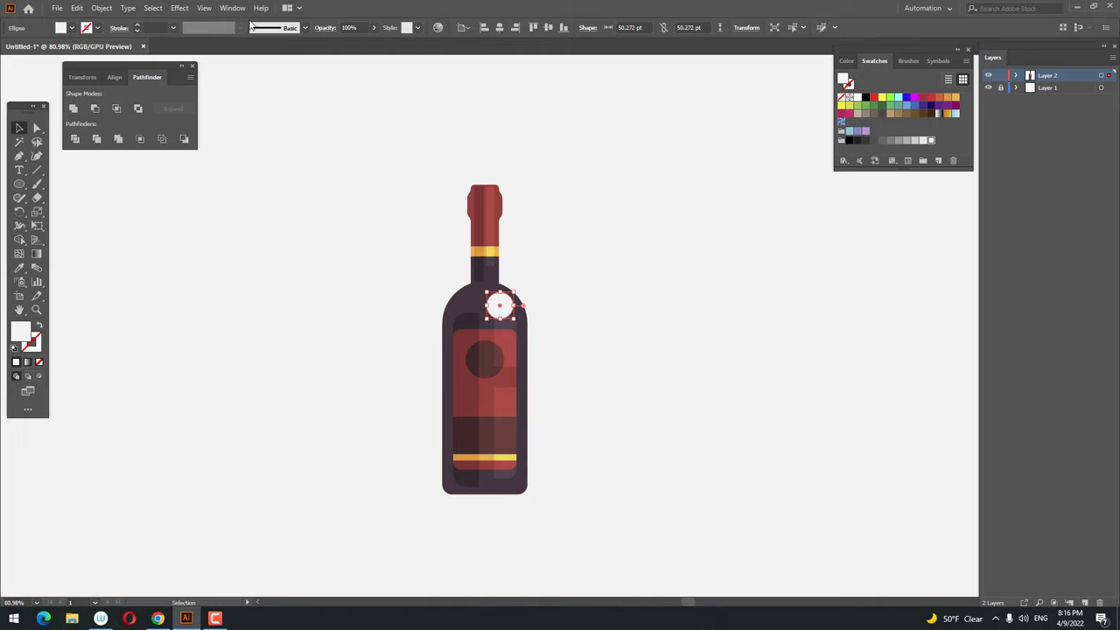
left_click(373, 27)
left_click_drag(376, 44, 340, 44)
left_click(644, 244)
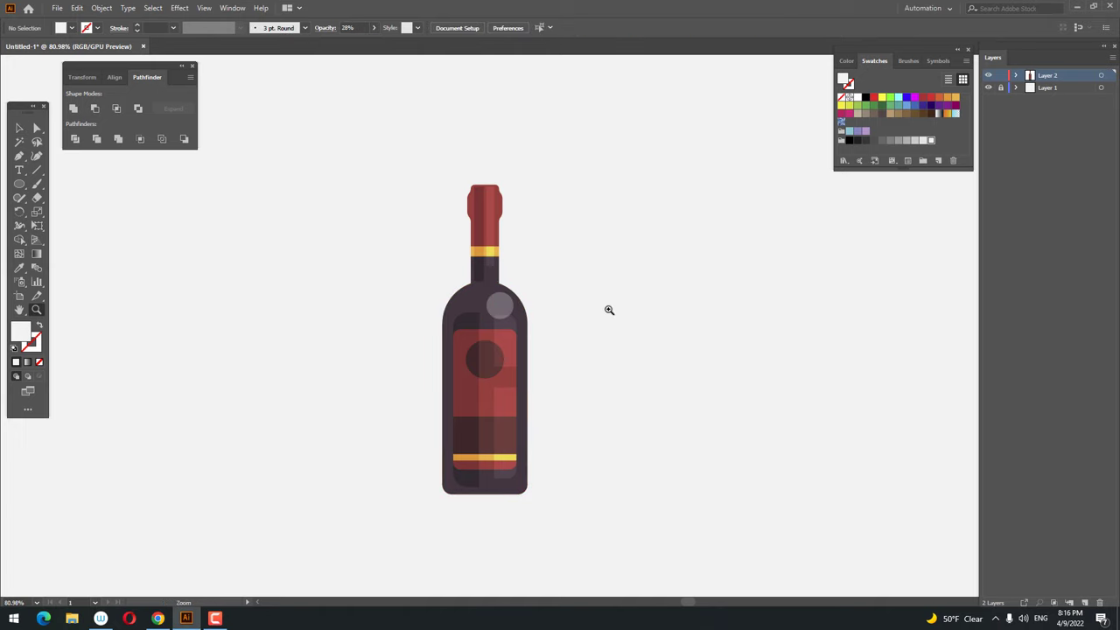
Step: Nudge the translucent circle slightly to the right
key("z")
mouse_move(607, 310)
left_mouse_down()
mouse_move(598, 279)
mouse_move(498, 260)
mouse_move(510, 270)
left_mouse_up()
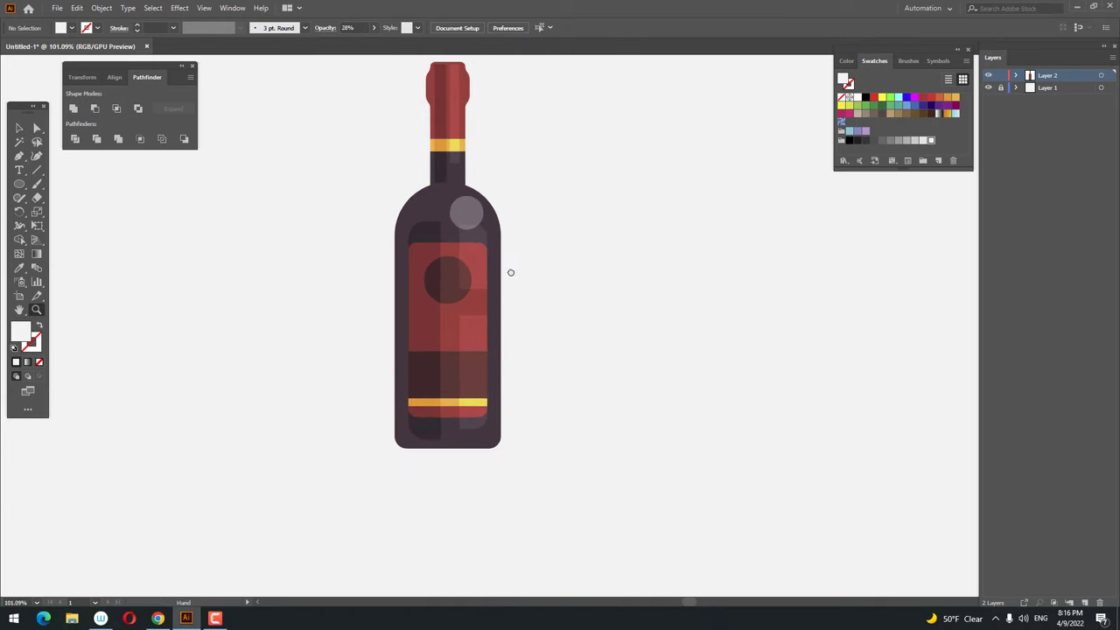
left_click(19, 128)
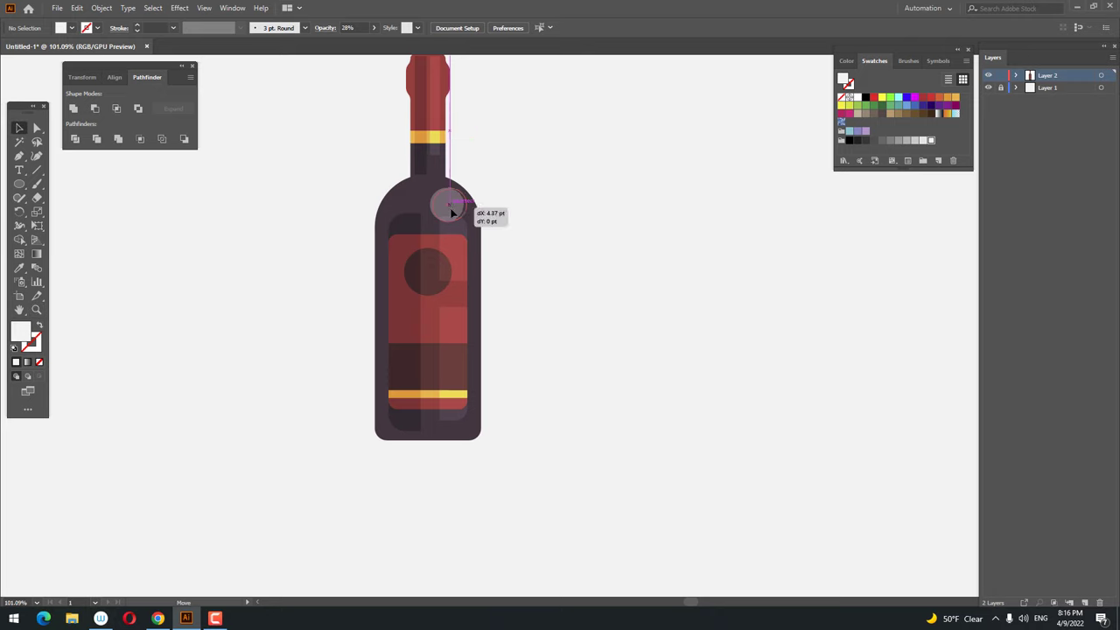
left_click_drag(446, 207, 450, 207)
left_click(572, 250)
left_click_drag(631, 203, 609, 203)
Step: Lower the circle's opacity to 20%
left_click(430, 207)
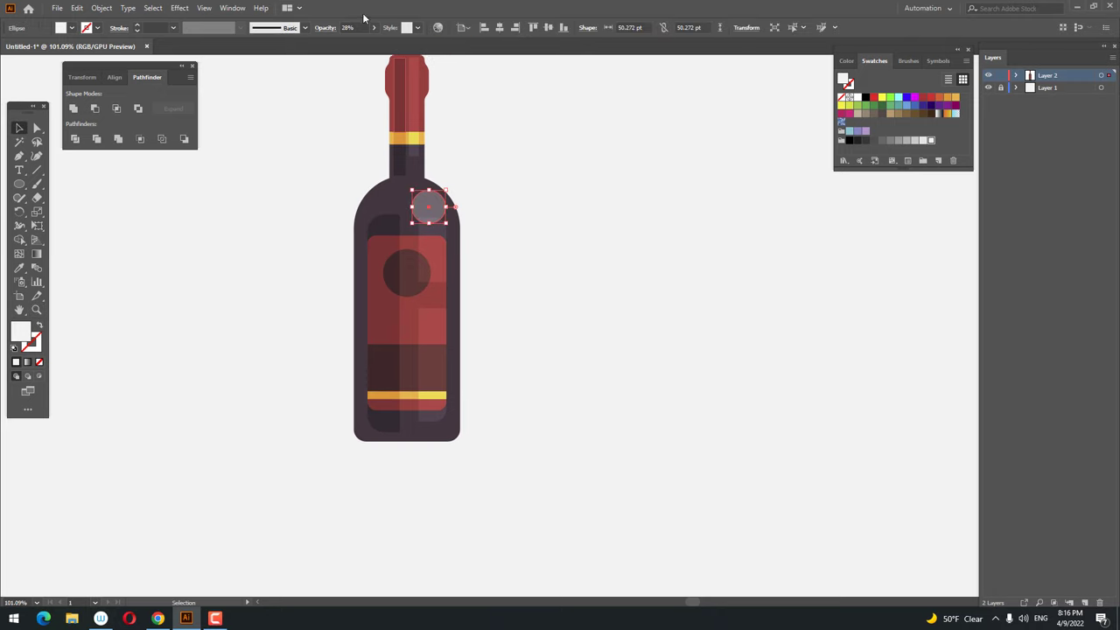
left_click(375, 28)
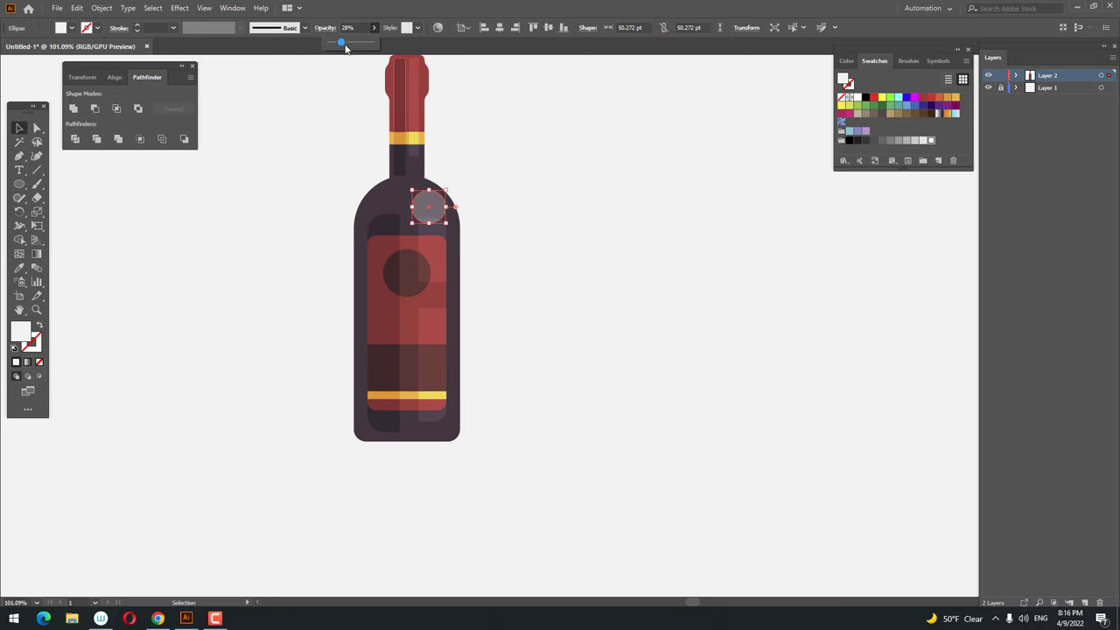
left_click(543, 237)
key("z")
left_click(580, 253, "alt")
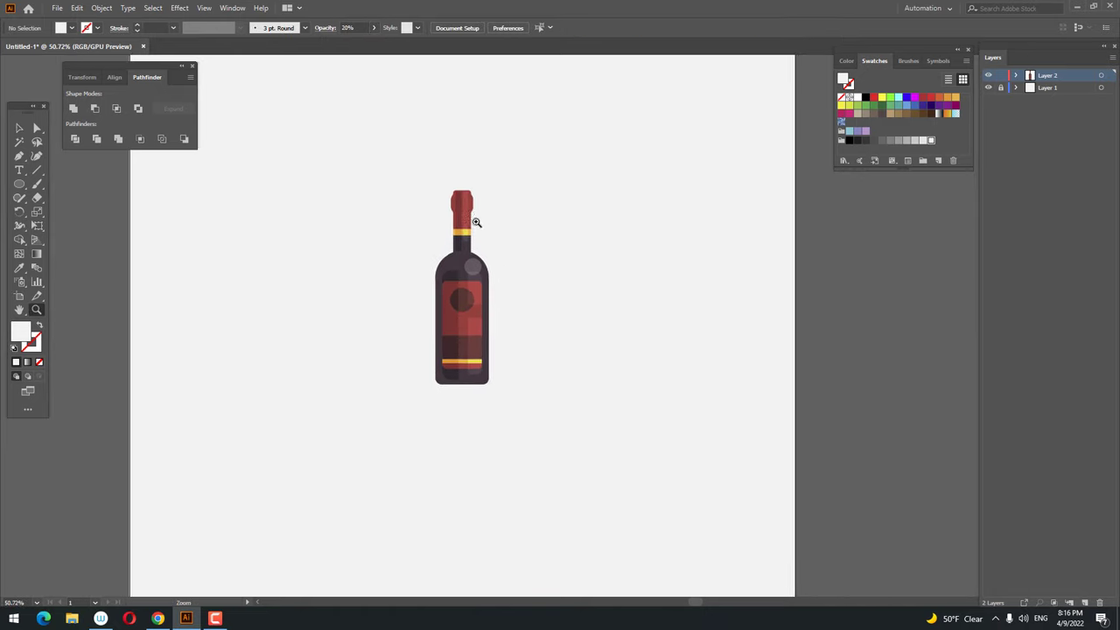
mouse_move(475, 220)
left_mouse_down()
mouse_move(512, 248)
mouse_move(488, 178)
mouse_move(476, 225)
mouse_move(426, 221)
left_mouse_up()
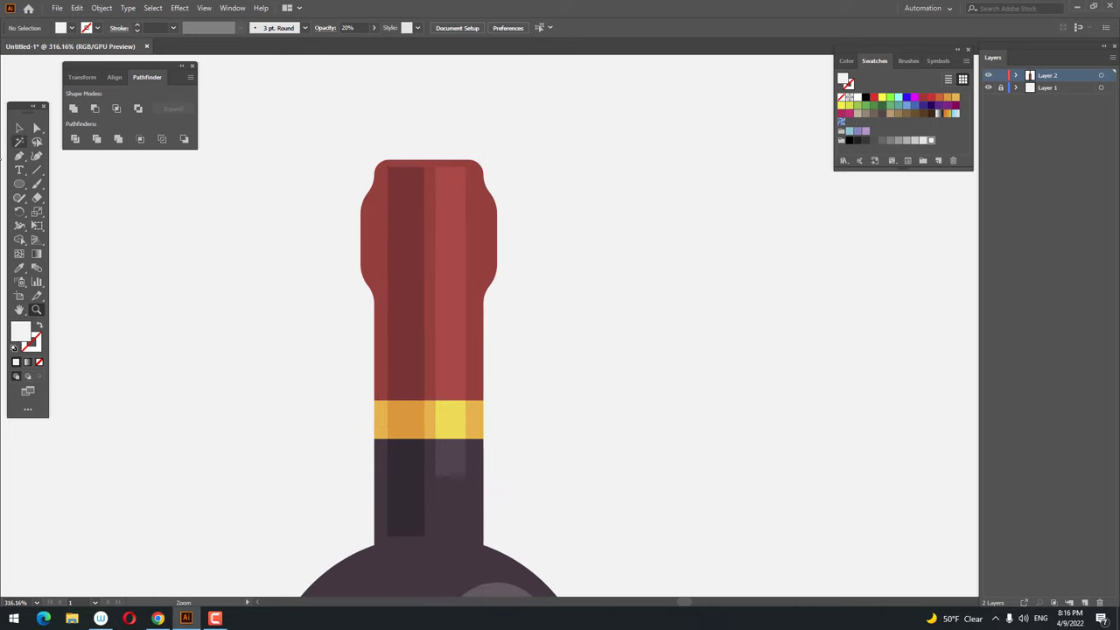
Step: Draw a thin rectangle across the bottle's red neck foil
left_click_drag(21, 183, 76, 187)
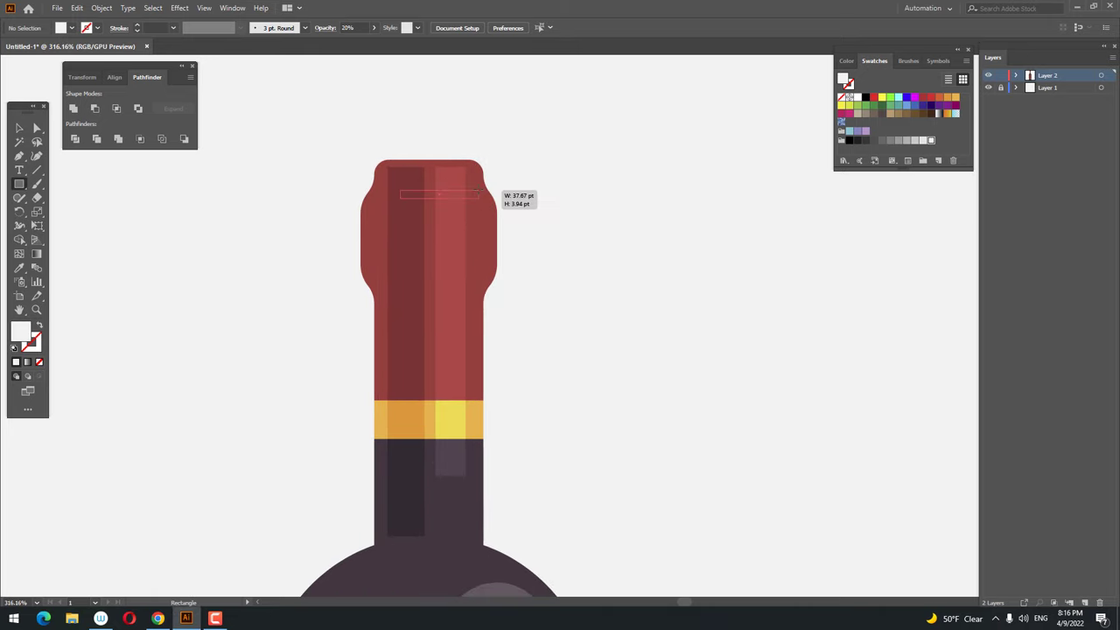
left_click_drag(399, 194, 503, 187)
key("z")
left_click(503, 195, "alt")
left_click(20, 269)
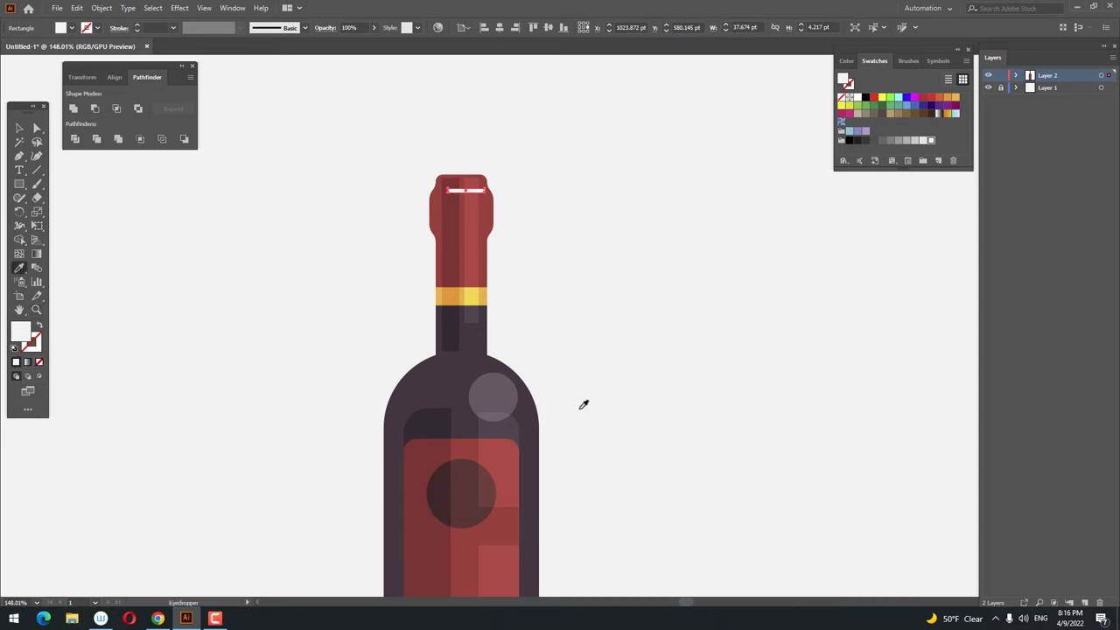
key("z")
left_click_drag(512, 331, 586, 313)
left_click(37, 127)
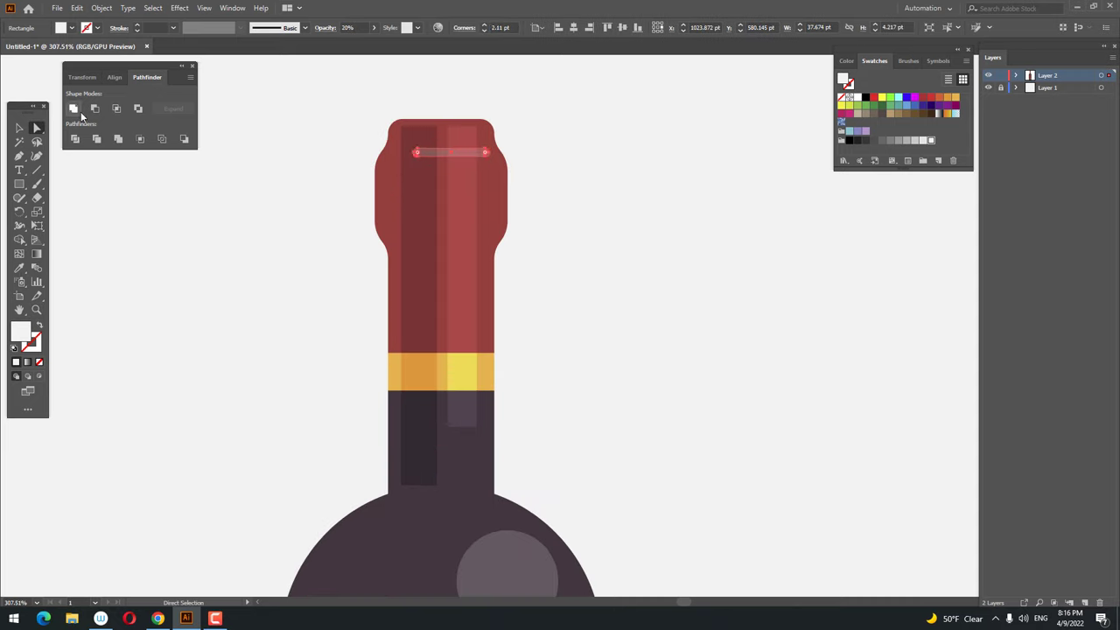
key("z")
left_click_drag(140, 205, 96, 204)
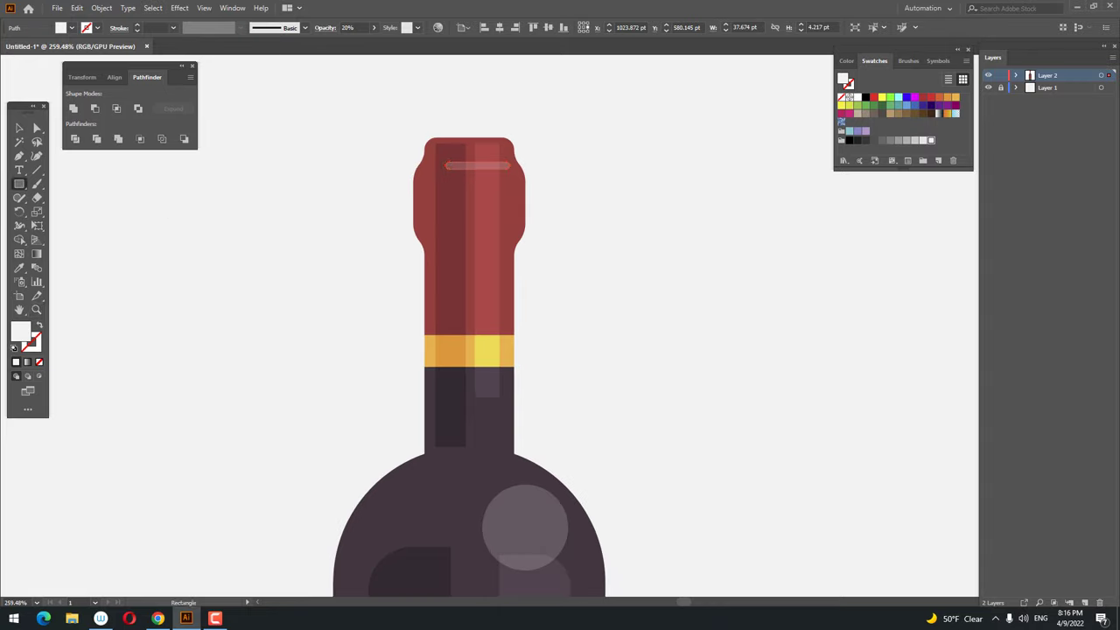
left_click_drag(425, 231, 501, 238)
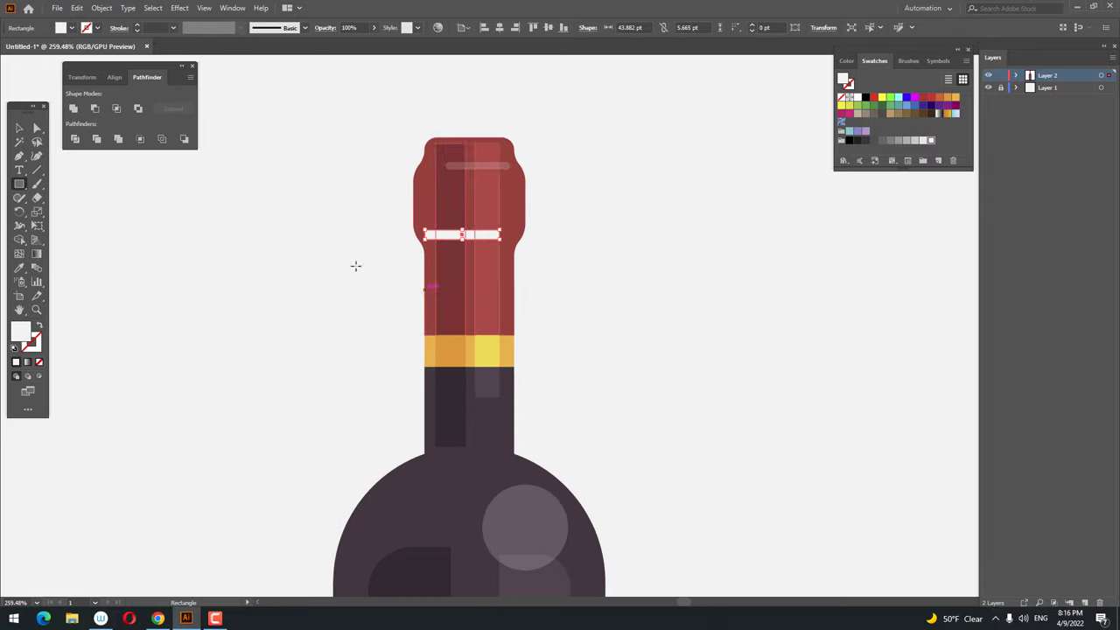
Step: Fill the thin bar black and lower its opacity to 17%
left_click(19, 267)
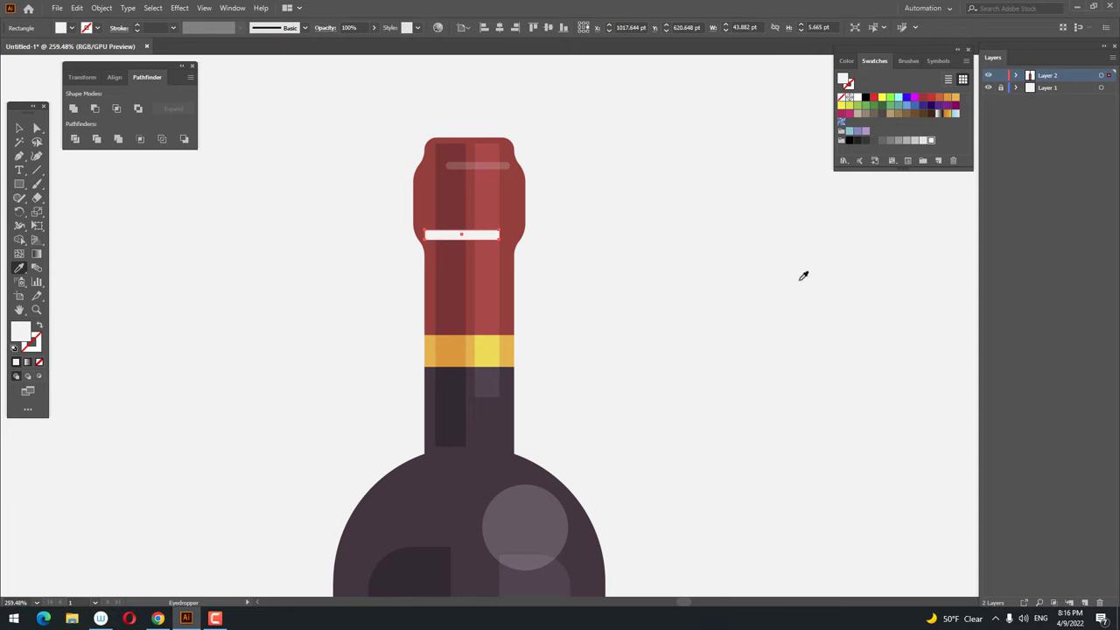
left_click(864, 140)
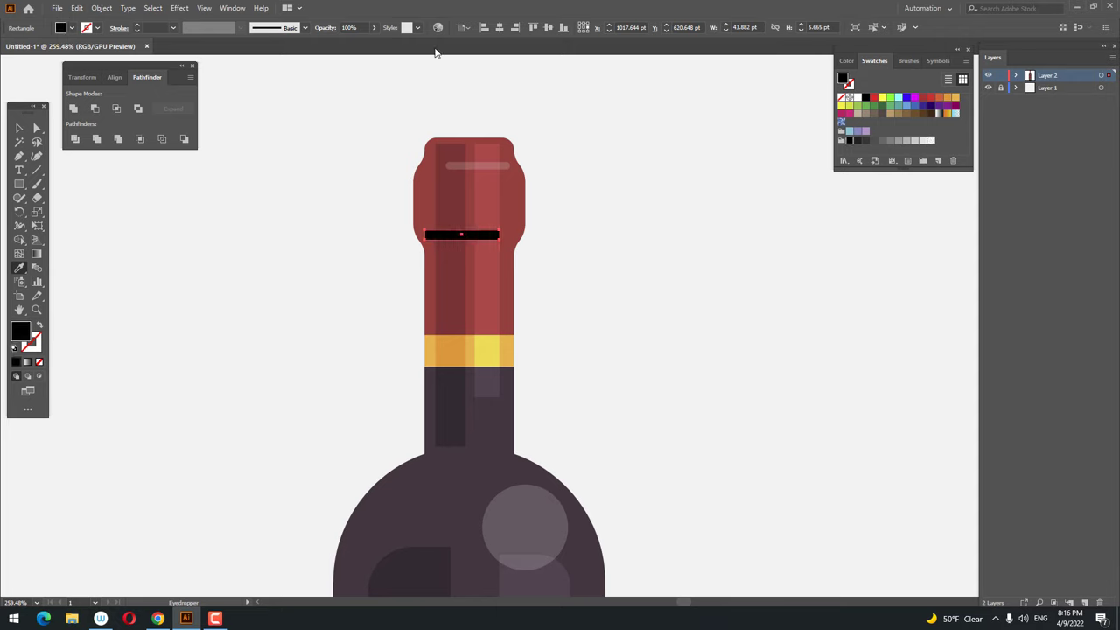
left_click(373, 28)
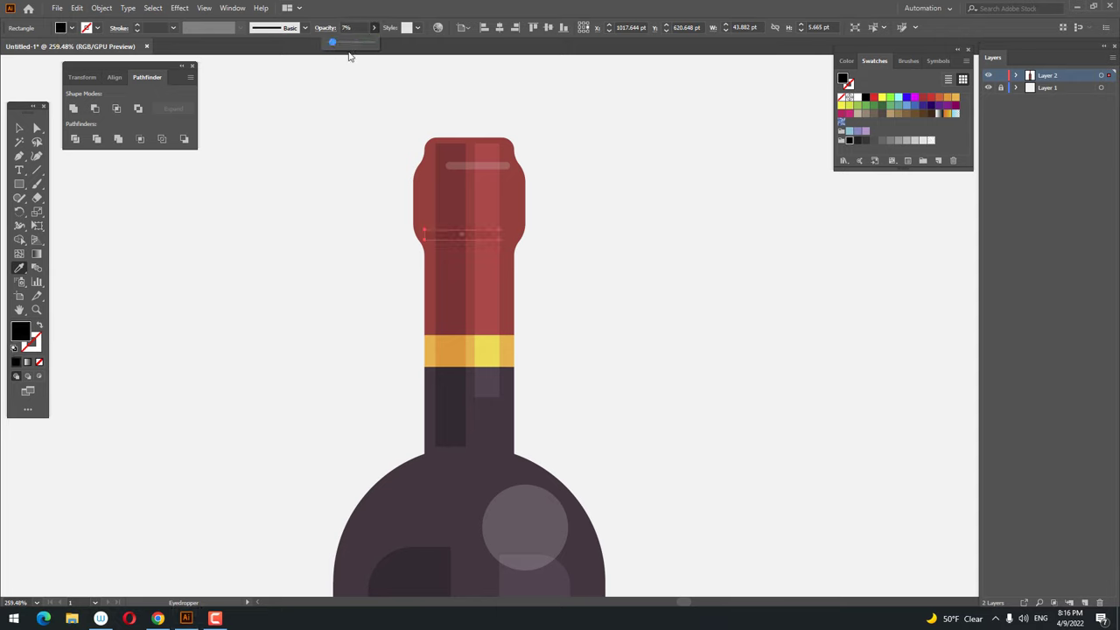
left_click(393, 180)
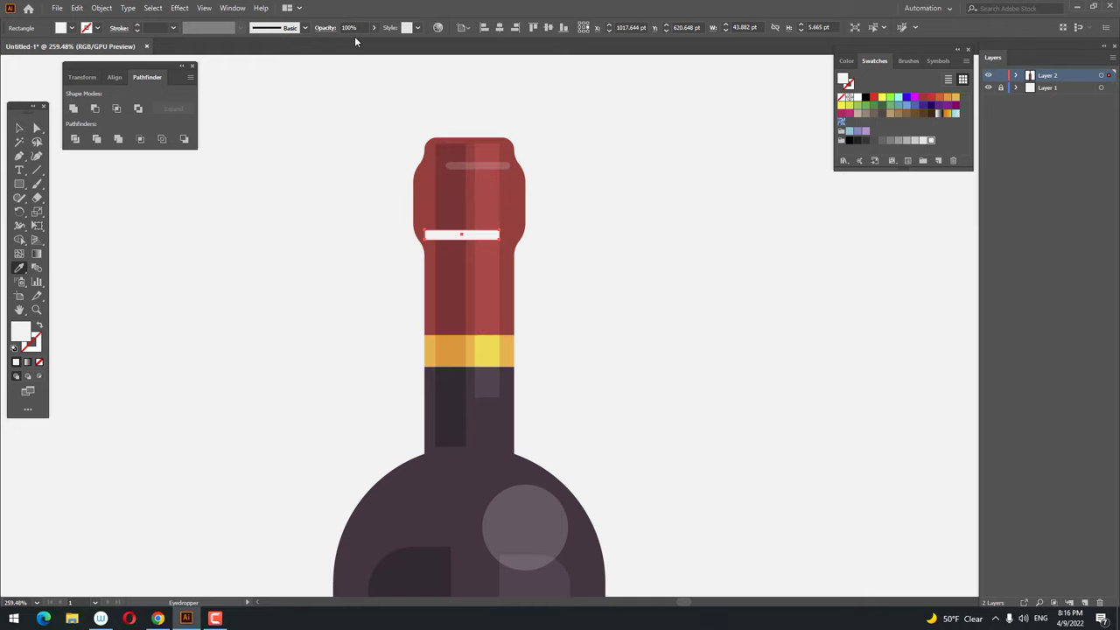
key("ctrl+z")
left_click(375, 27)
left_click_drag(377, 41, 336, 42)
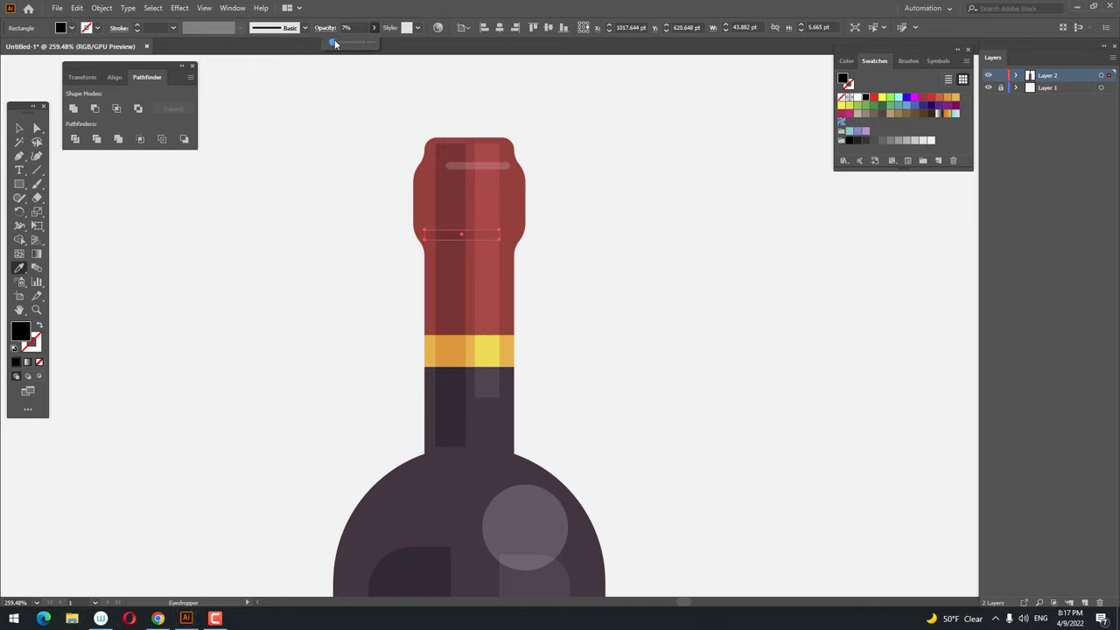
key("z")
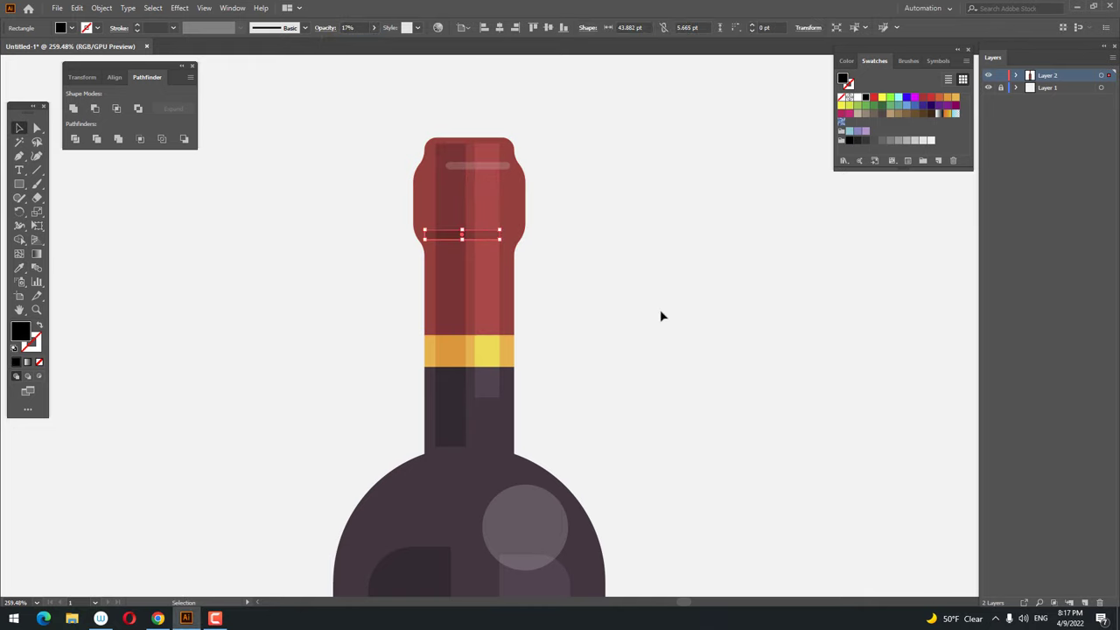
scroll(441, 281, "down", 5)
Step: Draw a large circle over the lower bottle and eyedropper the translucent highlight style onto it
left_click_drag(441, 281, 394, 311)
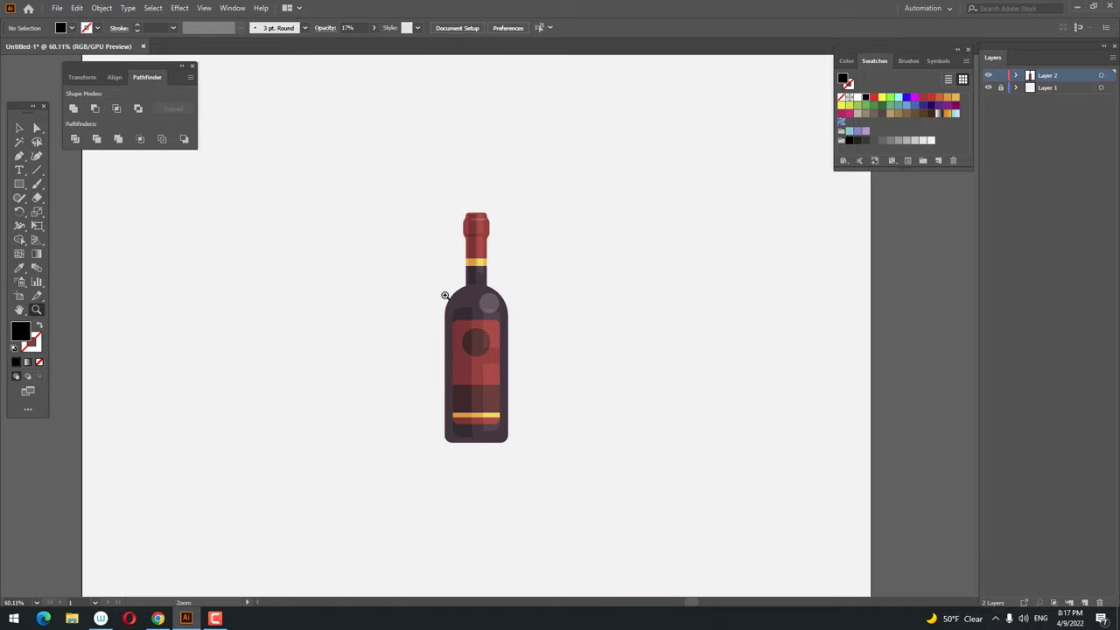
scroll(394, 311, "up", 2)
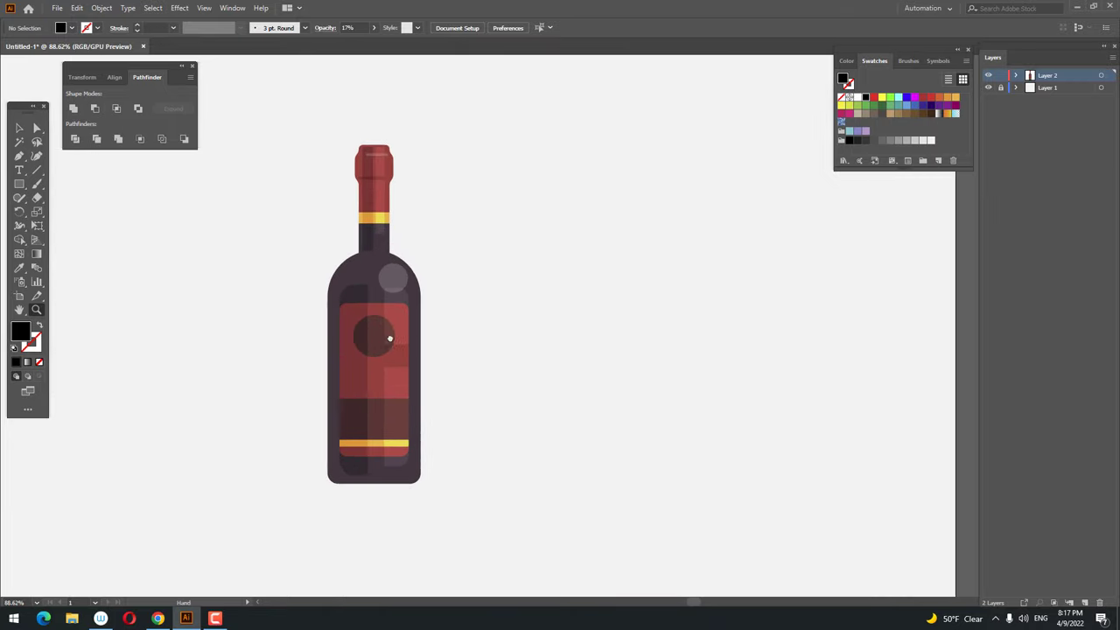
left_click(19, 128)
left_click_drag(275, 111, 542, 412)
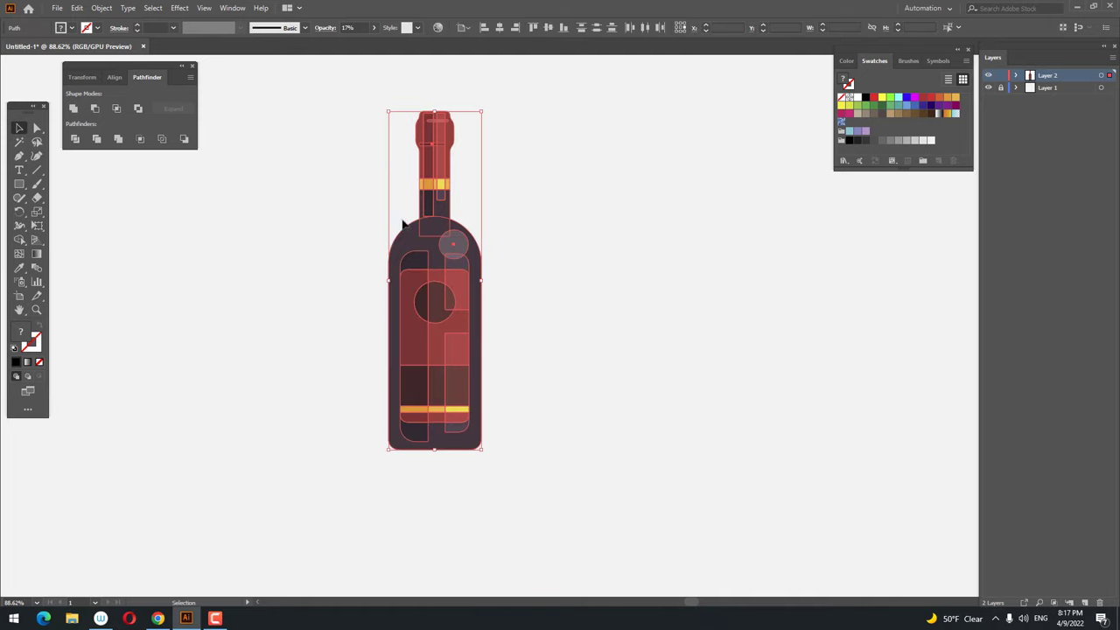
left_click(591, 426)
right_click(20, 184)
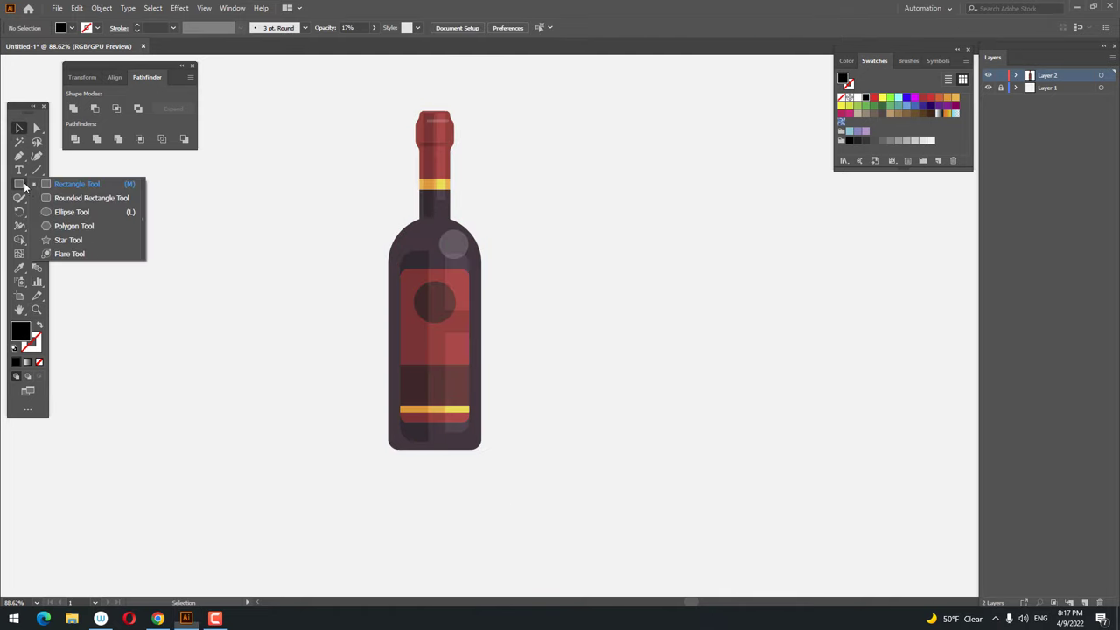
left_click(72, 212)
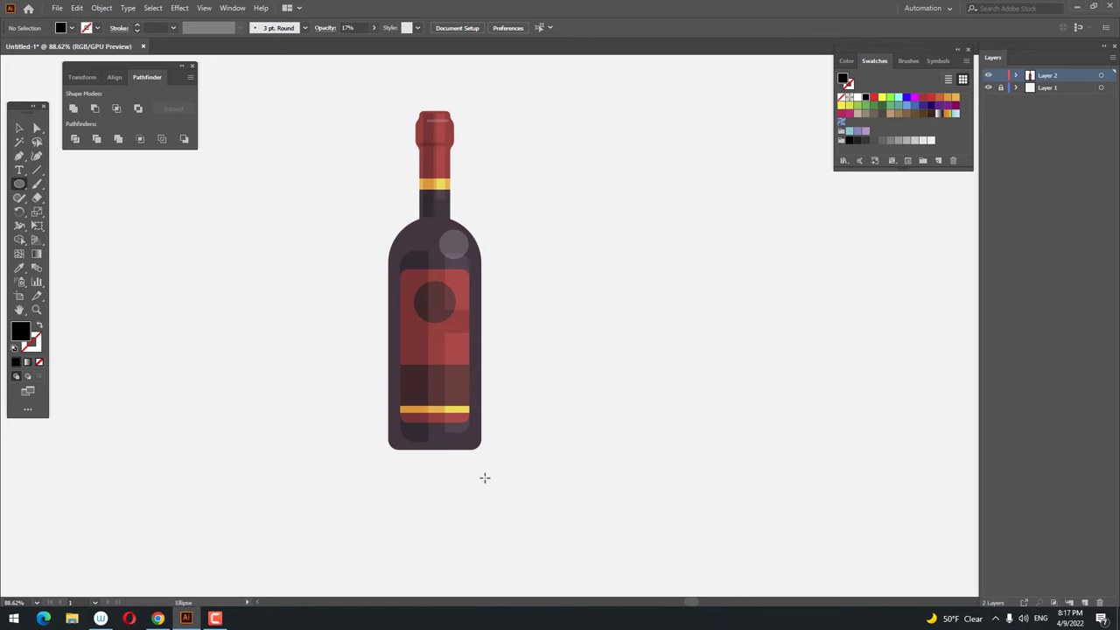
left_click_drag(290, 283, 496, 488)
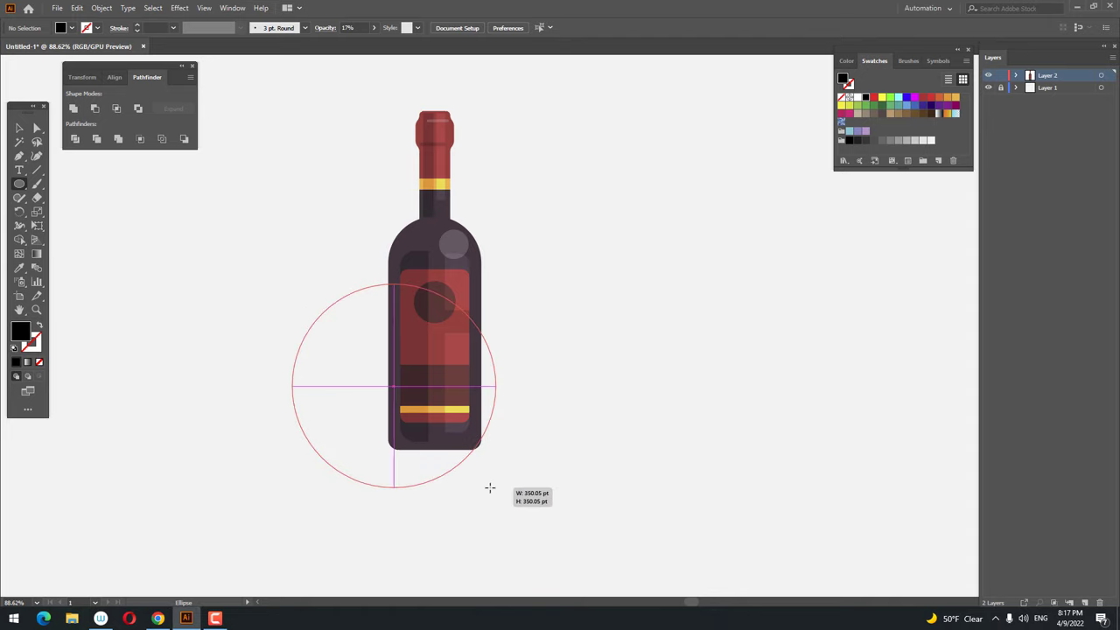
left_click(17, 269)
left_click(444, 137)
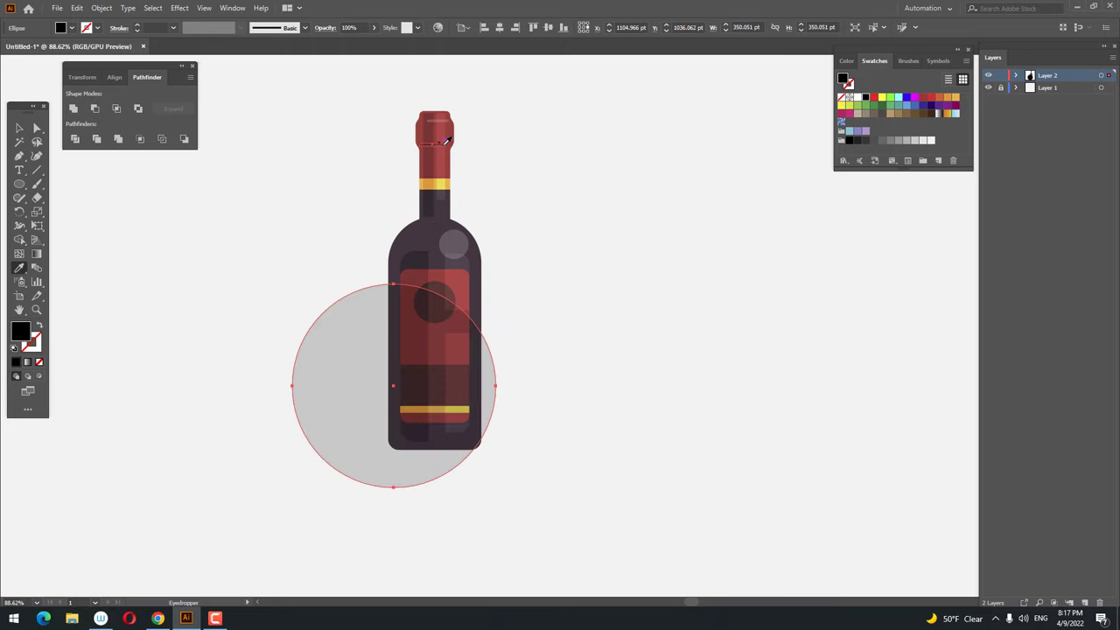
Step: Copy the circle, Paste in Front, and offset the copy up and to the right
key("z")
left_click_drag(592, 313, 630, 332)
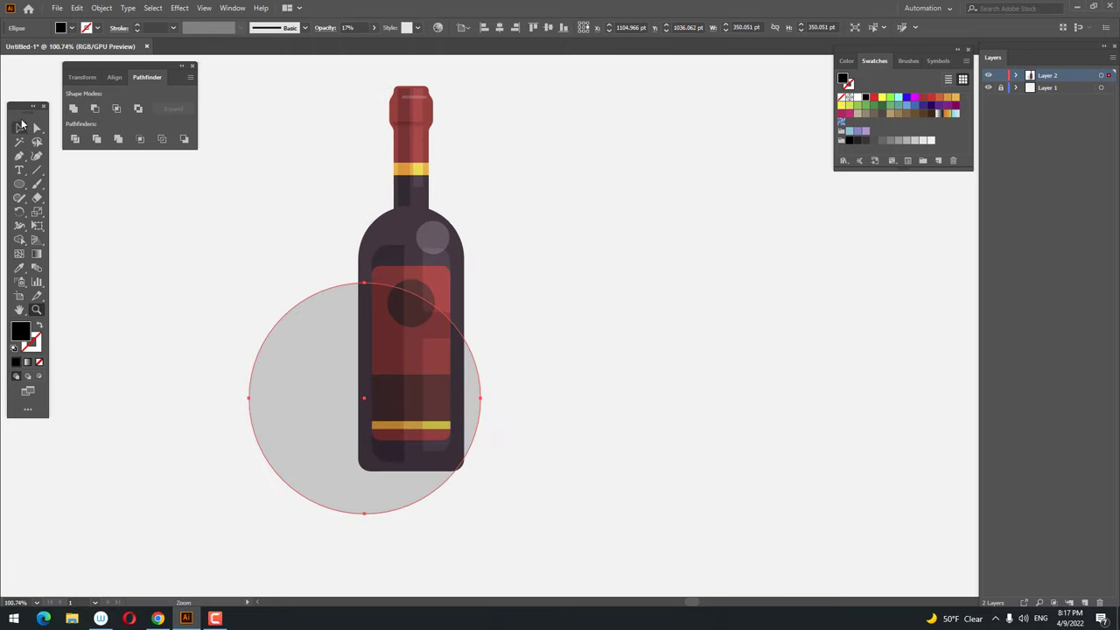
left_click(20, 127)
left_click(77, 7)
left_click(104, 64)
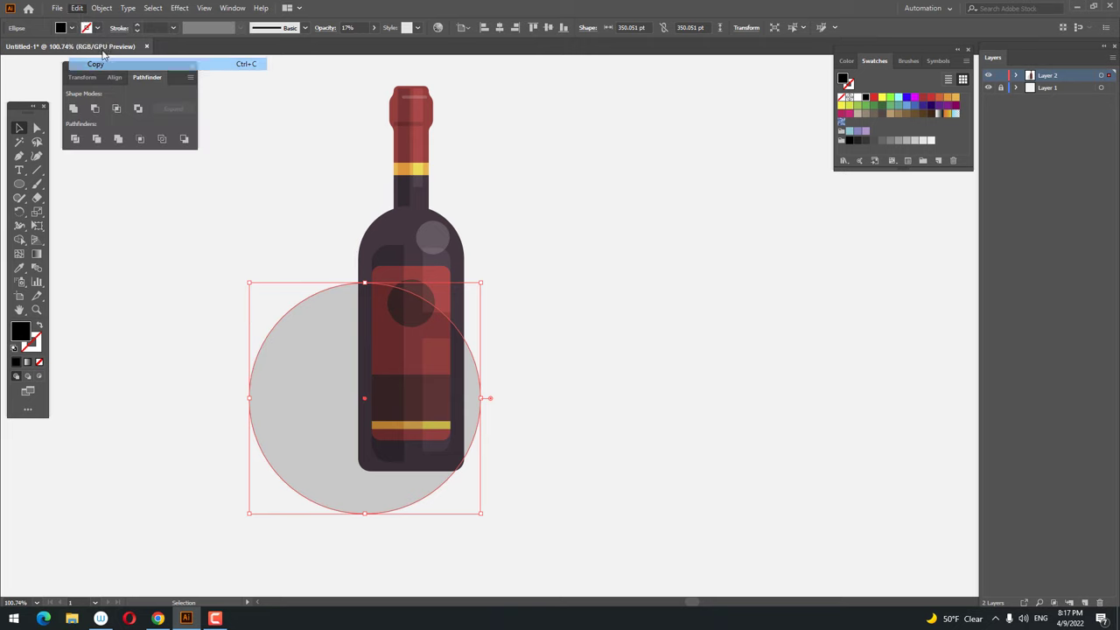
left_click(77, 8)
left_click(142, 90)
mouse_move(396, 418)
left_mouse_down()
mouse_move(519, 296)
mouse_move(505, 292)
left_mouse_up()
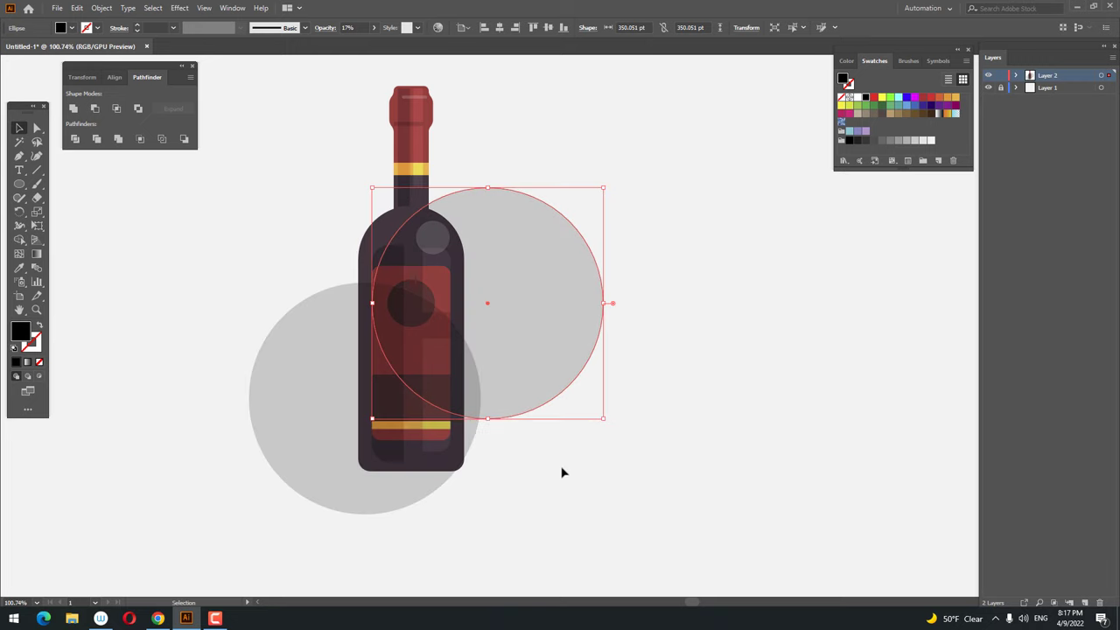
Step: Divide the two circles and delete the lens and upper-right pieces, leaving a crescent
left_click(398, 500, "shift")
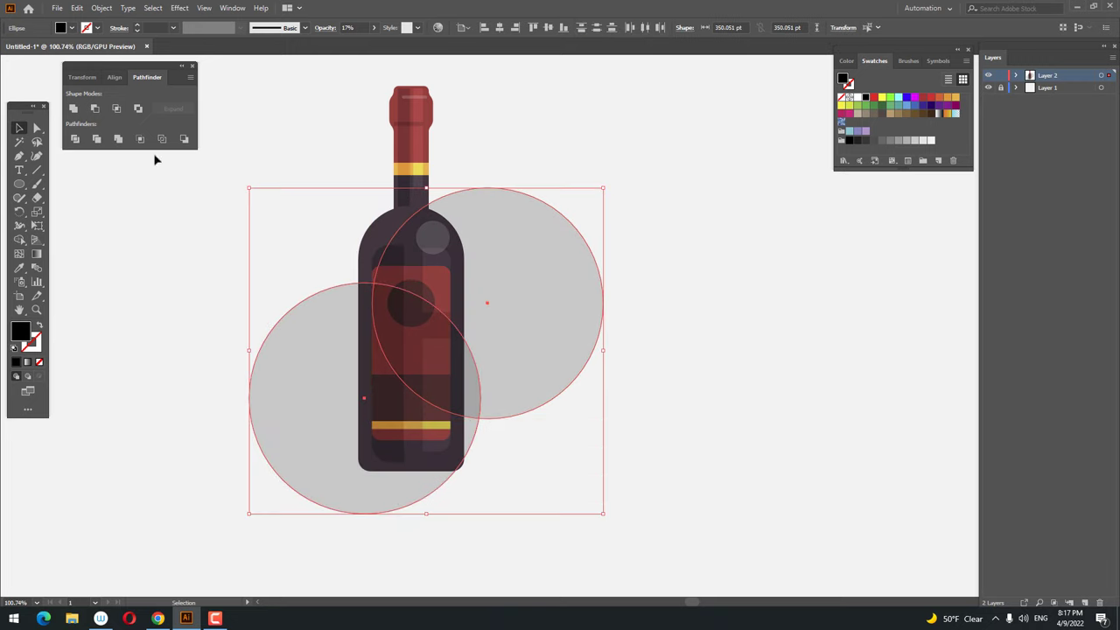
left_click(77, 139)
right_click(497, 362)
left_click(563, 460)
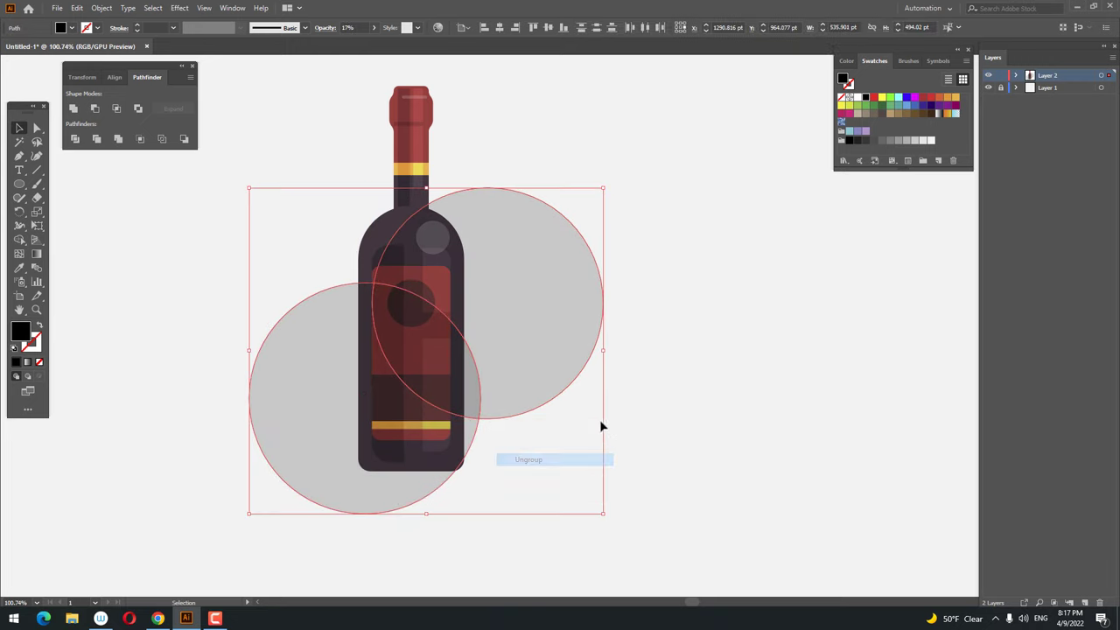
left_click(468, 368)
left_click(501, 302, "shift")
key("Delete")
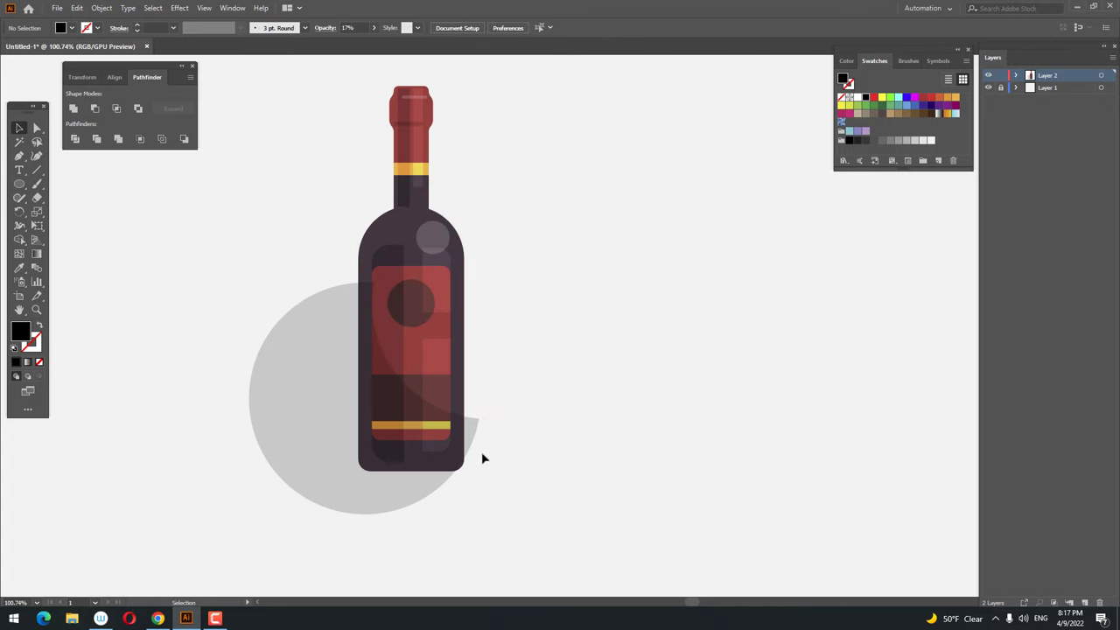
left_click_drag(473, 440, 482, 445)
left_click(542, 490)
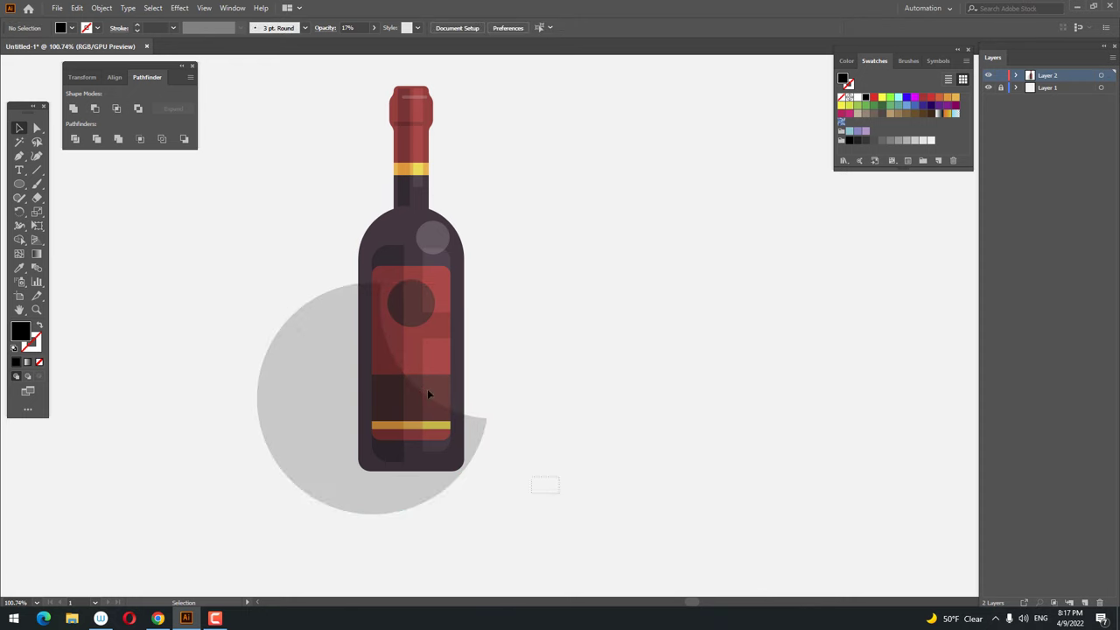
Step: Divide the crescent with the bottle and delete the part outside the bottle
left_click_drag(555, 487, 231, 80)
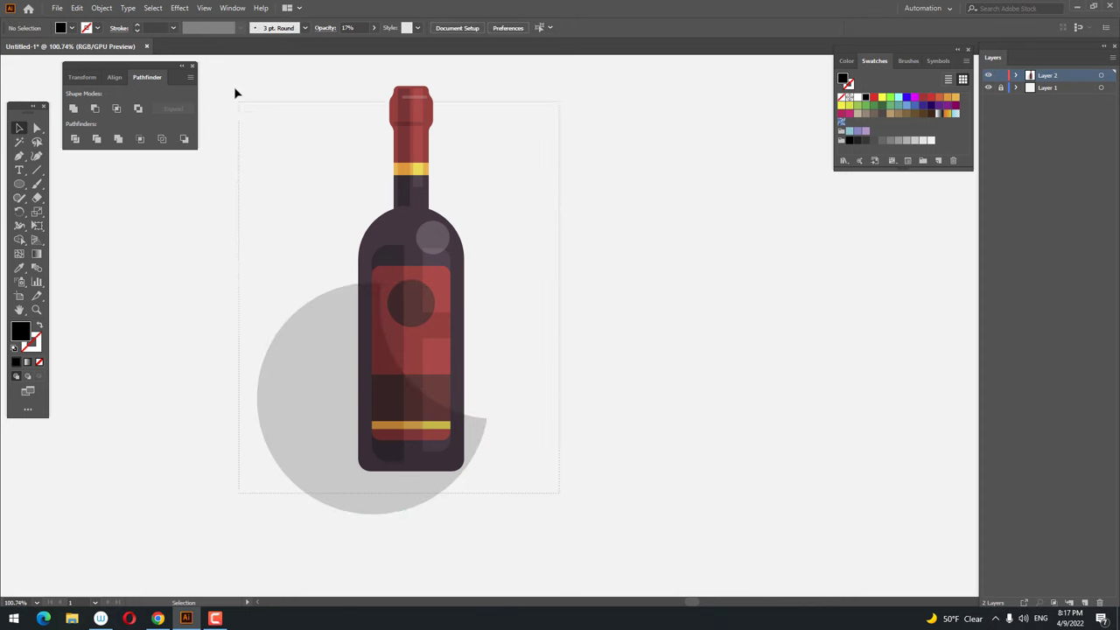
left_click(77, 140)
right_click(483, 446)
left_click(490, 328)
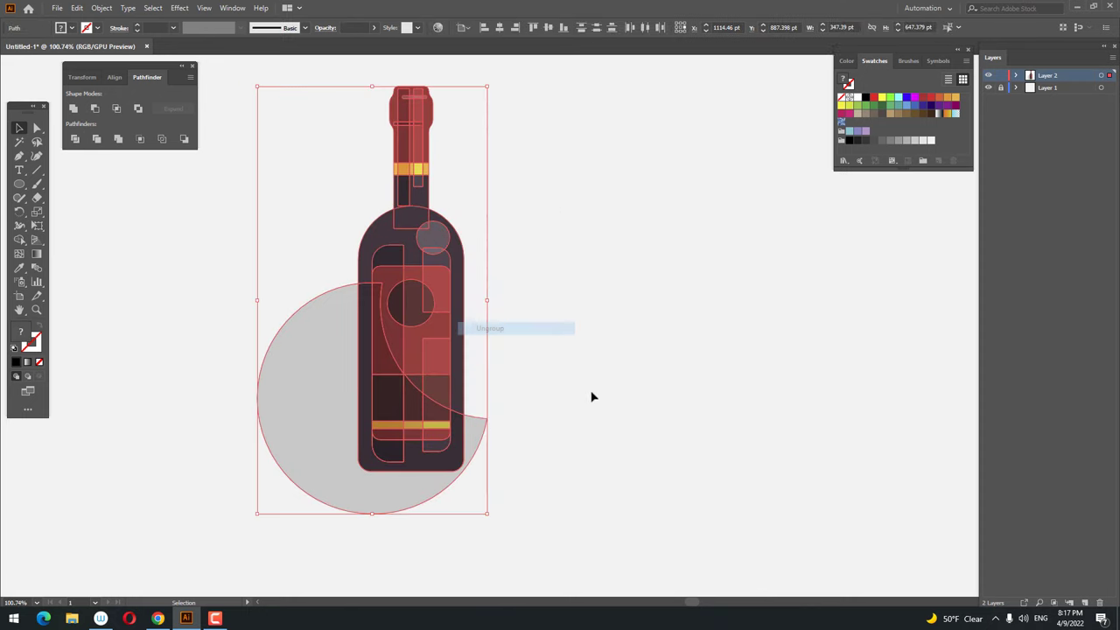
left_click(507, 435)
left_click(487, 430)
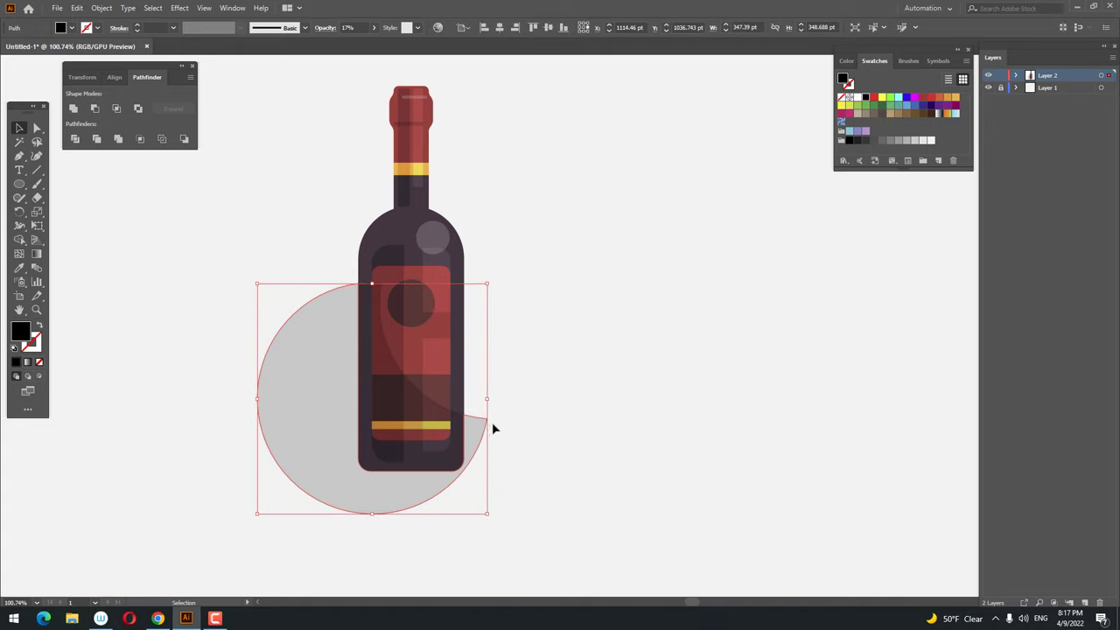
key("Delete")
Step: Group all the bottle pieces together
left_click_drag(576, 394, 670, 385)
scroll(692, 384, "down", 2)
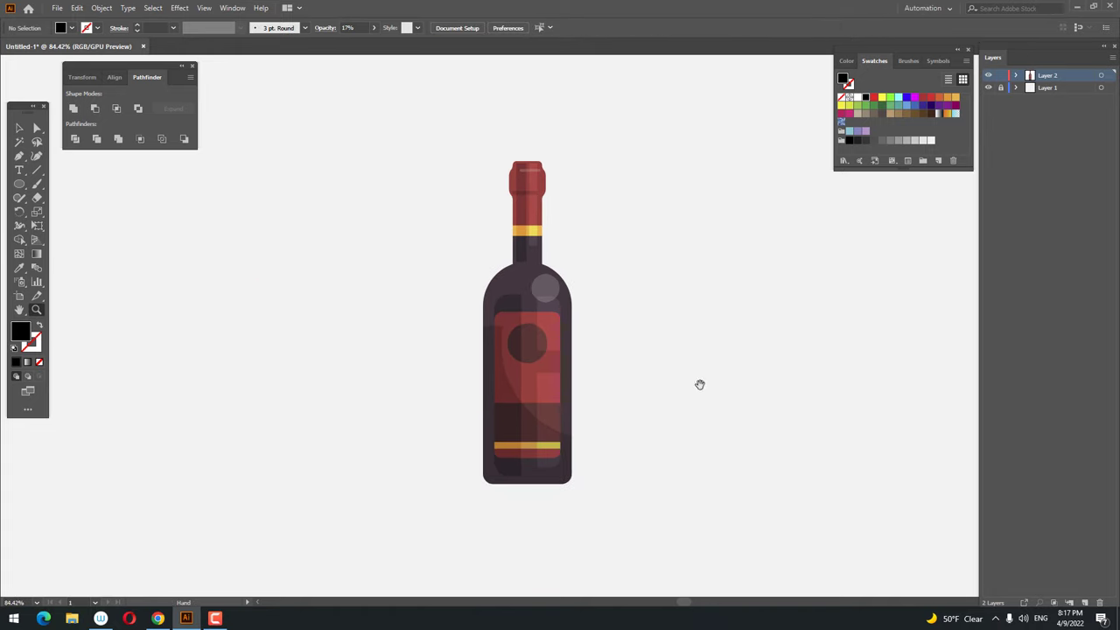
left_click(20, 128)
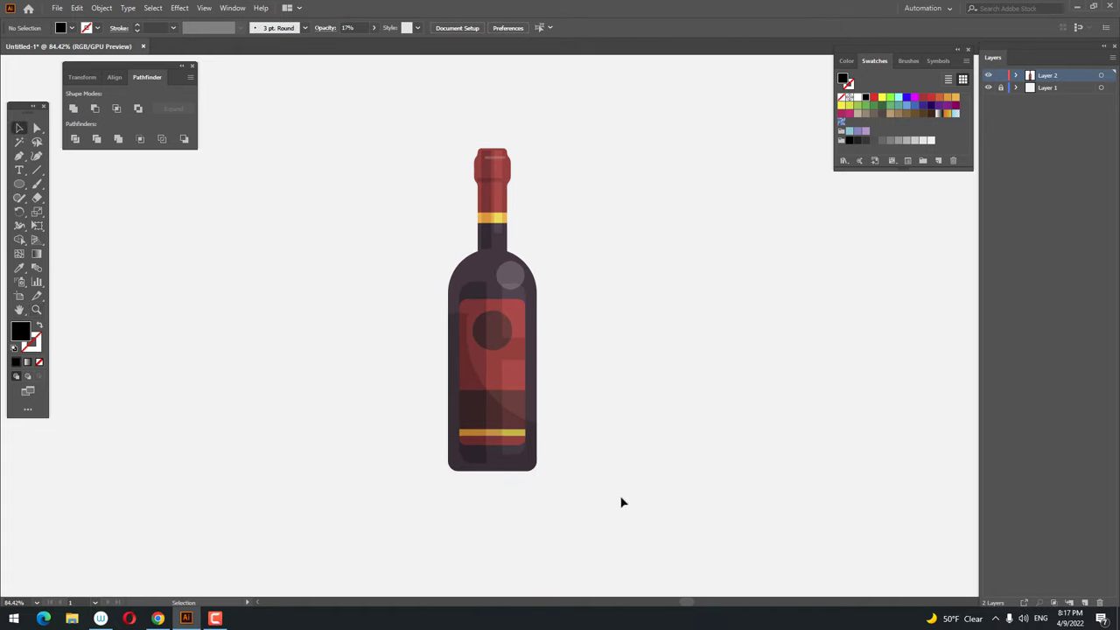
left_click(500, 275)
right_click(503, 273)
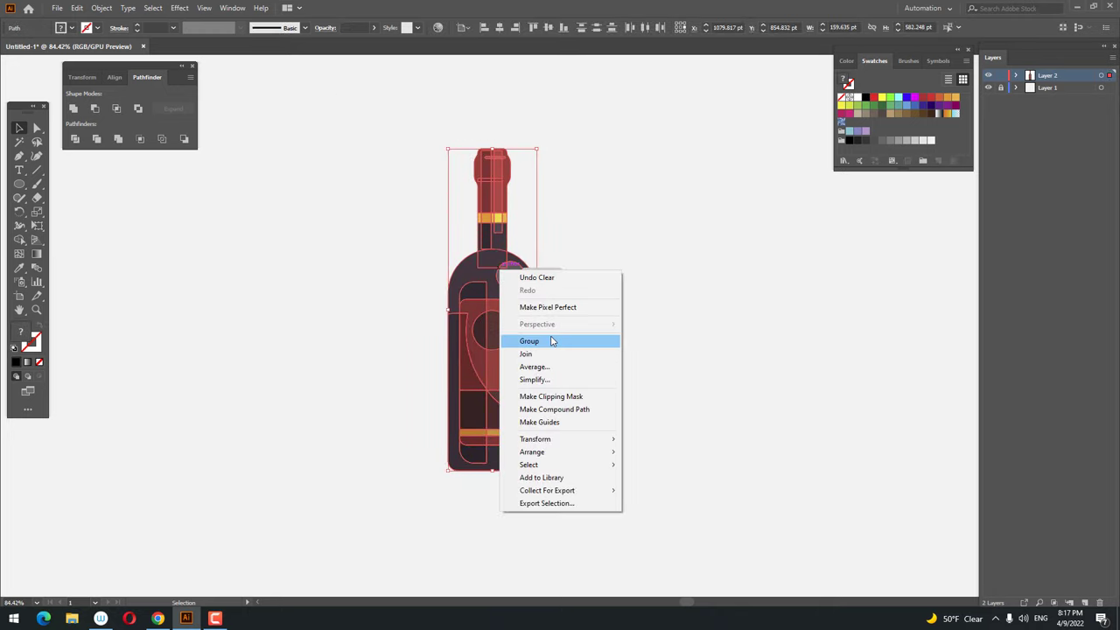
left_click(551, 342)
scroll(473, 338, "up", 2)
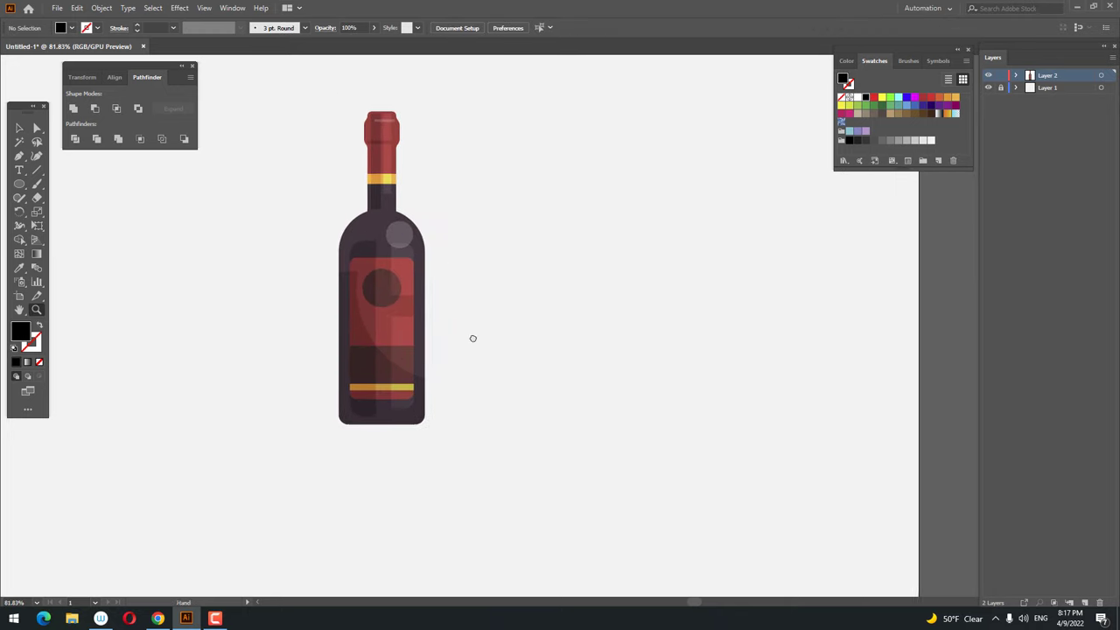
left_click_drag(514, 339, 528, 365)
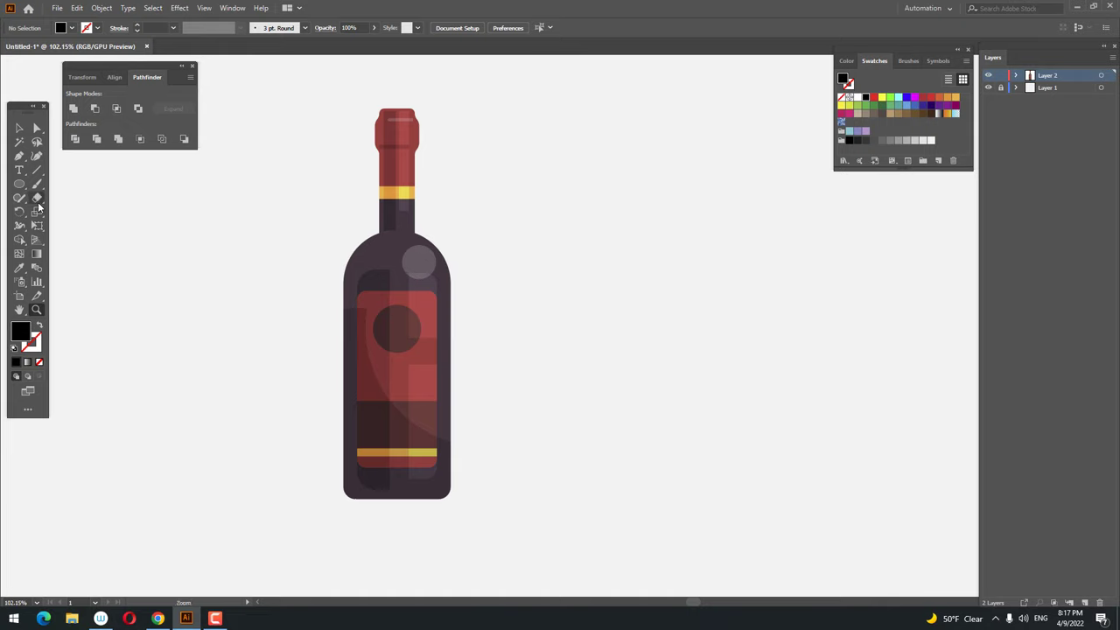
Step: Draw a rectangle right of the bottle and round its two bottom corners
left_click_drag(17, 184, 70, 185)
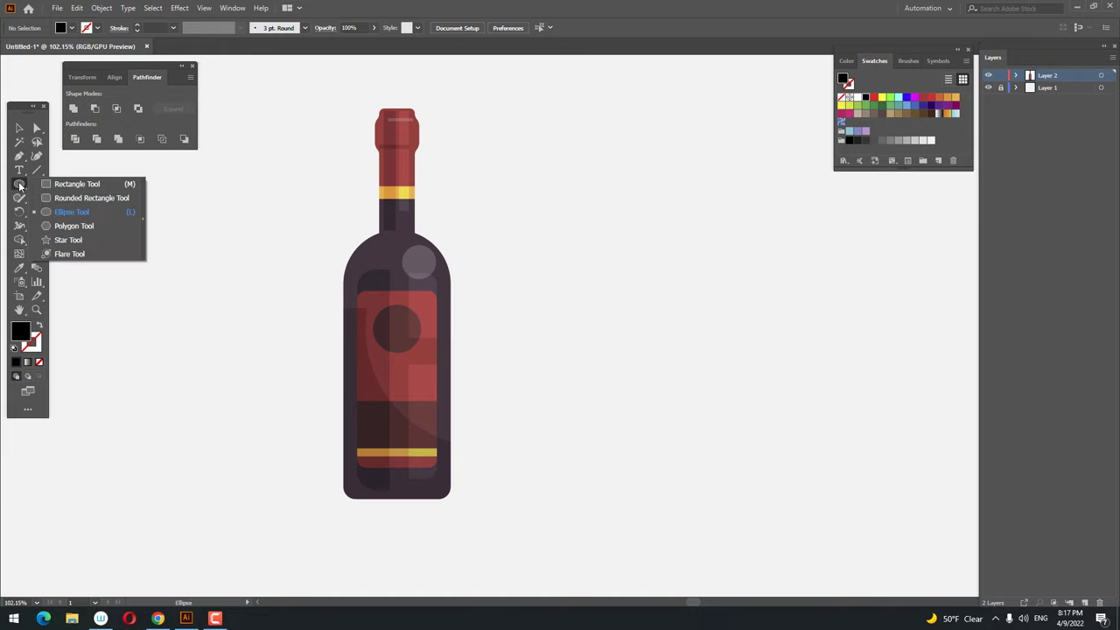
left_click_drag(499, 313, 583, 406)
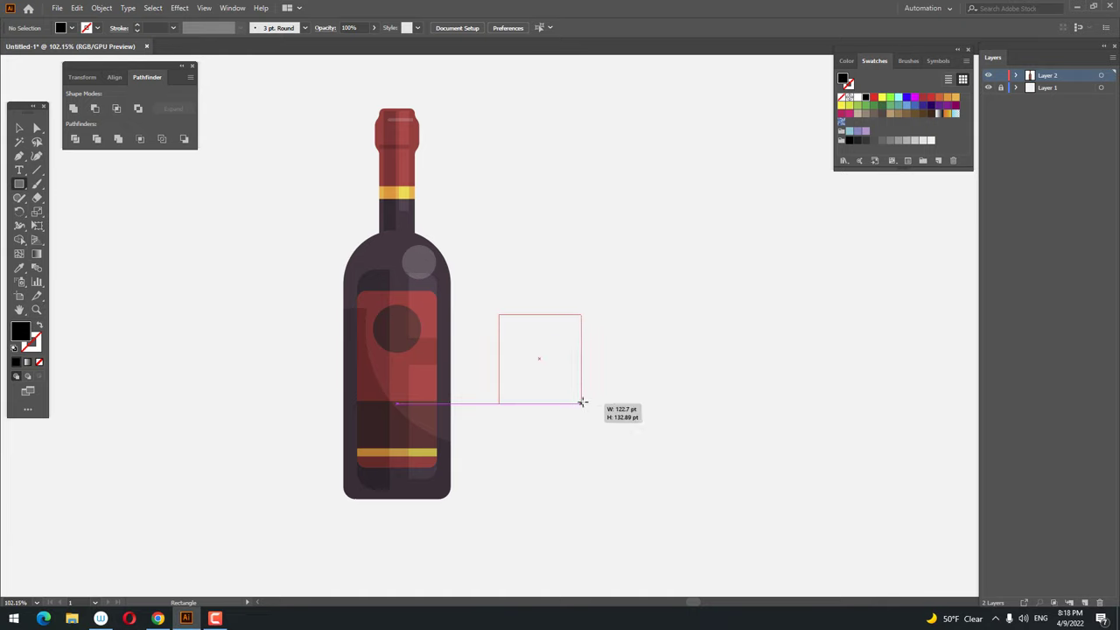
left_click(38, 129)
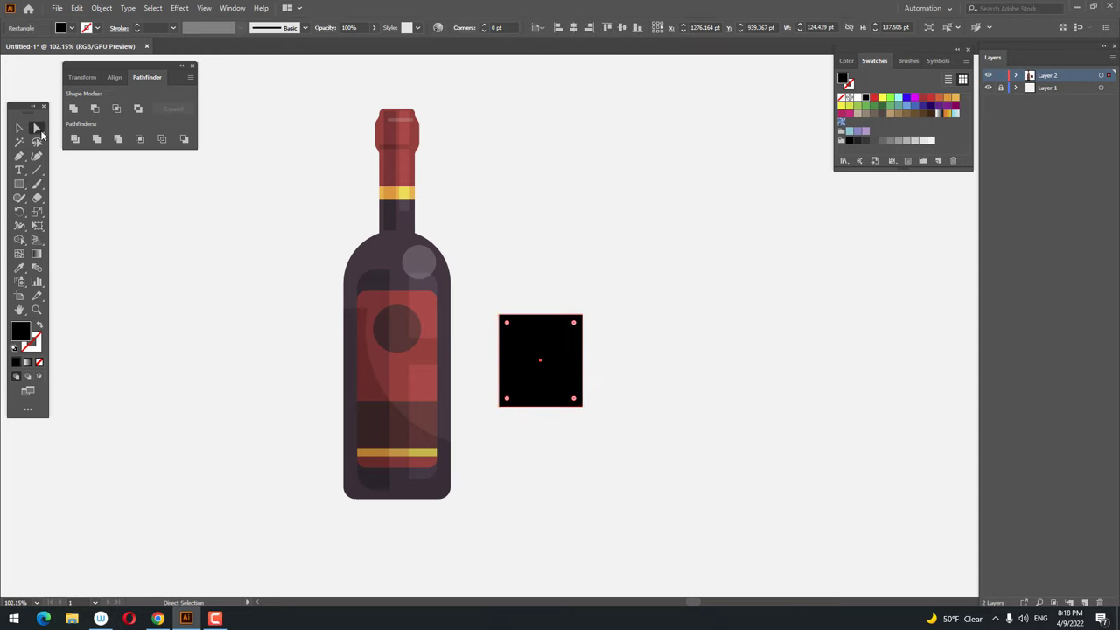
left_click_drag(470, 390, 569, 300)
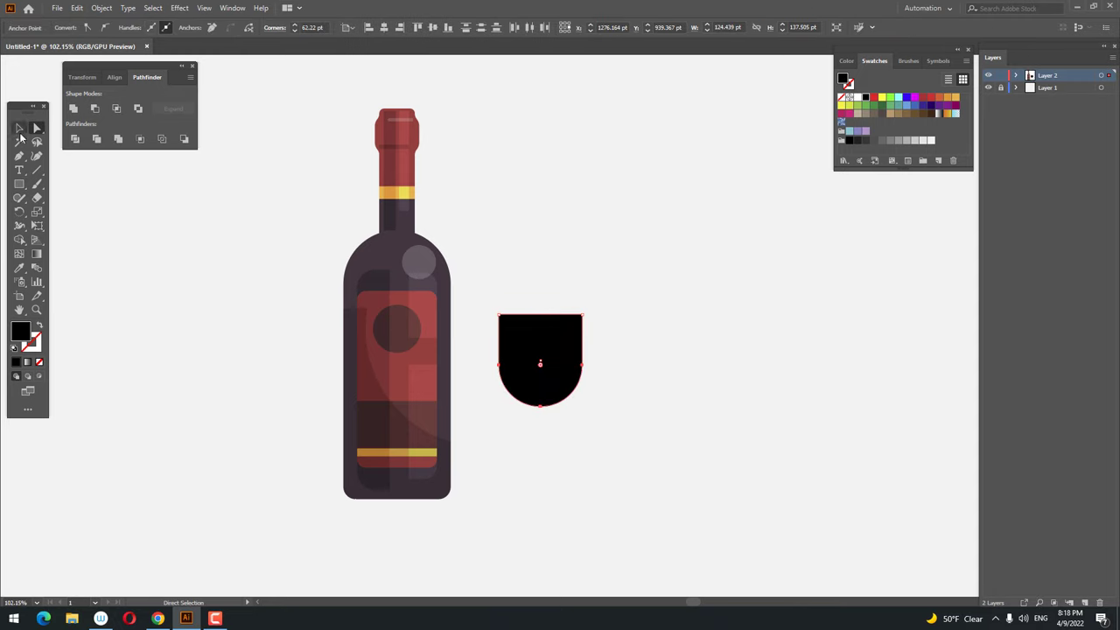
left_click(19, 128)
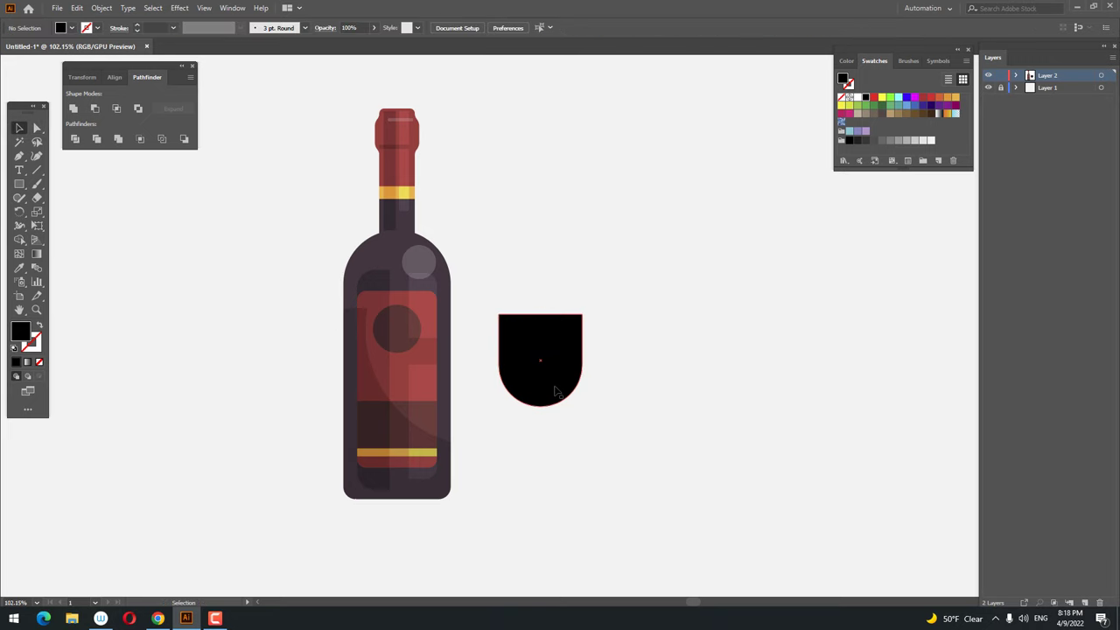
Step: Fill the rounded bowl light blue and draw a stem rectangle beneath it
double_click(24, 339)
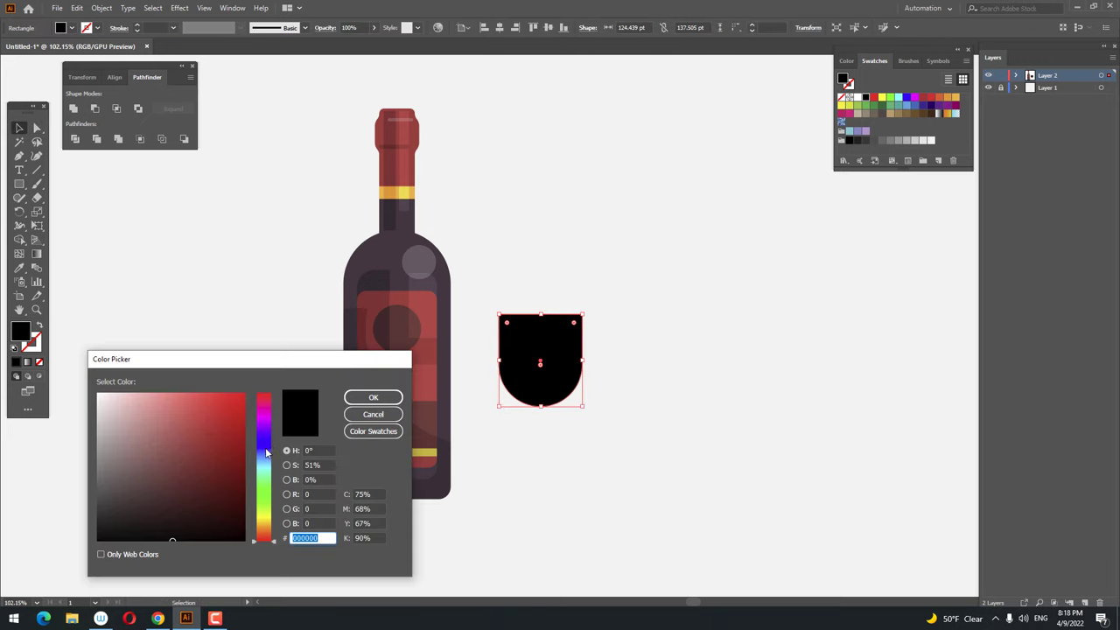
left_click_drag(267, 453, 267, 459)
left_click_drag(145, 404, 130, 402)
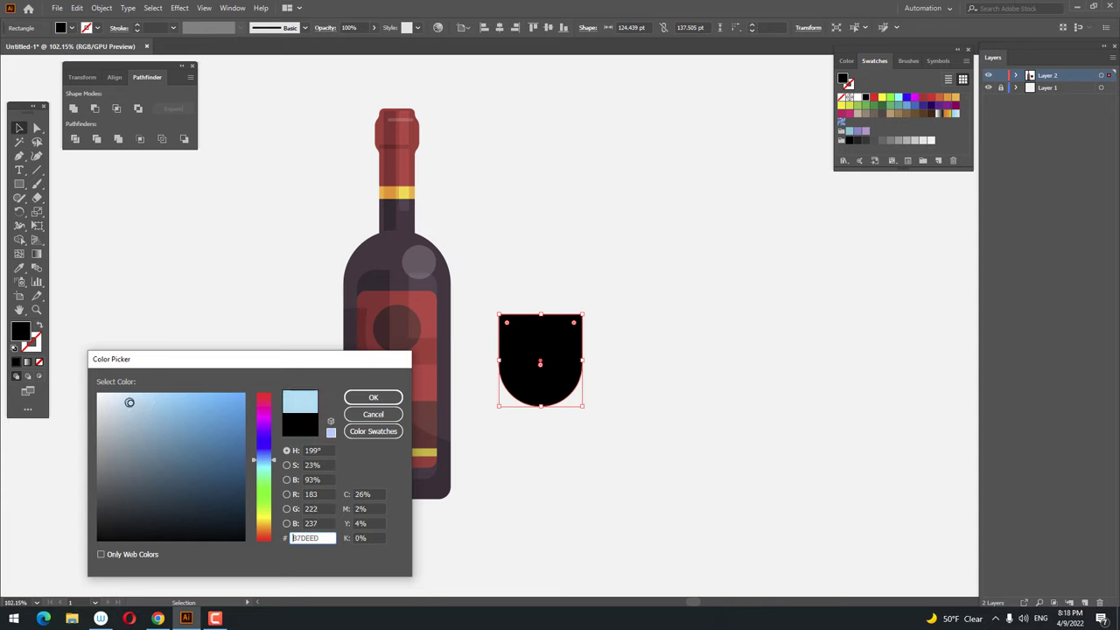
left_click(373, 397)
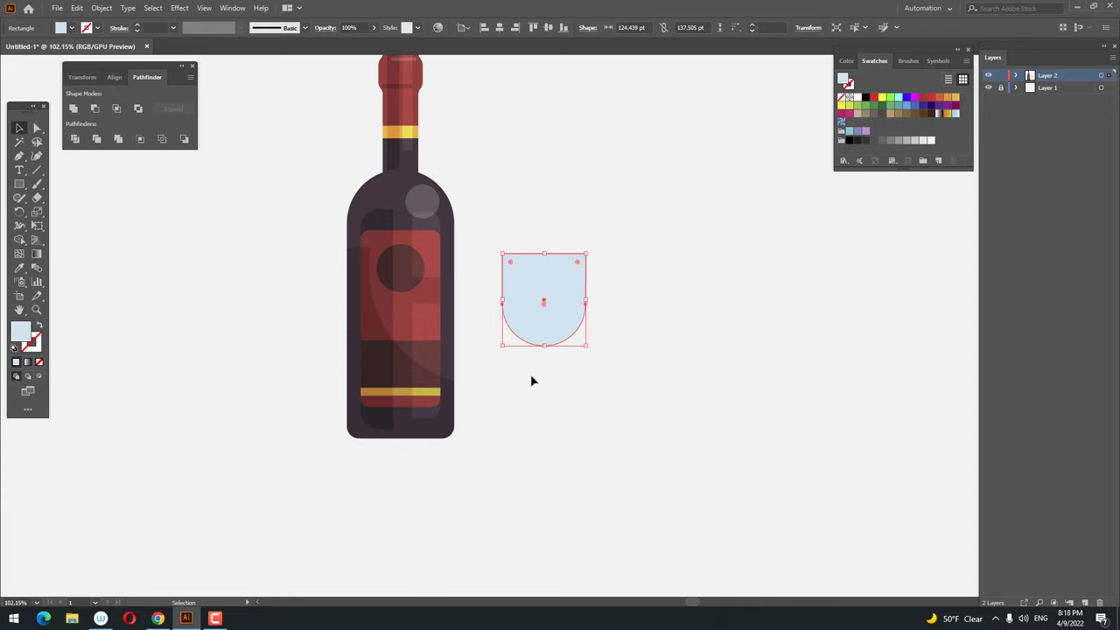
scroll(543, 457, "up", 3)
left_click_drag(544, 457, 510, 502)
double_click(23, 334)
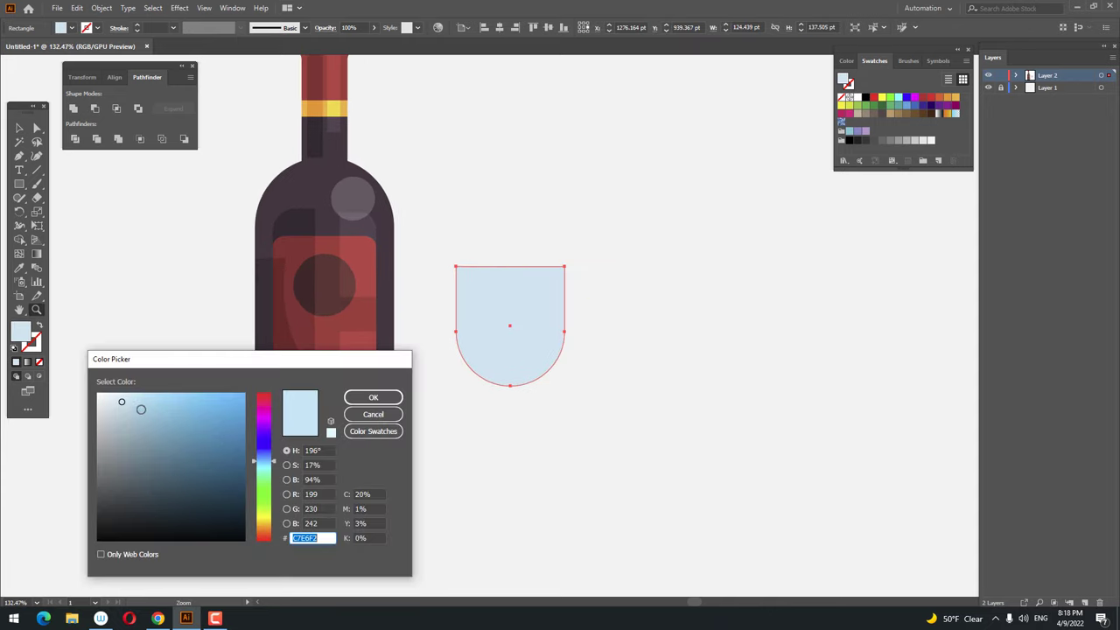
left_click_drag(120, 400, 132, 405)
left_click(371, 396)
left_click_drag(434, 402, 420, 344)
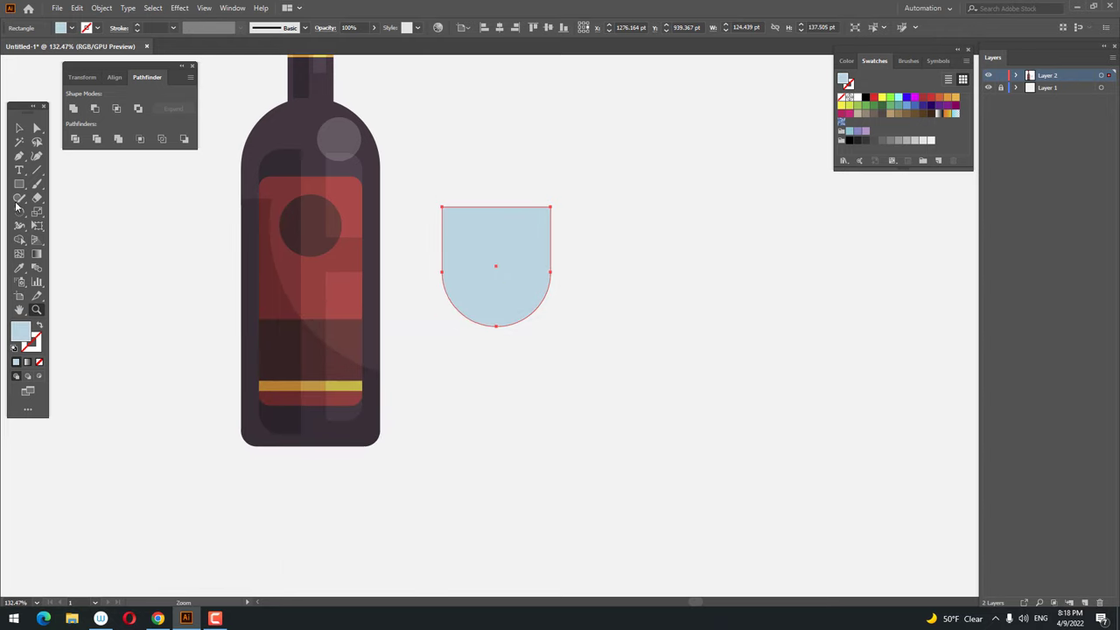
left_click_drag(480, 310, 511, 447)
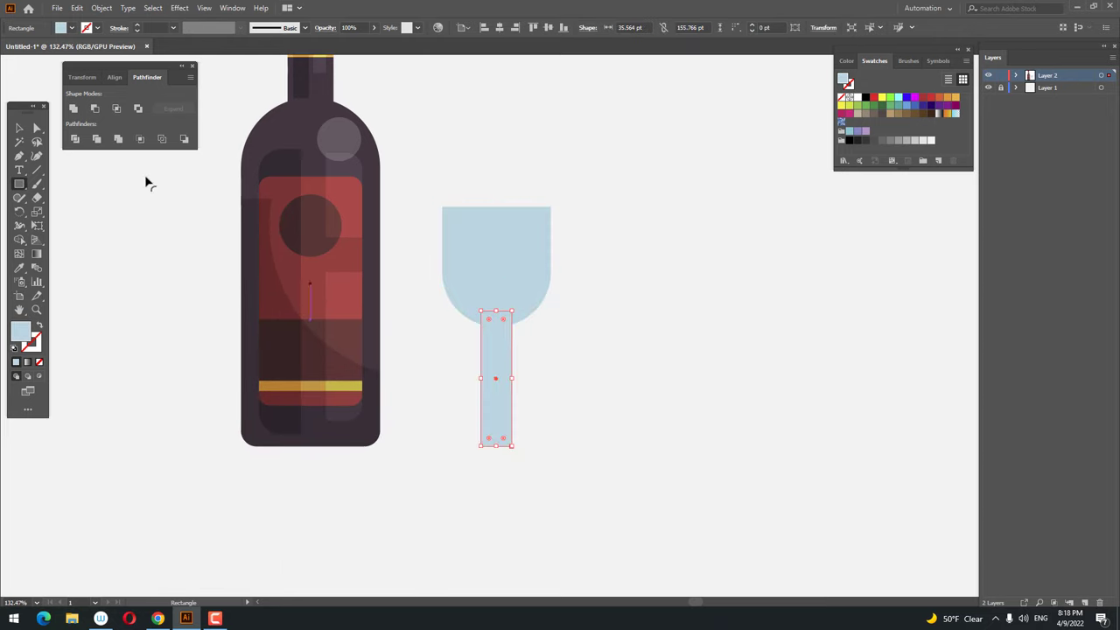
Step: Move the glass closer to the bottle, then shift the bottle slightly left
left_click(20, 128)
key("ctrl+0")
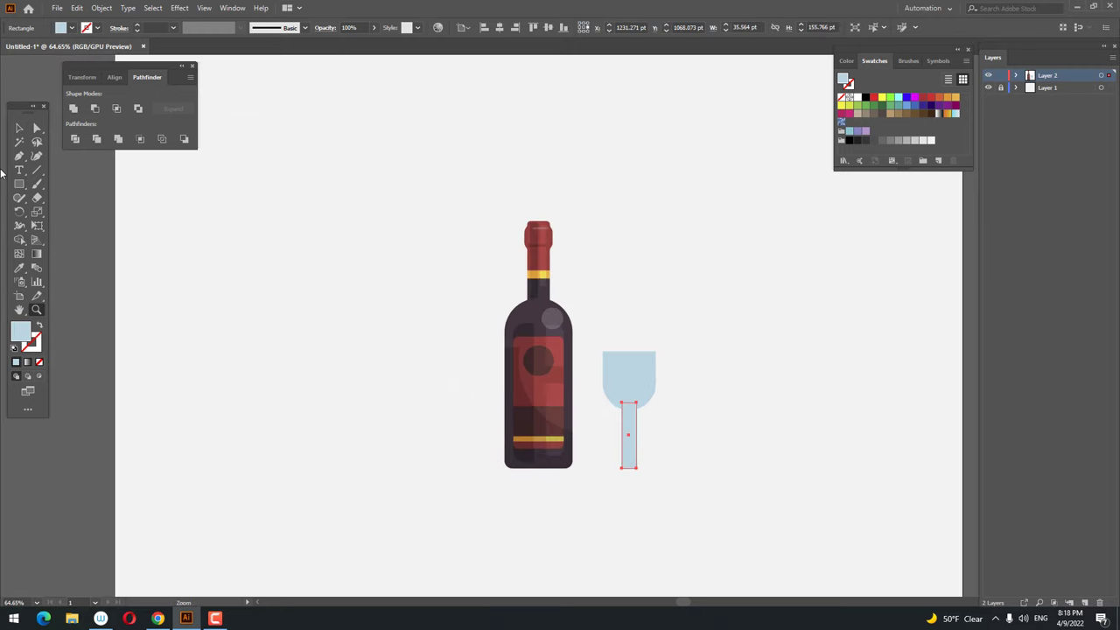
left_click_drag(571, 489, 400, 214)
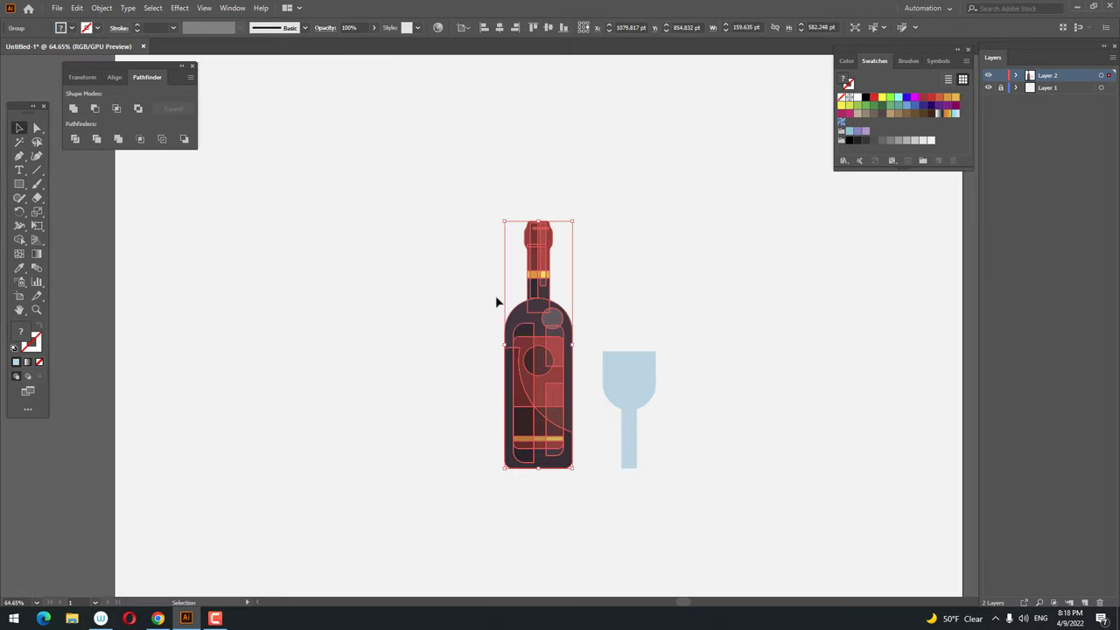
right_click(526, 311)
left_click(560, 407)
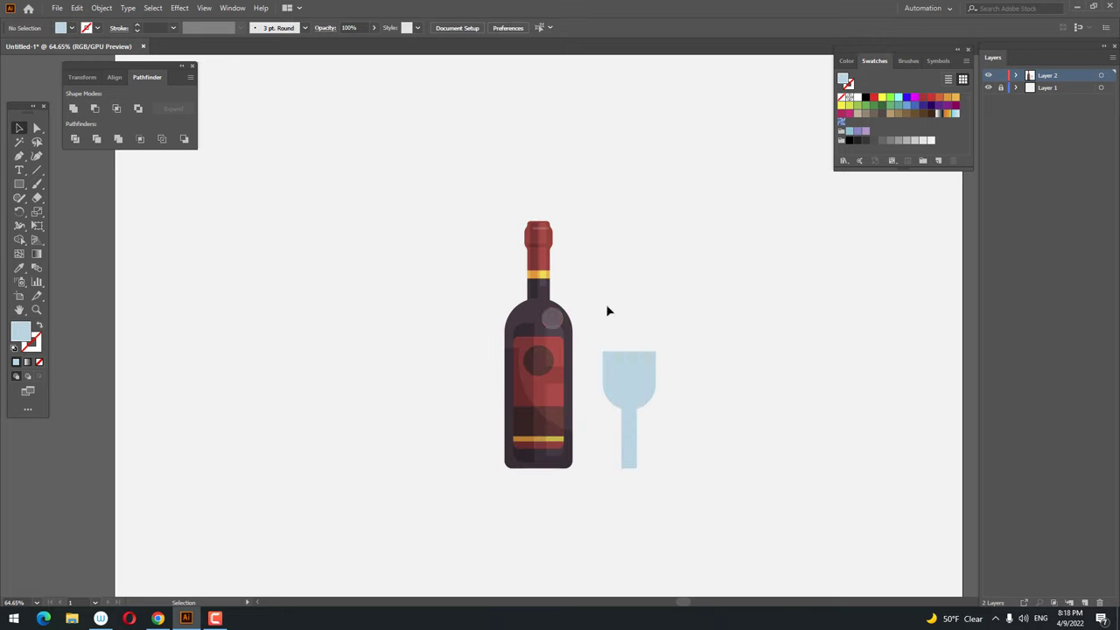
key("shift+Left")
key("shift+Left")
key("shift+Left")
left_click(742, 386)
left_click(629, 376)
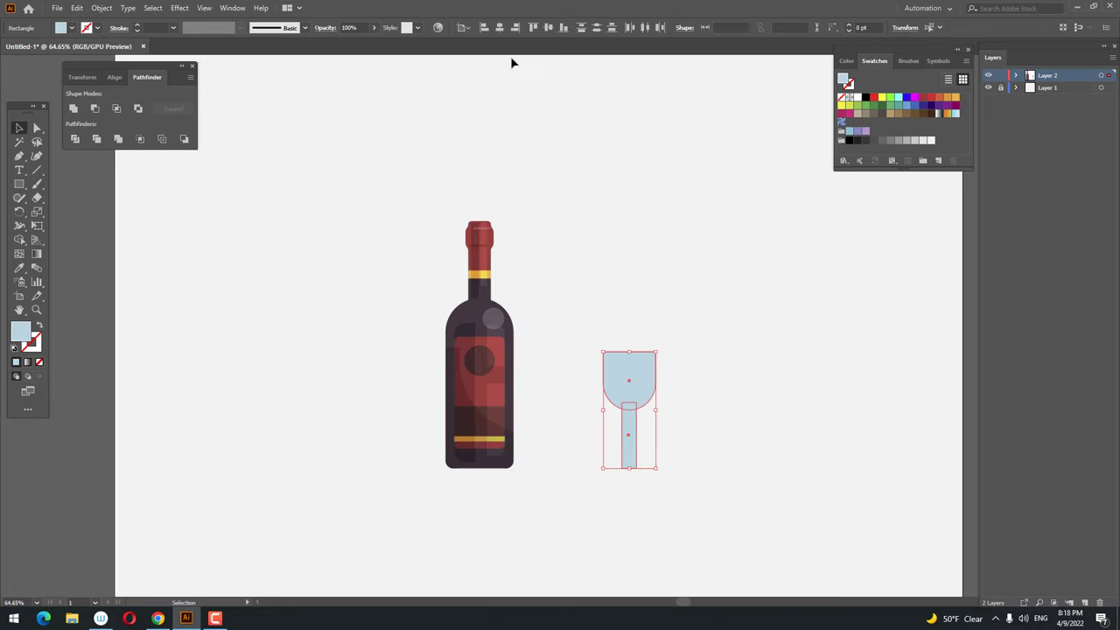
left_click_drag(629, 385, 539, 385)
key("z")
left_click(557, 424)
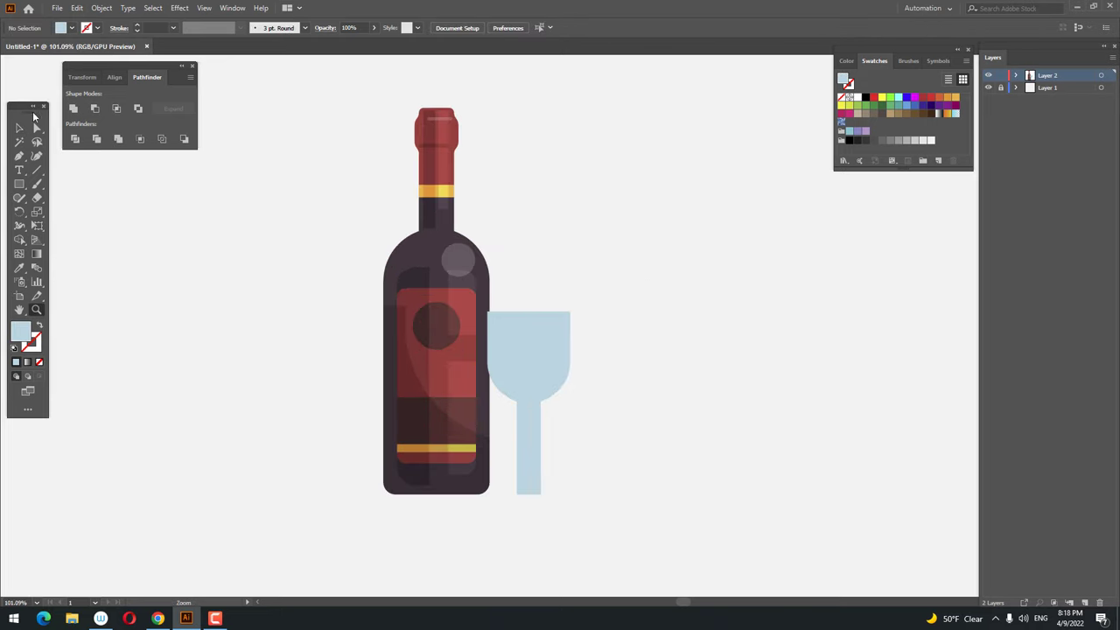
left_click(19, 127)
left_click_drag(477, 319, 422, 319)
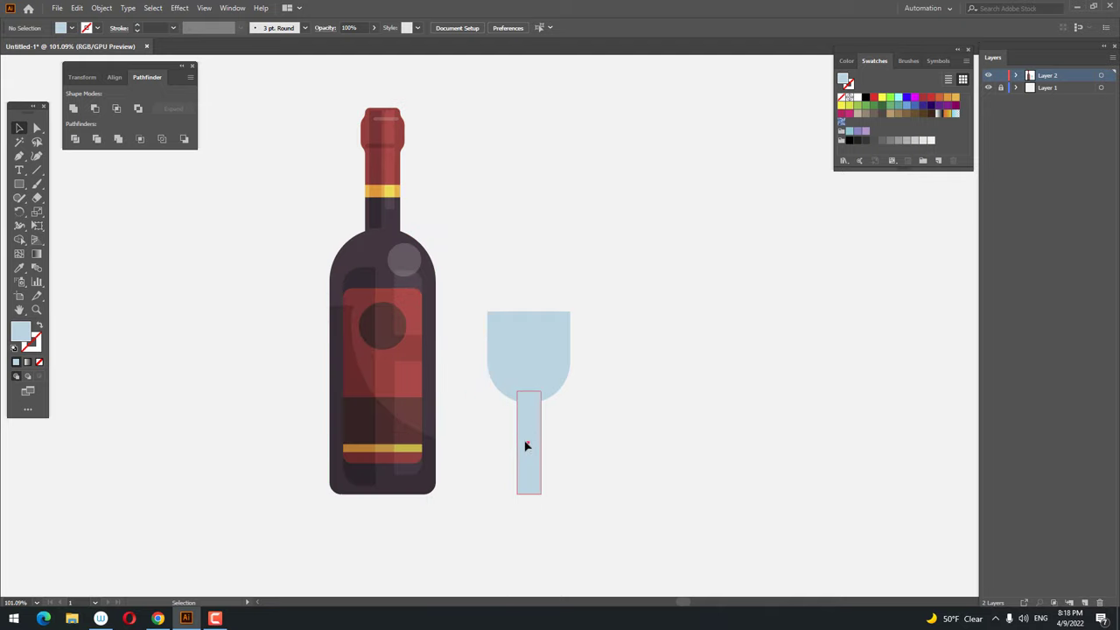
Step: Narrow the stem to about 14 pt and centre it horizontally under the bowl
left_click(526, 447)
left_click_drag(541, 443, 604, 487)
key("z")
left_click(13, 128)
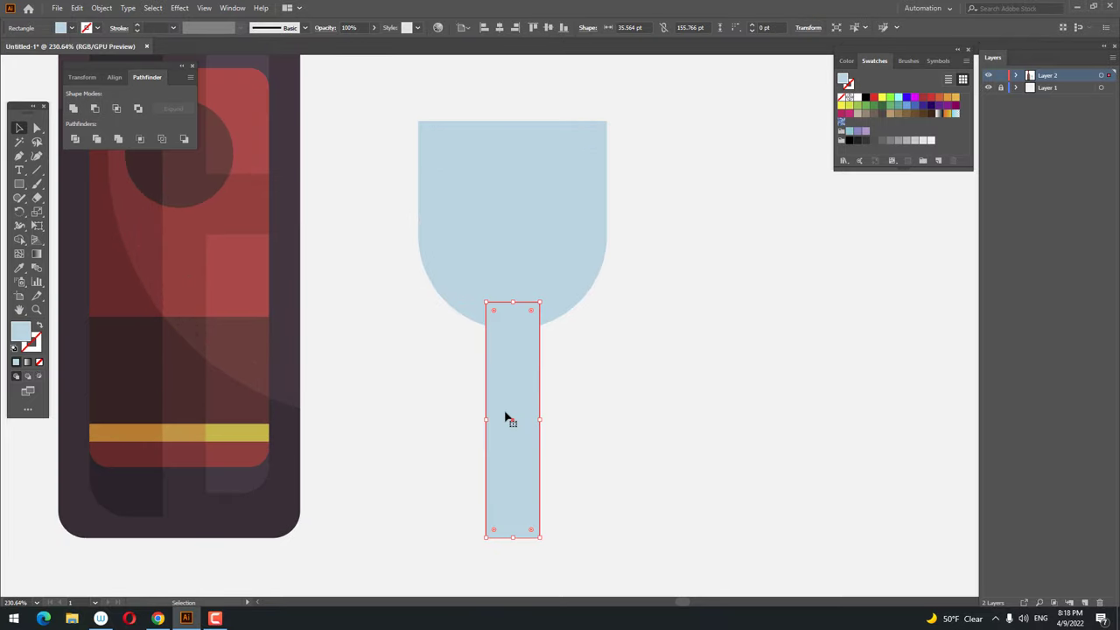
left_click_drag(542, 420, 522, 420)
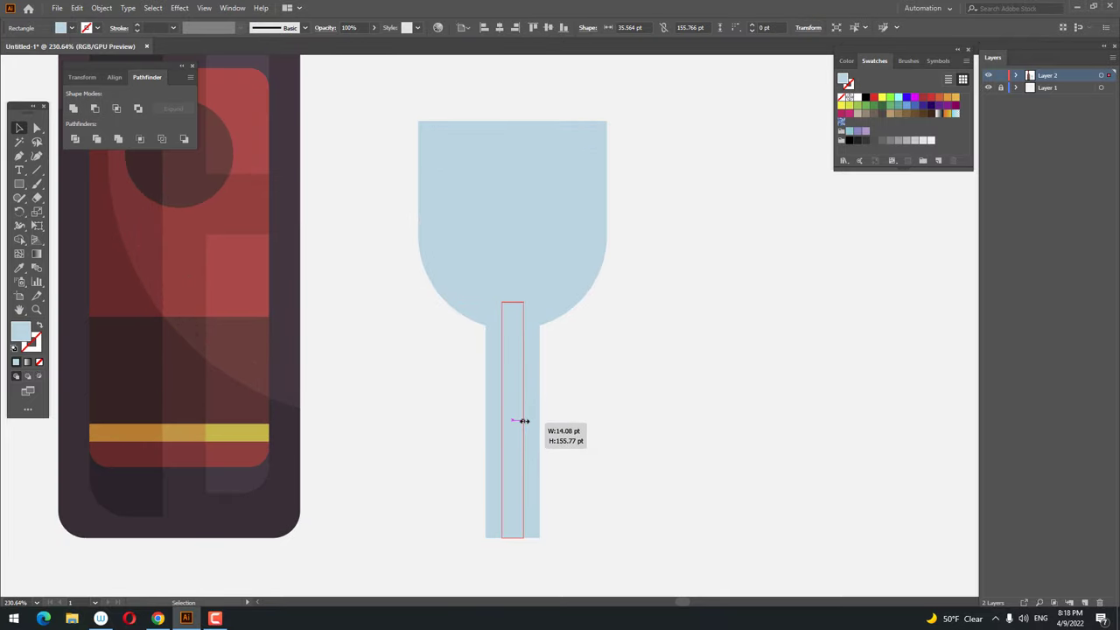
left_click(477, 417)
key("ctrl+a")
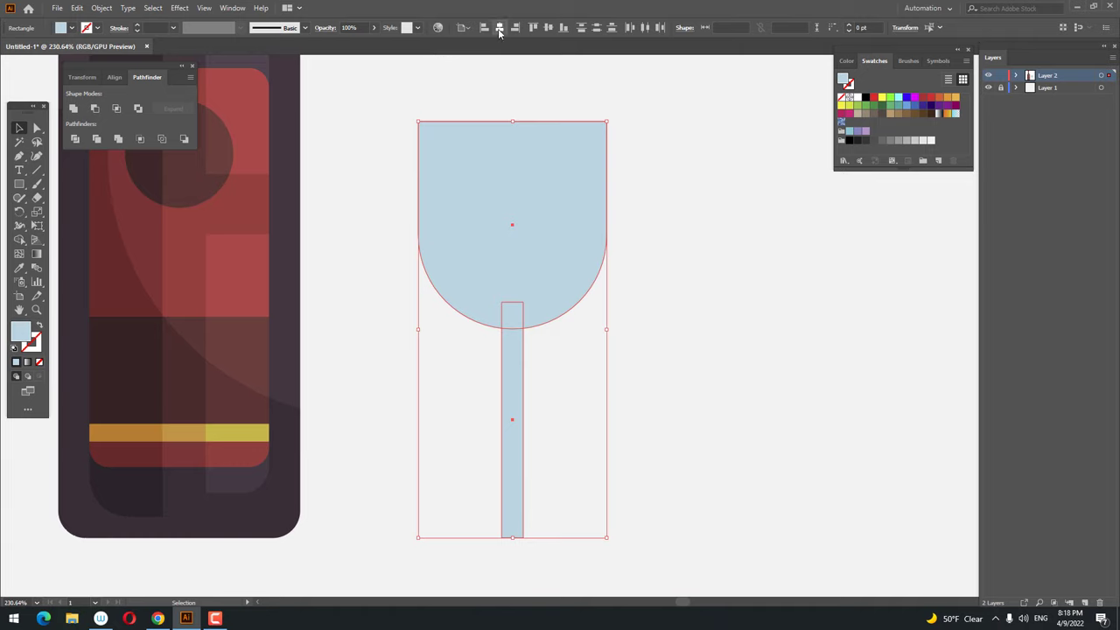
left_click(498, 28)
left_click(680, 437)
left_click_drag(680, 438, 646, 365)
key("m")
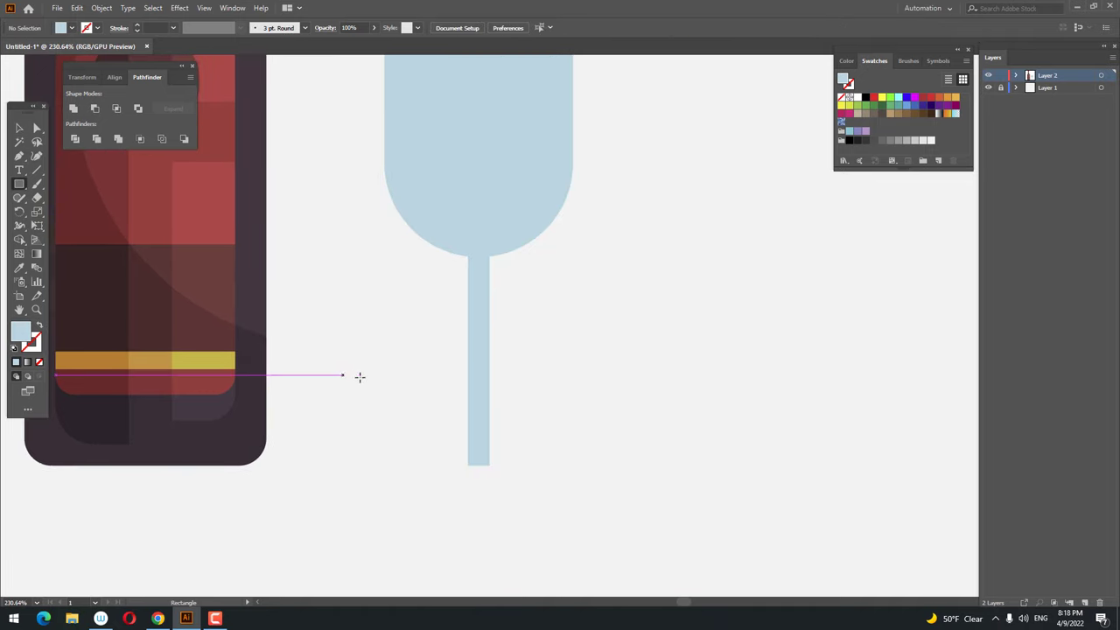
Step: Draw a flat 124.44 × 11.22 pt base bar under the stem, matching the bowl's width
mouse_move(351, 465)
left_mouse_down()
mouse_move(592, 453)
mouse_move(574, 449)
left_mouse_up()
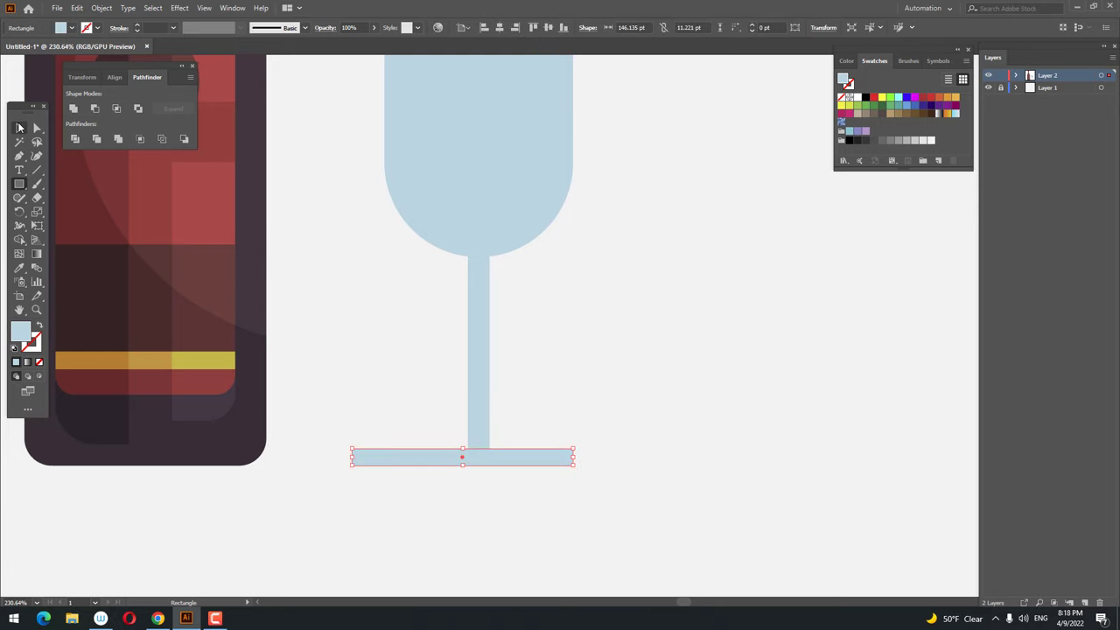
left_click(21, 128)
left_click_drag(385, 459, 382, 442)
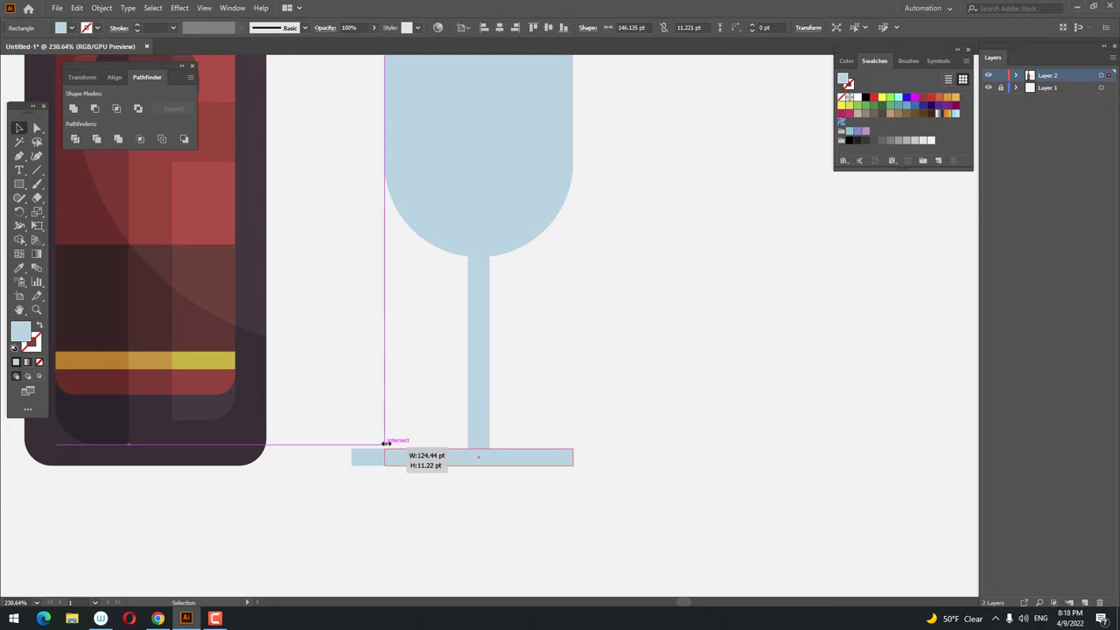
key("z")
key("ctrl+0")
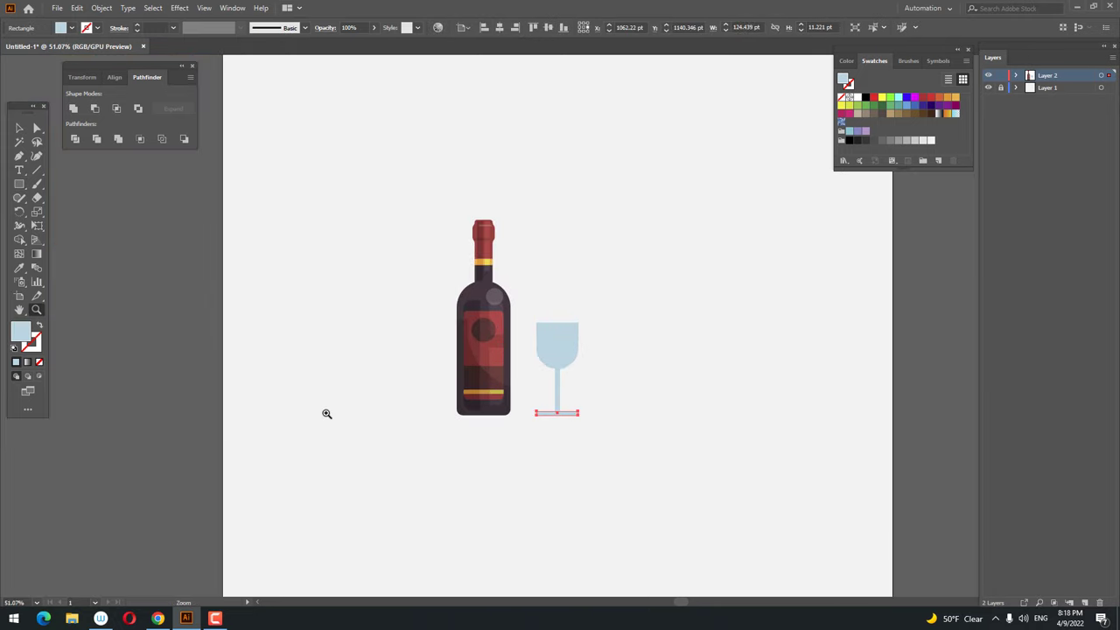
left_click_drag(327, 413, 525, 420)
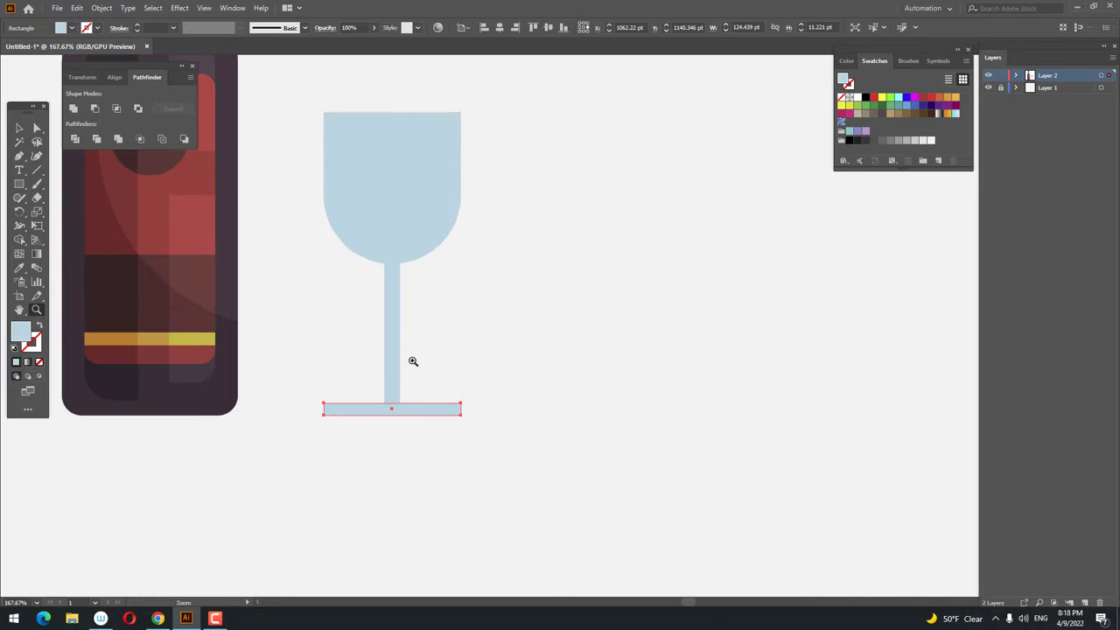
left_click(507, 433)
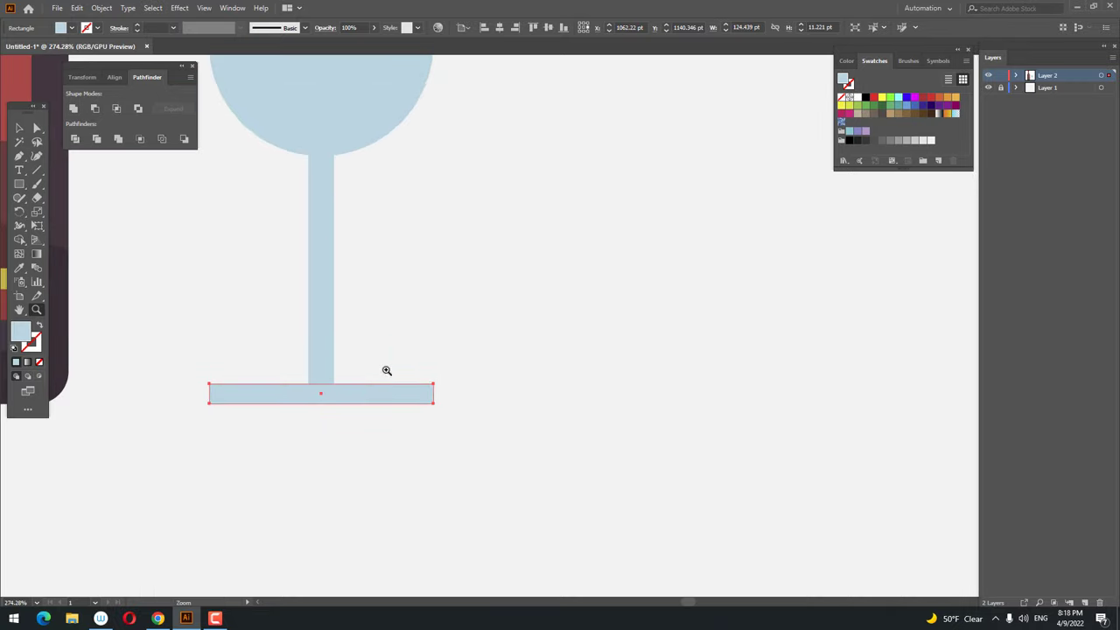
left_click(19, 127)
left_click(321, 368, "shift")
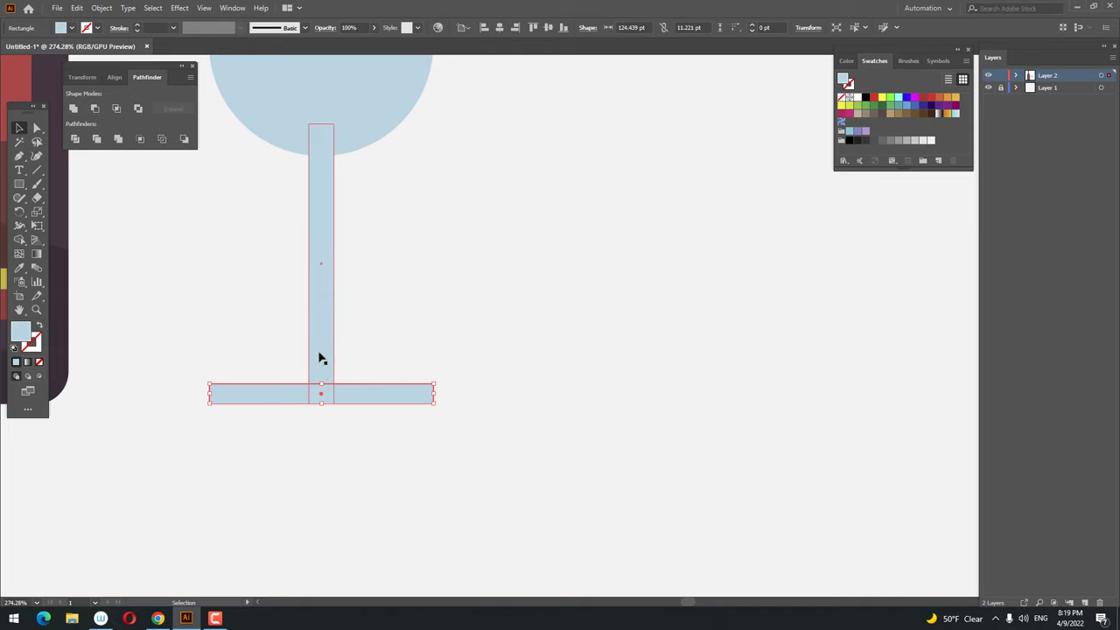
key("z")
left_click(320, 358)
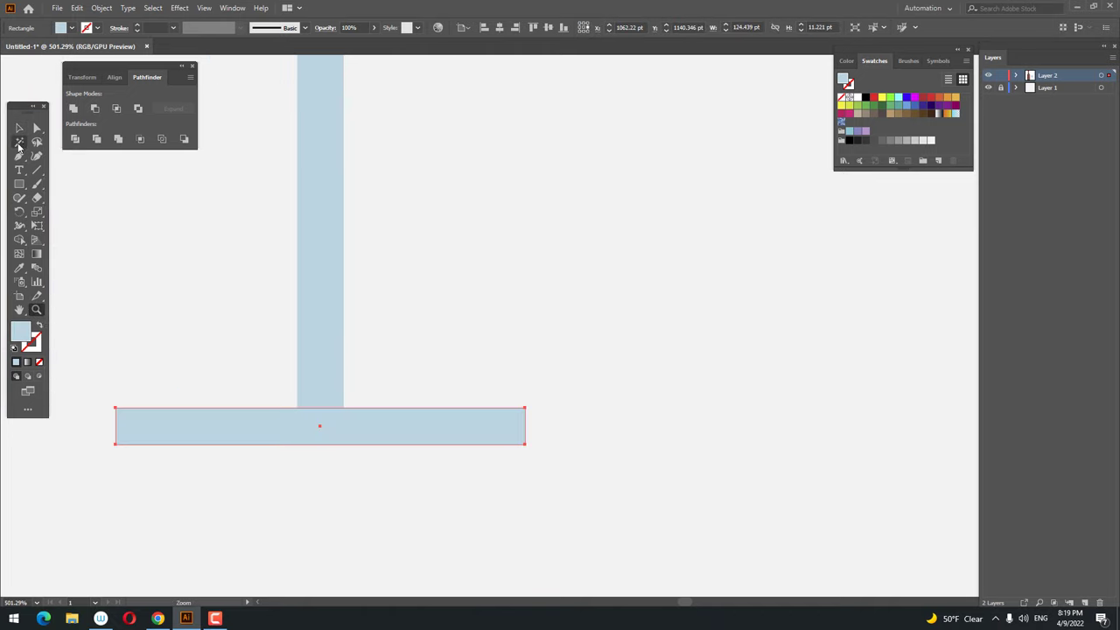
Step: Add anchors at both stem edges on the glass base and raise them to slope the foot
left_click(302, 408)
left_click(344, 409)
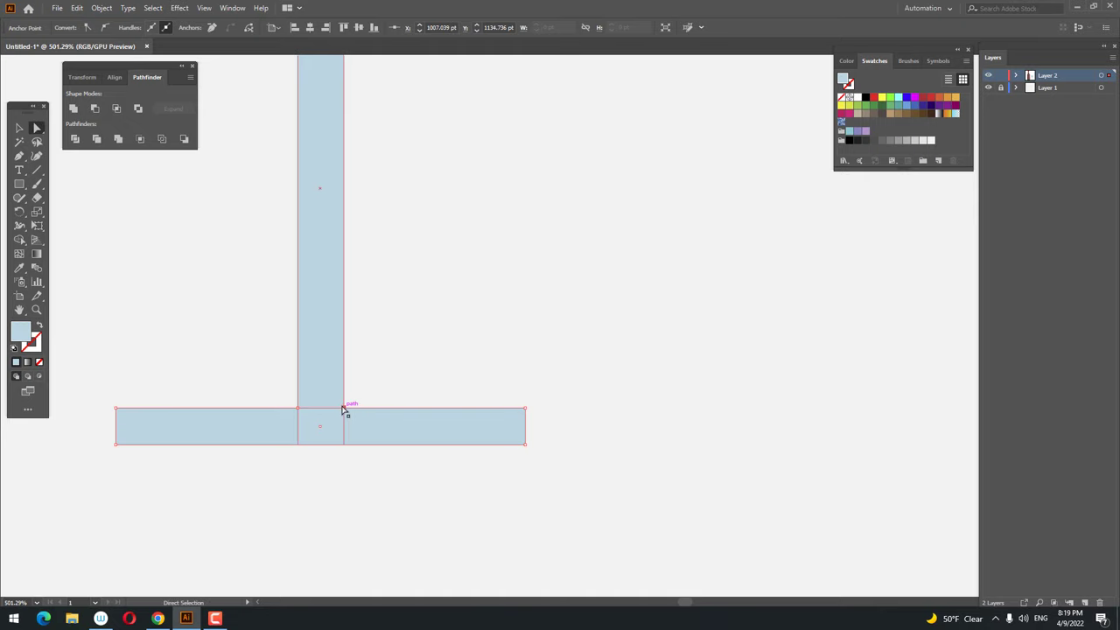
left_click(299, 410, "shift")
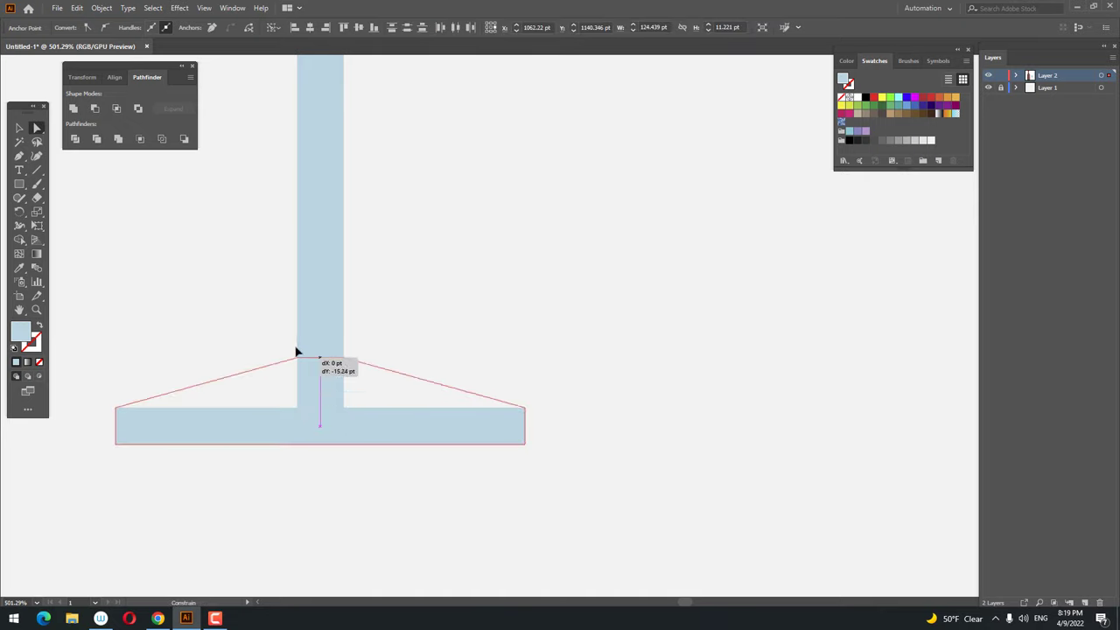
left_click_drag(298, 410, 300, 325)
Step: Shorten the glass foot and move it down to the bottom of the stem
key("ctrl+0")
left_click_drag(105, 436, 360, 454)
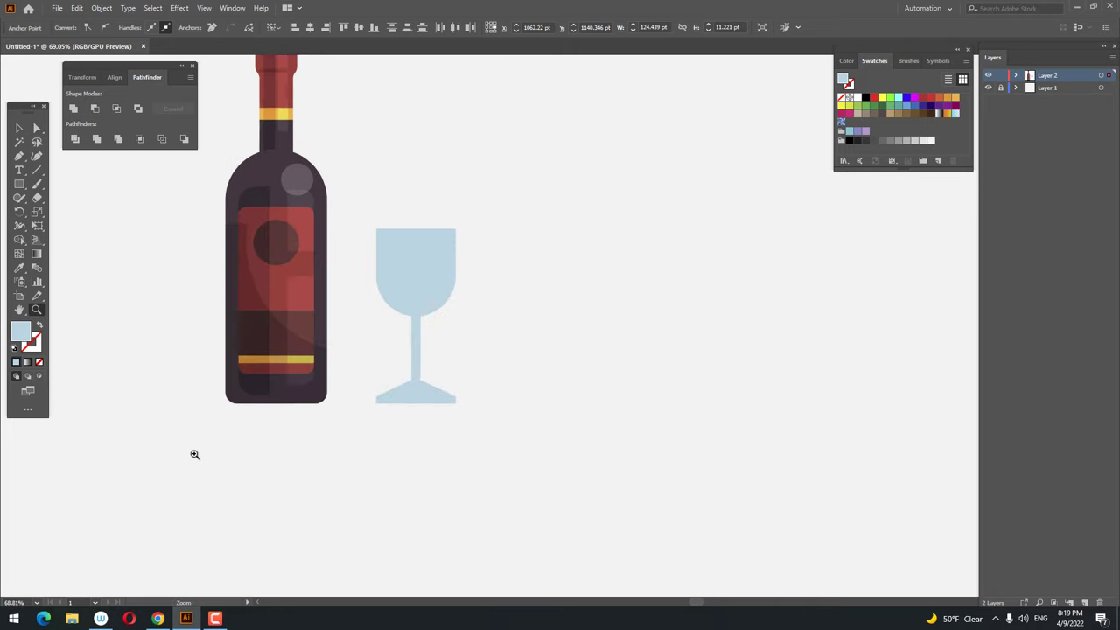
left_click(19, 130)
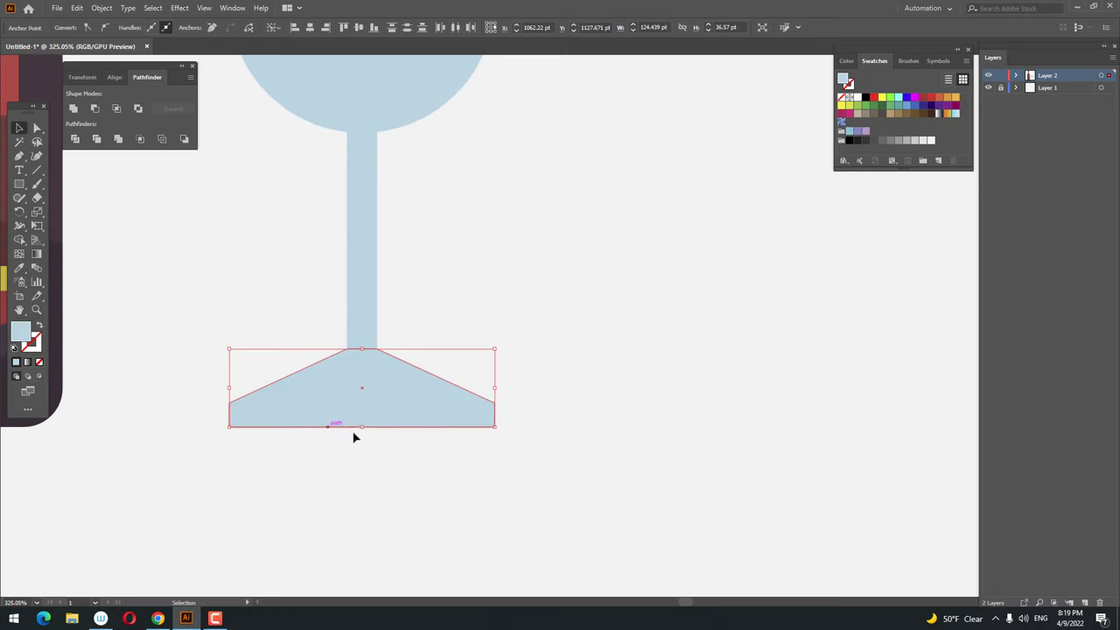
left_click_drag(361, 427, 361, 392)
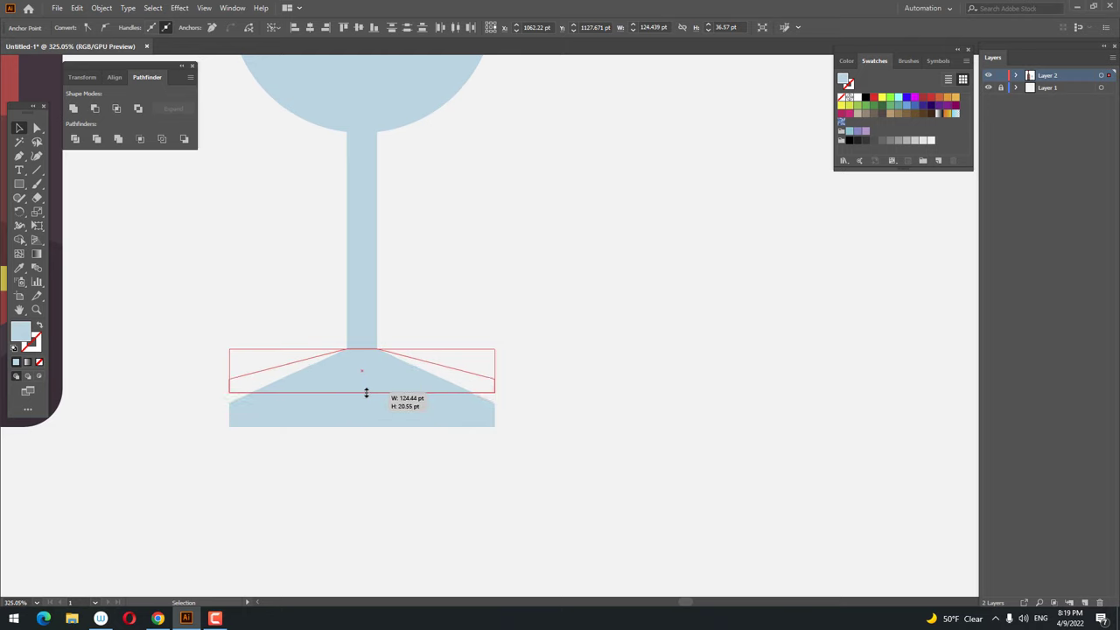
left_click(503, 473)
mouse_move(455, 391)
left_mouse_down()
mouse_move(458, 429)
mouse_move(240, 520)
mouse_move(358, 437)
mouse_move(450, 478)
left_mouse_up()
key("z")
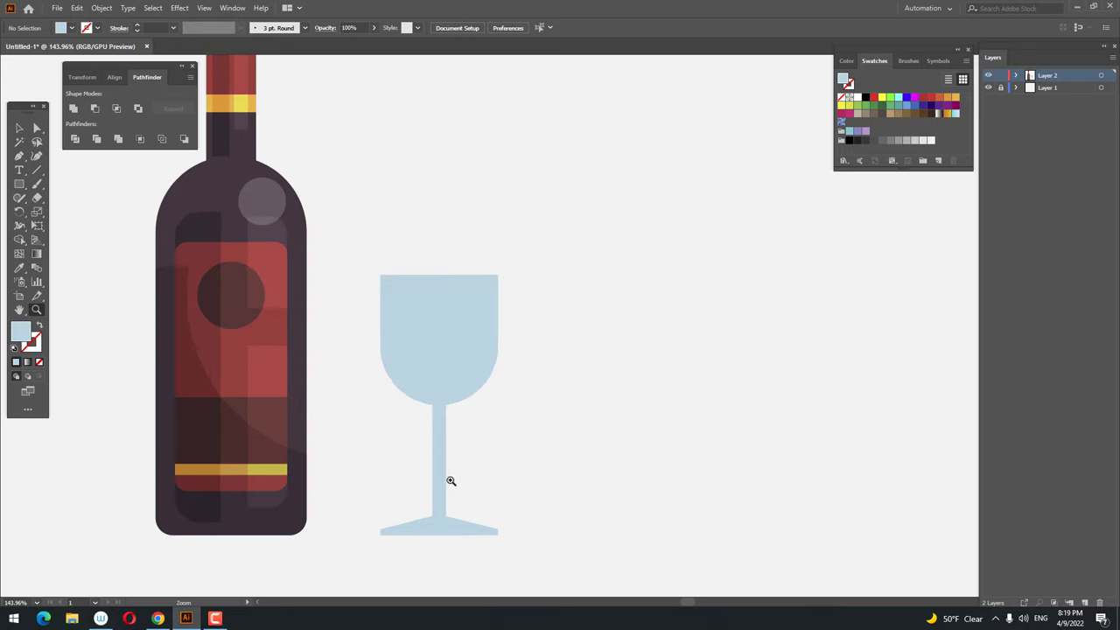
Step: Paste a copy of the stem in front and shorten it to a small piece under the bowl
left_click(19, 130)
left_click(458, 305)
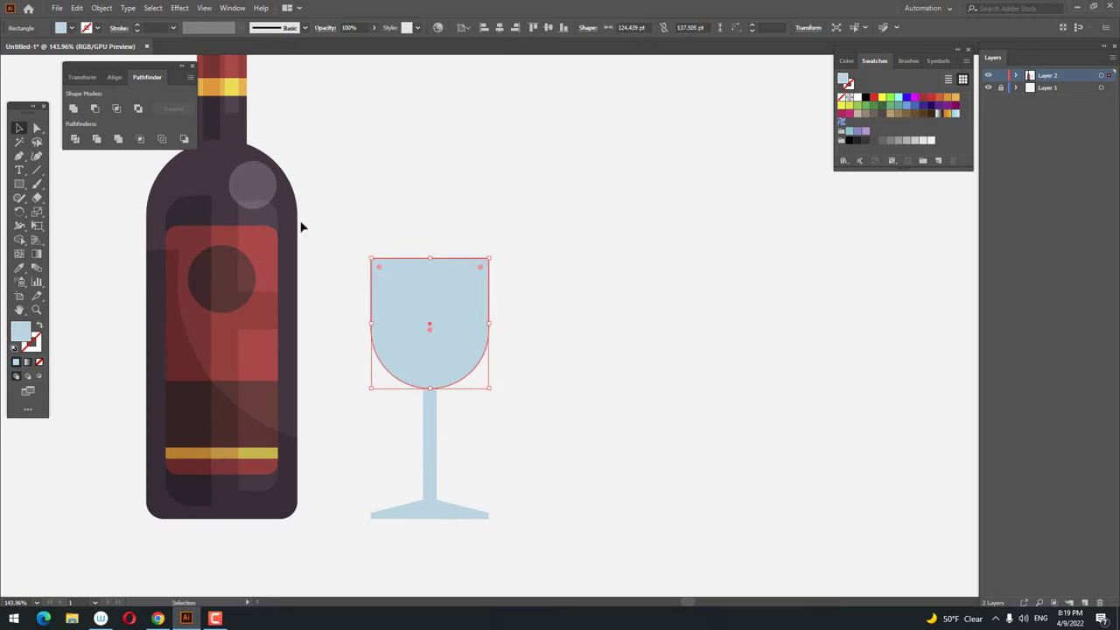
left_click(648, 393)
left_click_drag(573, 438, 609, 442)
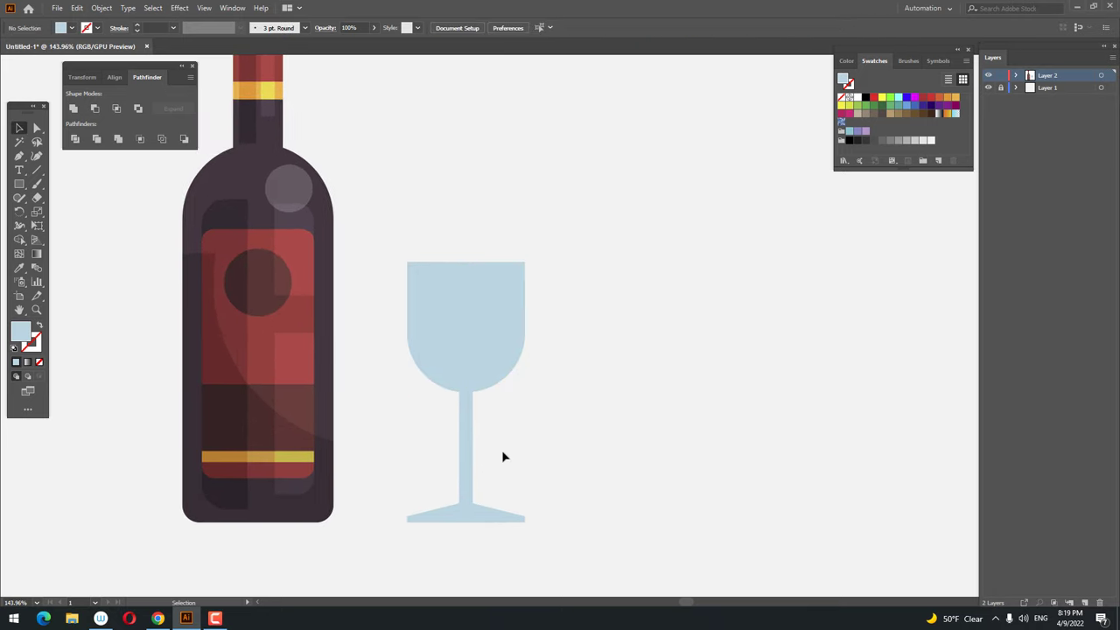
left_click(456, 473)
left_click(77, 8)
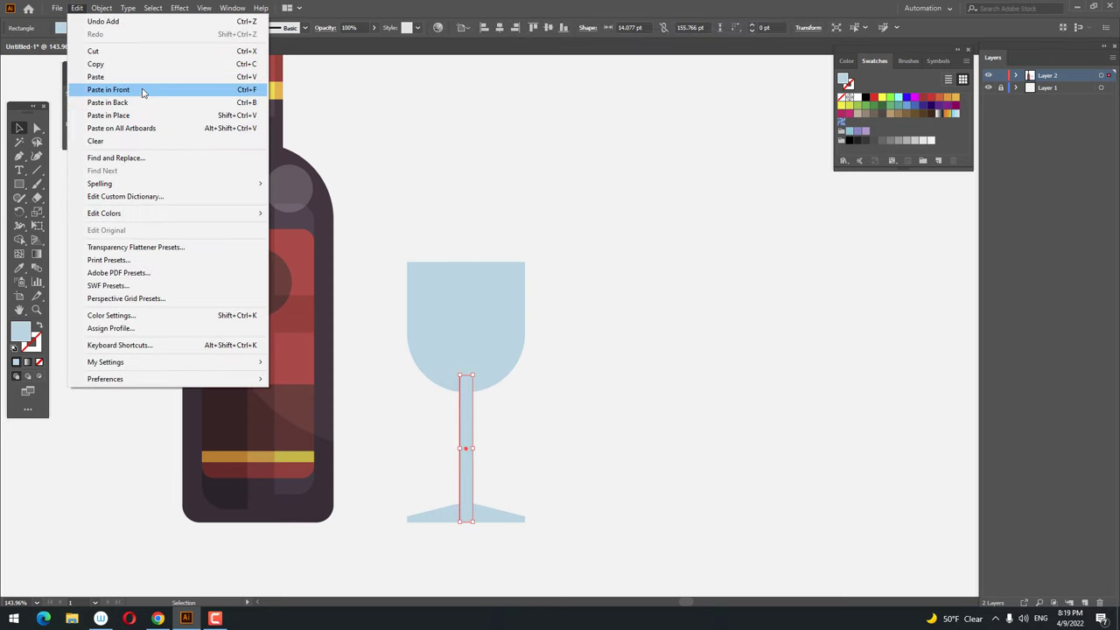
left_click(144, 89)
scroll(514, 536, "up", 3)
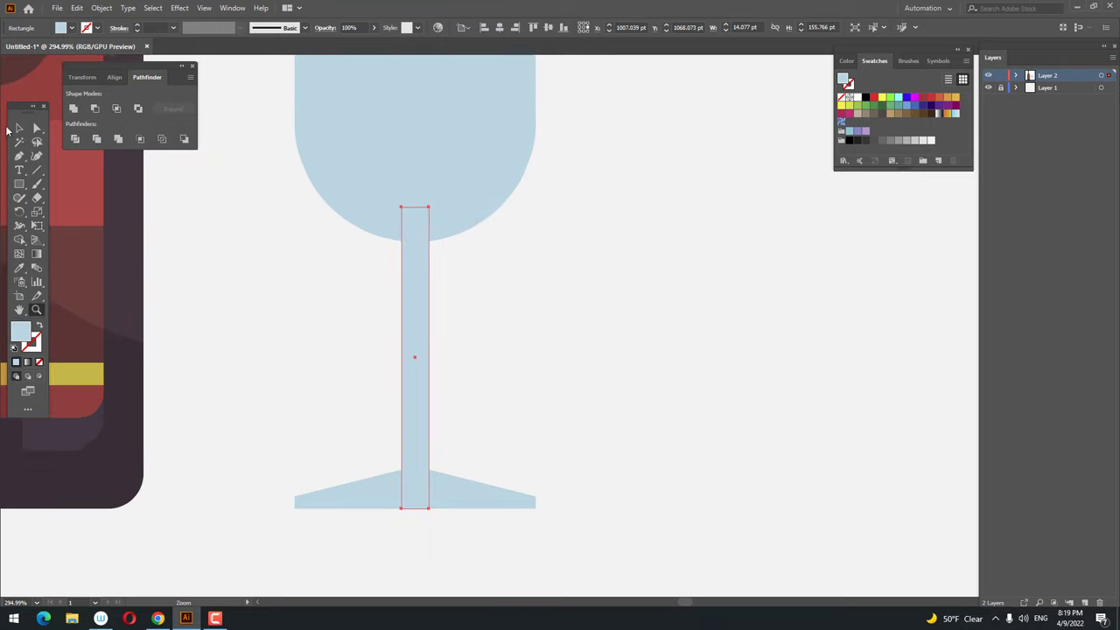
left_click_drag(416, 512, 416, 264)
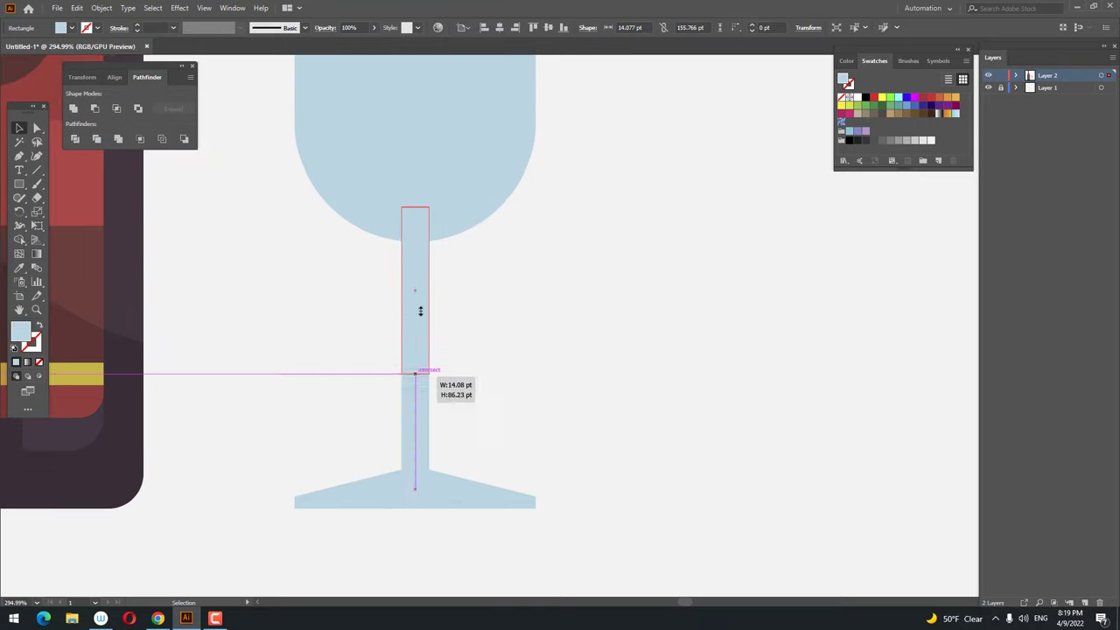
Step: Fill the stem piece with darker blue #8AB6C1 and send the stem pieces to back
double_click(20, 335)
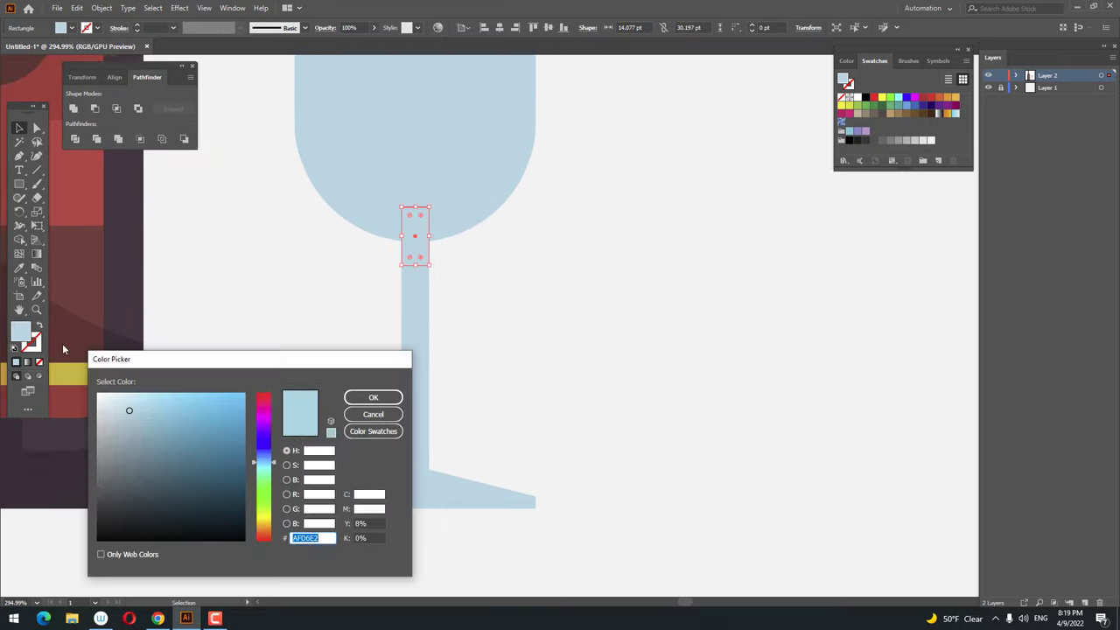
left_click_drag(129, 409, 139, 428)
left_click(373, 397)
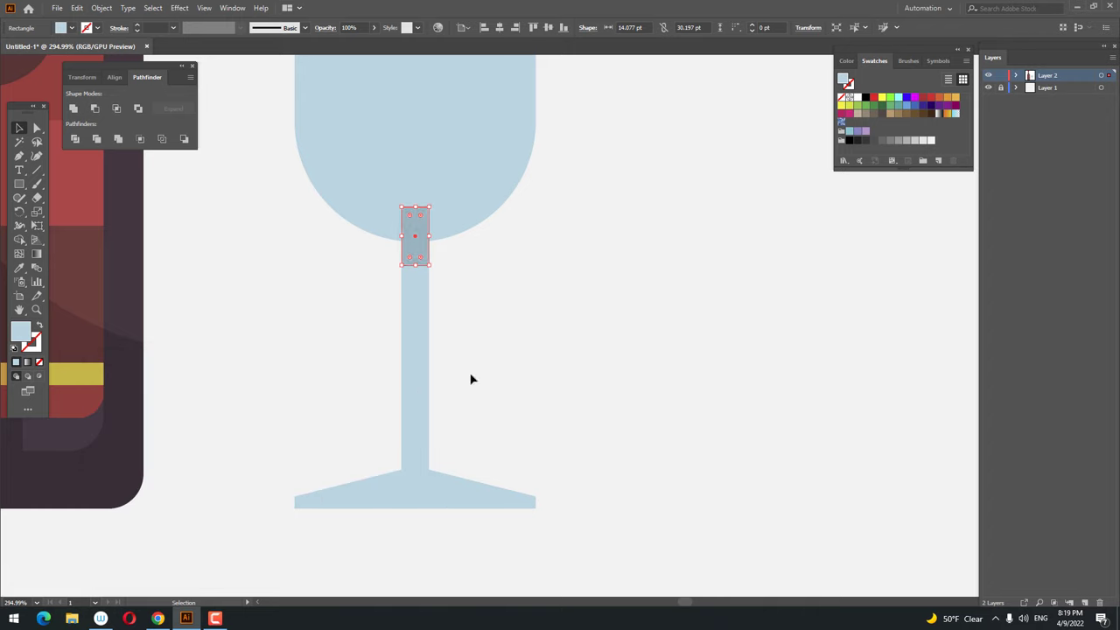
left_click(491, 348)
left_click_drag(385, 263, 400, 268)
right_click(401, 271)
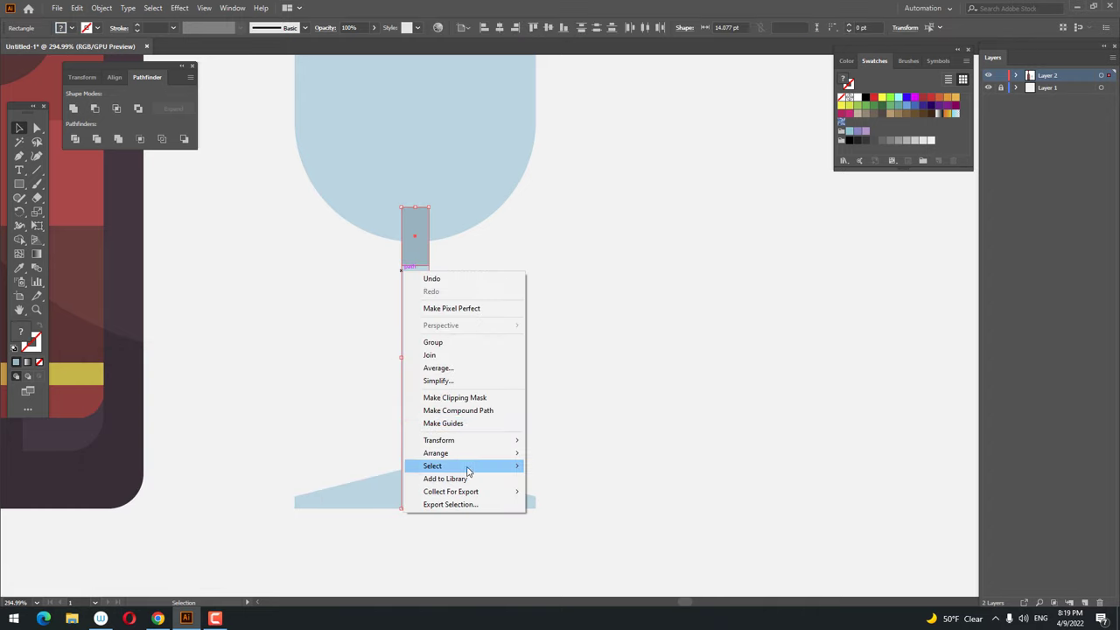
left_click(562, 492)
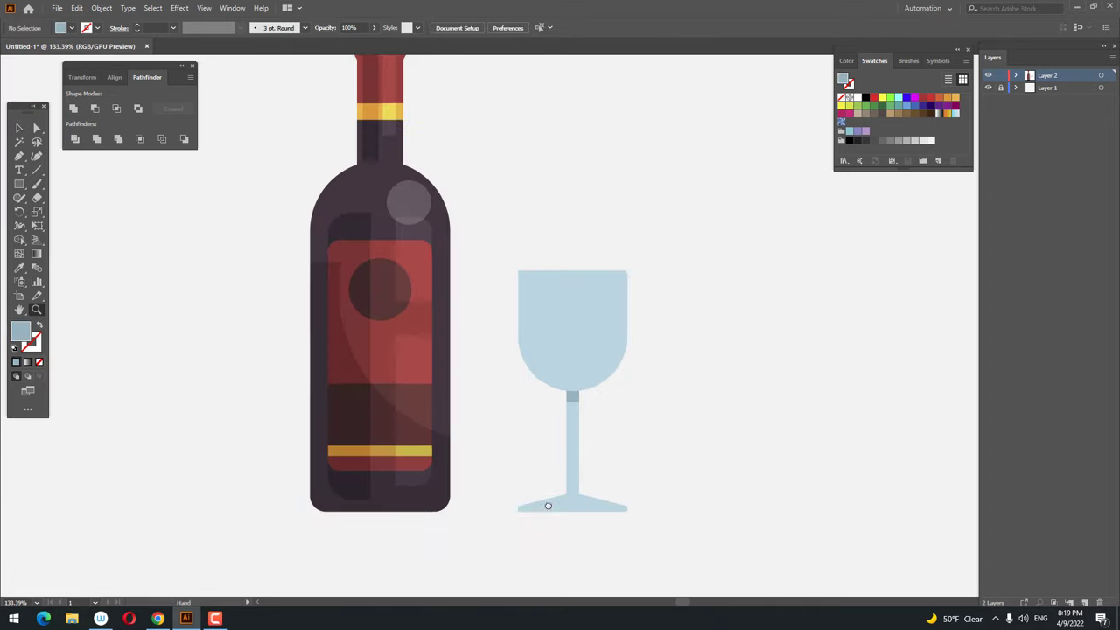
Step: Apply a negative Offset Path to the glass bowl, creating an inset bowl copy
left_click(17, 131)
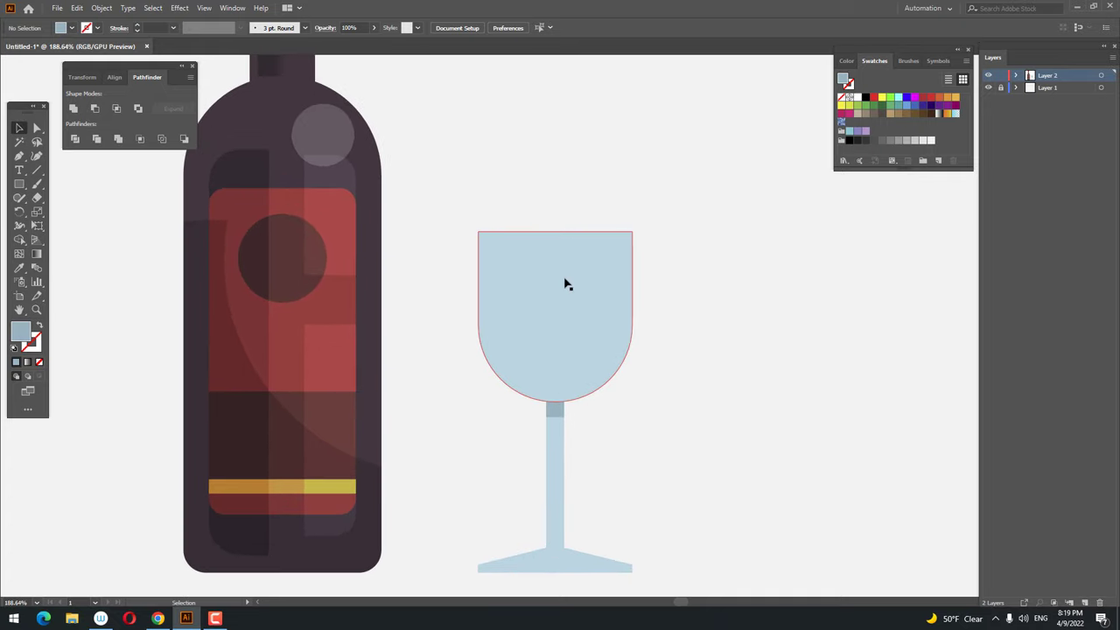
left_click(566, 283)
left_click(101, 8)
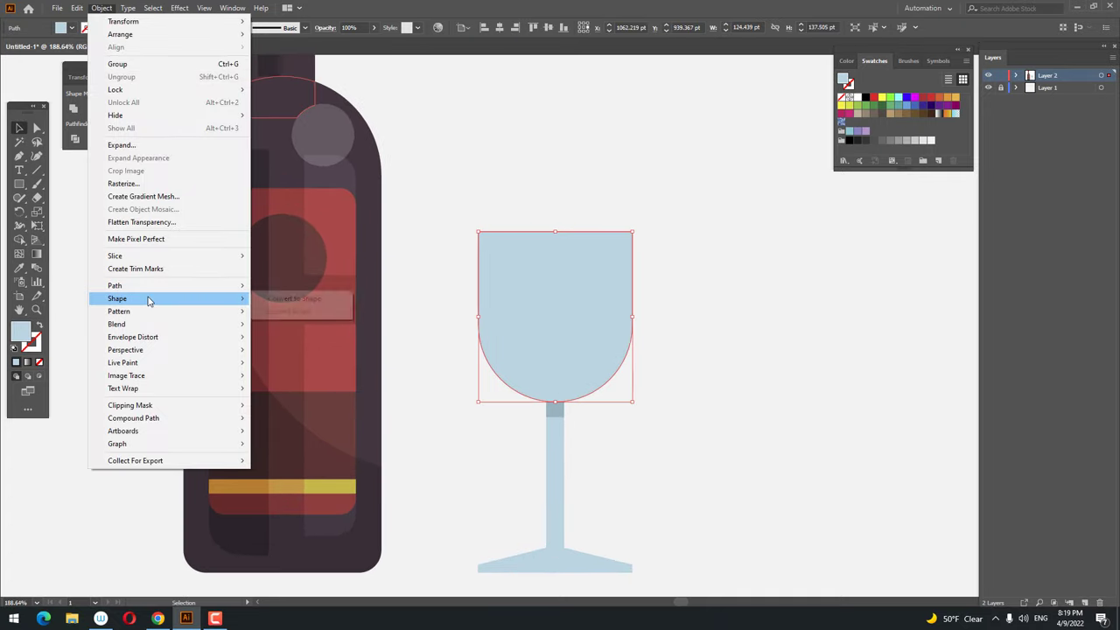
mouse_move(115, 285)
left_click(341, 329)
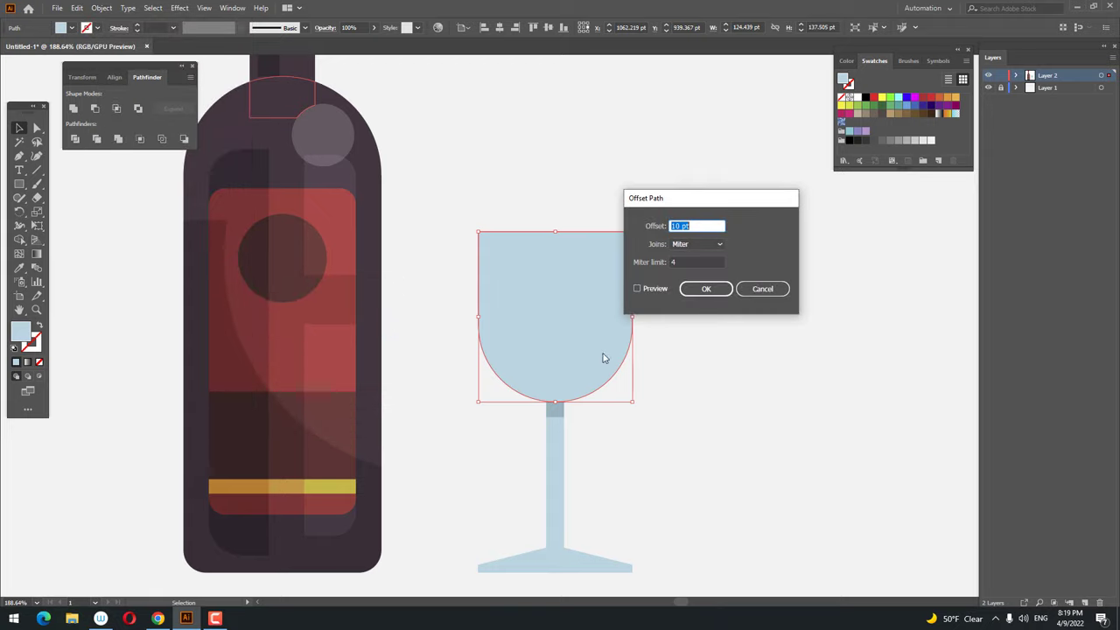
left_click(663, 290)
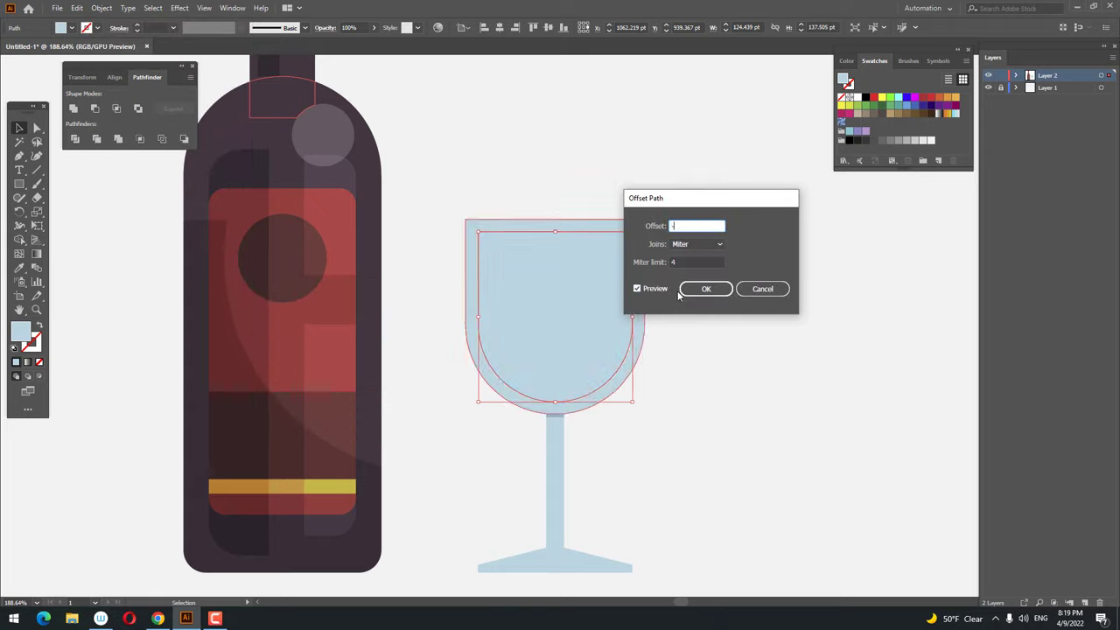
type("0")
key("Tab")
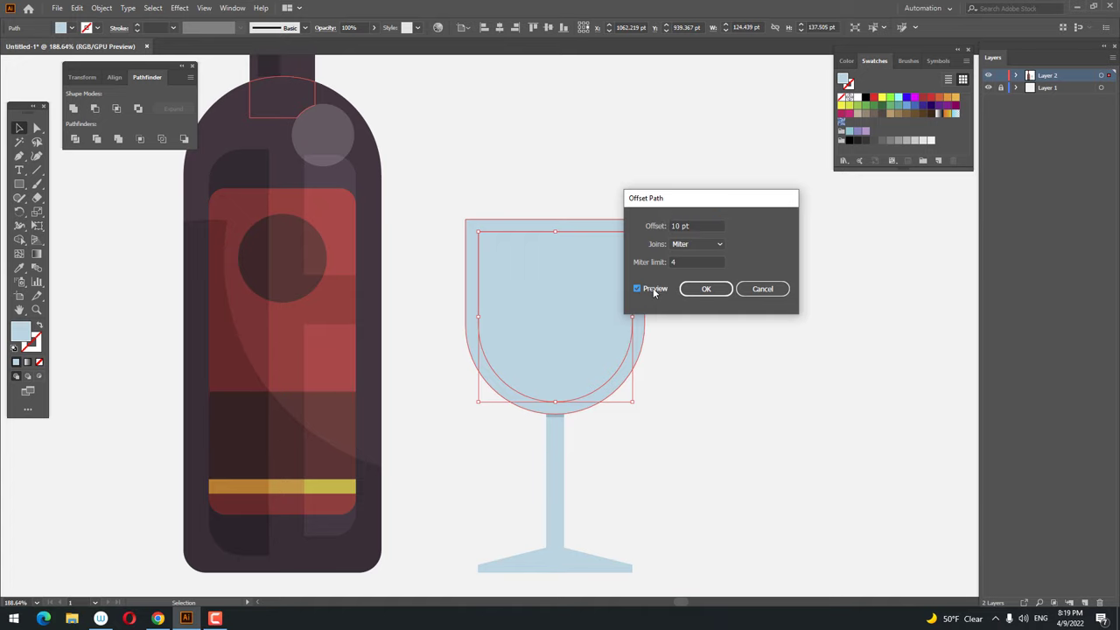
left_click(693, 229)
left_click(707, 288)
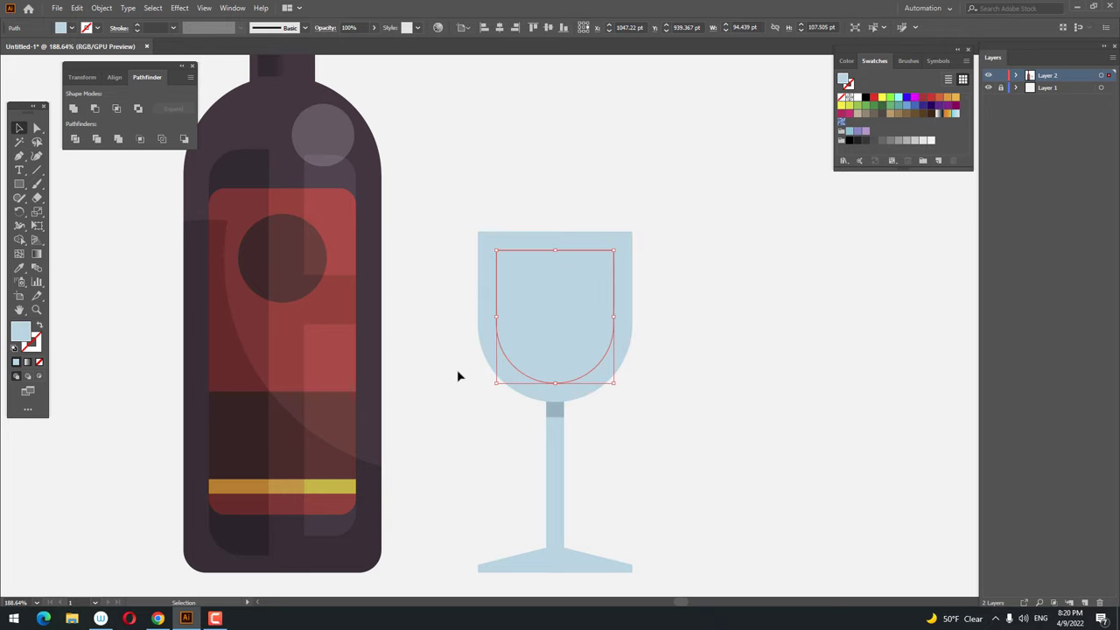
Step: Eyedropper the bottle's red onto the inner bowl shape
left_click(20, 267)
left_click(260, 295)
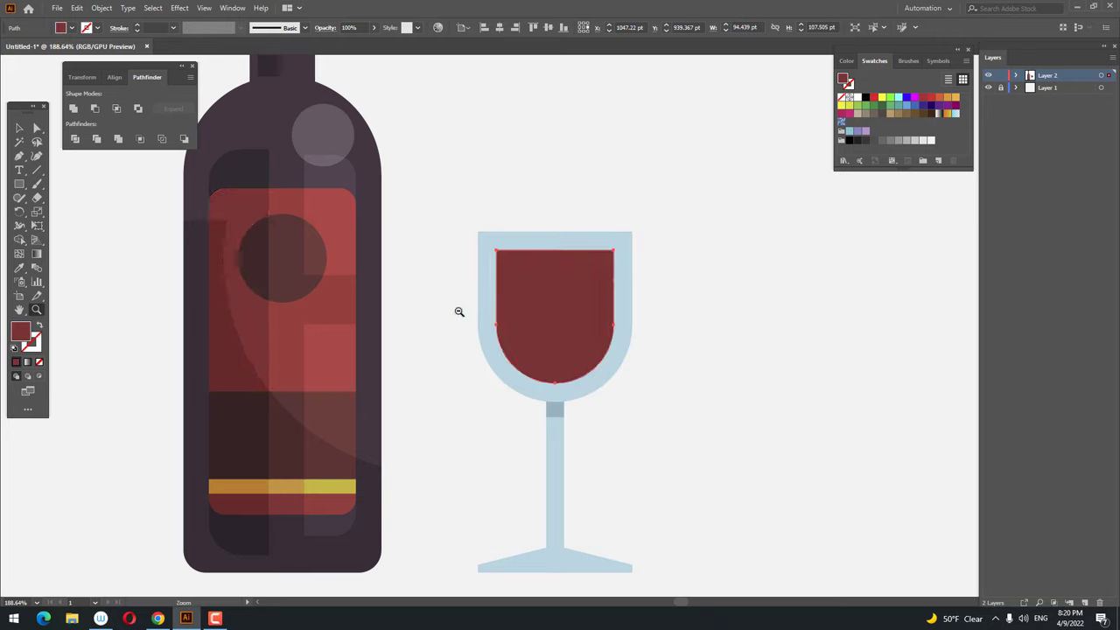
key("z")
left_click_drag(458, 312, 415, 349)
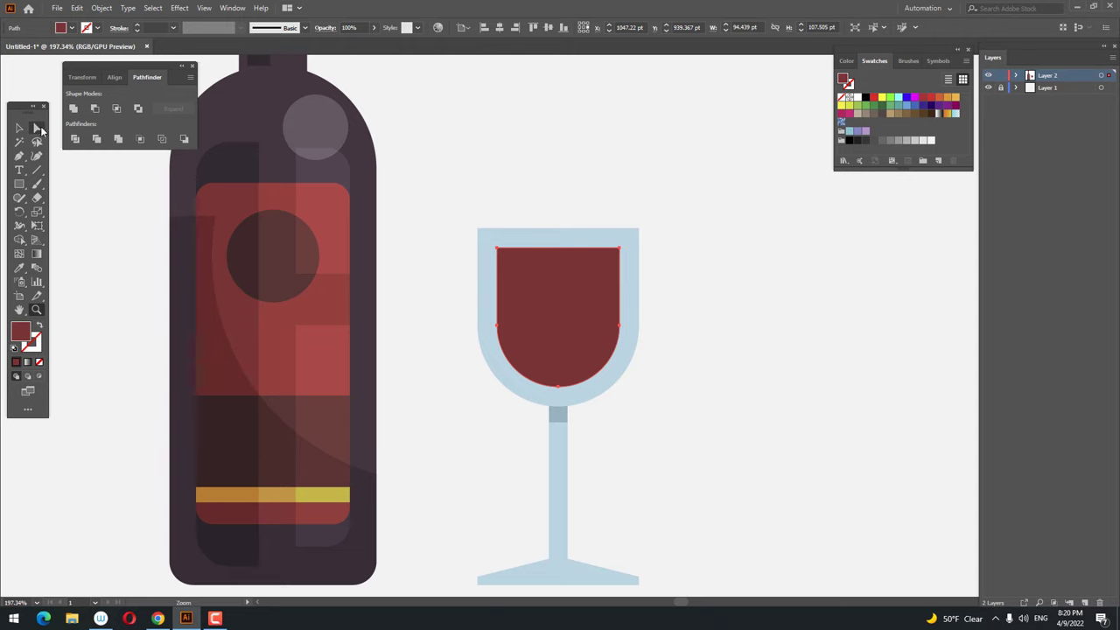
Step: Lower the wine's two top anchors by about 27 pt to flatten its surface
left_click(36, 127)
left_click(497, 248)
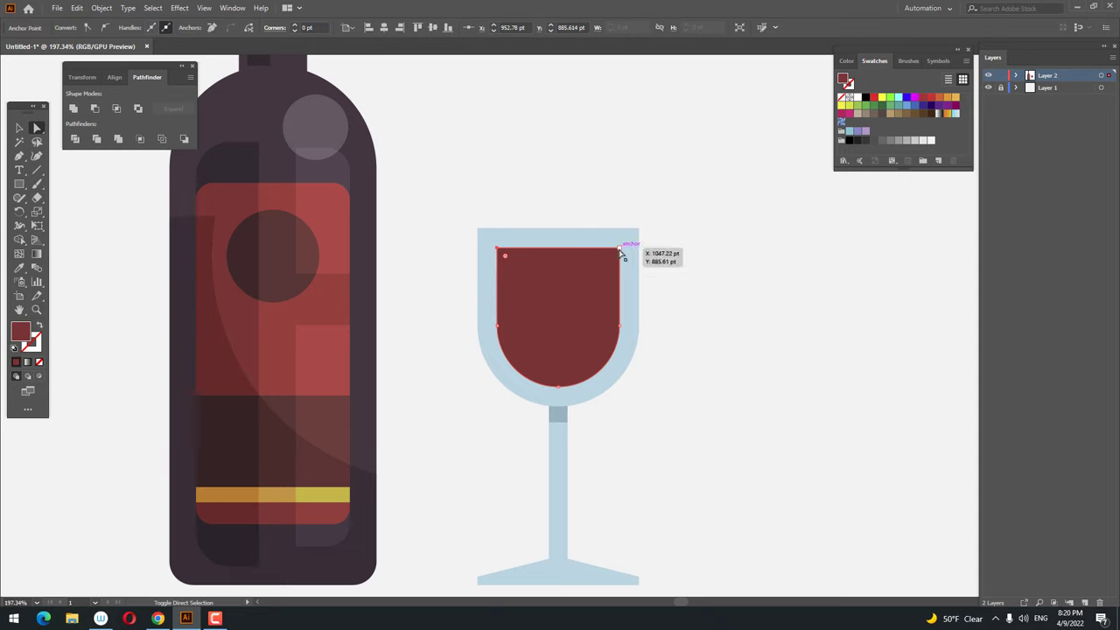
left_click(620, 249)
left_click_drag(621, 251, 617, 288)
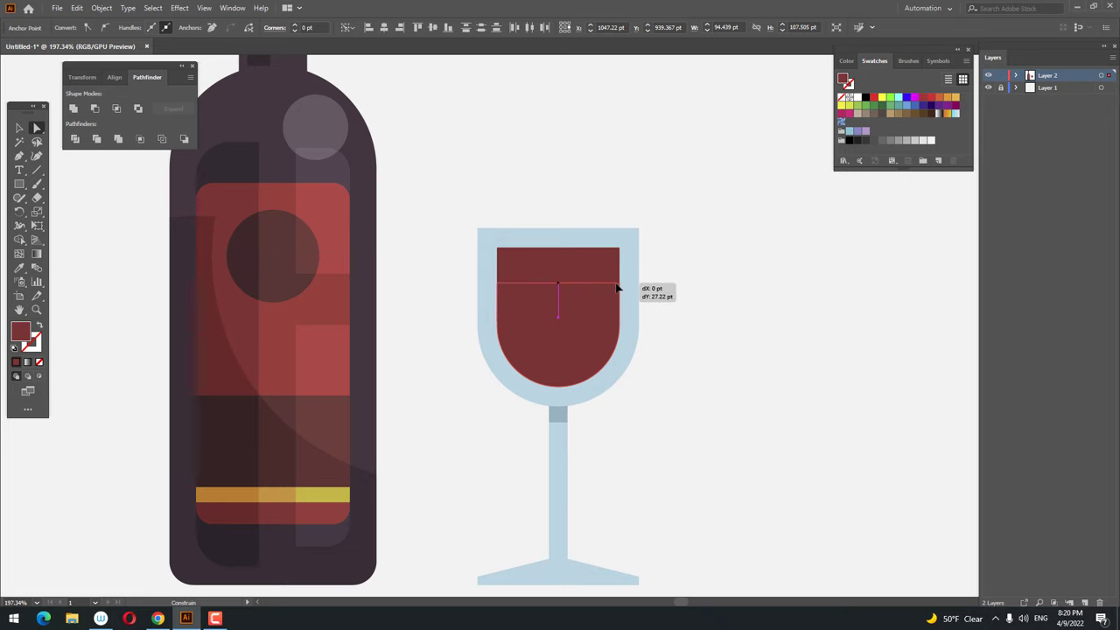
key("z")
mouse_move(570, 365)
left_mouse_down()
mouse_move(416, 408)
mouse_move(381, 346)
left_mouse_up()
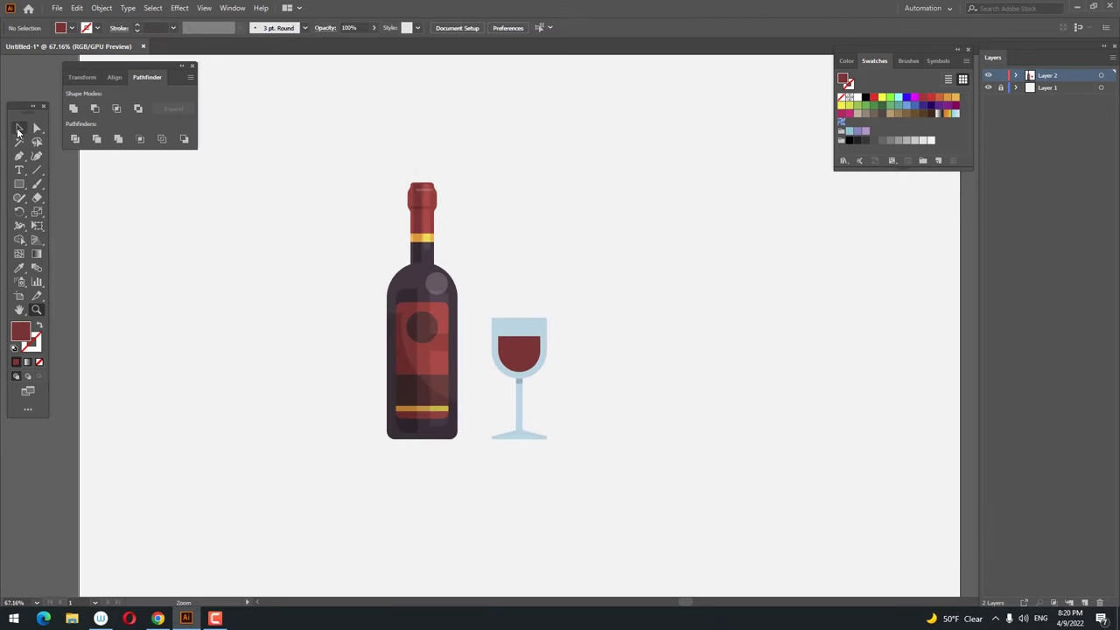
Step: Recolour the wine fill to brighter red AD2B32 and zoom in on the glass
left_click(529, 366)
double_click(14, 337)
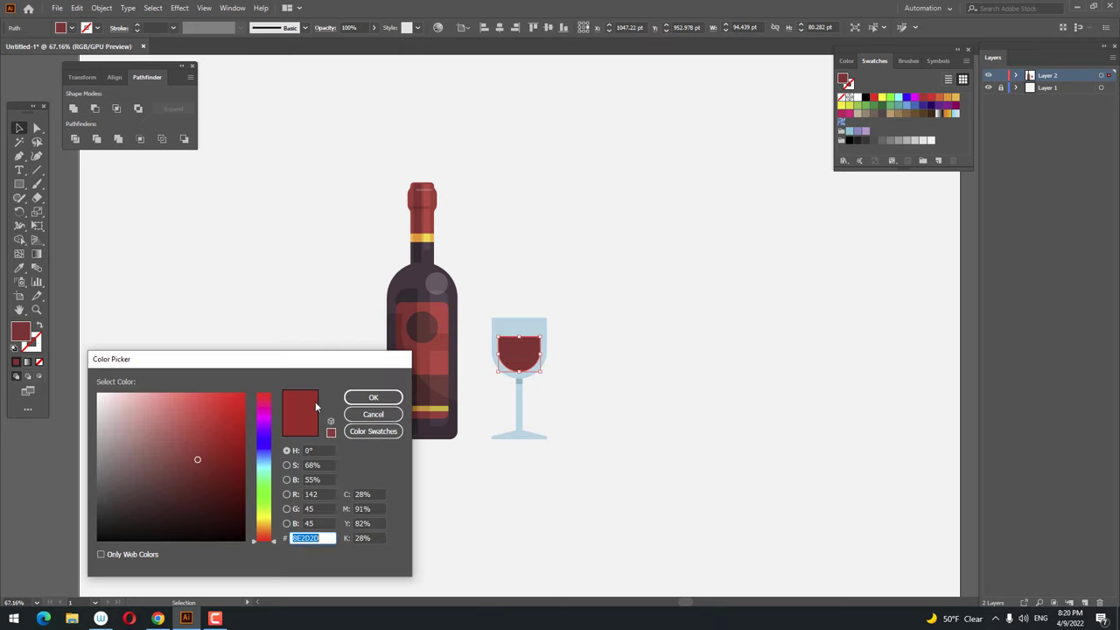
left_click_drag(203, 427, 208, 433)
left_click_drag(268, 535, 265, 403)
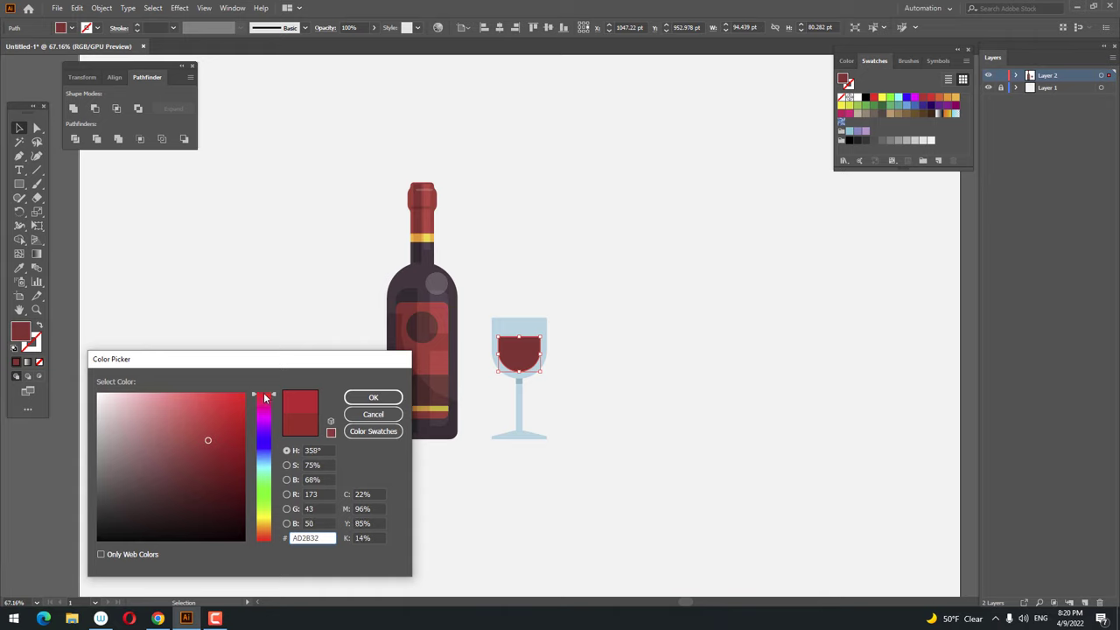
left_click(373, 397)
key("z")
left_click(612, 355)
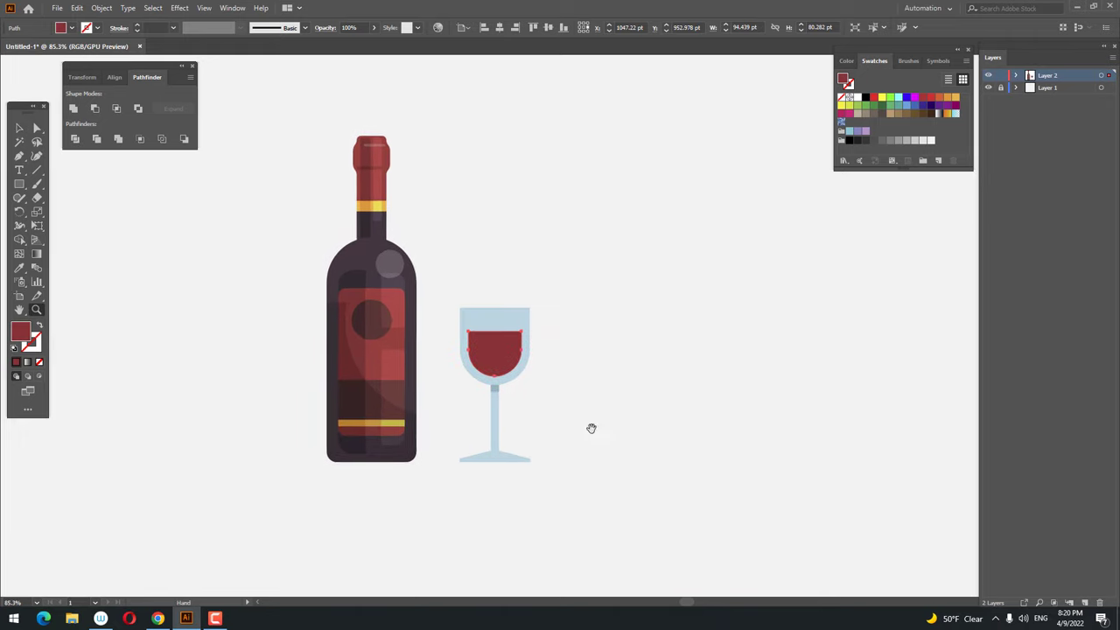
left_click(19, 131)
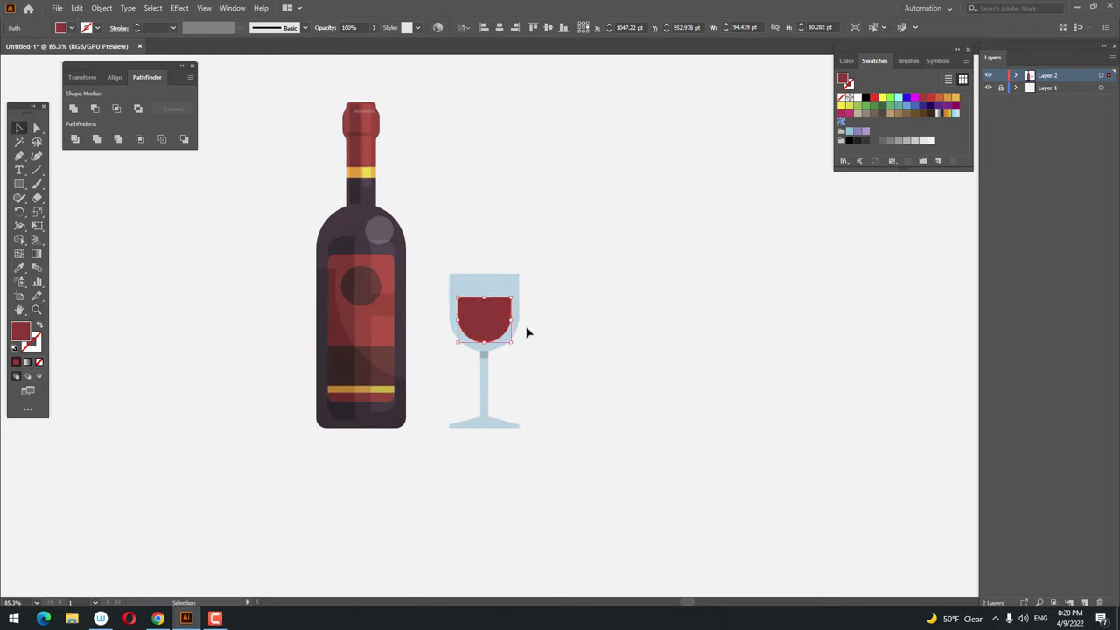
key("z")
left_click(570, 300)
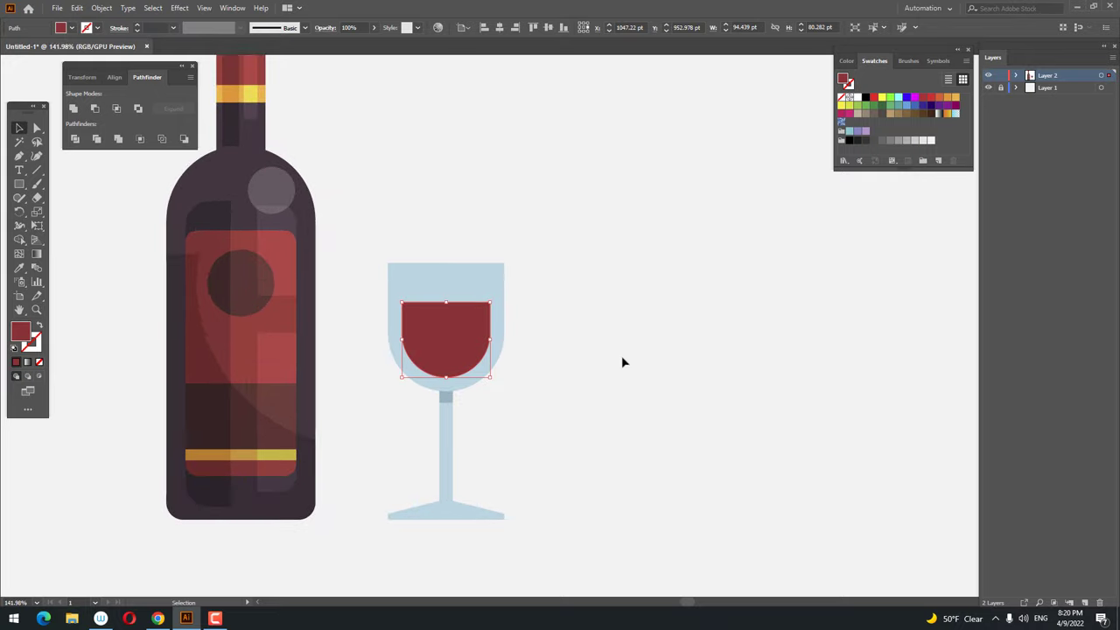
left_click(585, 378)
Step: Draw a tall rectangle over the glass's left side with the label's translucent dark style
left_click(19, 184)
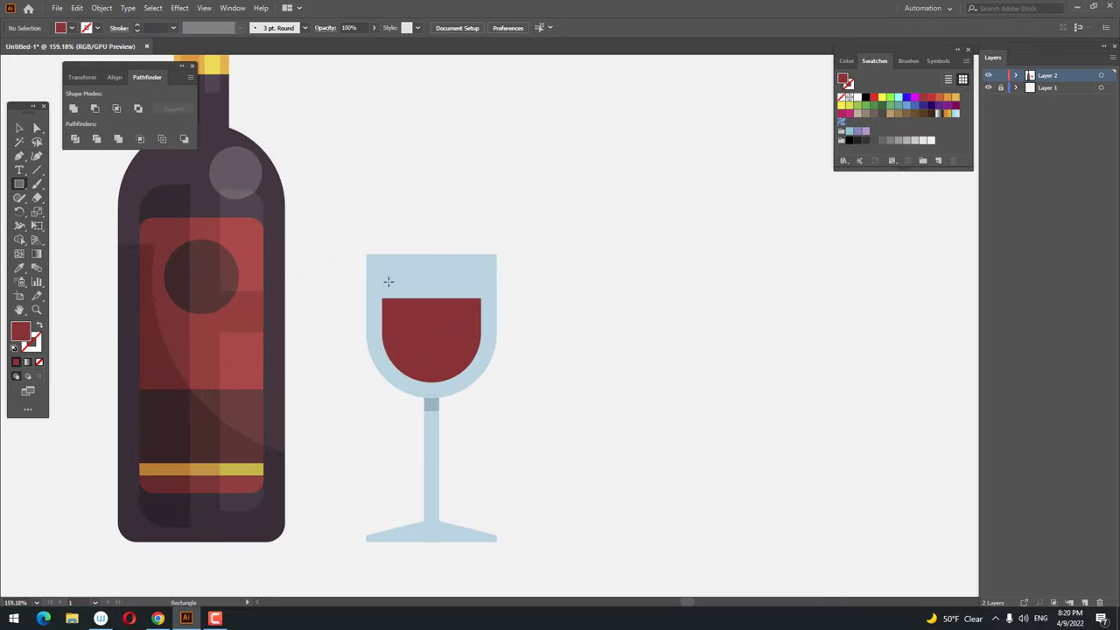
mouse_move(399, 272)
left_mouse_down()
mouse_move(427, 386)
mouse_move(417, 382)
left_mouse_up()
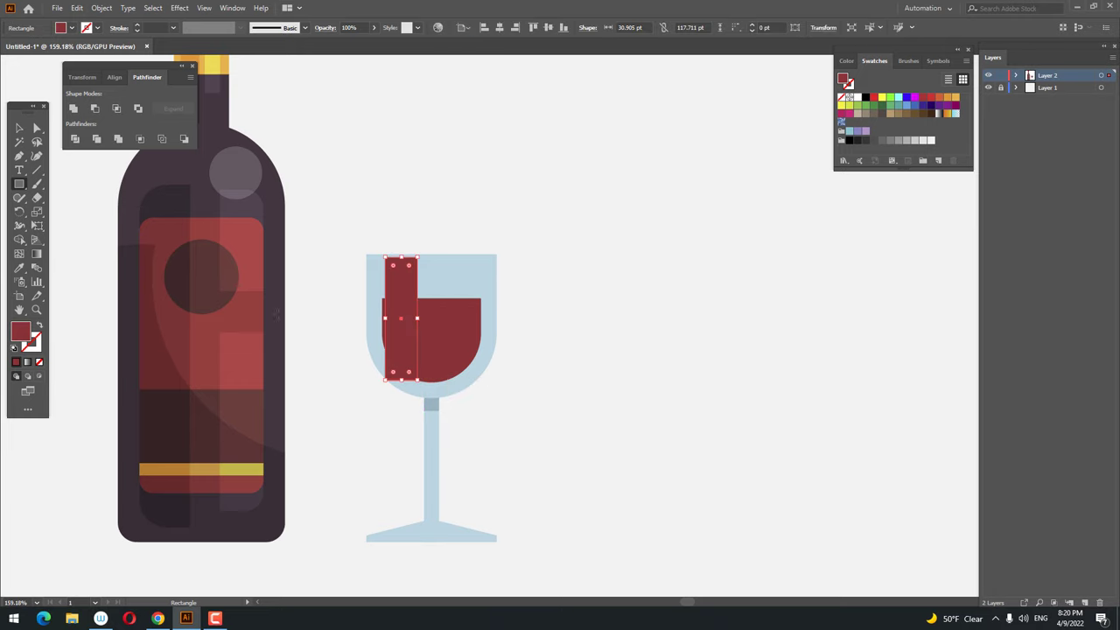
left_click(19, 267)
left_click(219, 342)
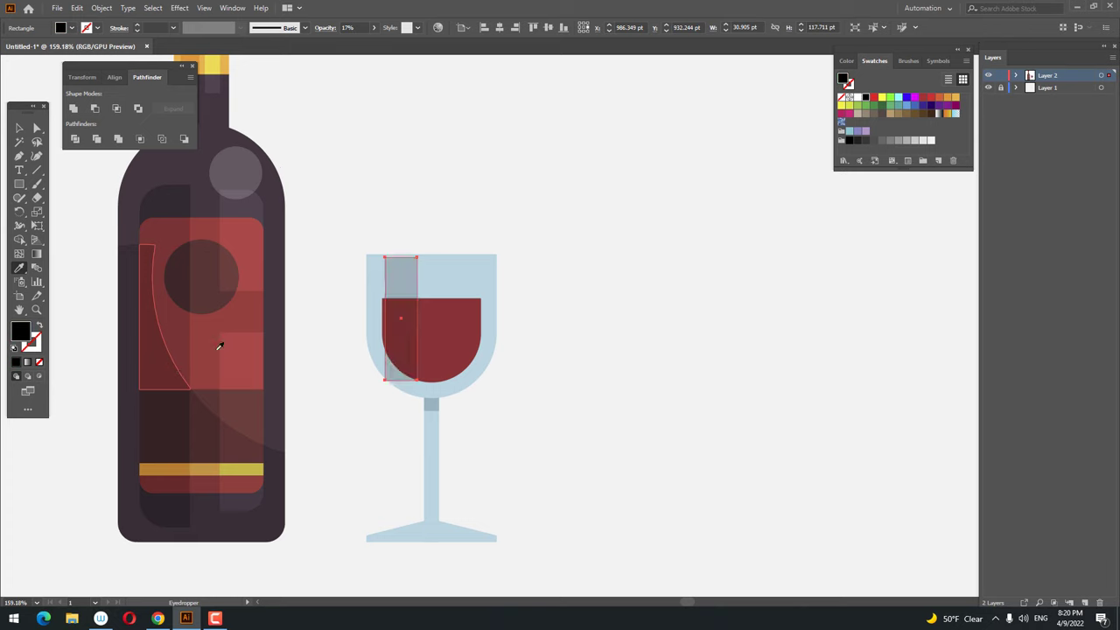
key("z")
left_click(143, 234)
Step: Round the strip's bottom-left corner and nudge the strip slightly left
left_click(36, 128)
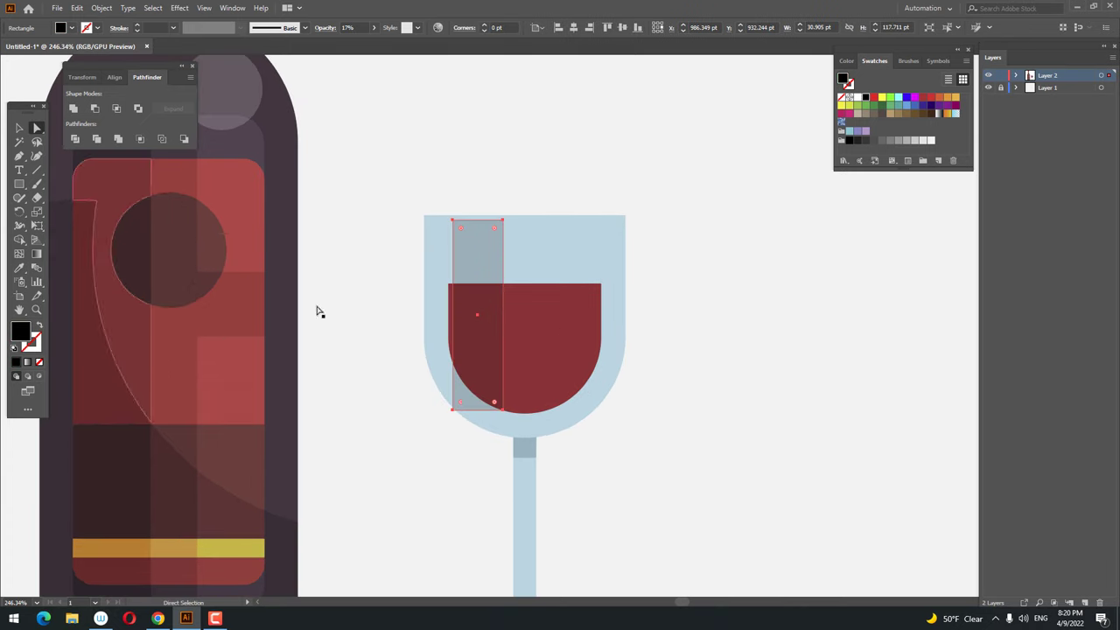
left_click(454, 416)
left_click_drag(462, 400, 674, 365)
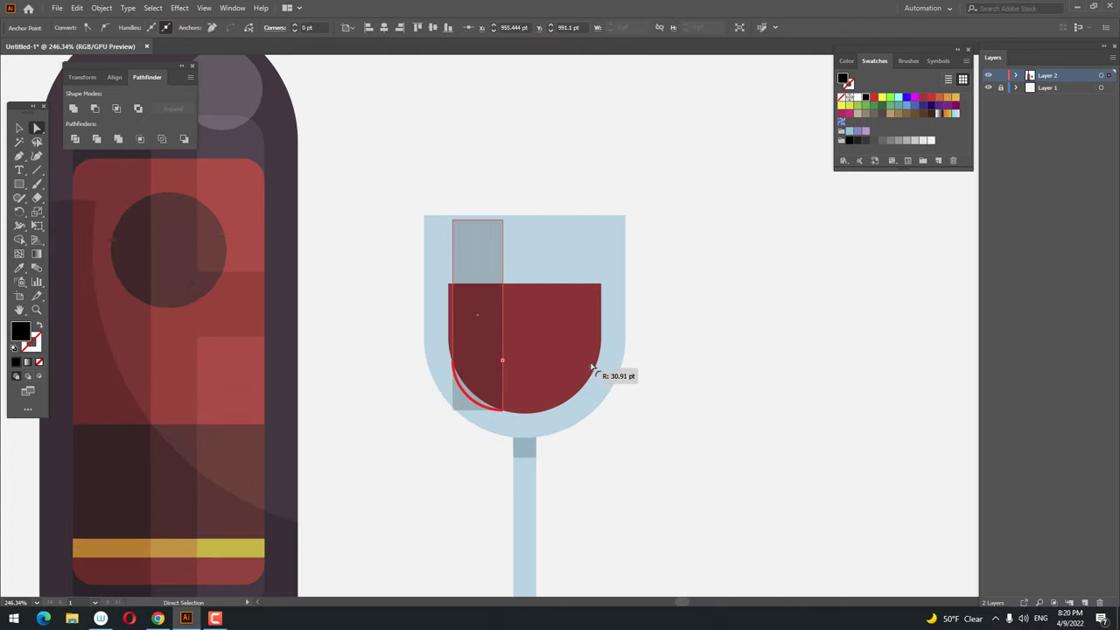
key("z")
left_click(440, 361)
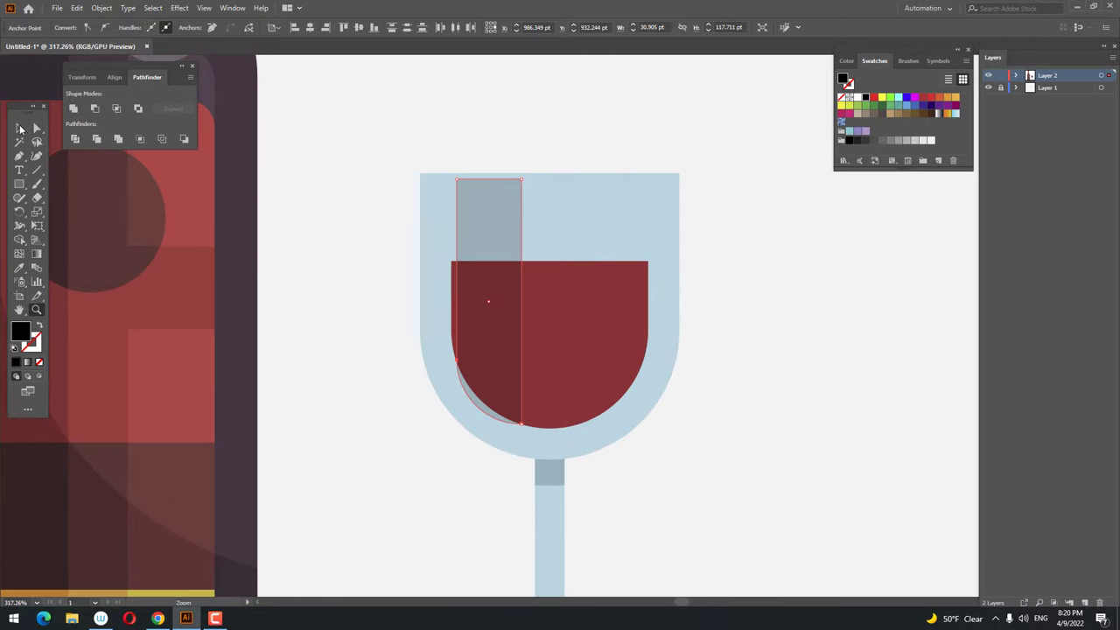
left_click(20, 129)
left_click_drag(476, 354, 467, 354)
left_click(765, 453)
key("z")
left_click(658, 426, "alt")
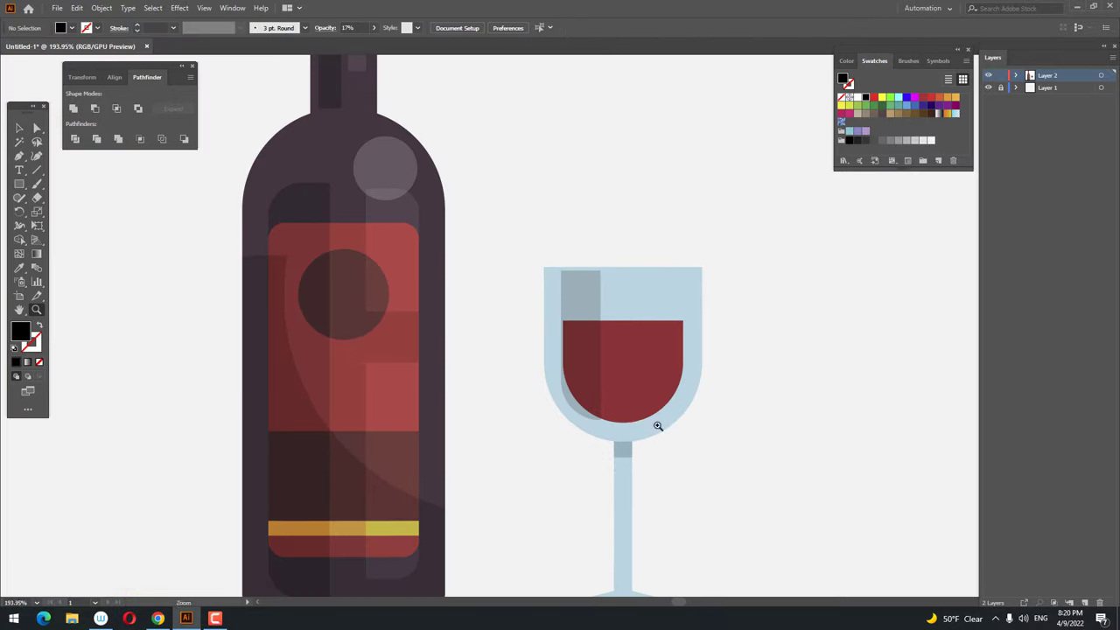
mouse_move(659, 426)
left_mouse_down()
mouse_move(485, 374)
mouse_move(498, 452)
mouse_move(465, 388)
mouse_move(565, 431)
mouse_move(538, 393)
mouse_move(512, 394)
left_mouse_up()
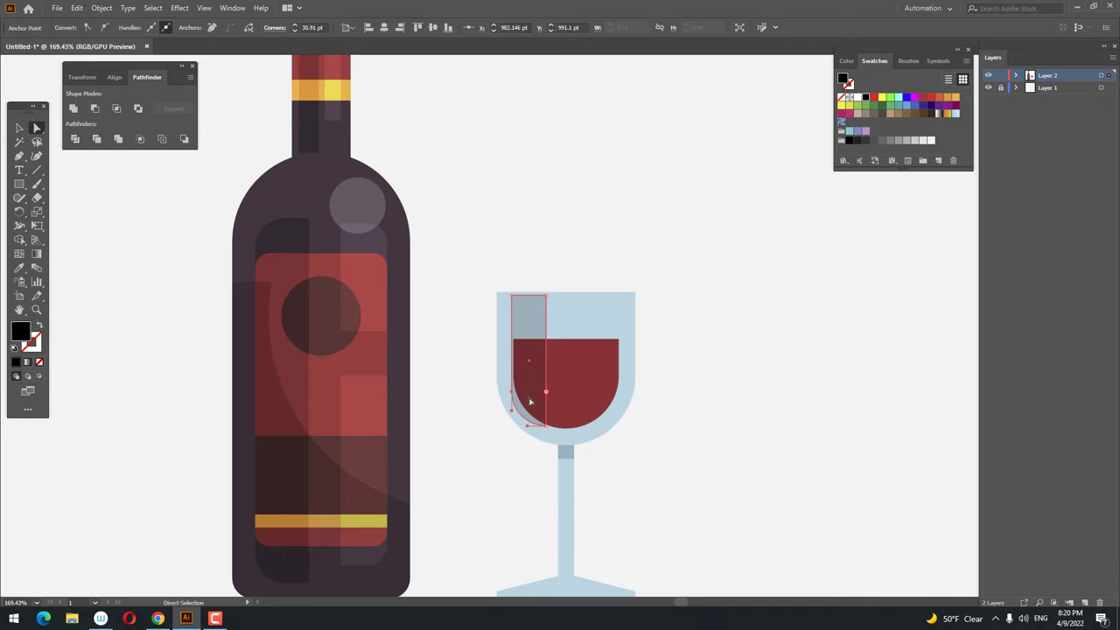
Step: Undo the corner rounding and retry reshaping the strip's bottom-left corner, returning it to square
key("ctrl+z")
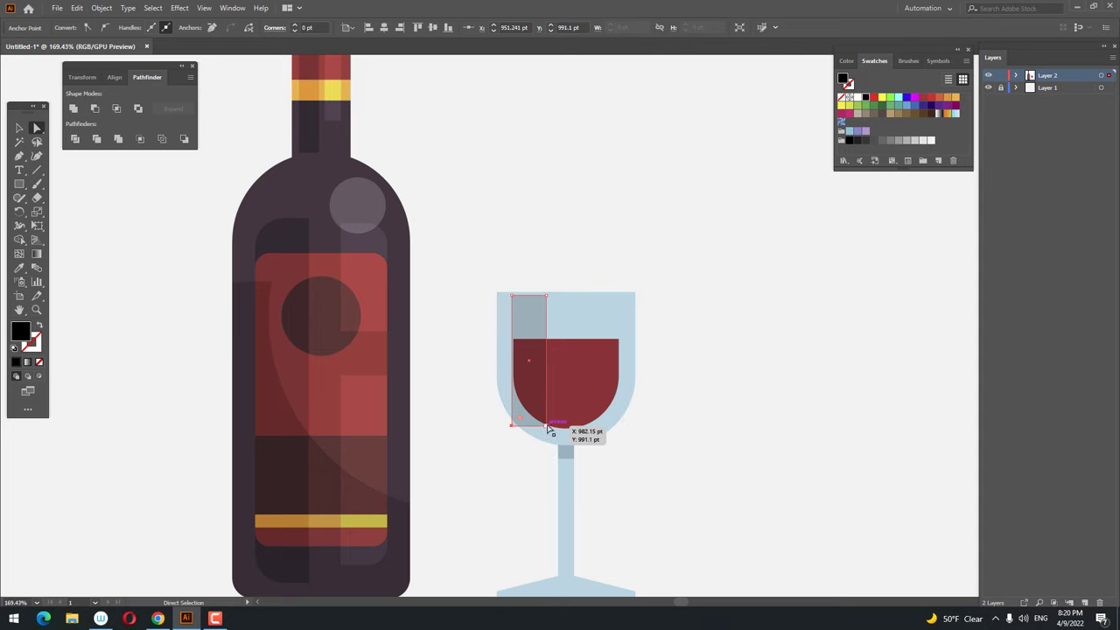
key("z")
left_click(570, 413)
left_click(35, 128)
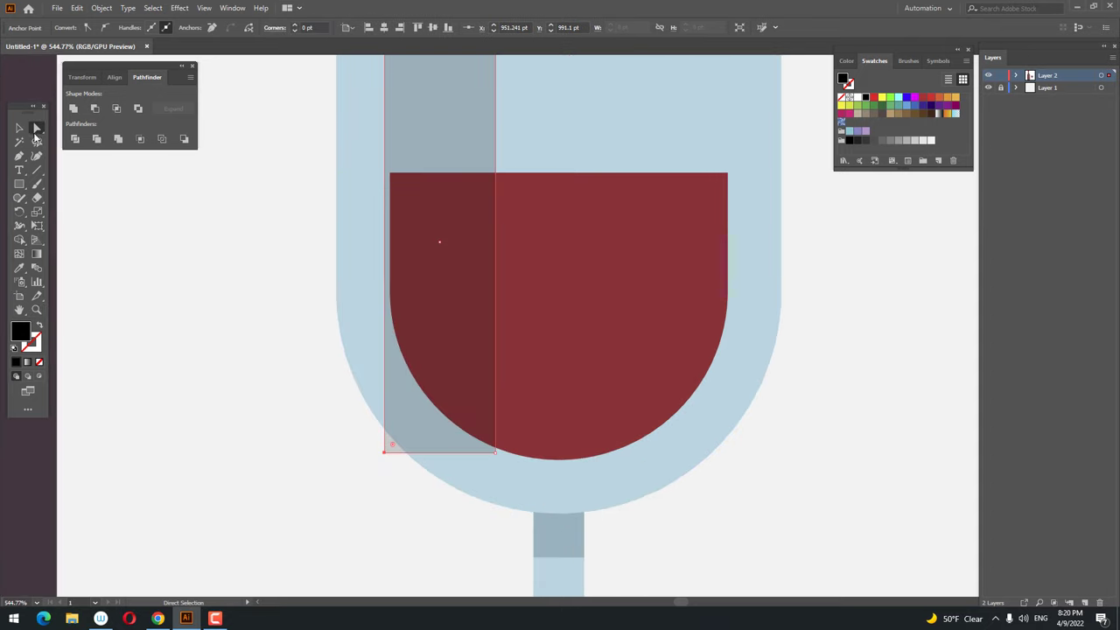
mouse_move(385, 456)
left_mouse_down()
mouse_move(450, 318)
mouse_move(443, 358)
mouse_move(365, 451)
mouse_move(500, 310)
mouse_move(484, 368)
left_mouse_up()
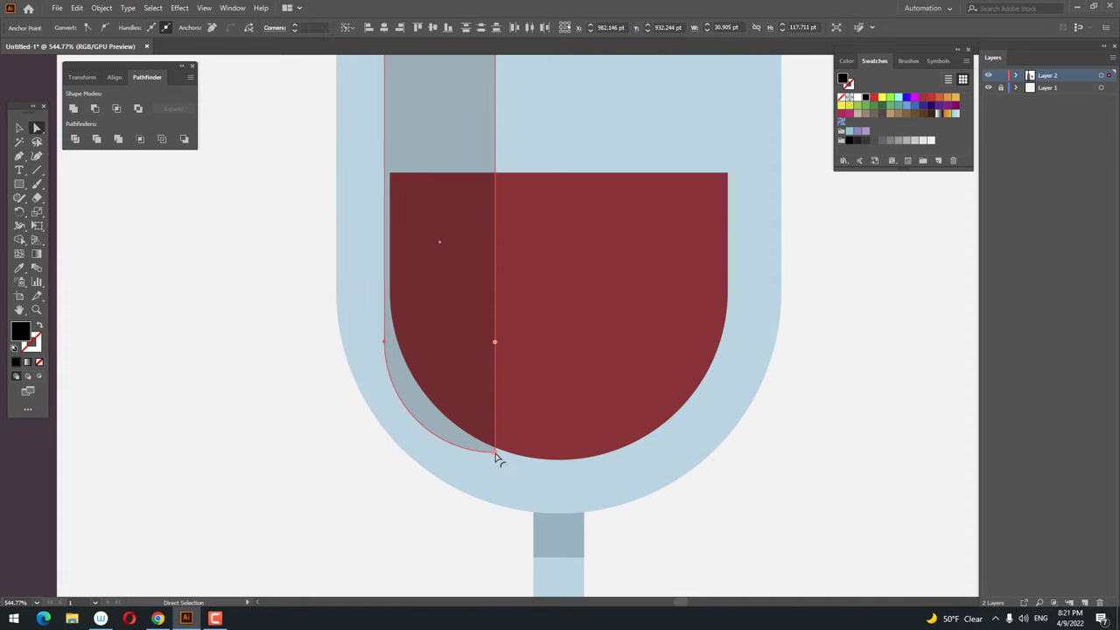
left_click_drag(496, 456, 450, 421)
left_click_drag(491, 346, 342, 537)
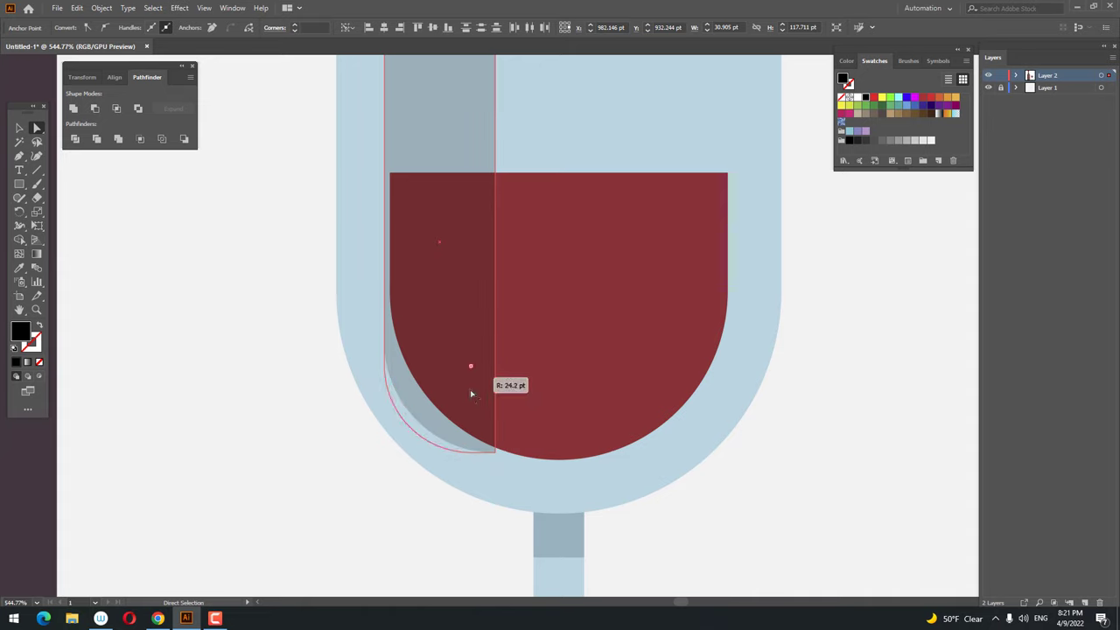
Step: Shorten the shadow strip from the bottom and round its bottom-left corner along the bowl
left_click(497, 456)
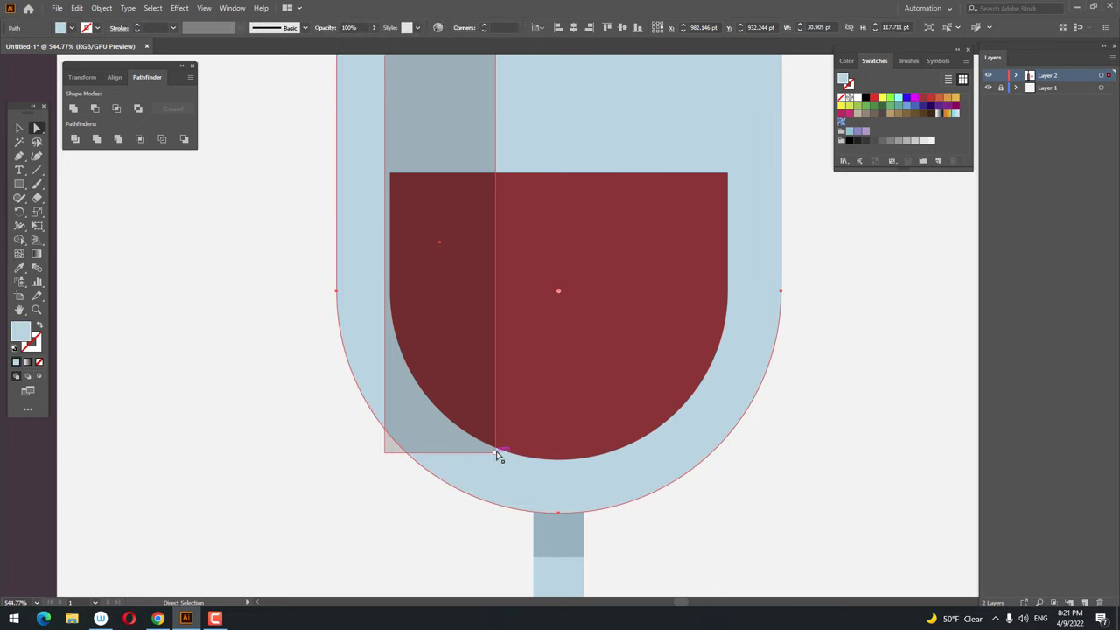
left_click(496, 454)
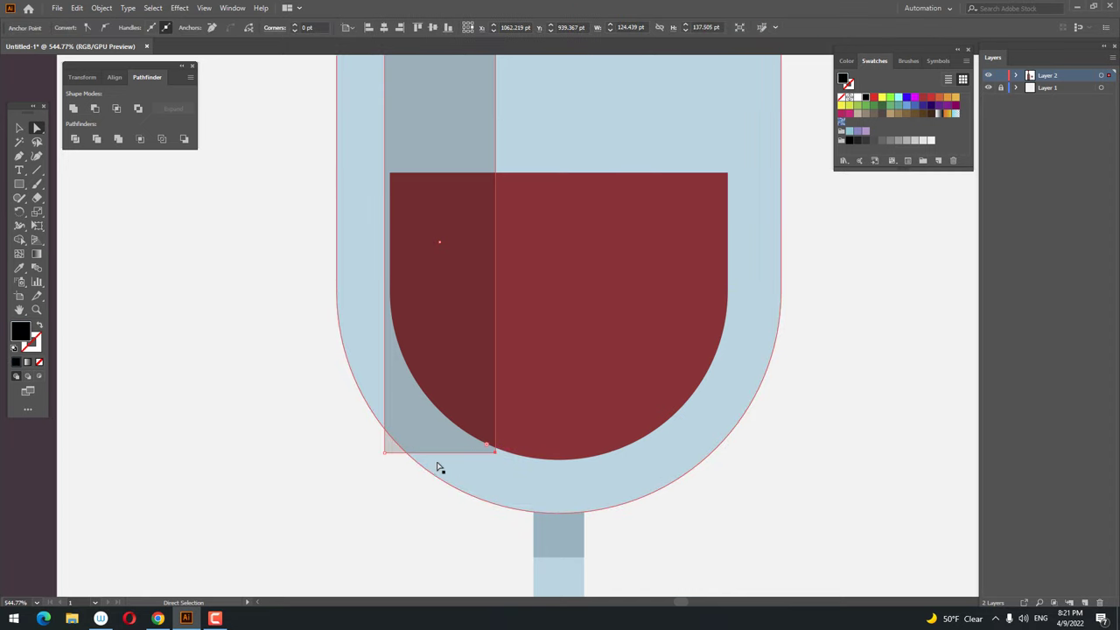
left_click(383, 453, "shift")
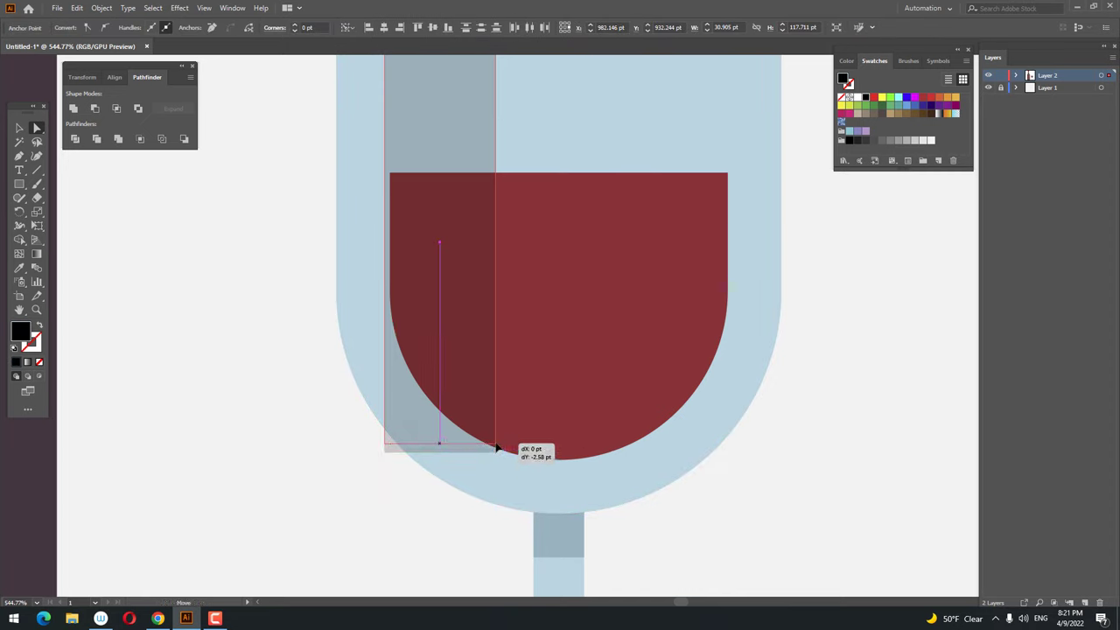
left_click_drag(497, 456, 496, 428)
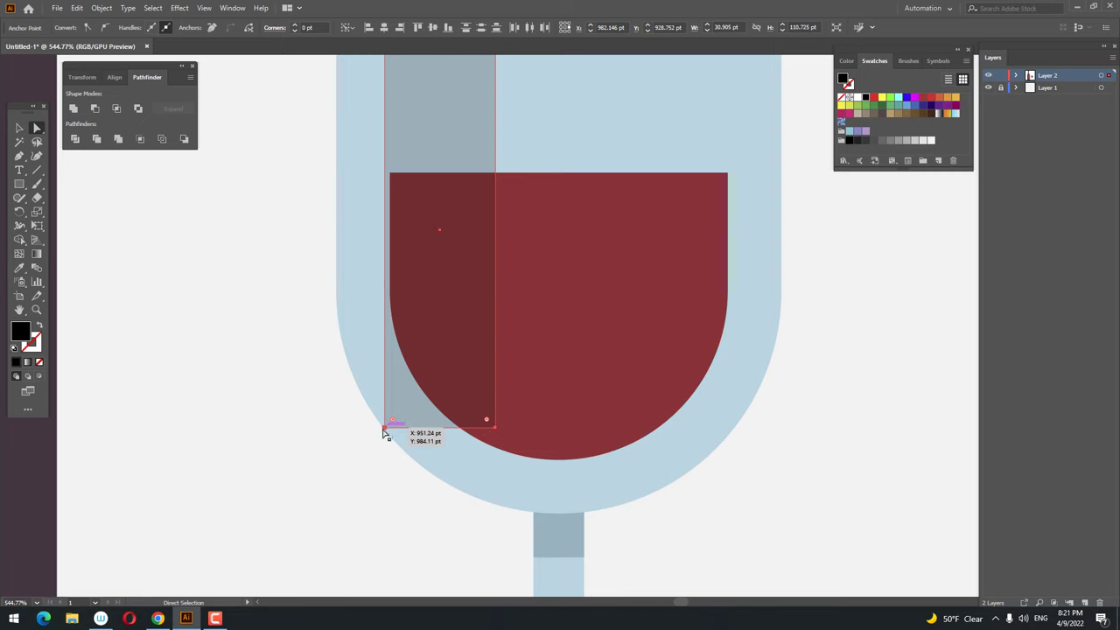
left_click_drag(392, 421, 675, 375)
left_click_drag(546, 383, 452, 401)
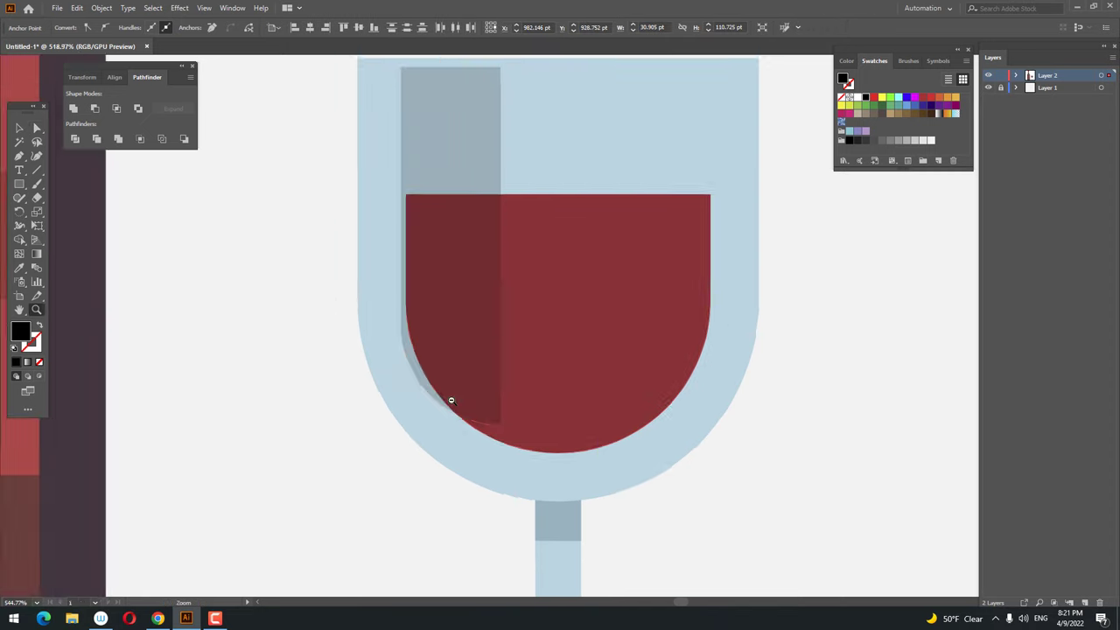
scroll(451, 400, "down", 5)
scroll(164, 232, "up", 3)
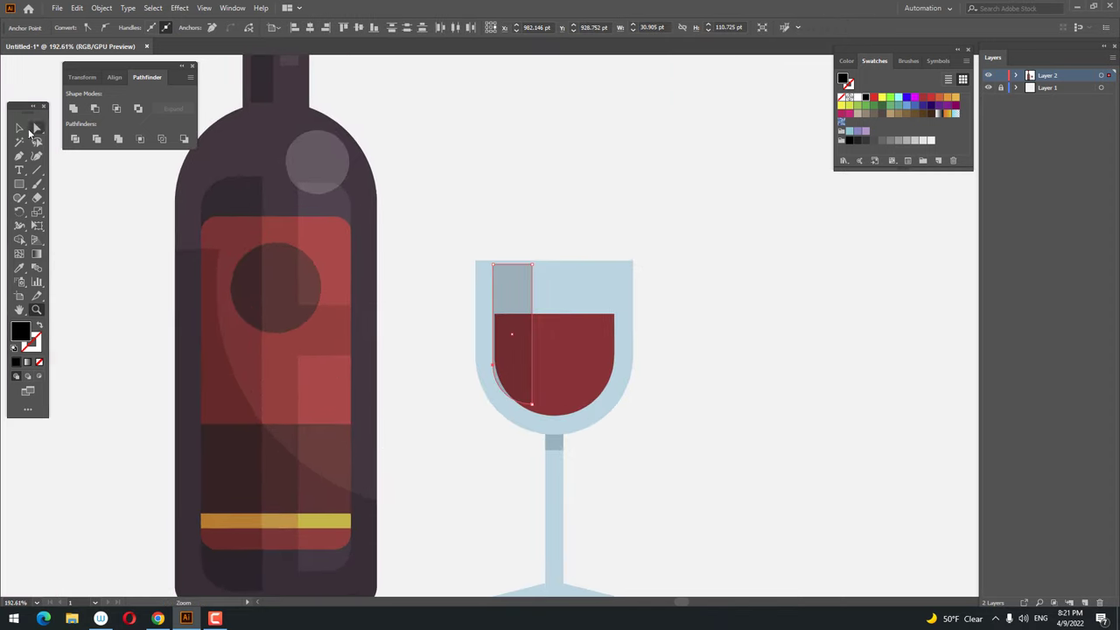
scroll(589, 390, "up", 3)
Step: Nudge the shadow strip slightly down and left, then view the whole drawing
left_click(21, 128)
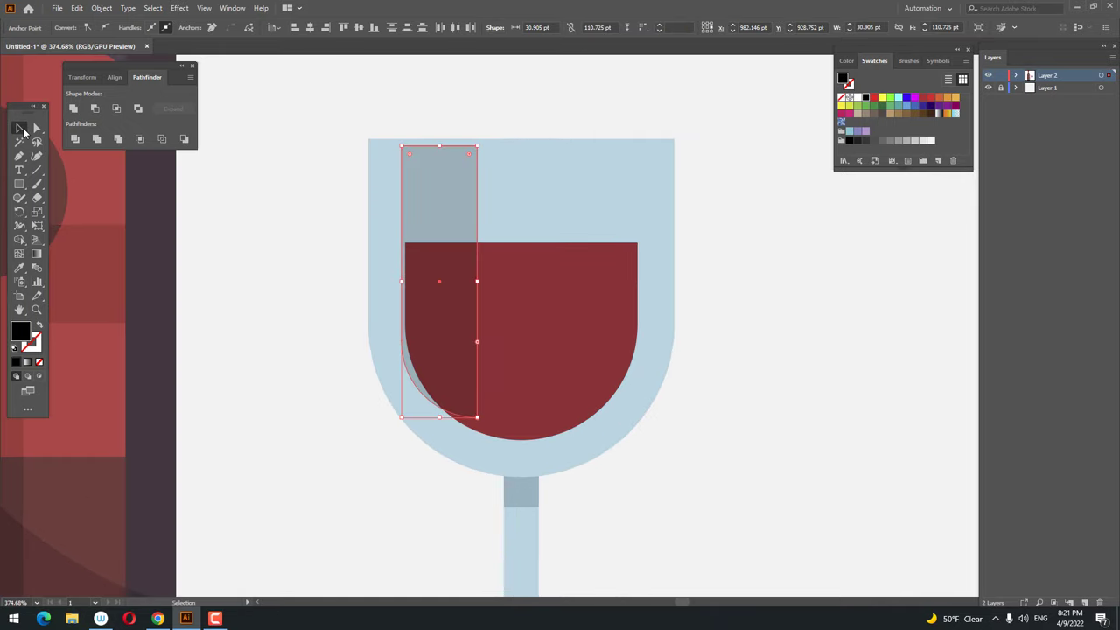
left_click_drag(449, 257, 441, 262)
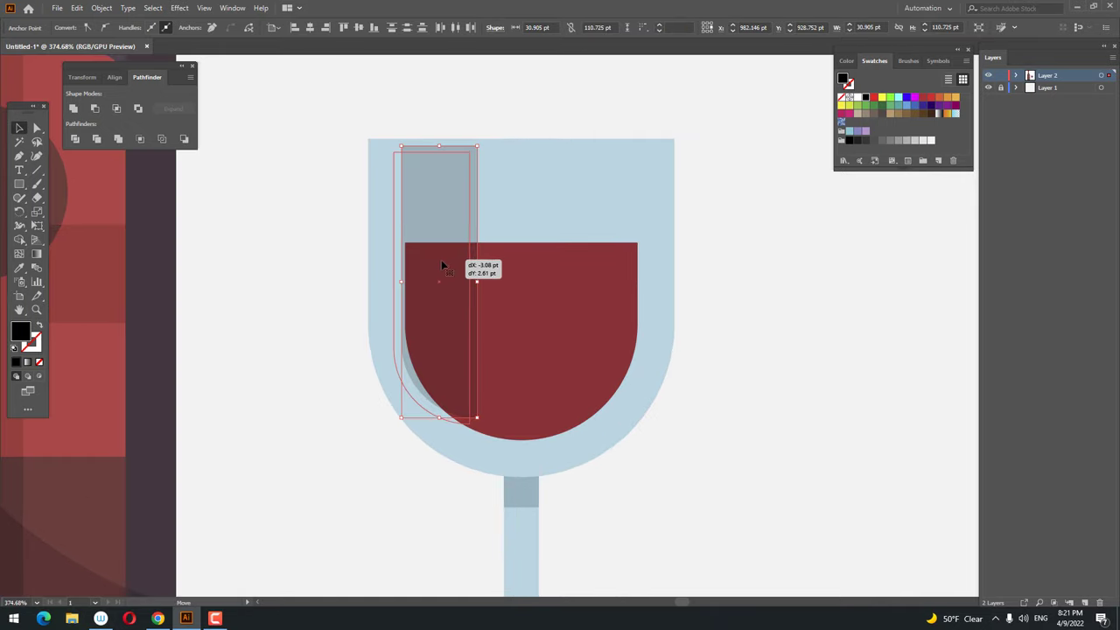
left_click(464, 362, "ctrl+alt")
left_click_drag(464, 361, 374, 393)
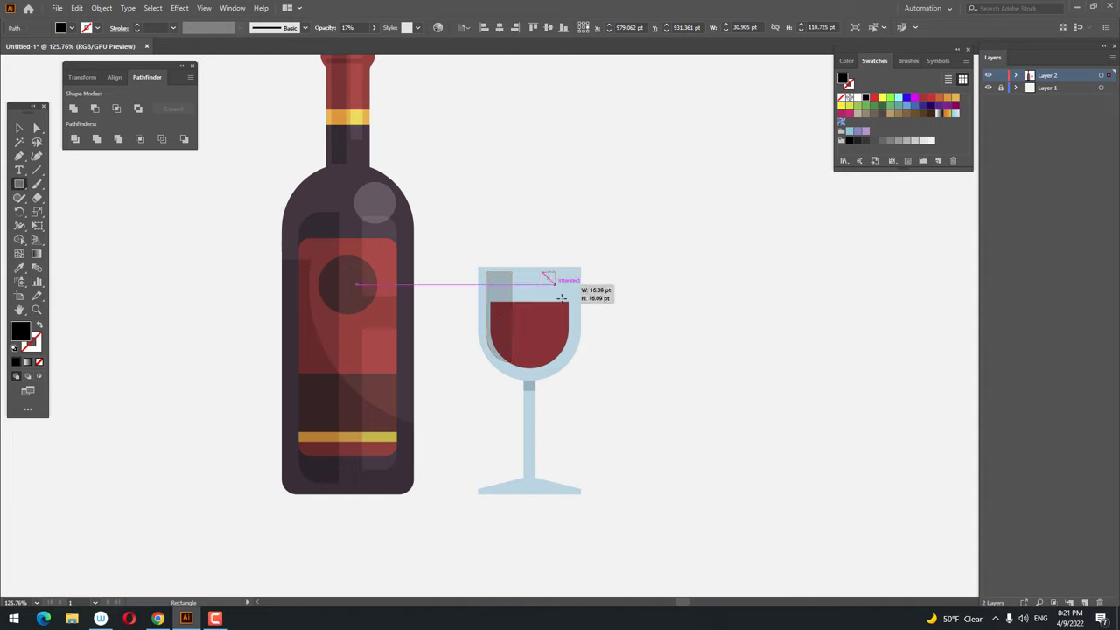
Step: Draw a rectangle on the bowl's right side filled with the bottle's light grey highlight
left_click_drag(543, 272, 569, 341)
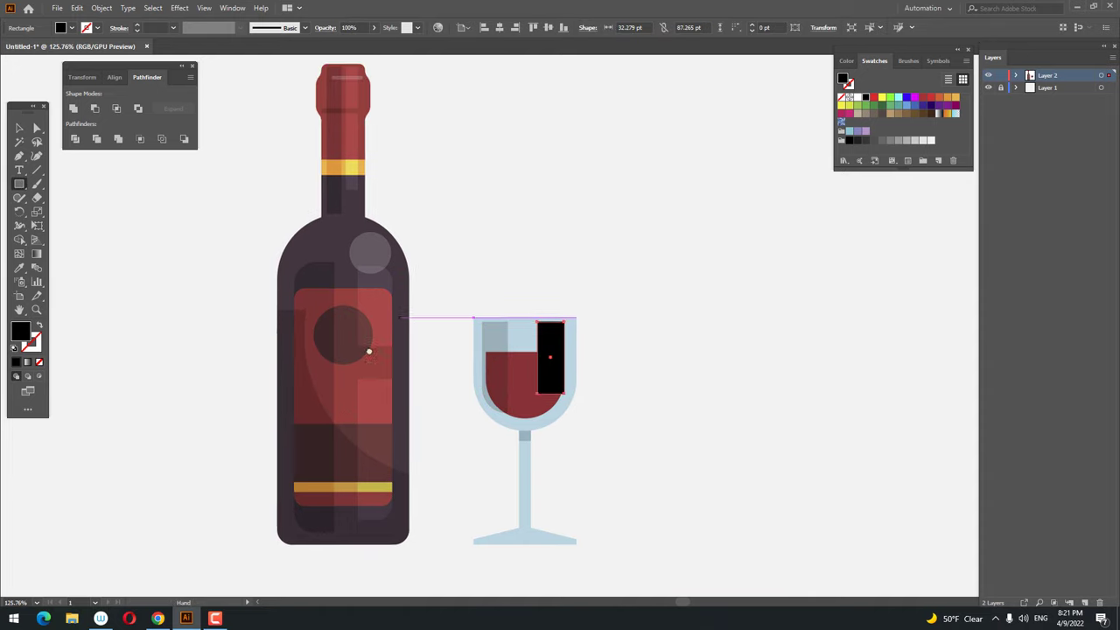
left_click_drag(370, 353, 332, 395)
key("i")
left_click(341, 288)
key("z")
left_click_drag(554, 413, 616, 448)
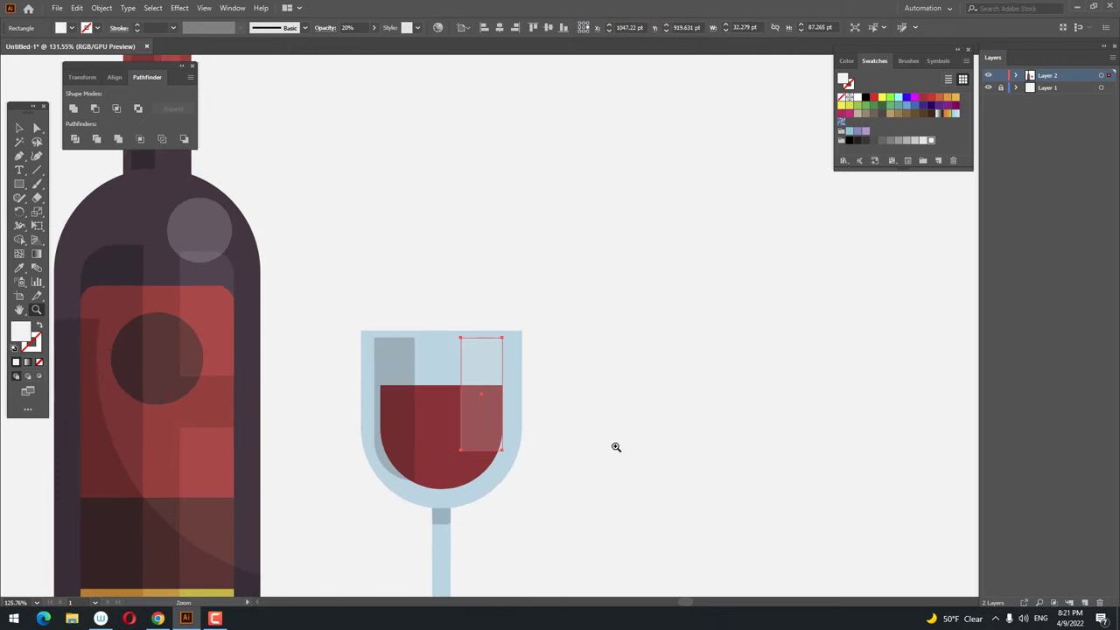
Step: Round the highlight rectangle's corners into a pill shape
key("a")
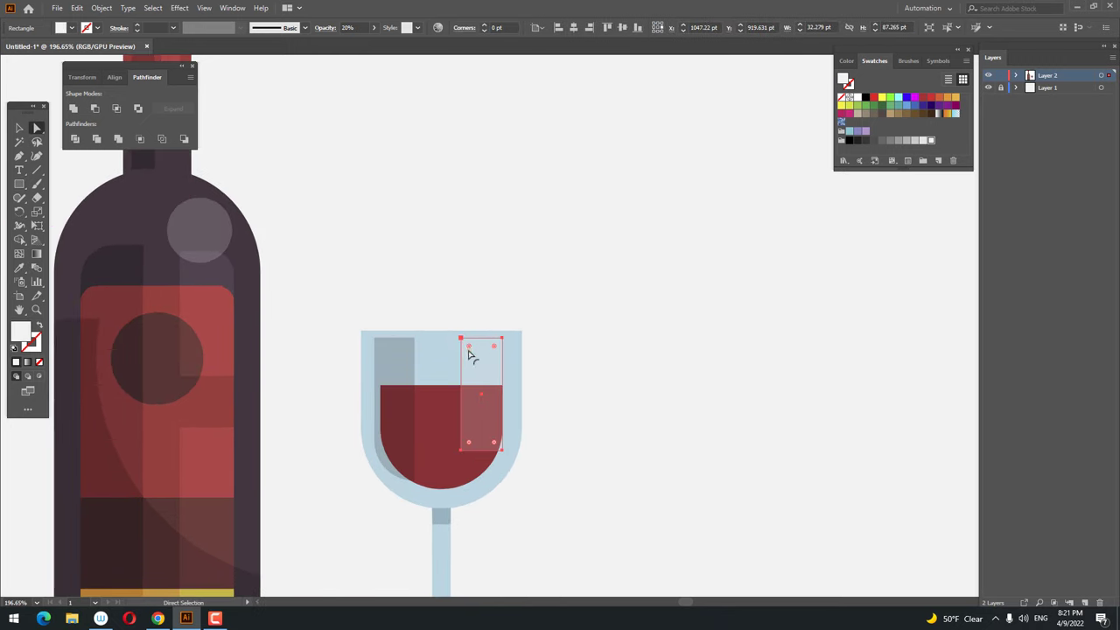
left_click_drag(468, 353, 318, 428)
key("v")
left_click(536, 429)
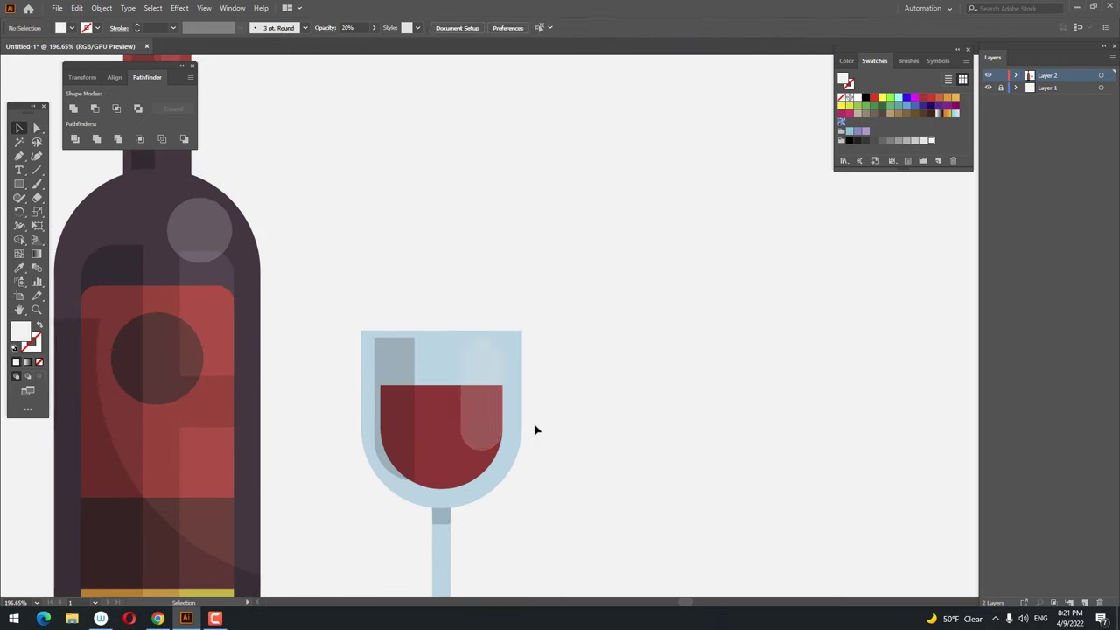
left_click(509, 420)
Step: Select all the wine glass parts and group them
key("z")
left_click_drag(700, 434, 529, 434)
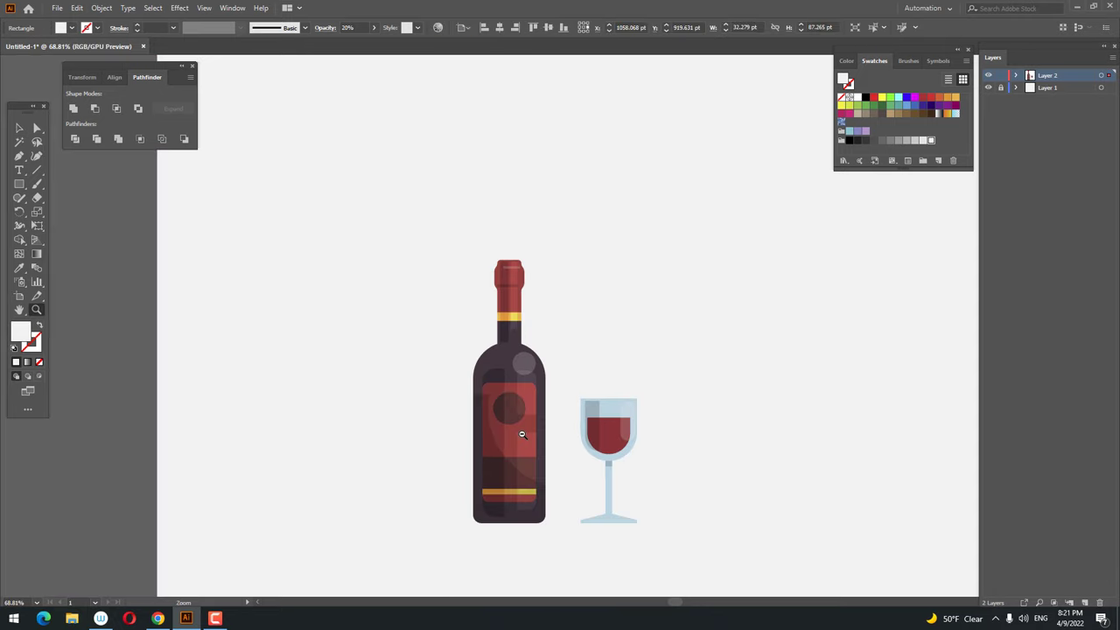
left_click(72, 112)
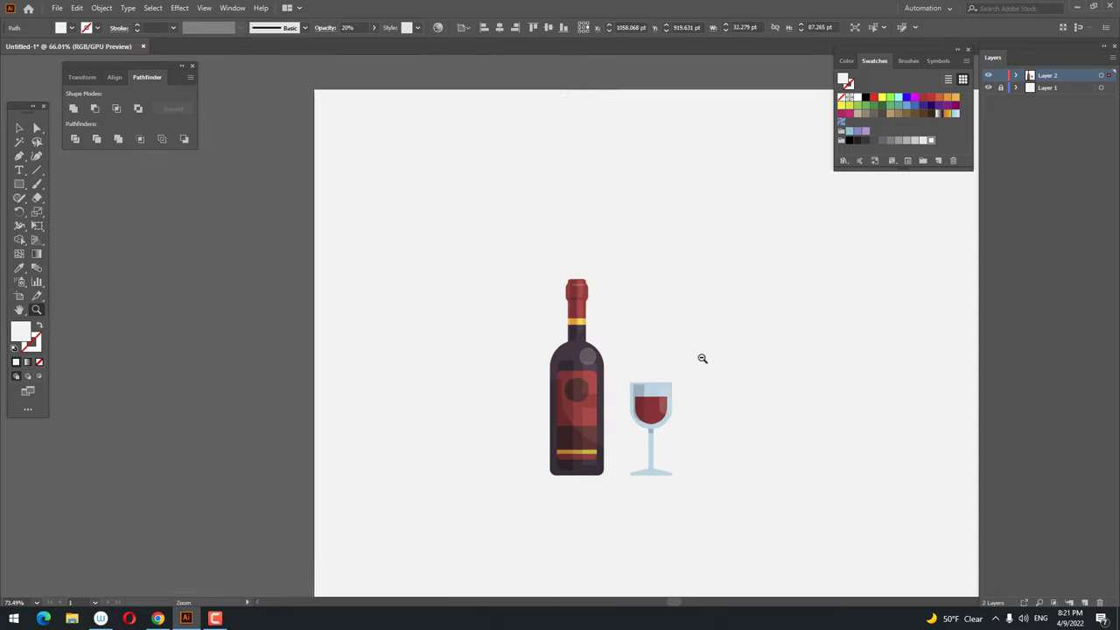
left_click_drag(703, 358, 454, 400)
left_click(19, 128)
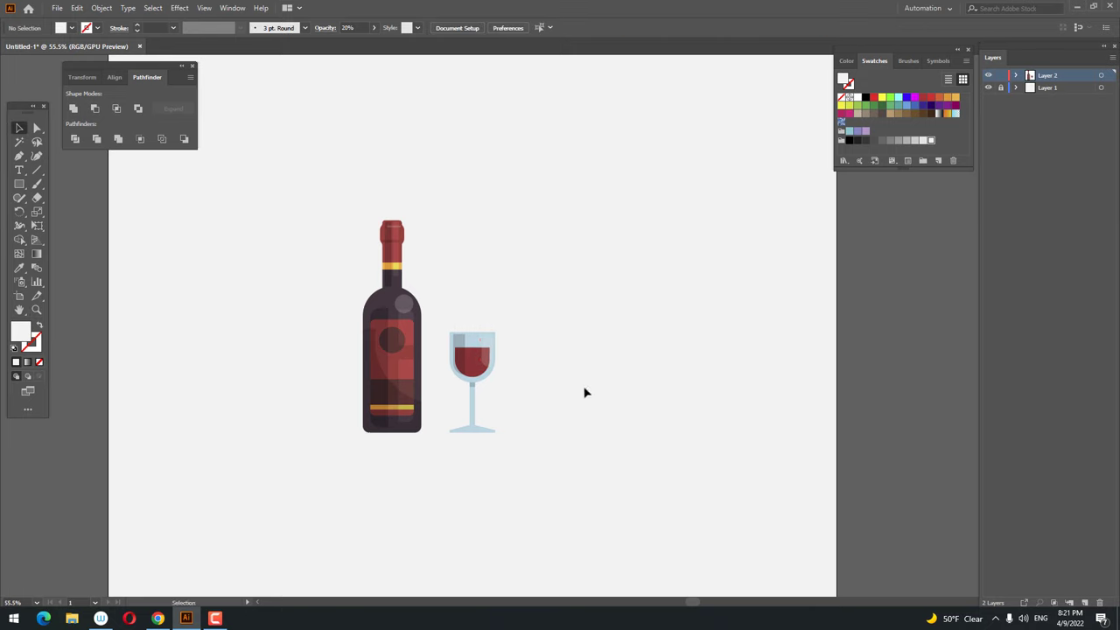
left_click_drag(608, 506, 213, 224)
right_click(530, 428)
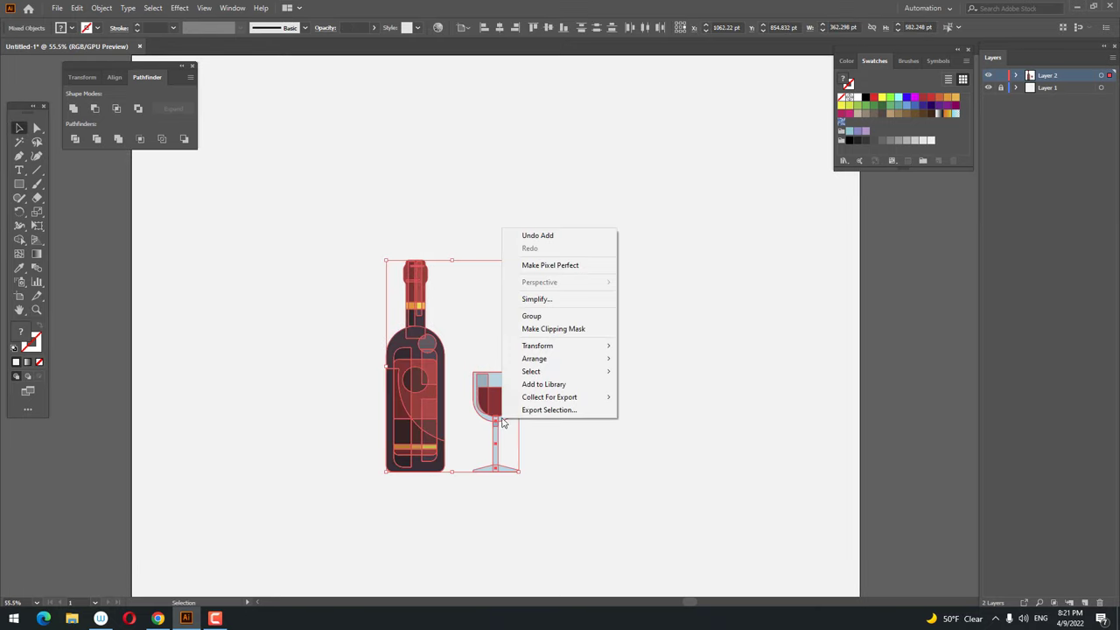
left_click(599, 506)
left_click_drag(476, 340, 486, 353)
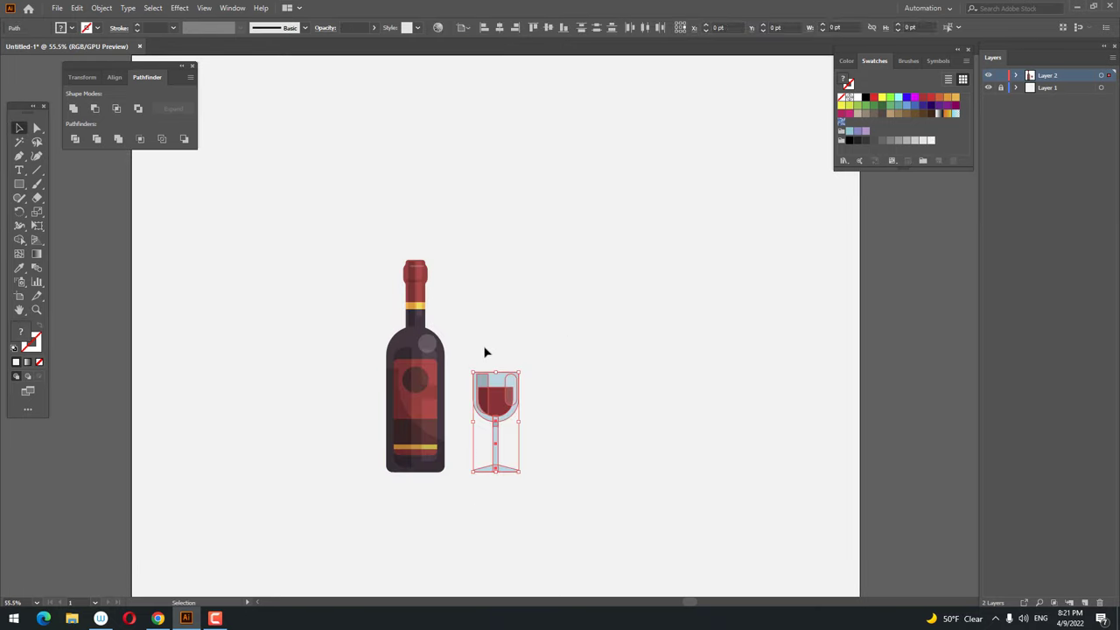
right_click(513, 421)
left_click(569, 245)
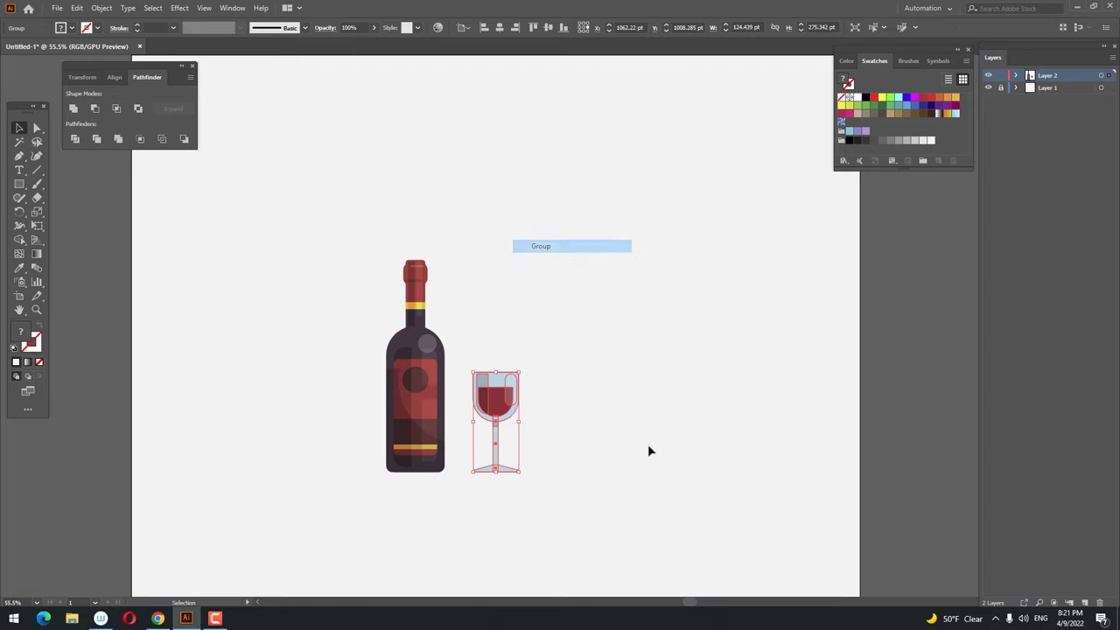
Step: Move the glass closer to the bottle, group both, and centre them horizontally
left_click(570, 465)
left_click_drag(508, 474, 495, 473)
left_click_drag(547, 508, 201, 213)
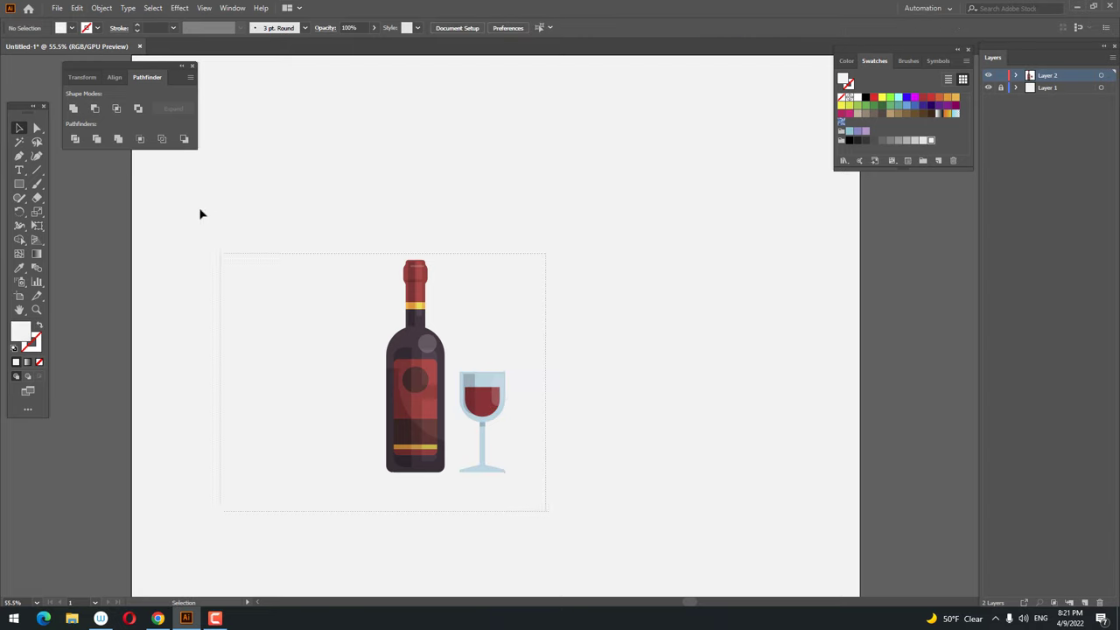
right_click(462, 407)
left_click(488, 490)
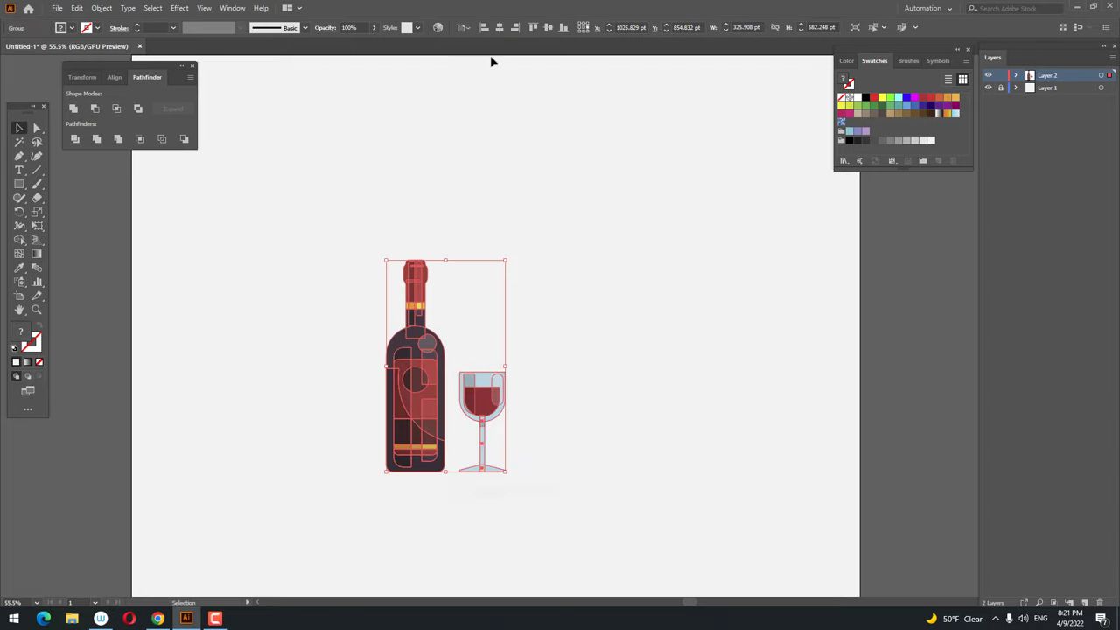
left_click(504, 28)
left_click(605, 408)
scroll(605, 408, "up", 1)
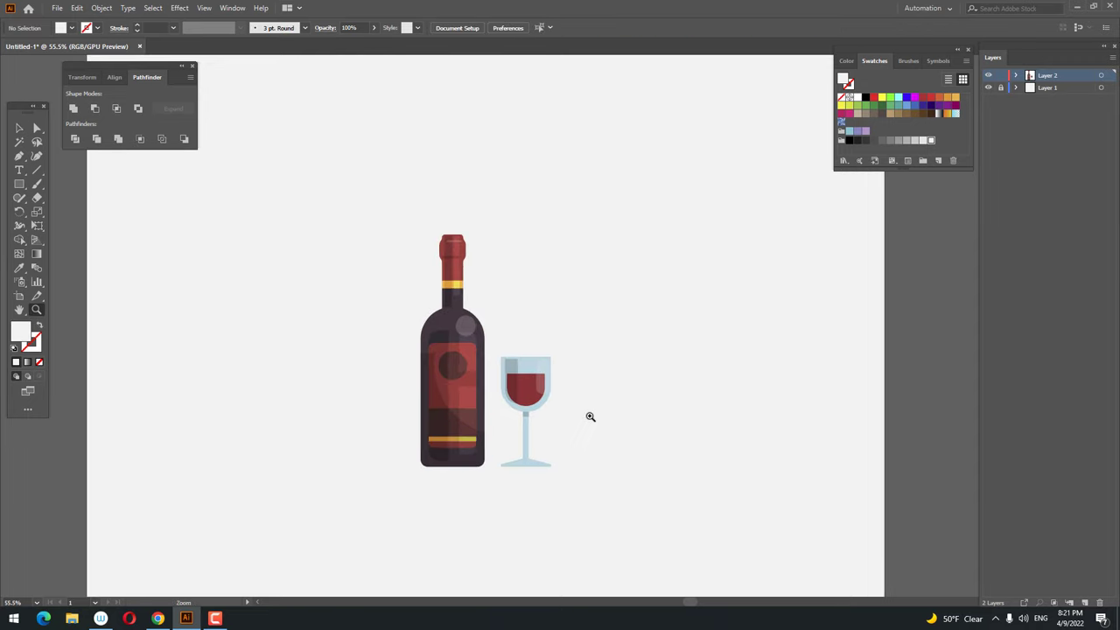
scroll(609, 431, "up", 1)
scroll(609, 431, "up", 1)
scroll(638, 473, "up", 1)
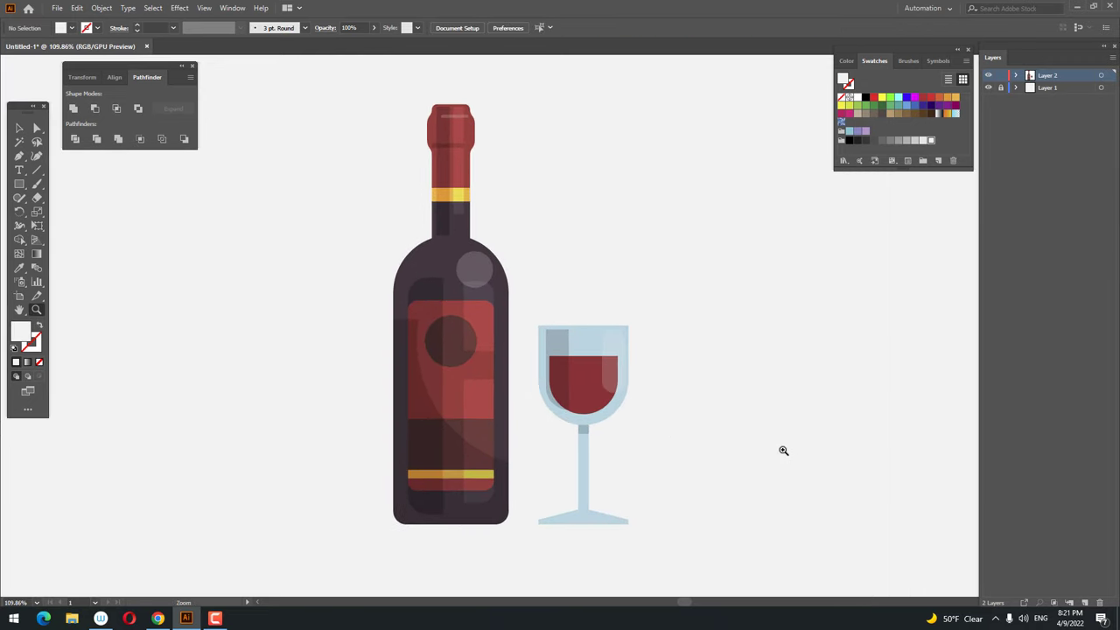